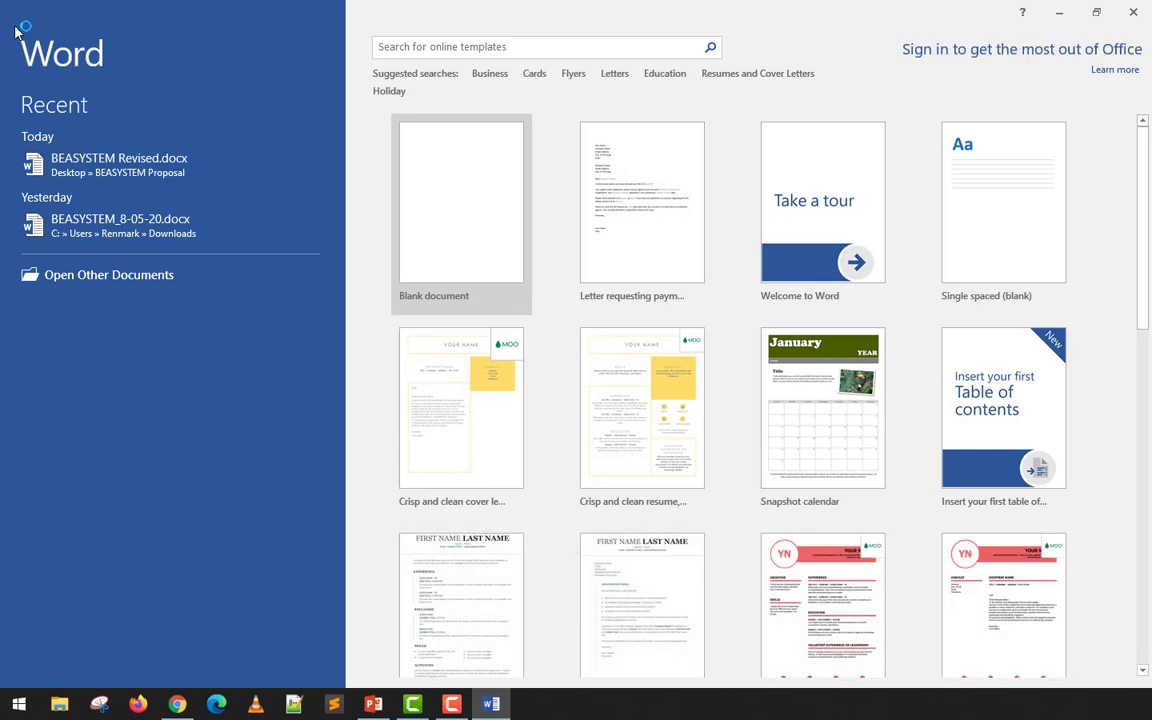
Create a new blank document.
click(430, 199)
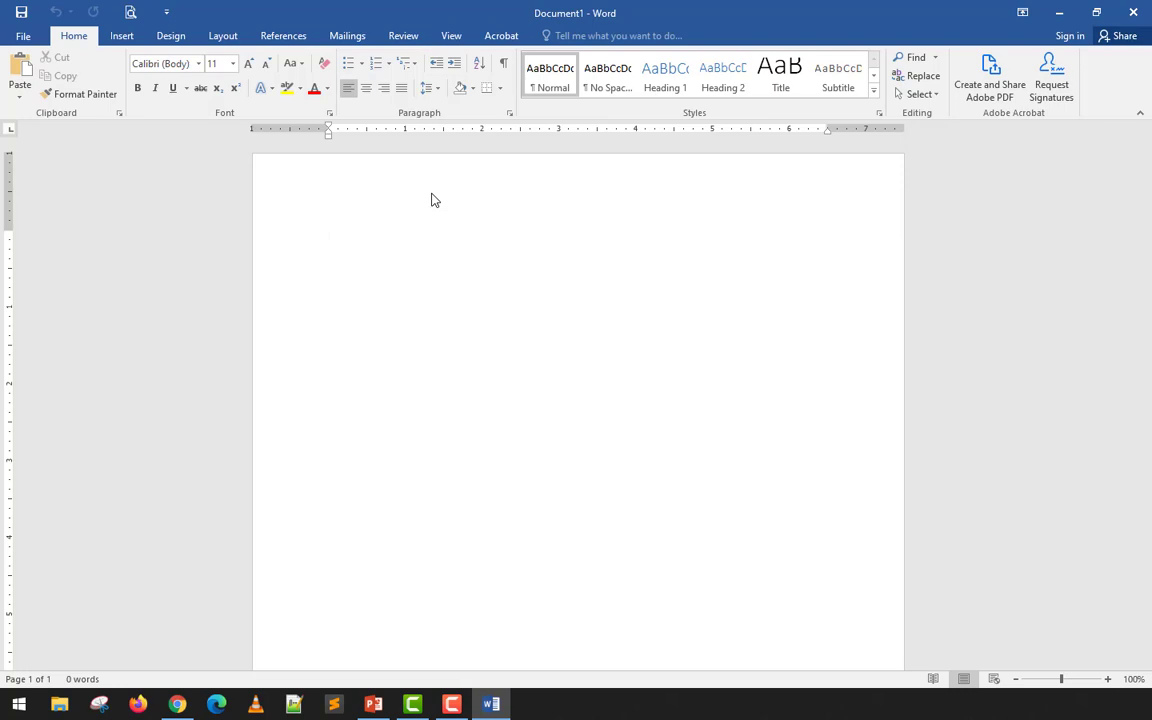
Switch to Chrome, view the meta.png image of WordArt samples, and close the browser.
click(177, 704)
drag(0, 92, 655, 57)
double_click(655, 57)
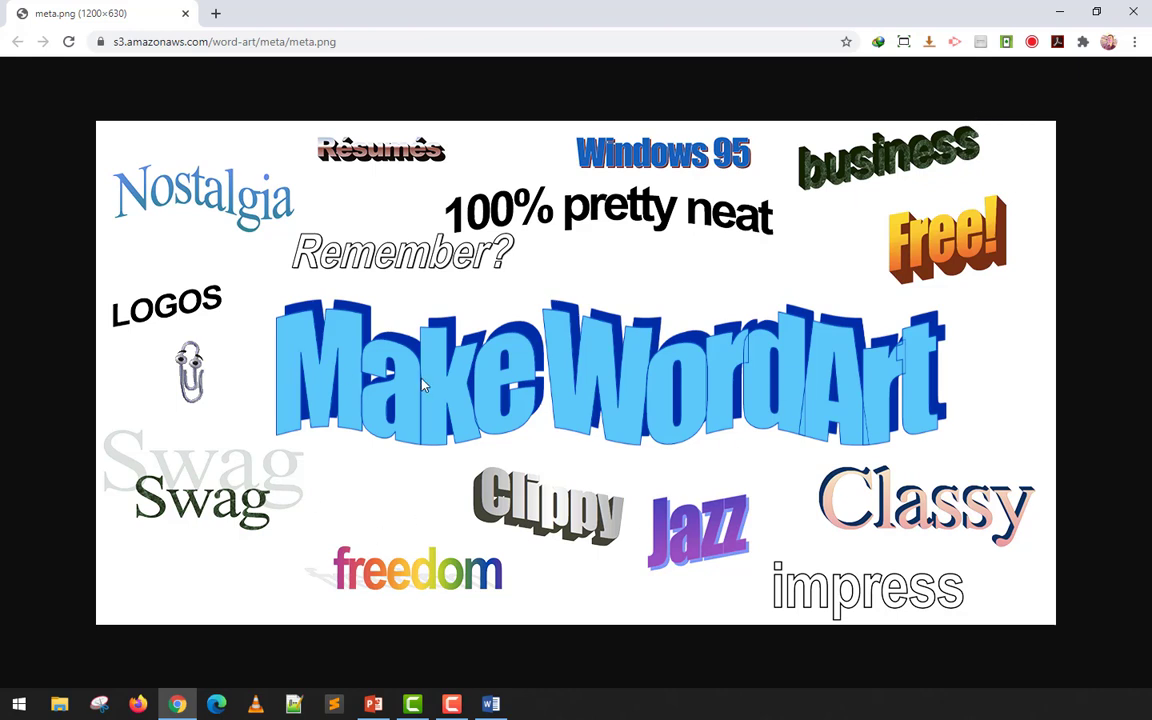
click(1134, 10)
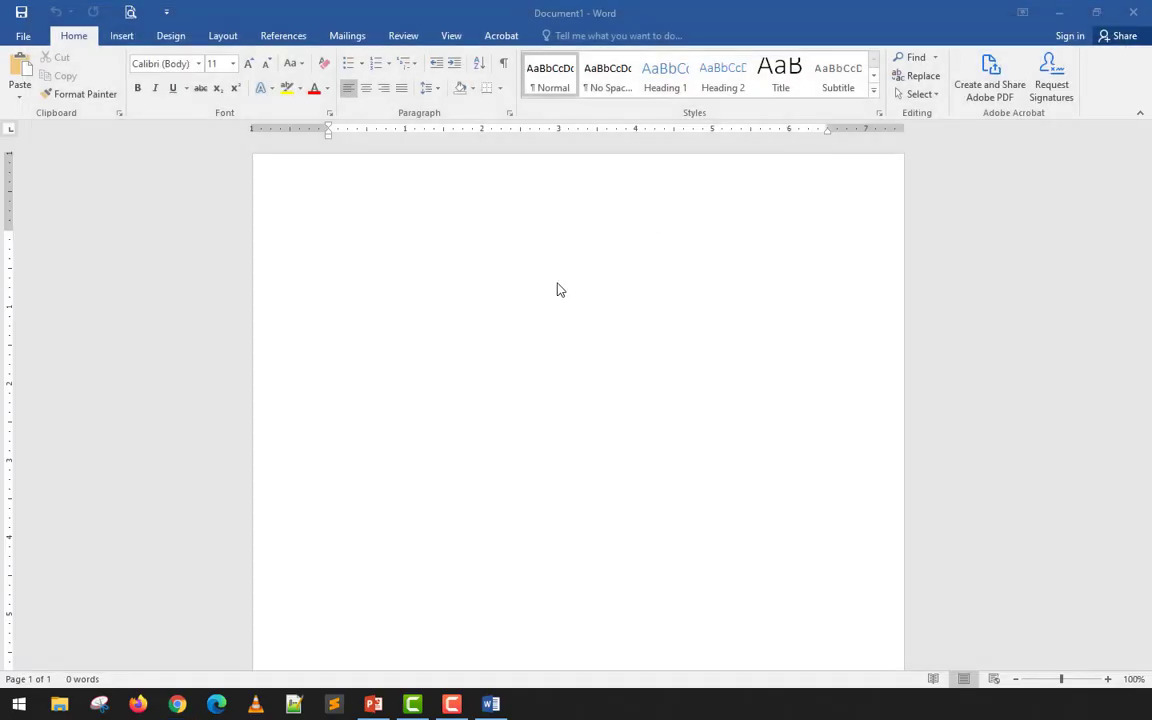
Insert a WordArt in the bold black hard-shadow style with the text "Learn IT Easy".
click(116, 40)
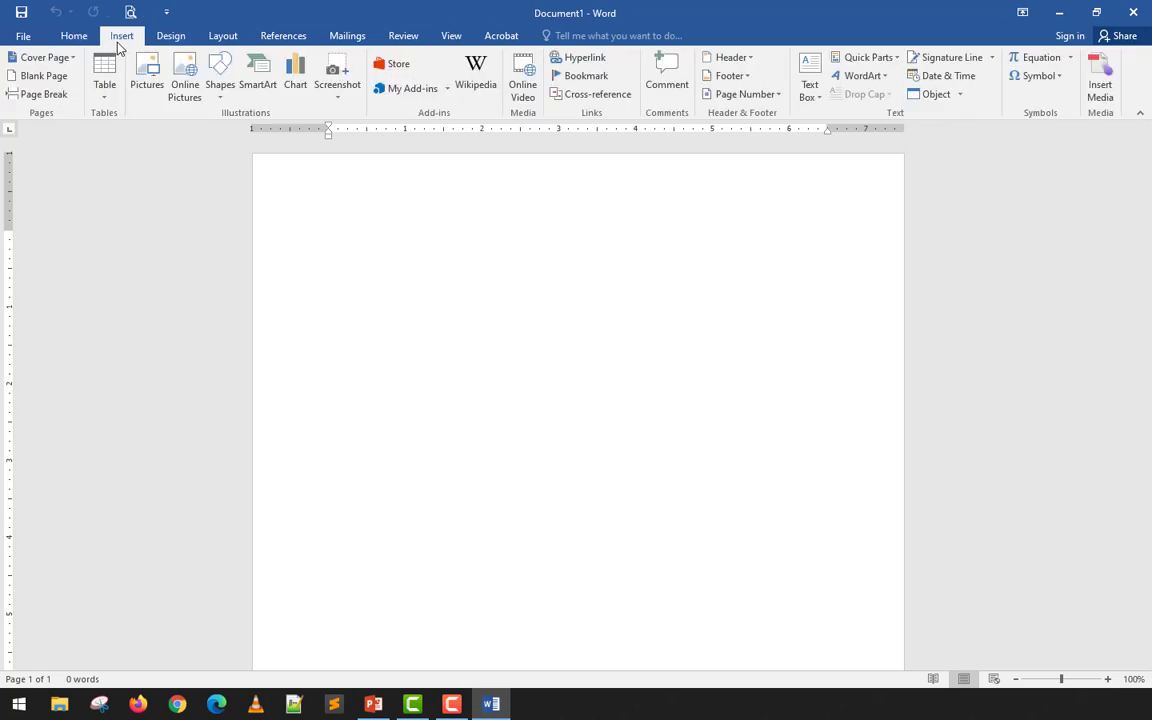
click(866, 76)
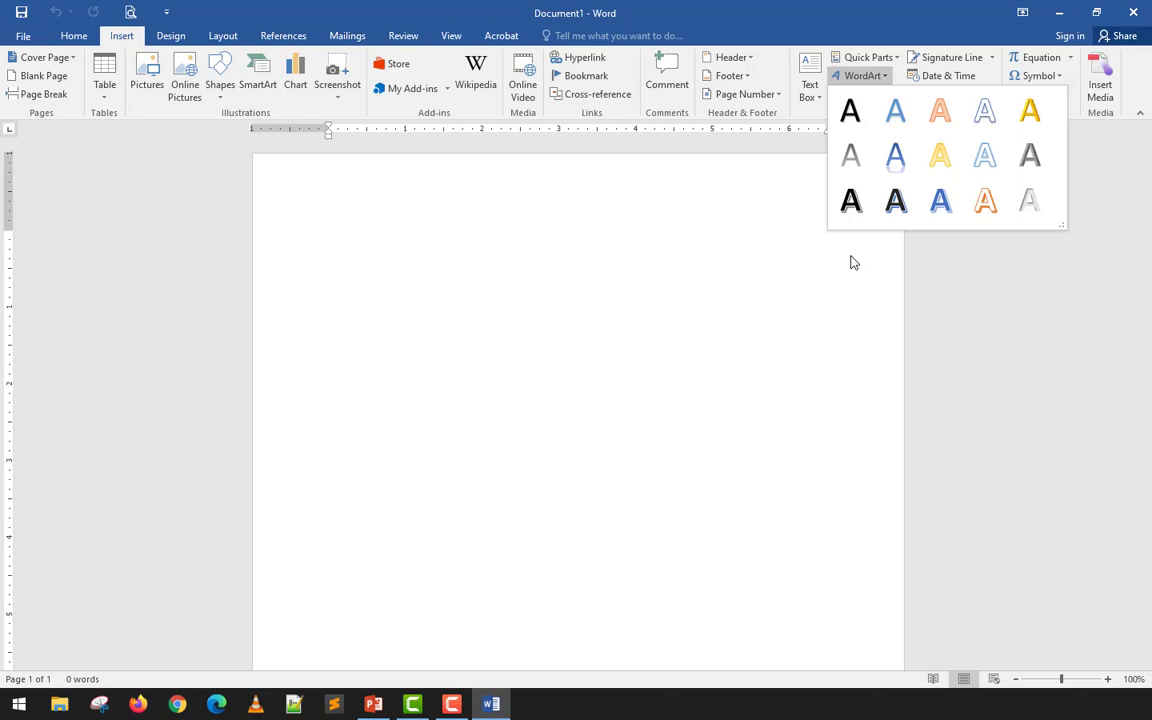
click(850, 200)
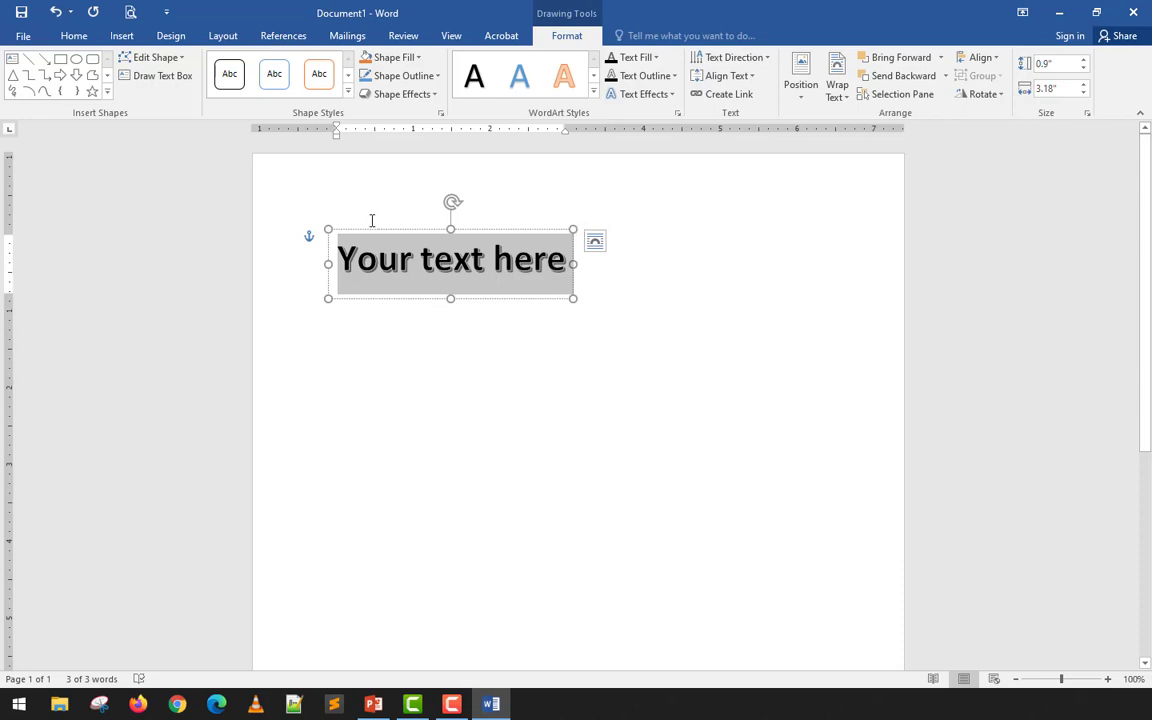
text(Learn)
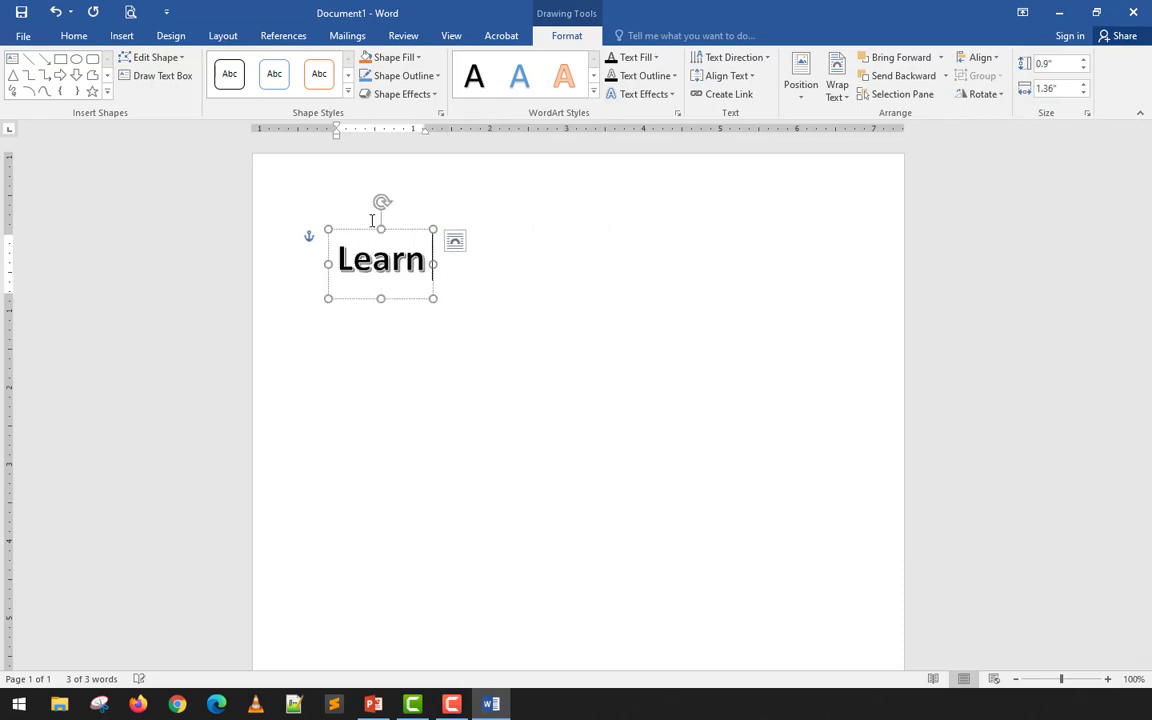
text( IT Easy)
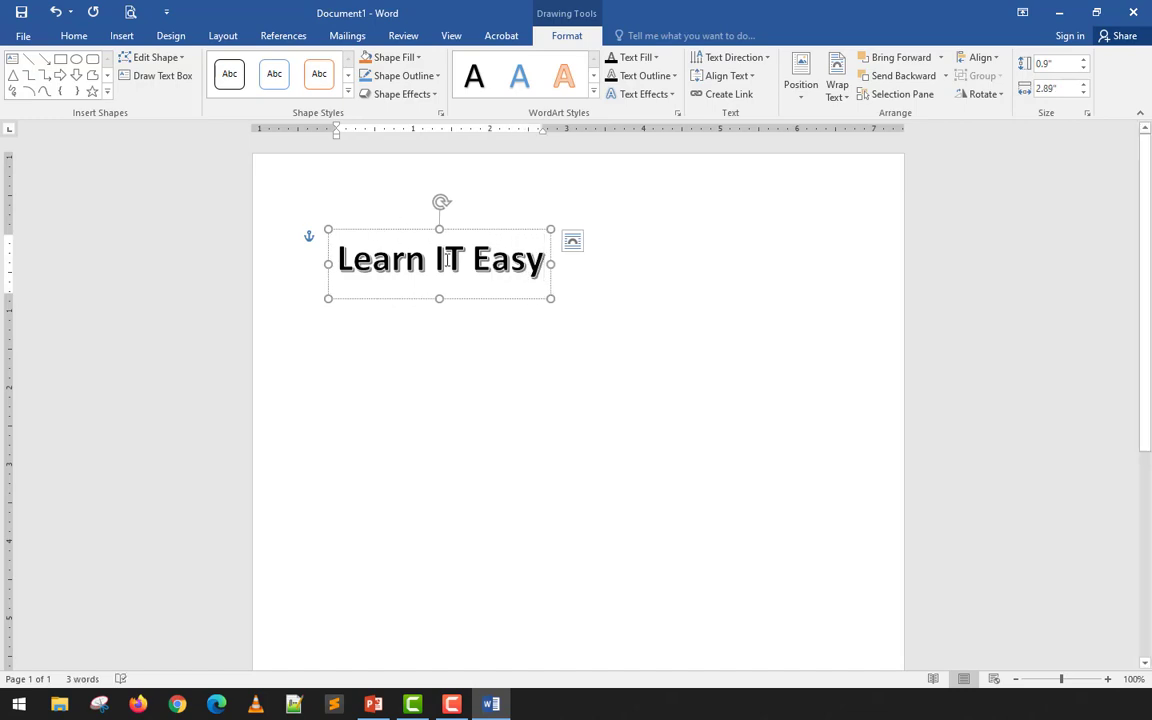
click(509, 303)
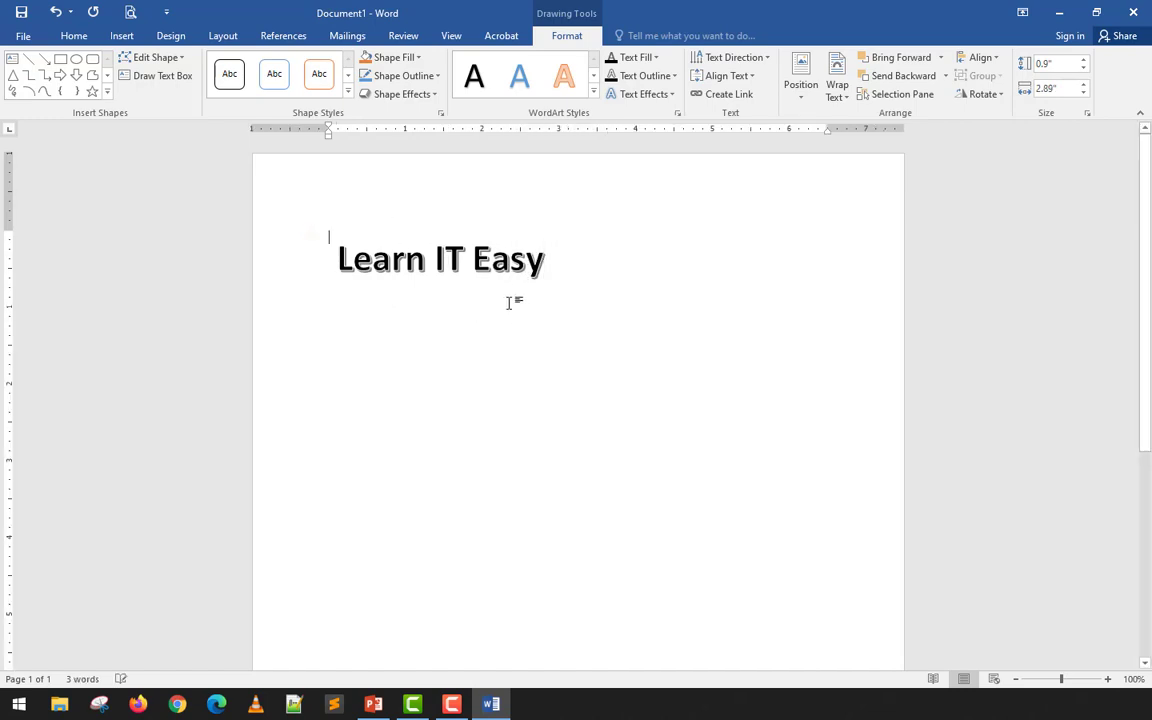
click(512, 280)
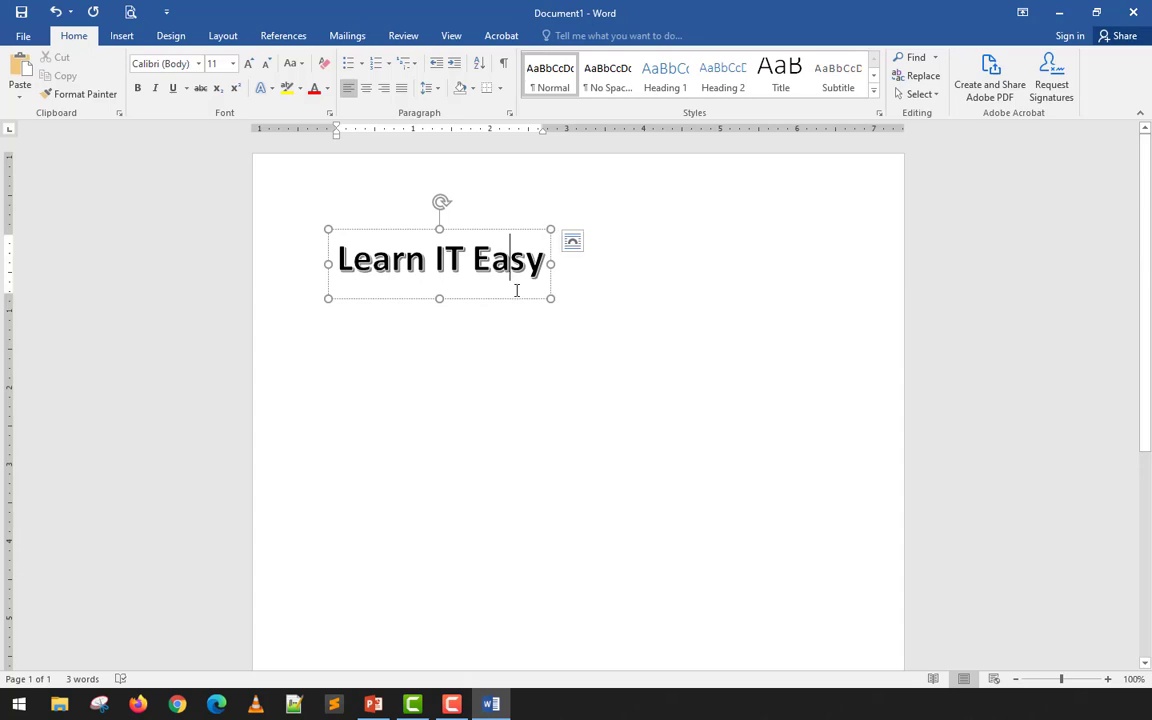
click(501, 348)
click(478, 240)
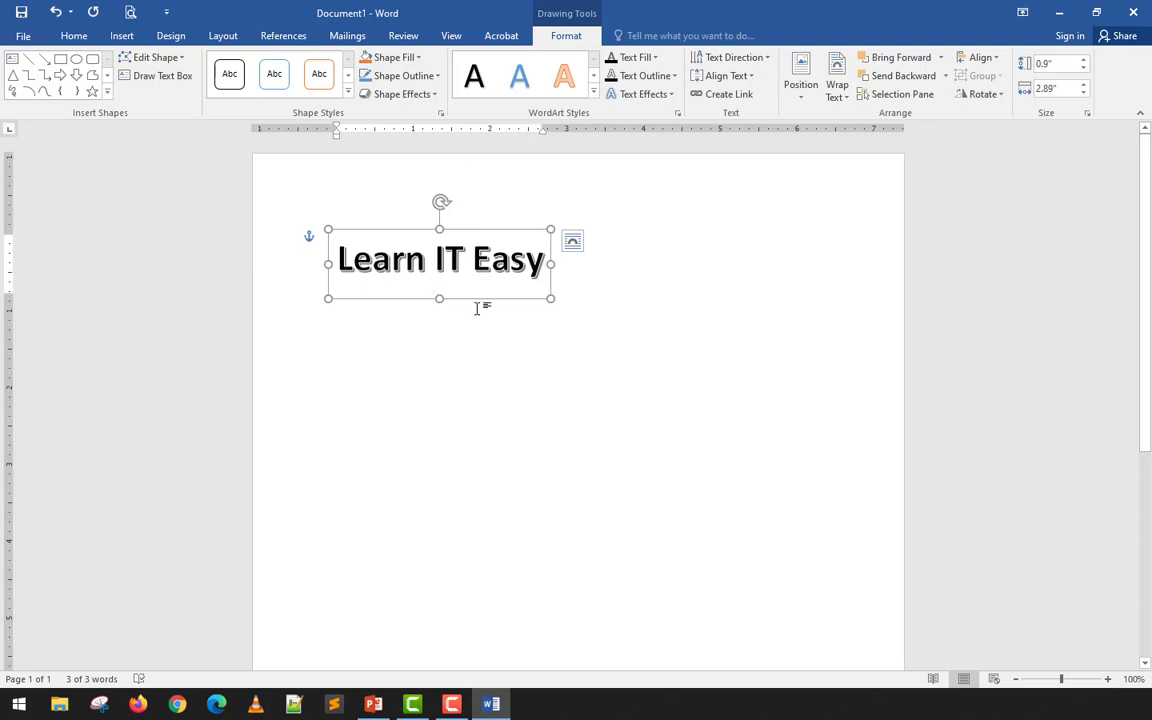
click(122, 36)
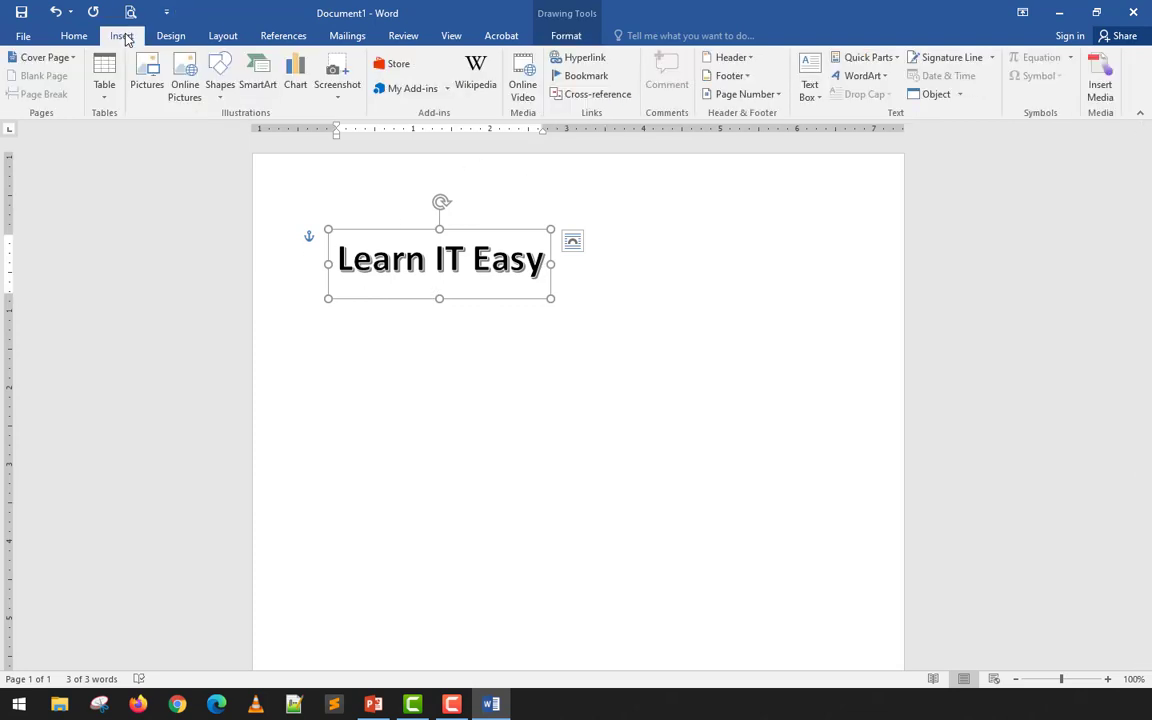
click(872, 80)
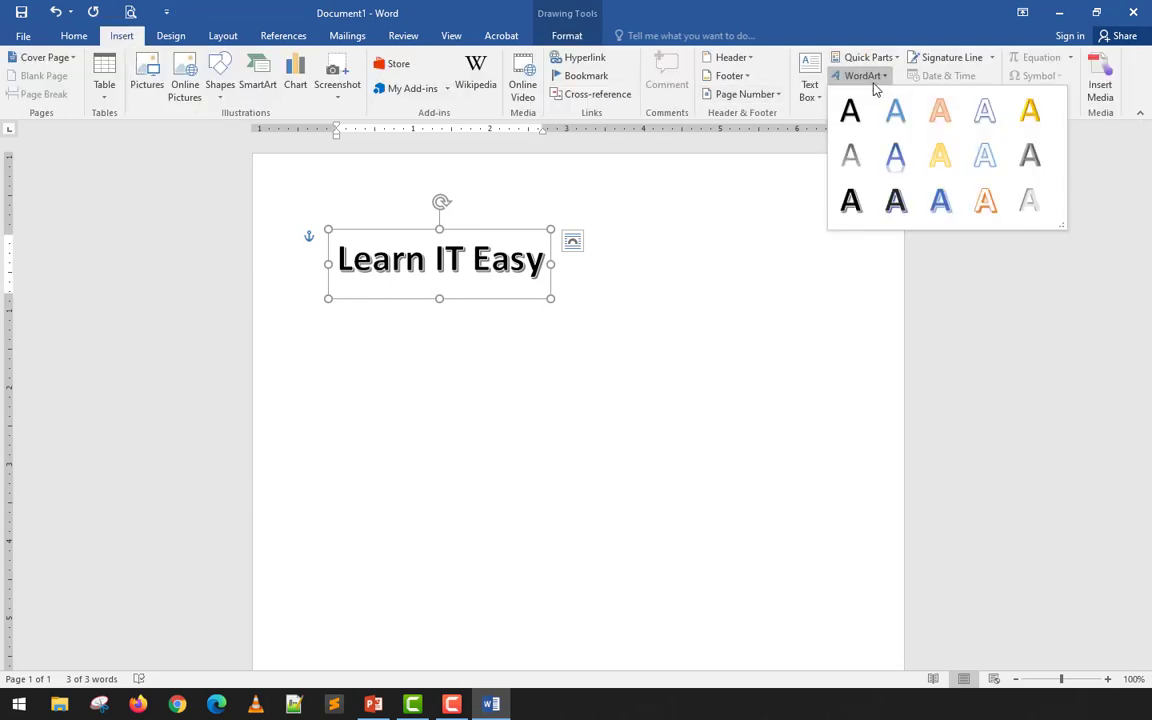
click(554, 304)
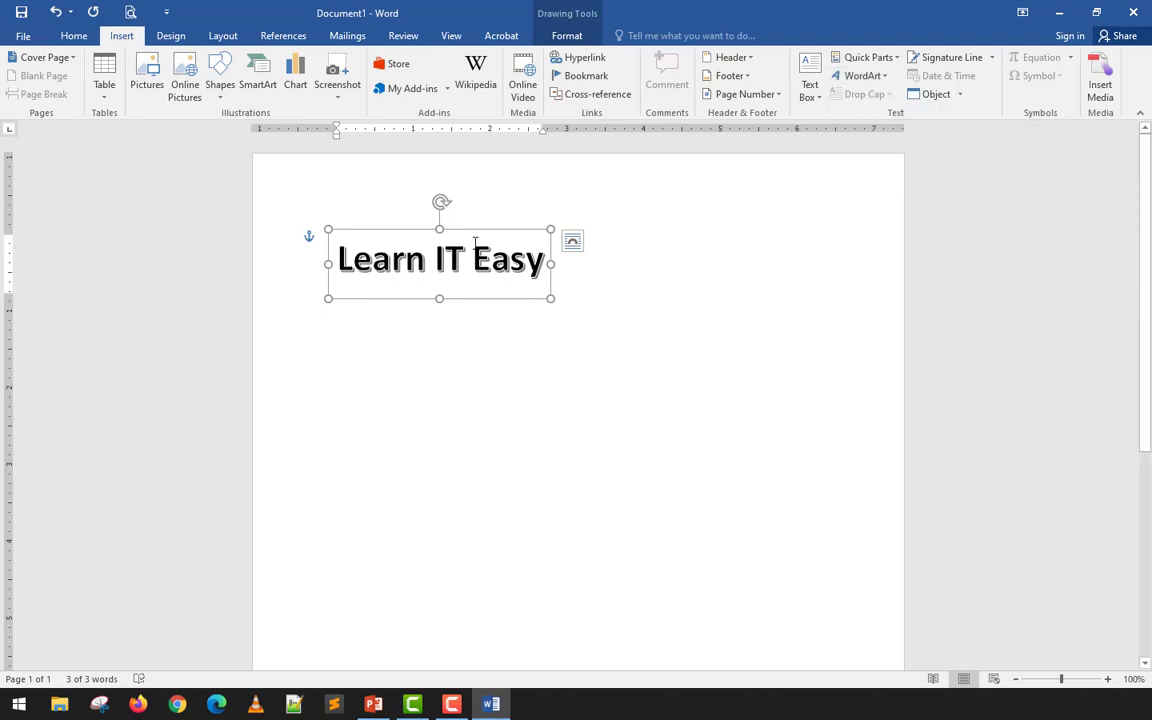
click(478, 329)
click(499, 285)
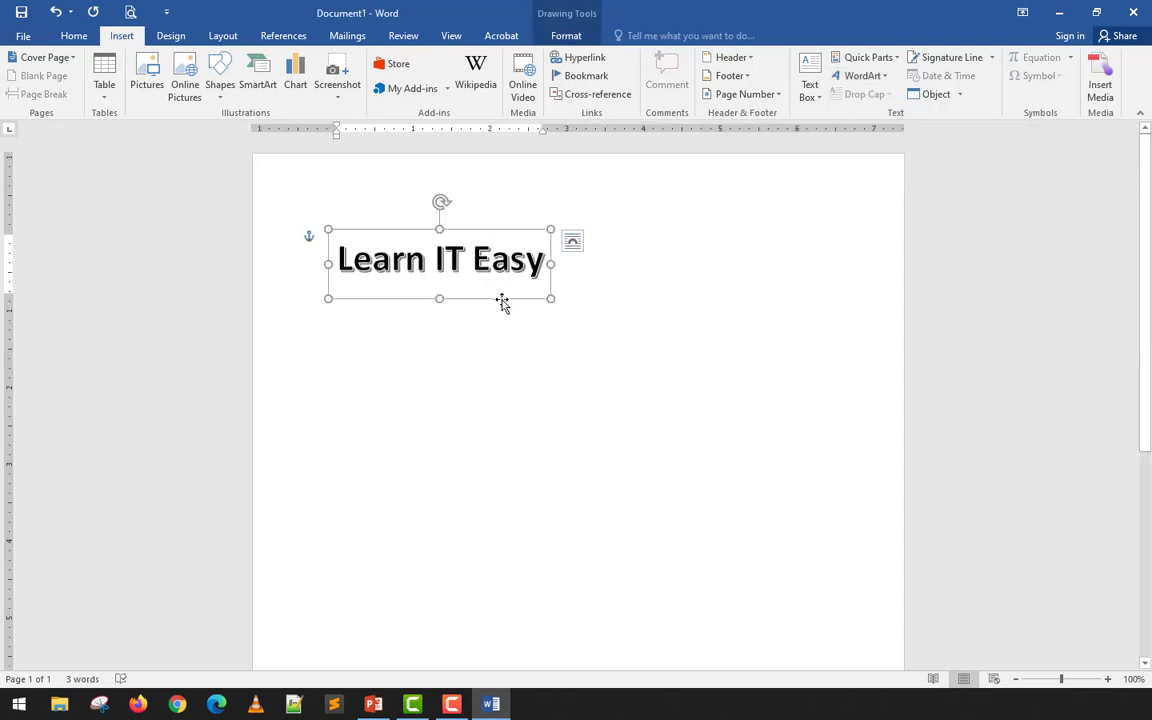
click(506, 350)
click(510, 282)
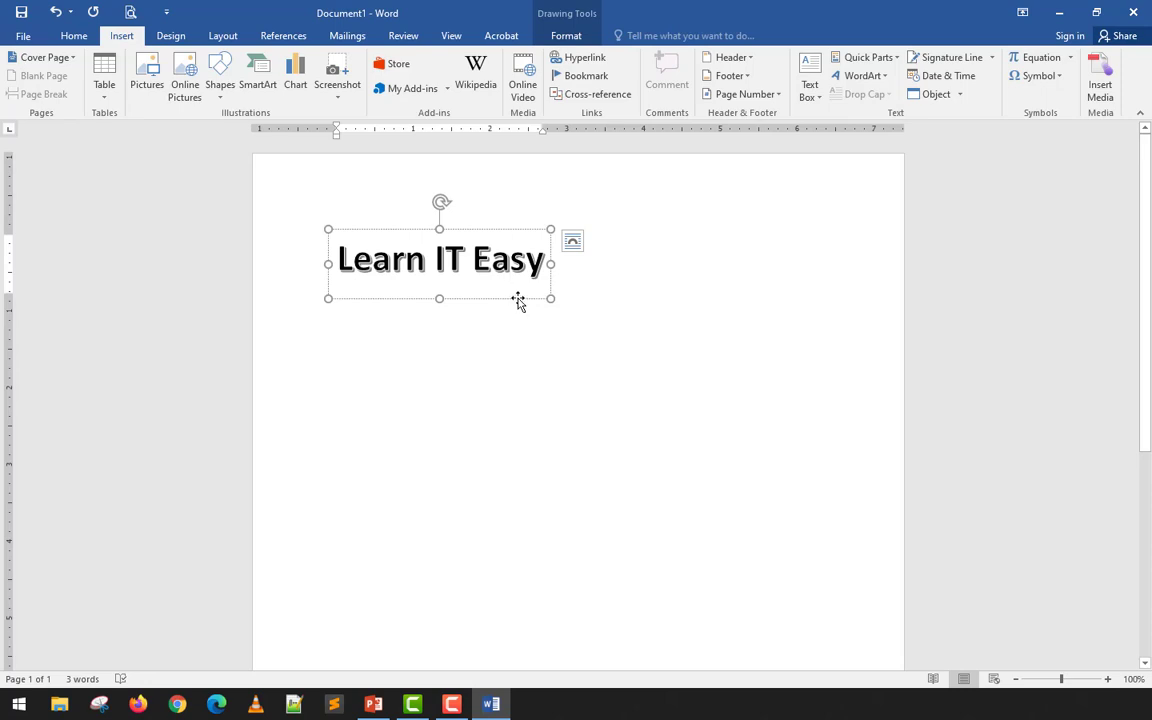
Try the glossy orange theme shape style on the "Learn IT Easy" WordArt box and undo it.
click(517, 300)
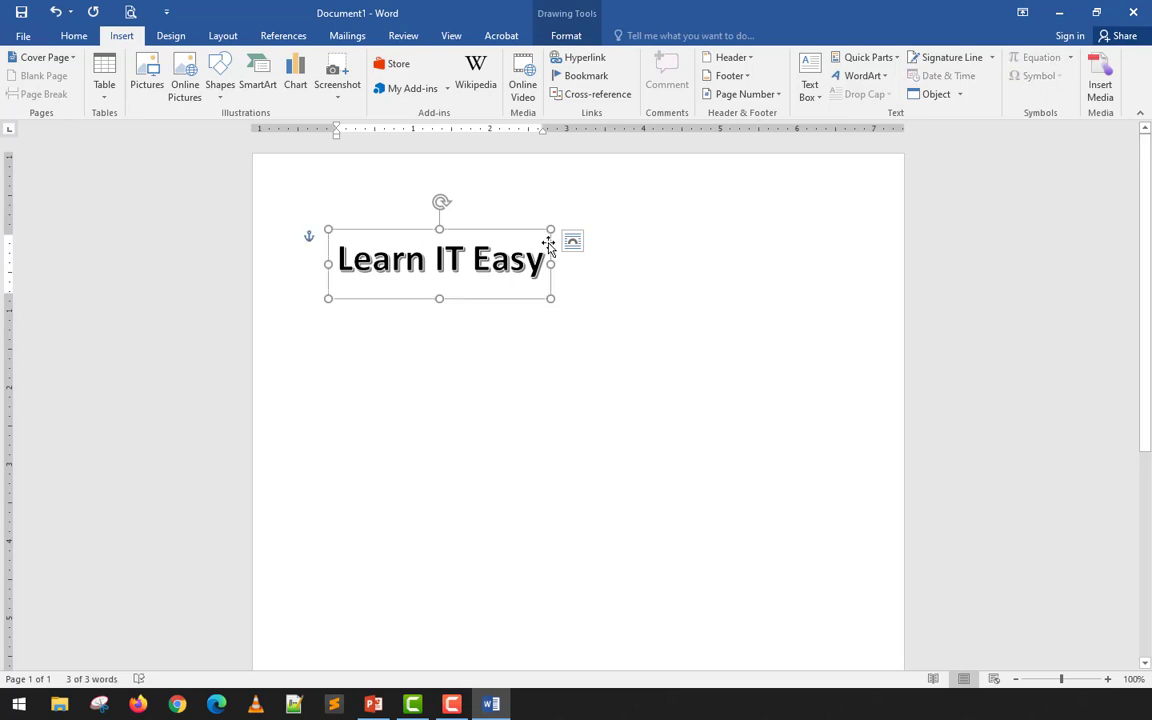
click(589, 40)
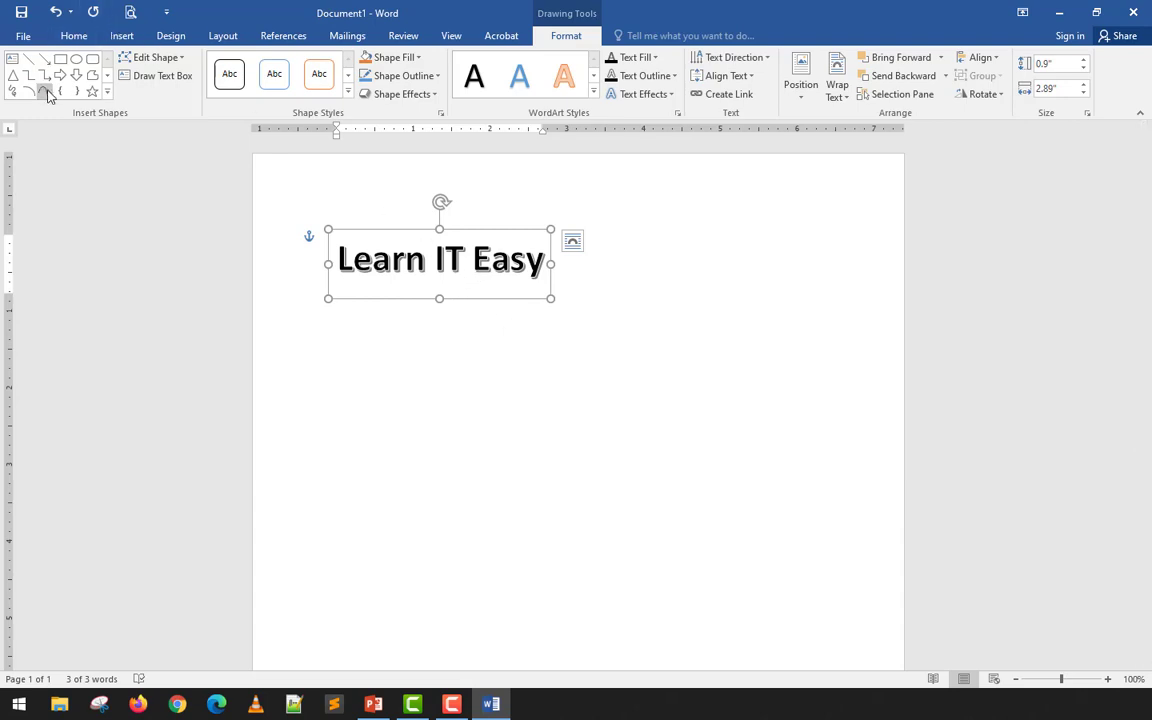
click(347, 91)
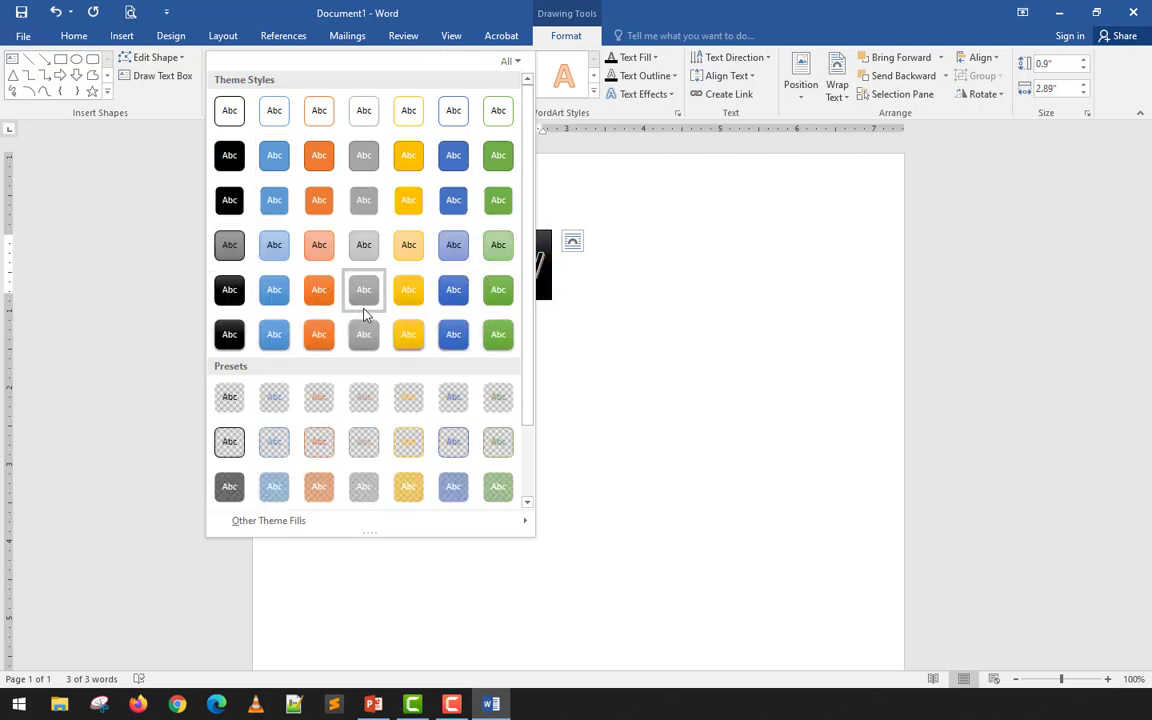
click(316, 292)
click(465, 370)
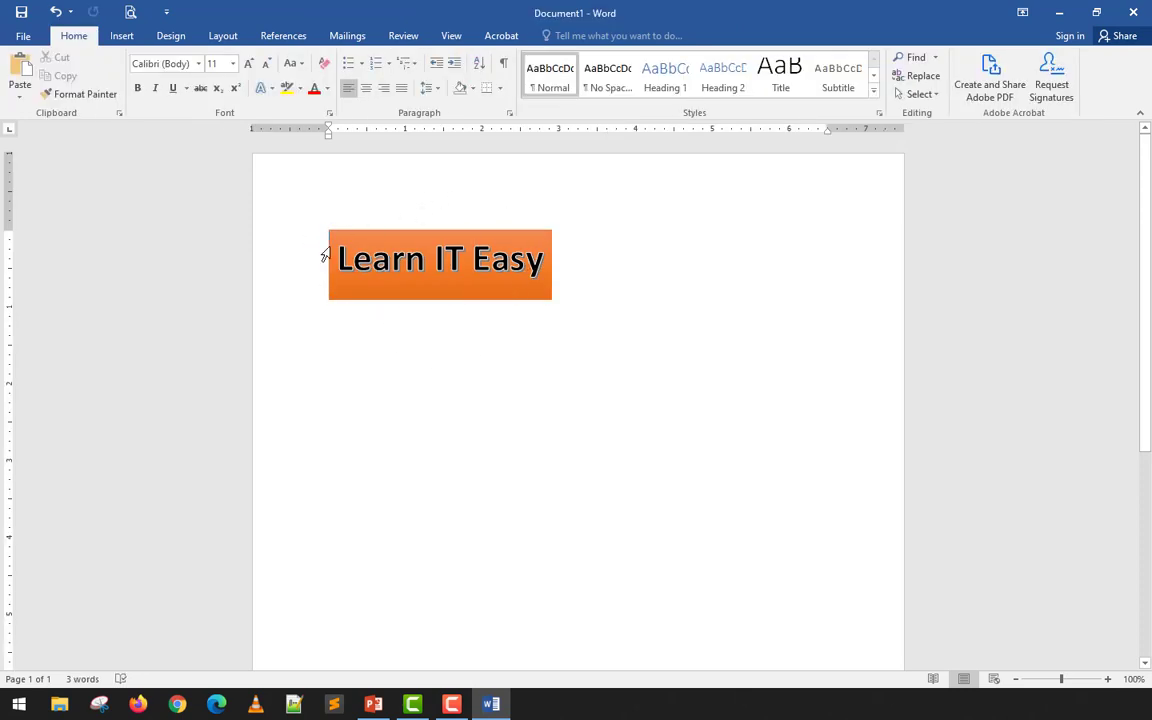
key(ctrl+z)
Examine the theme styles and presets offered for the shape of the "Learn IT Easy" WordArt.
click(428, 272)
click(416, 338)
click(428, 272)
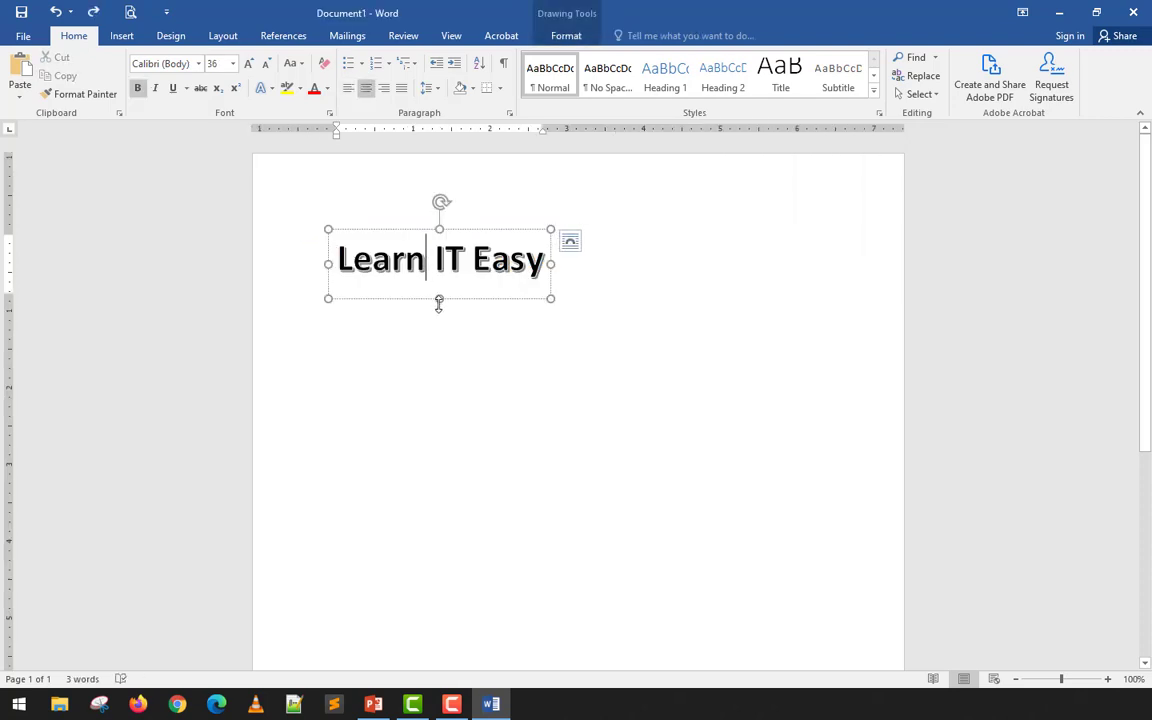
click(431, 300)
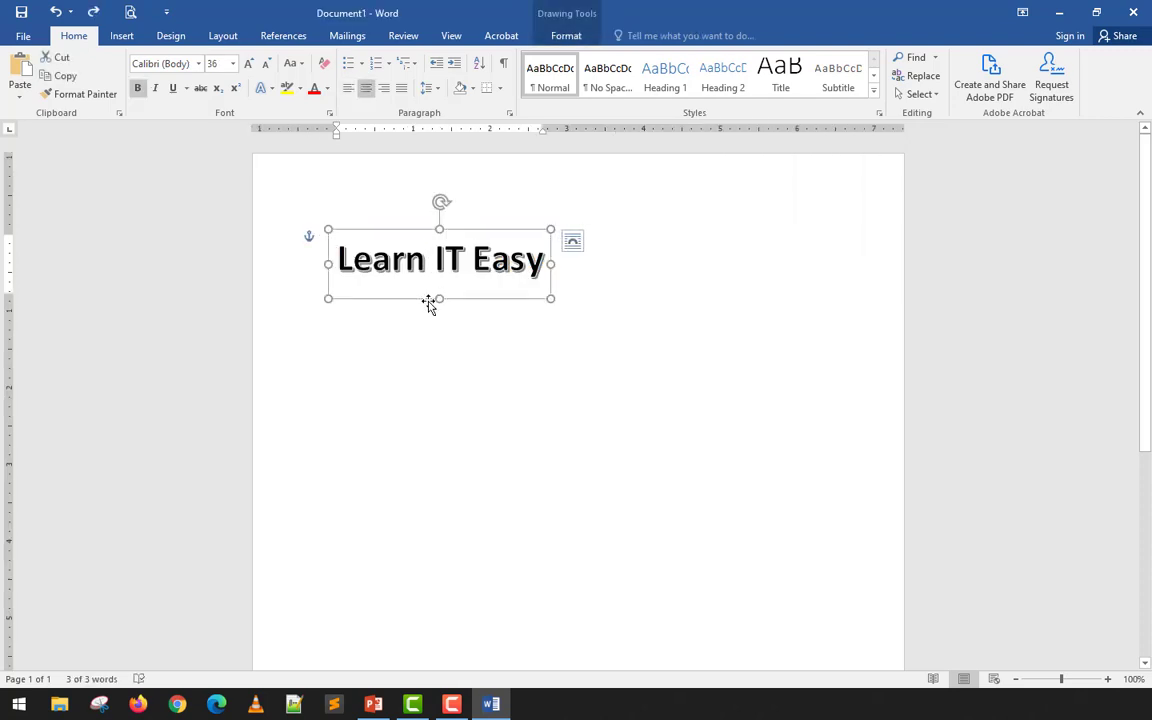
click(566, 35)
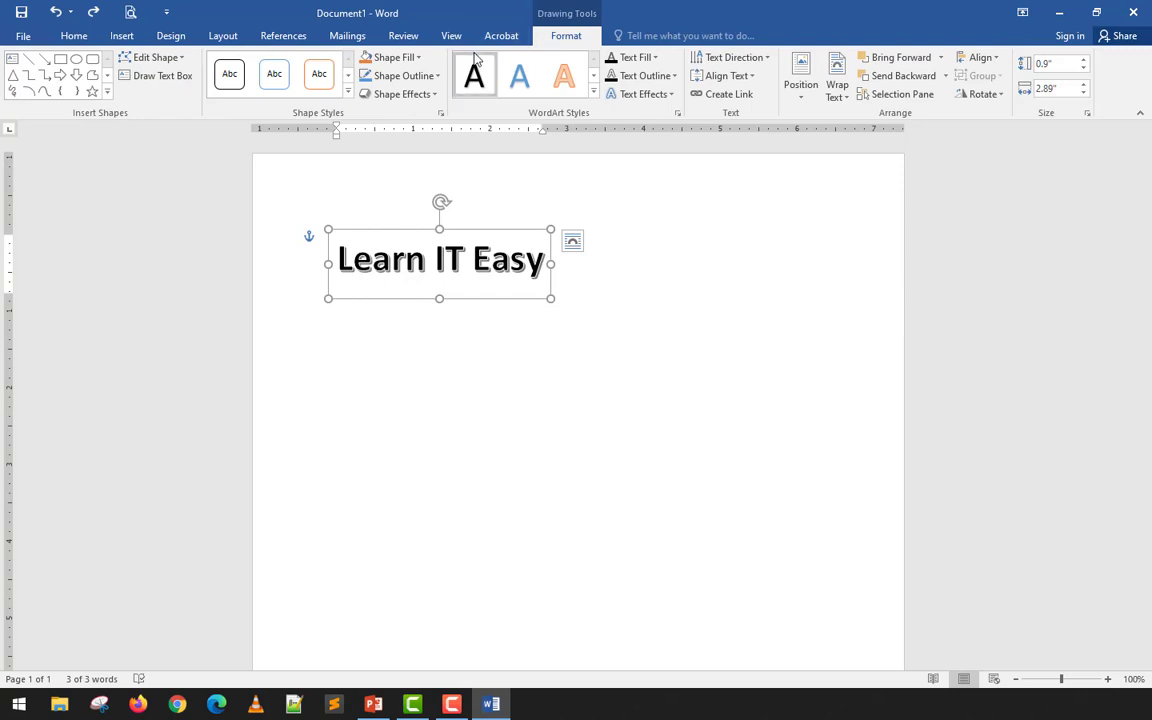
click(347, 91)
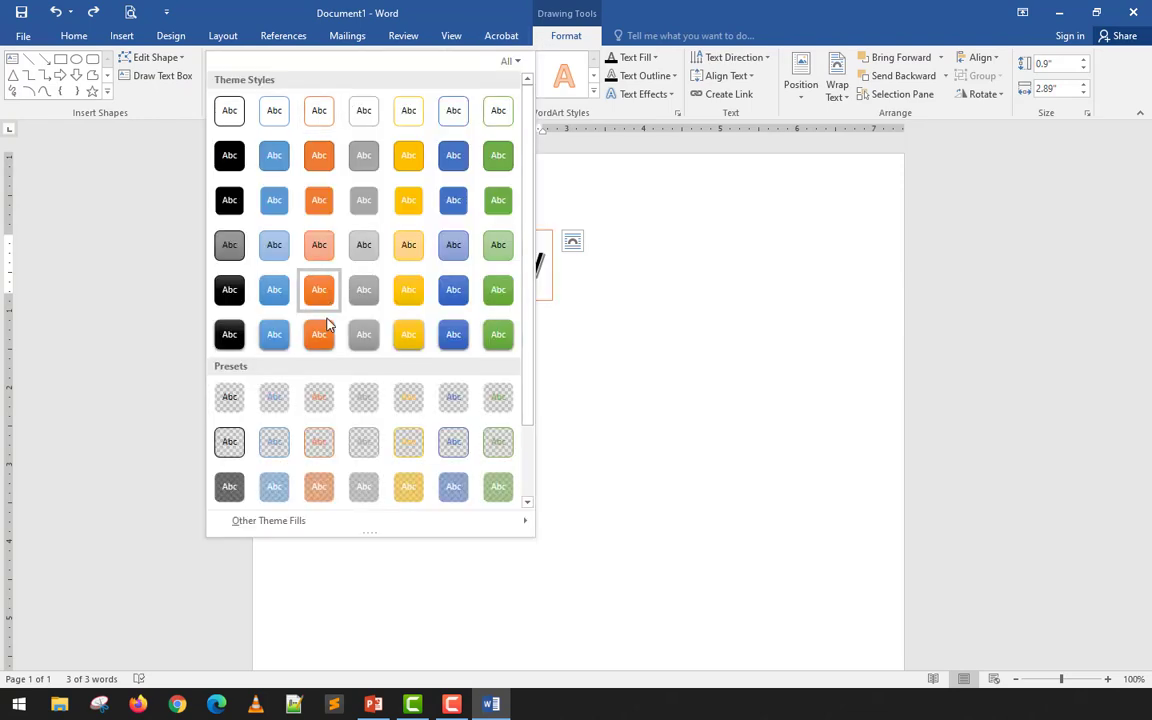
scroll(329, 445, down, 2)
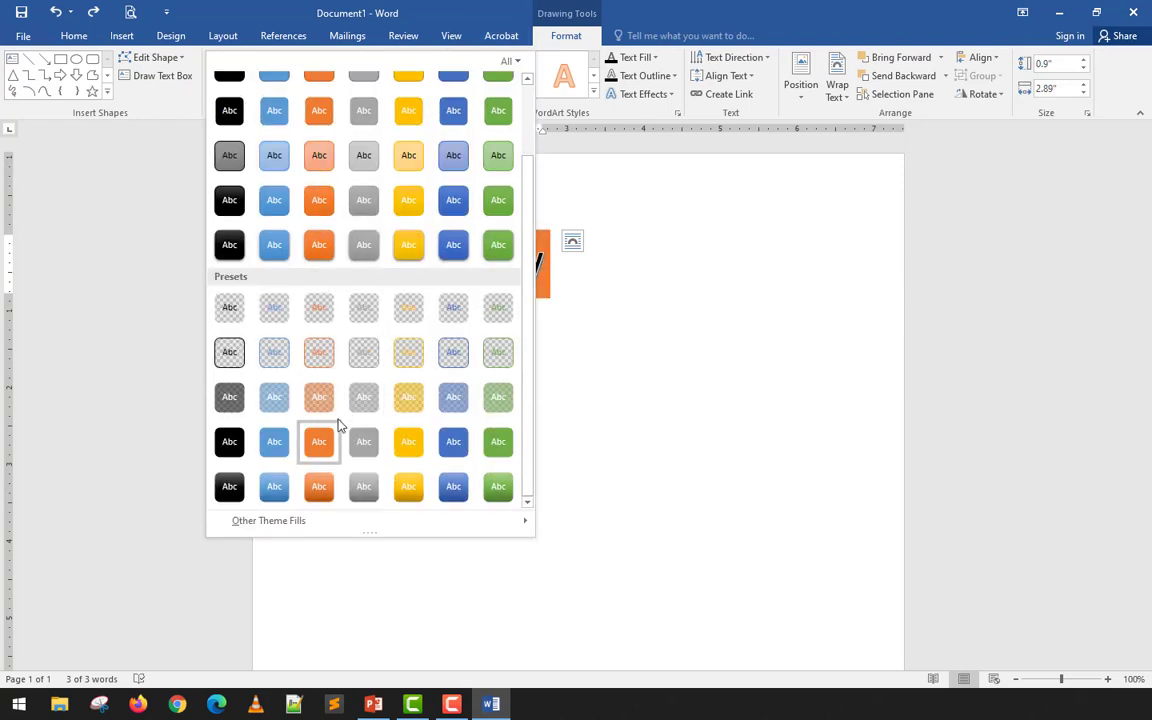
scroll(338, 425, up, 3)
click(510, 186)
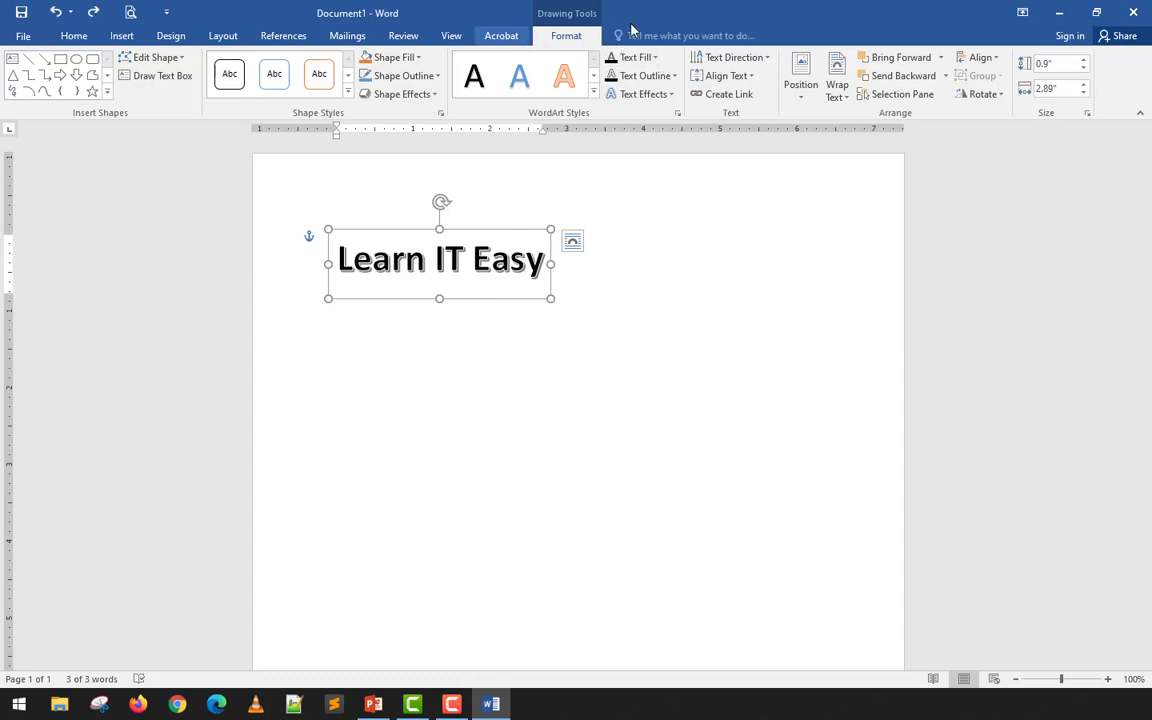
Apply the white WordArt style with orange outline and hard shadow to the "Learn IT Easy" text.
click(594, 93)
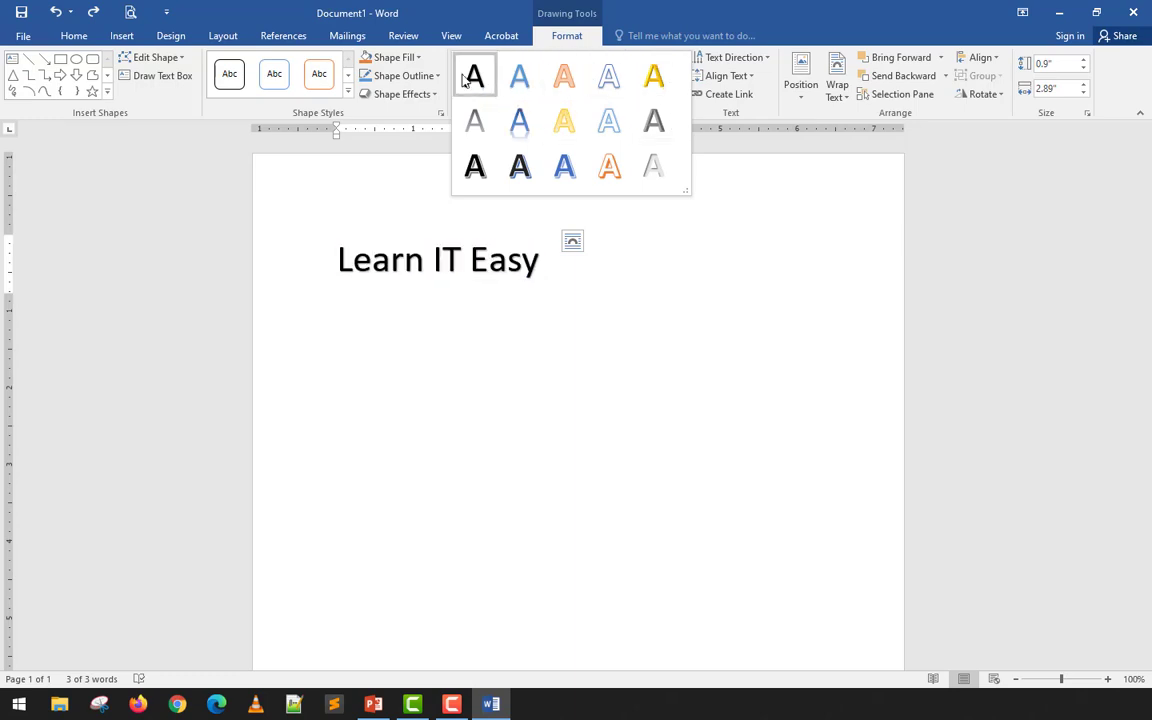
click(607, 166)
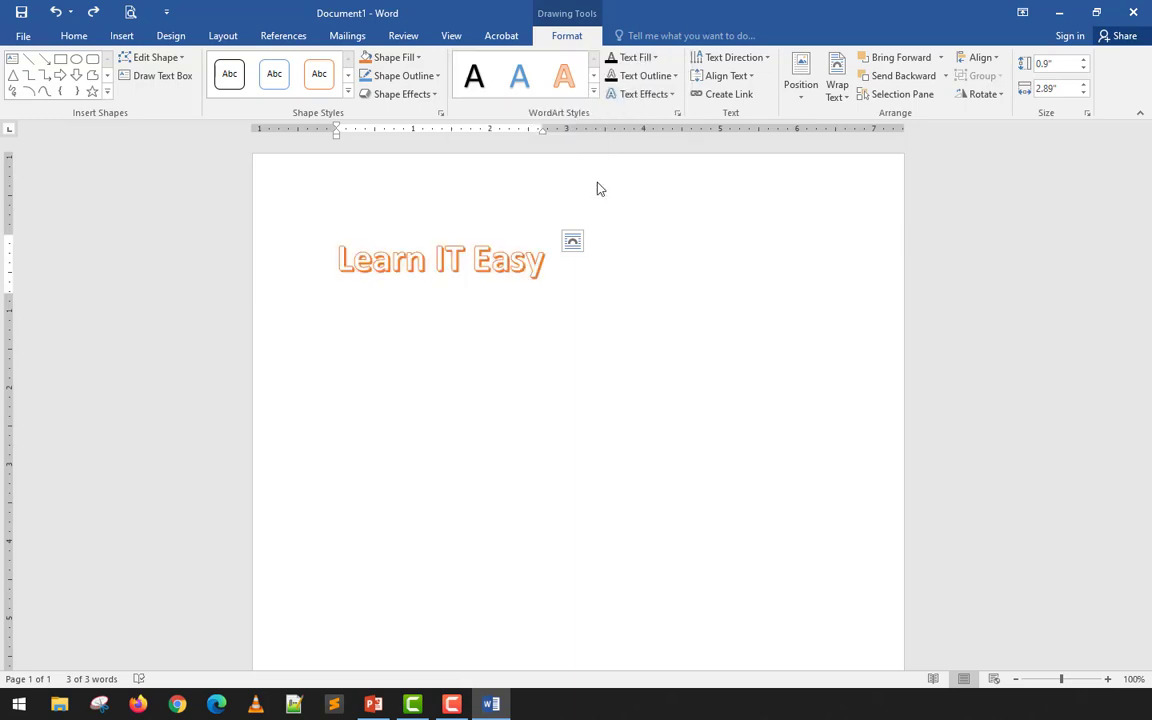
click(497, 328)
click(470, 262)
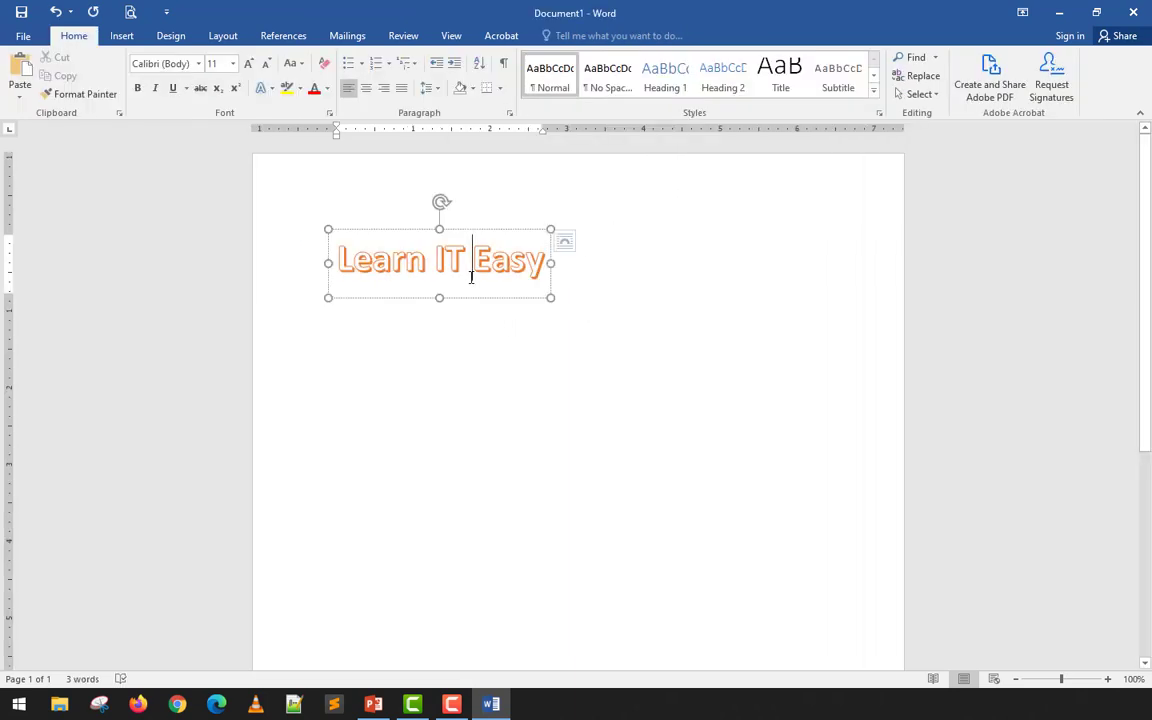
Change the WordArt style of "Learn IT Easy" to Fill - Black, Text 1, Shadow.
click(475, 303)
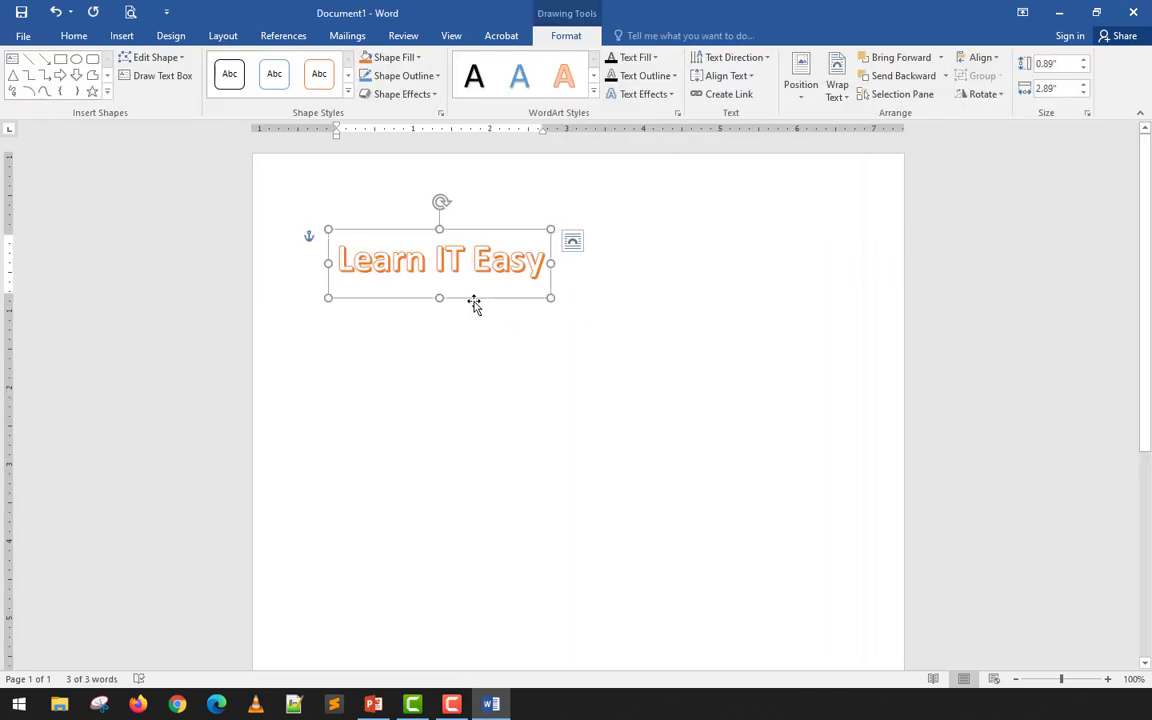
click(594, 93)
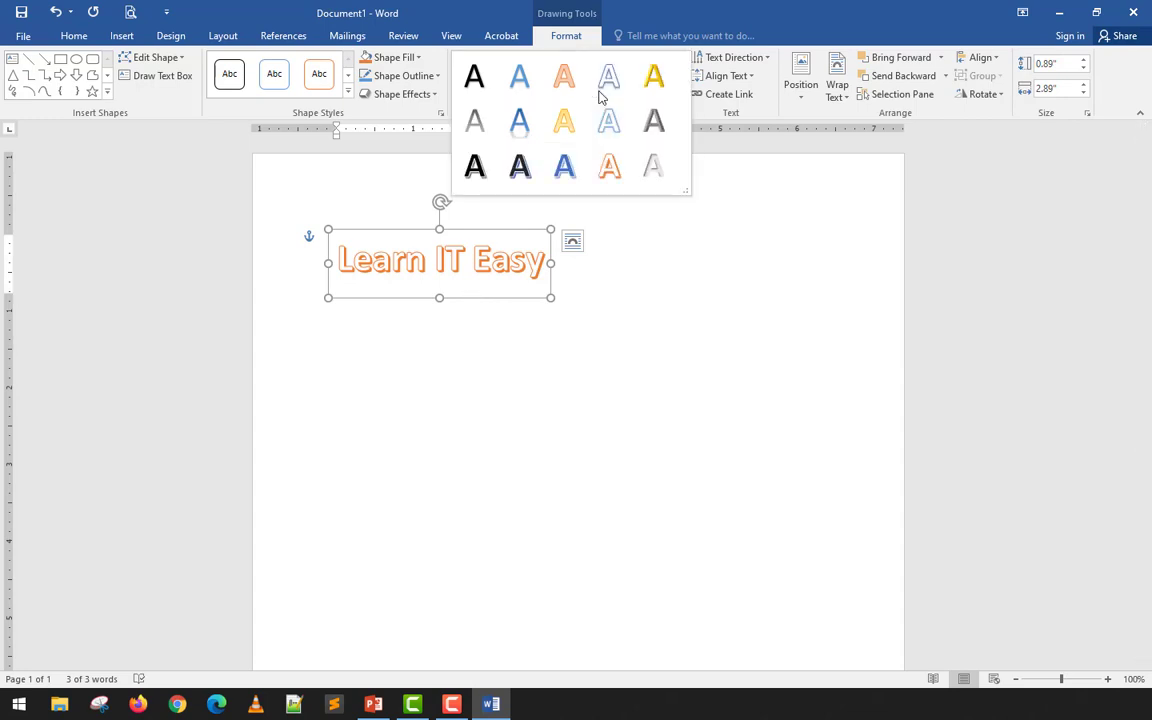
click(477, 78)
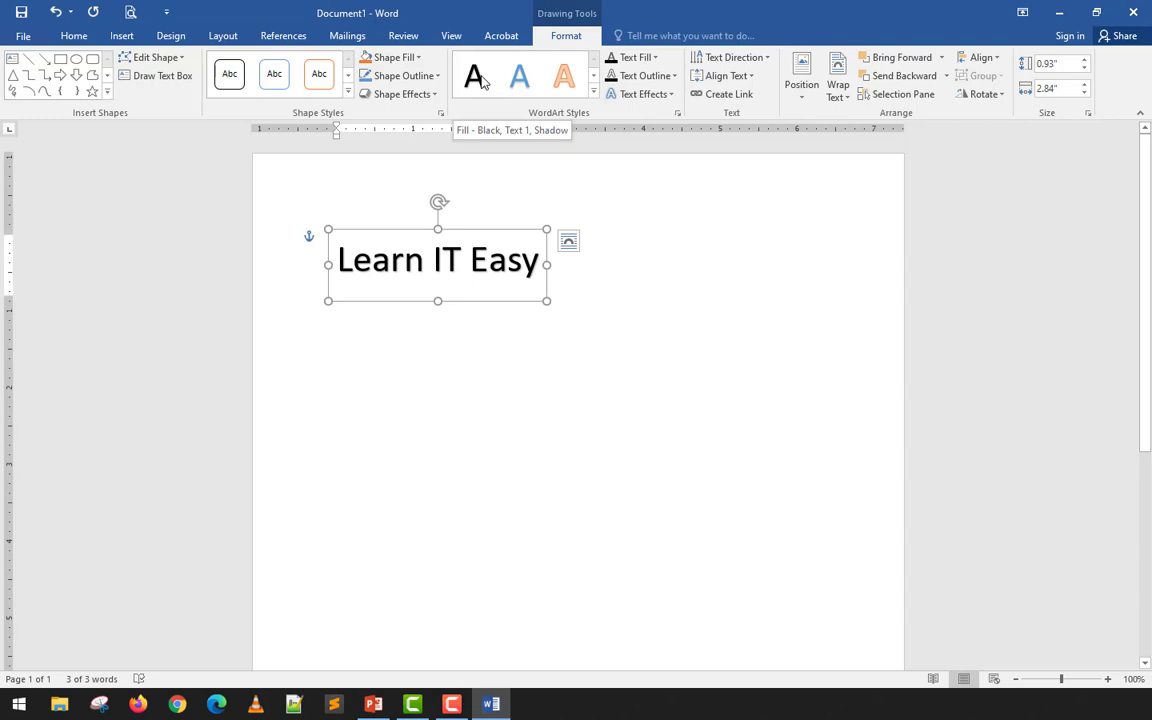
click(654, 58)
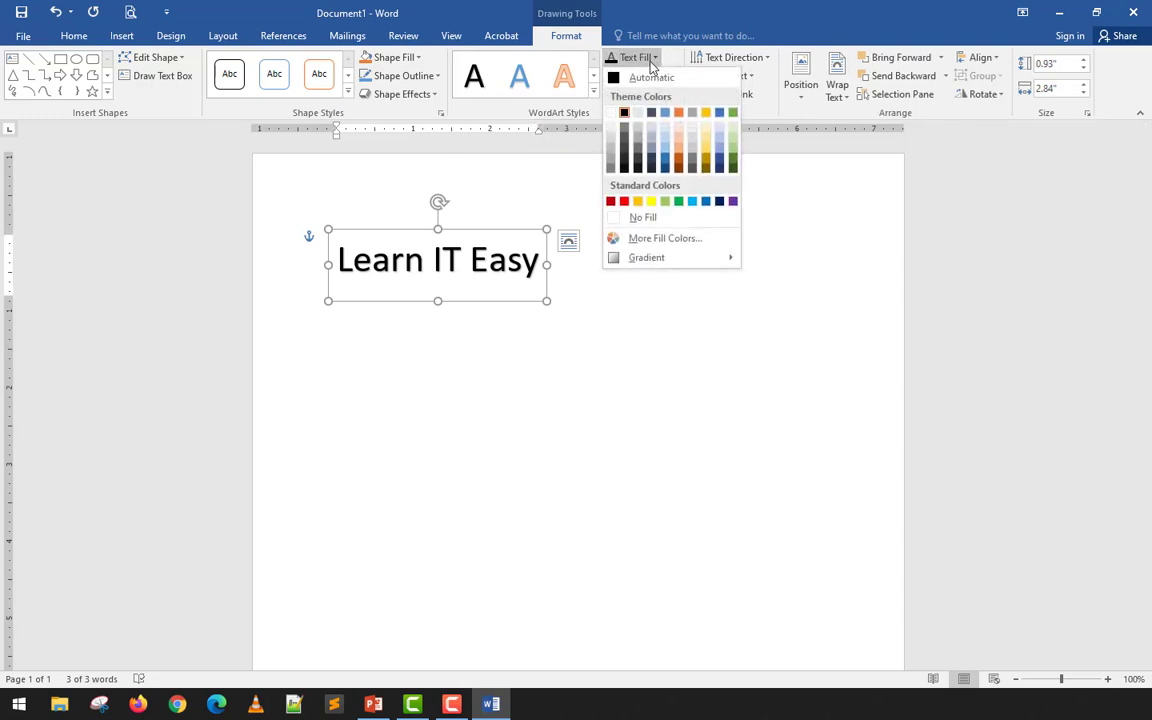
click(652, 58)
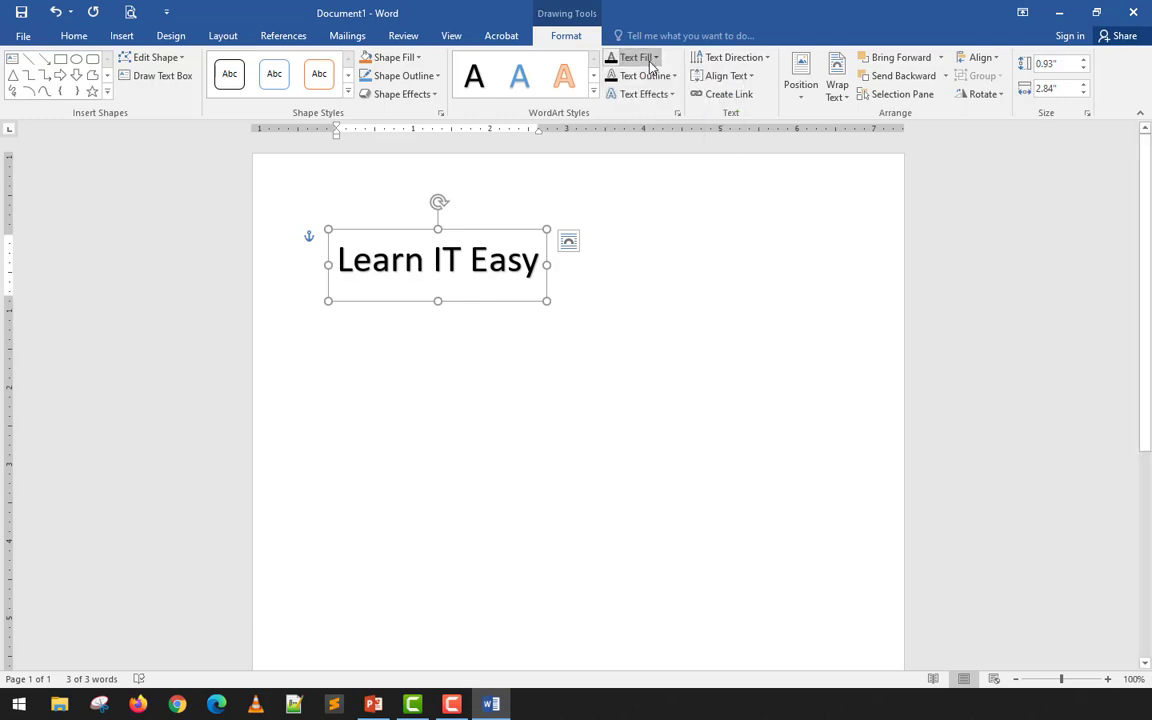
click(652, 58)
click(650, 60)
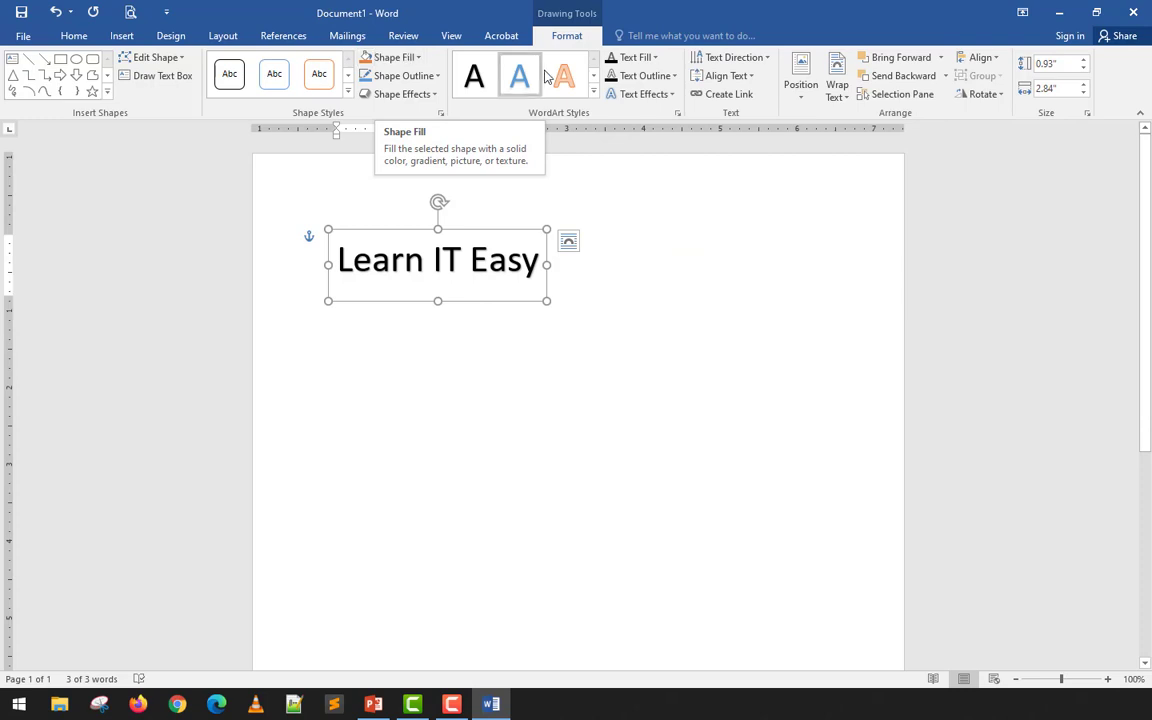
Set the text fill of the "Learn IT Easy" WordArt to the dark blue-gray theme color, second darkest shade.
click(650, 60)
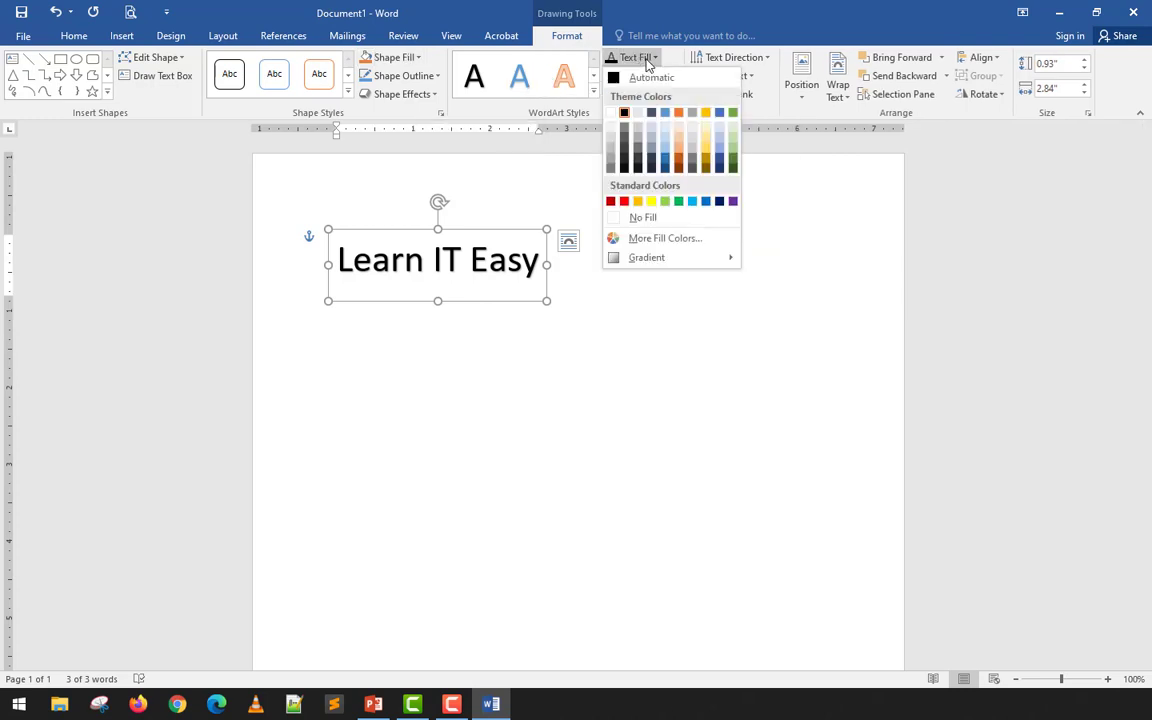
click(652, 160)
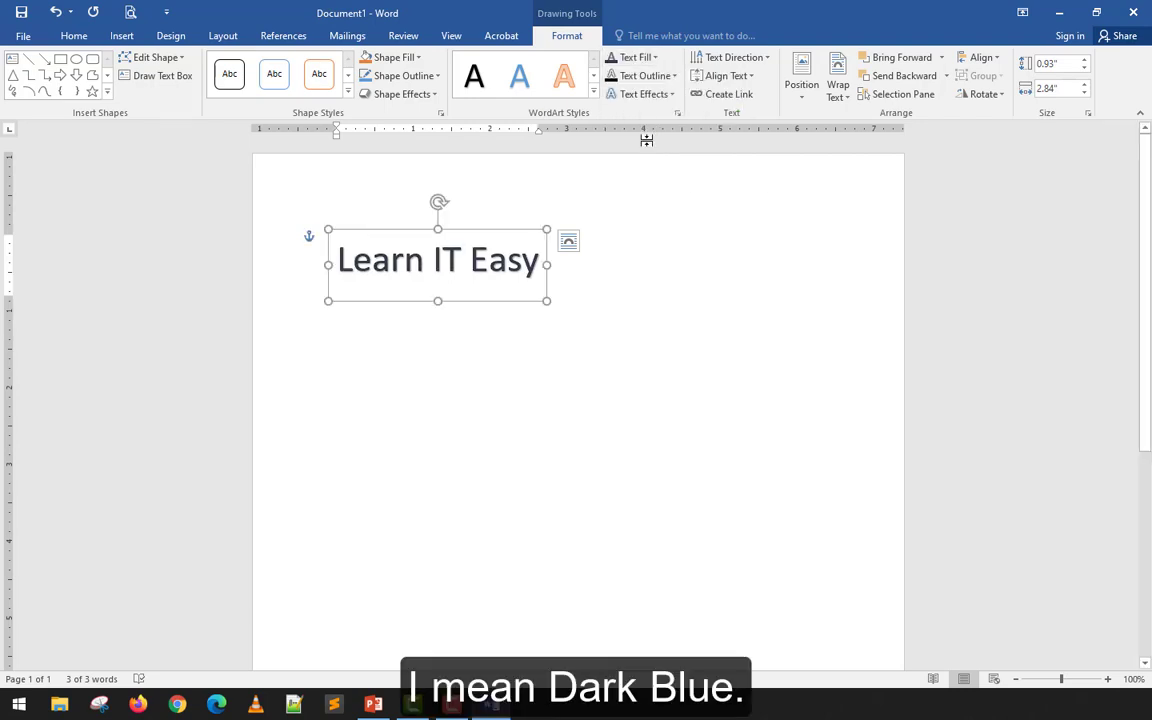
click(652, 57)
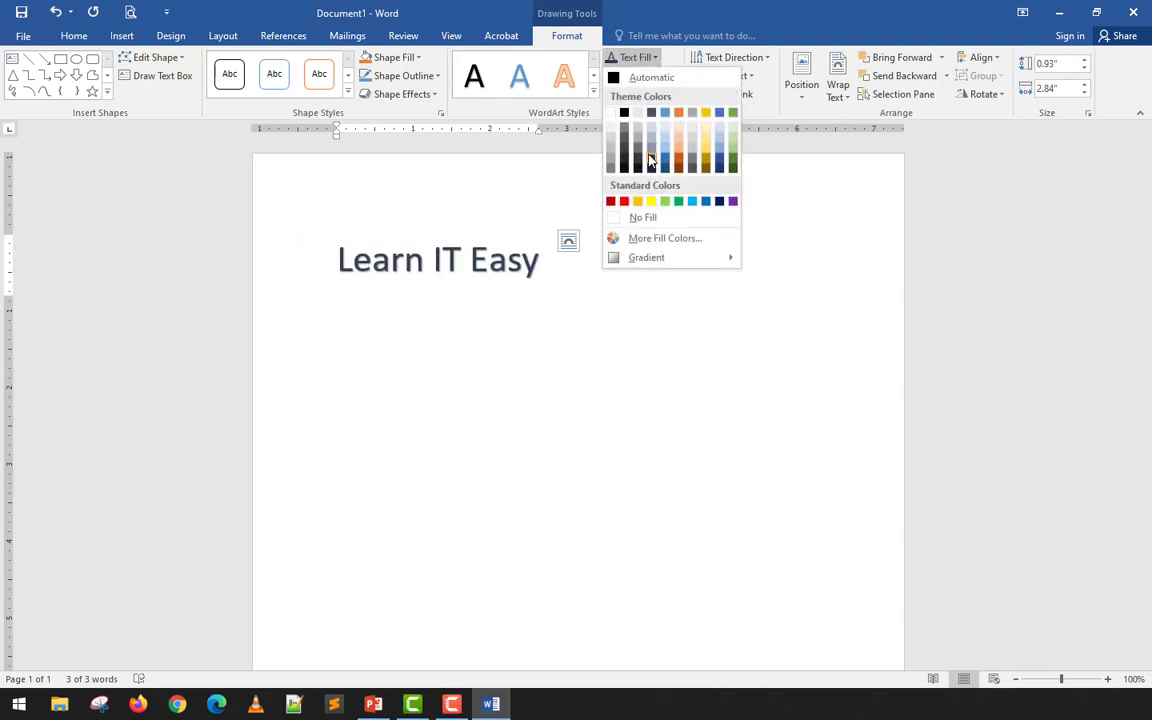
click(670, 60)
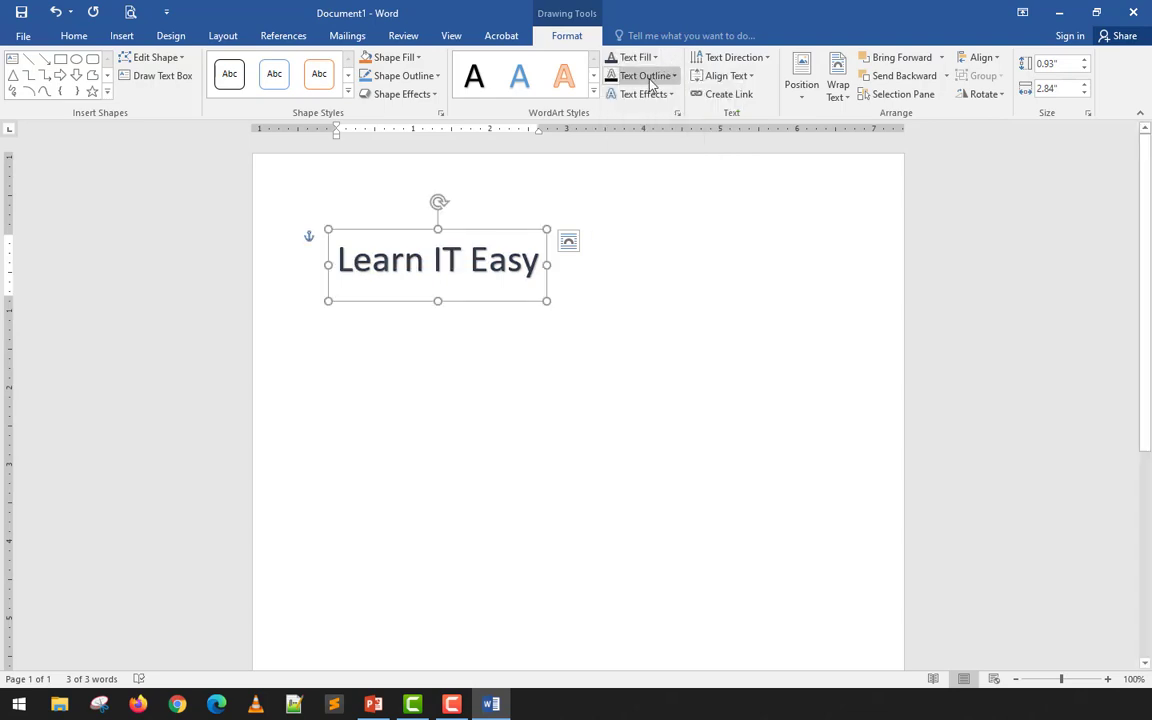
Examine the standard and custom colors, gradient variations and text fill settings offered for the "Learn IT Easy" text.
click(655, 57)
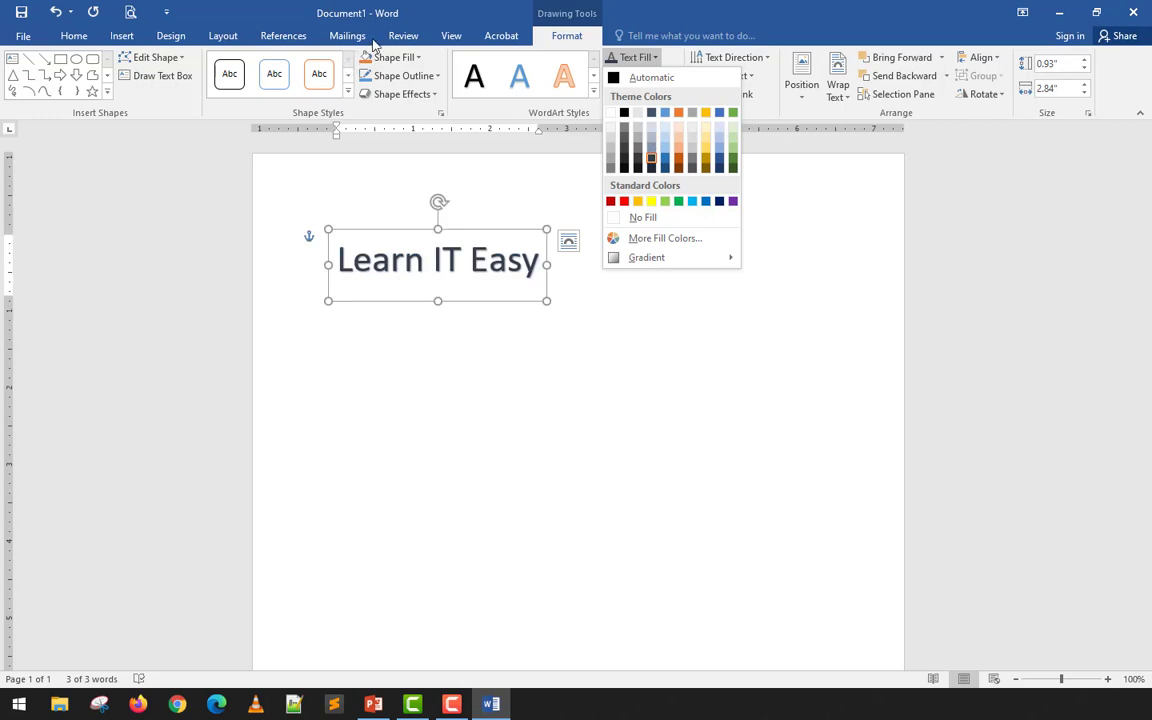
click(635, 239)
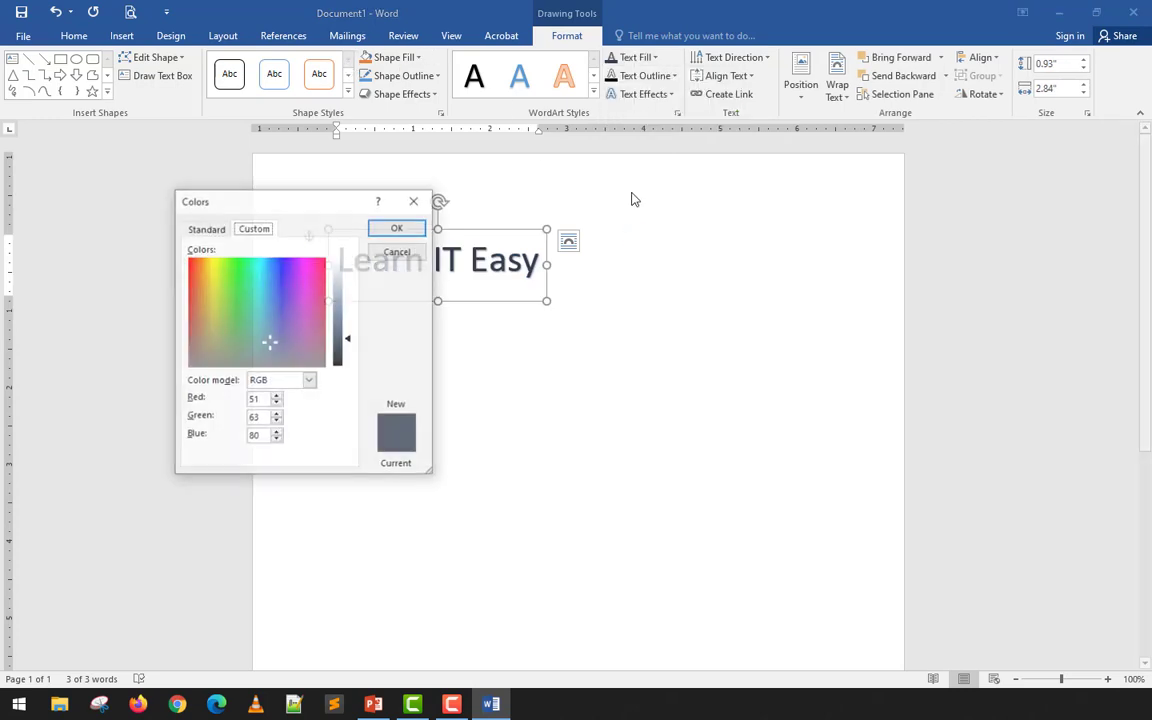
click(206, 228)
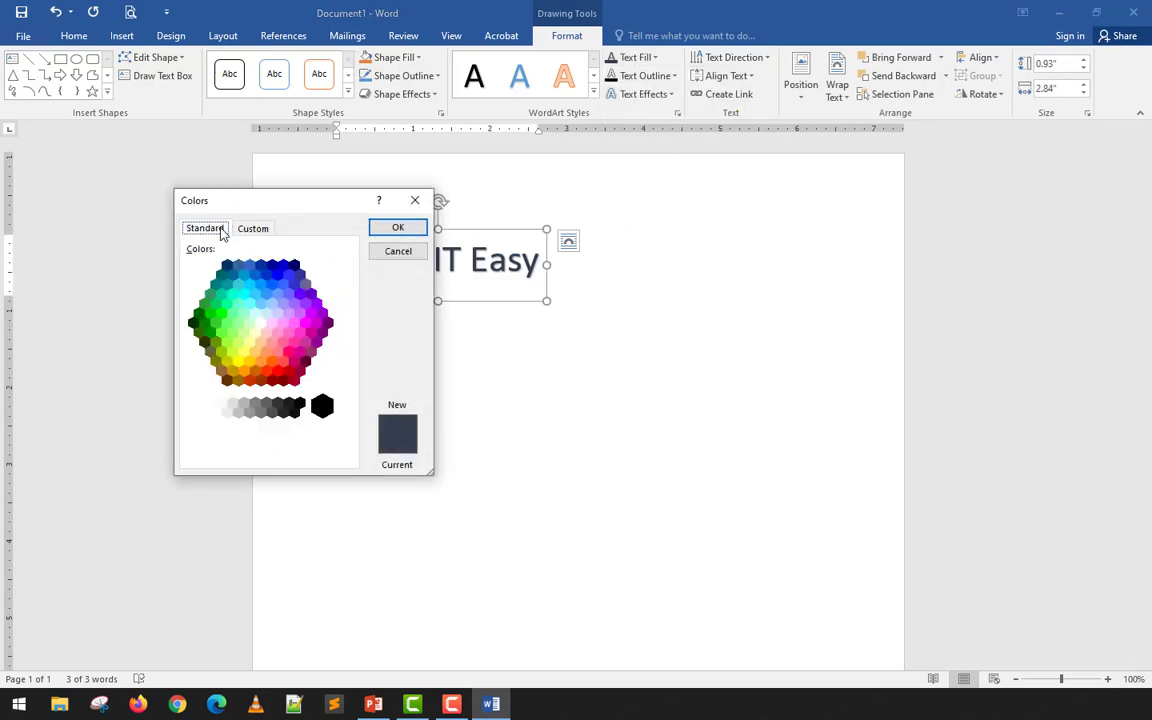
click(405, 250)
click(655, 57)
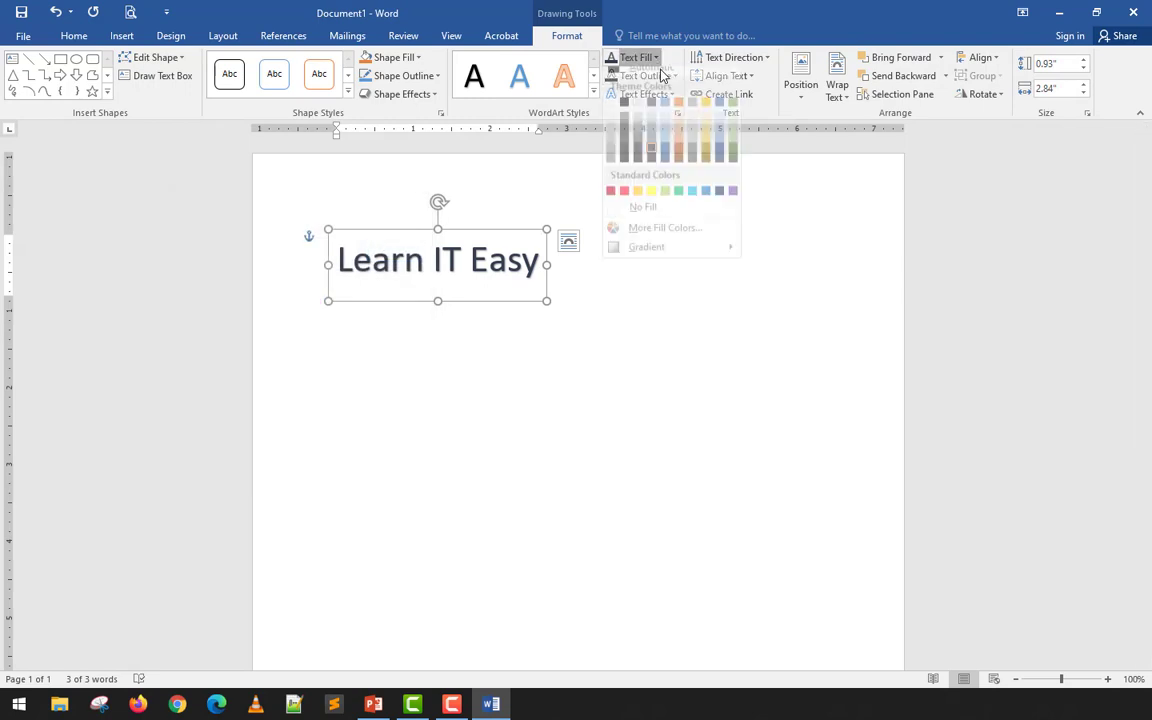
mouse_move(658, 257)
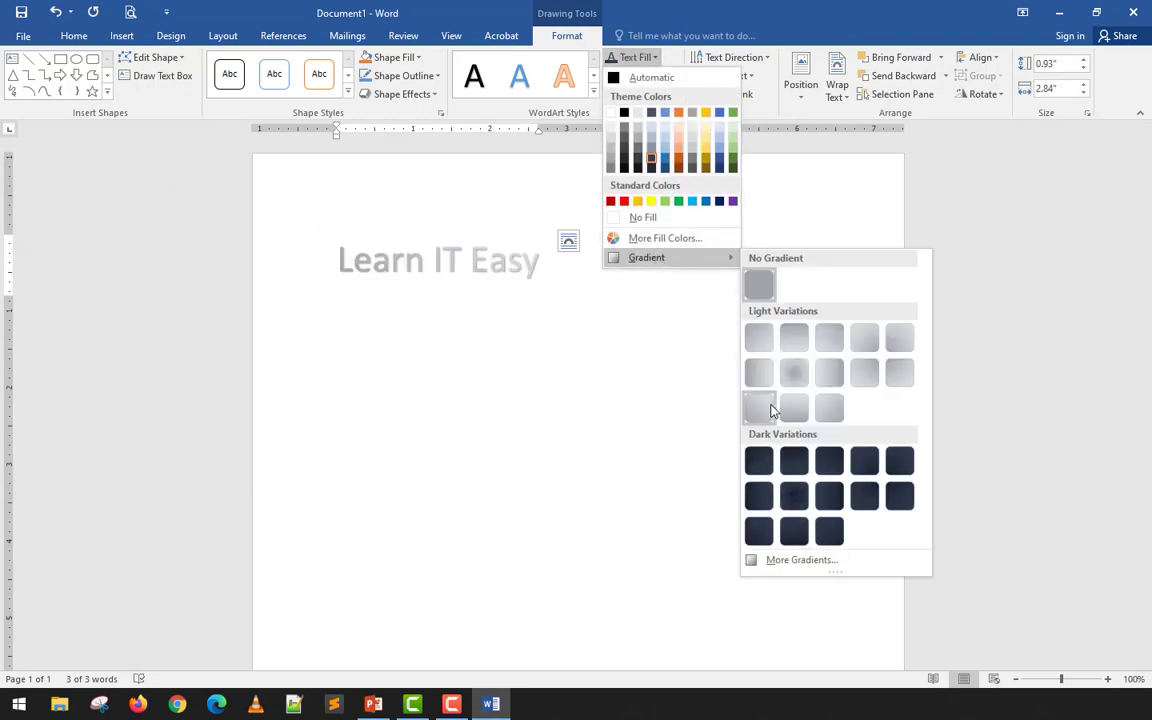
click(823, 560)
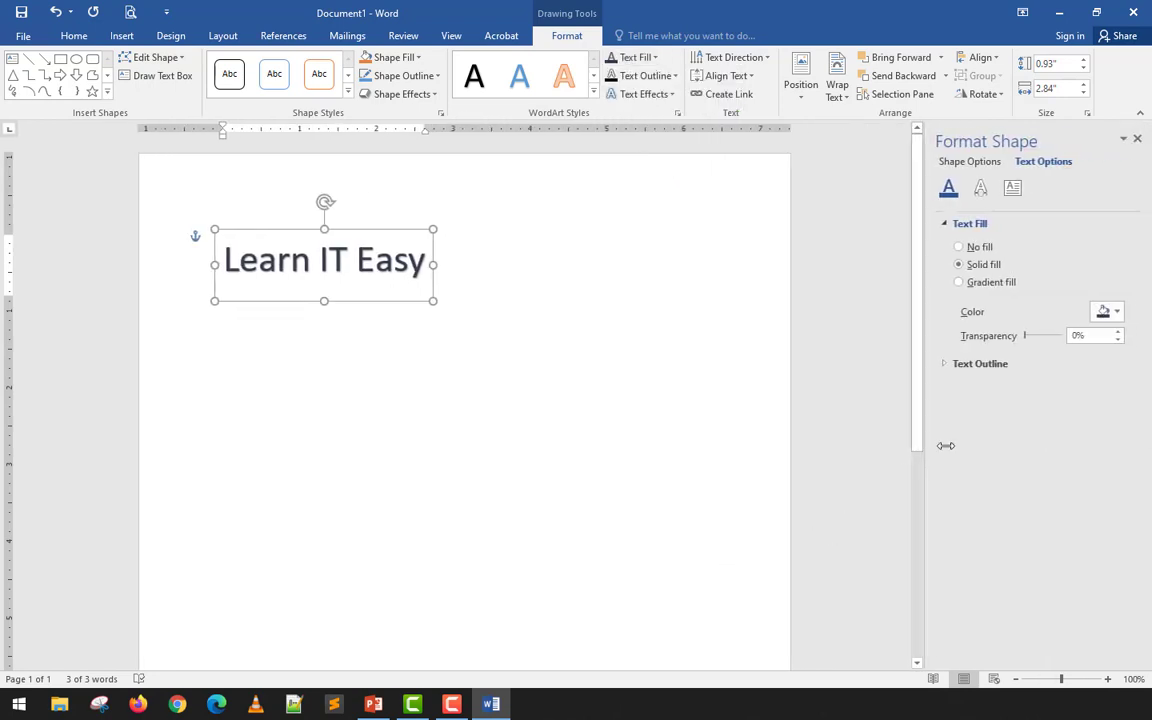
click(999, 286)
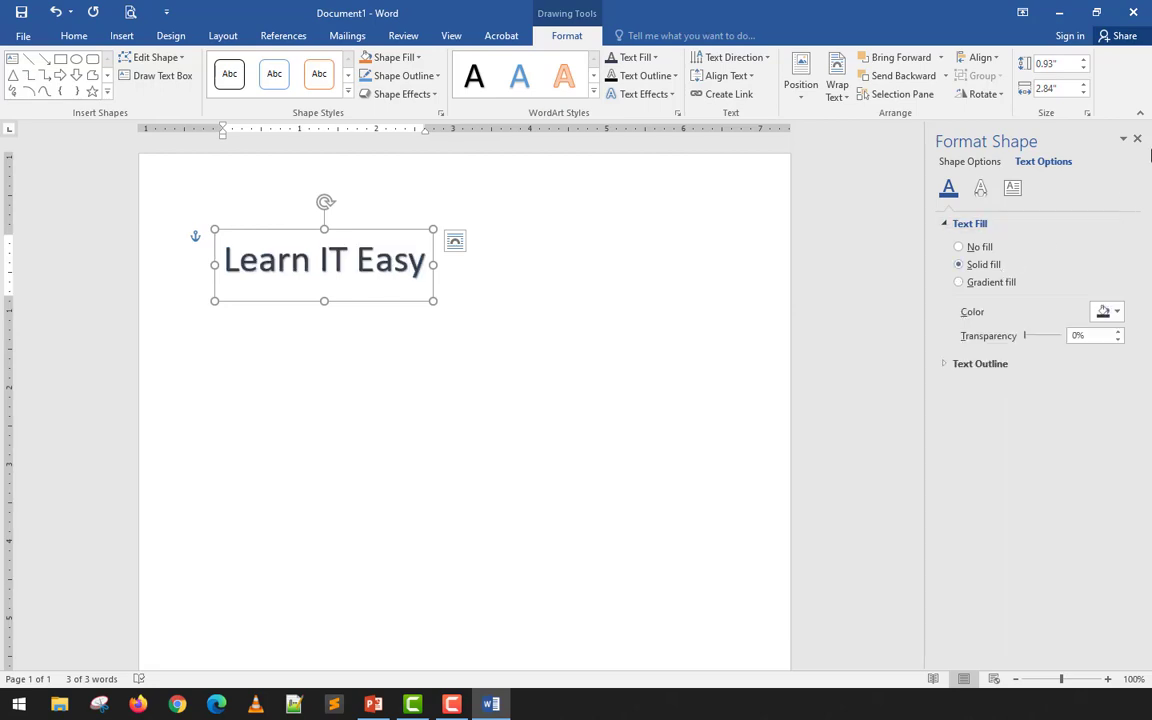
click(1137, 140)
Apply the long dash-dot-dot line style to the text outline of "Learn IT Easy".
click(645, 76)
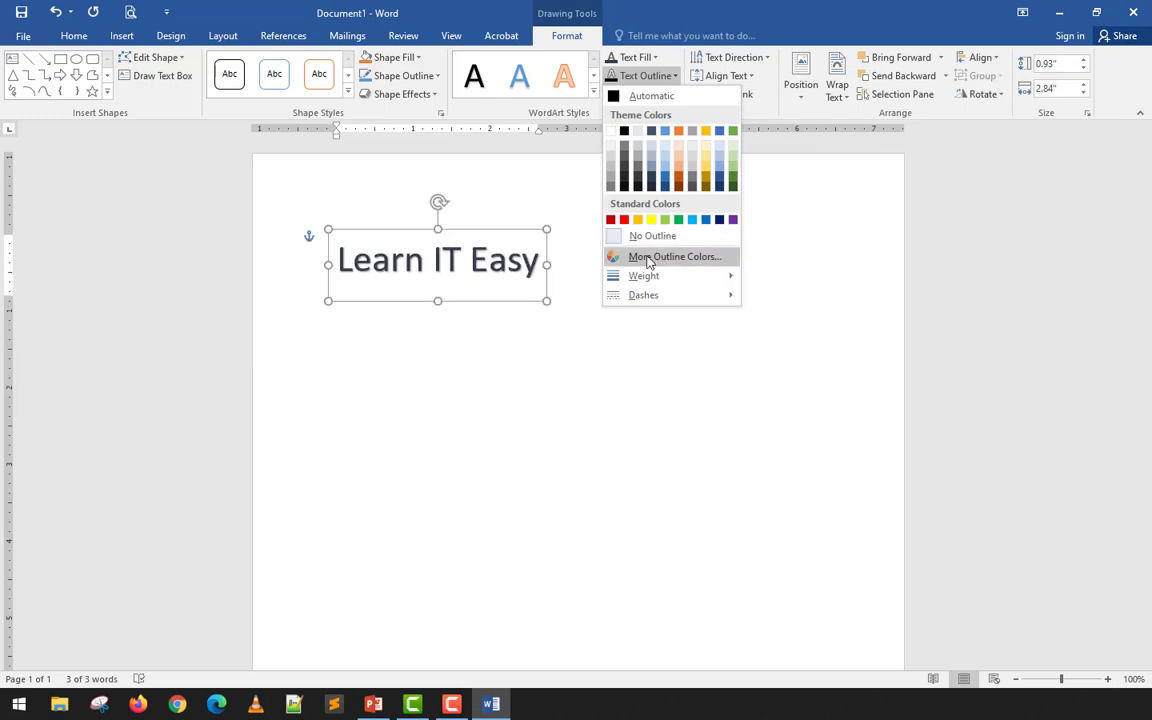
mouse_move(651, 282)
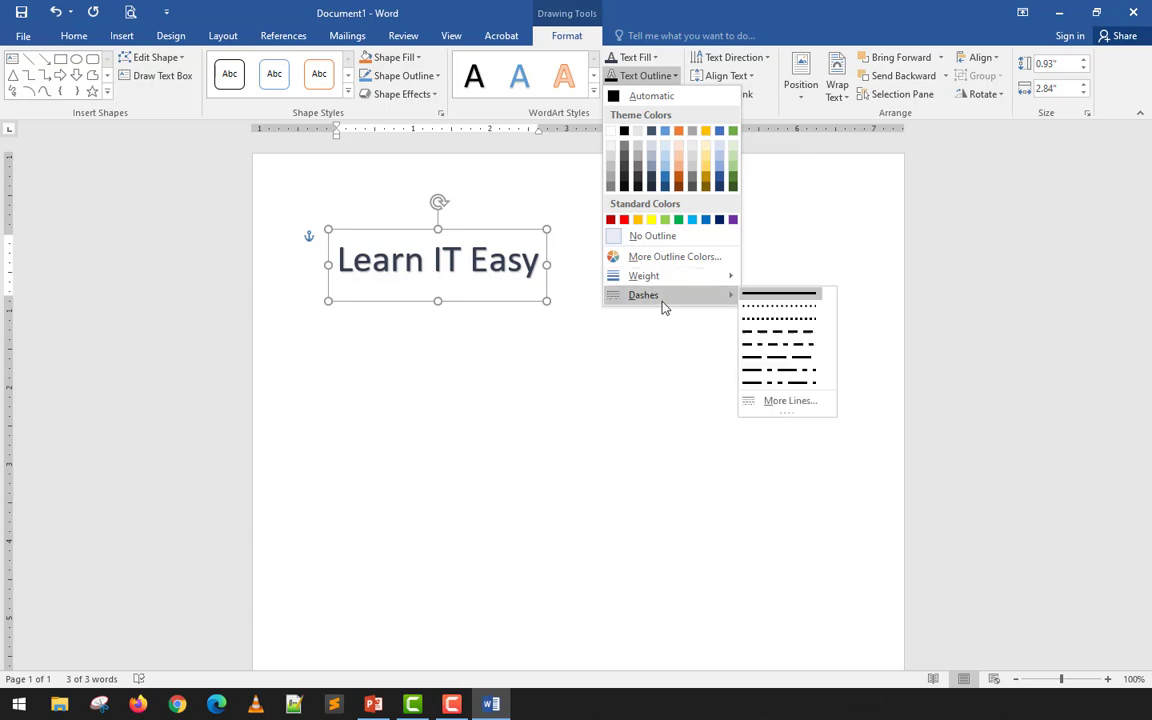
click(785, 384)
Add a gray glow from the second row of glow variations to the "Learn IT Easy" text.
click(673, 100)
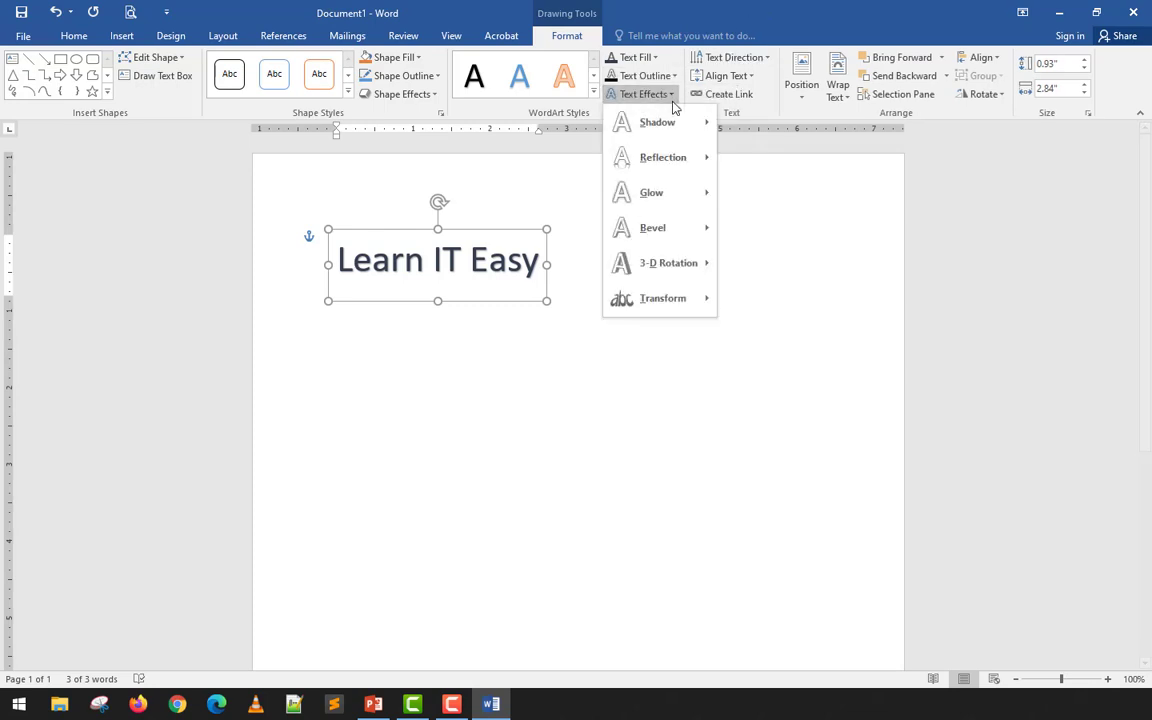
mouse_move(677, 124)
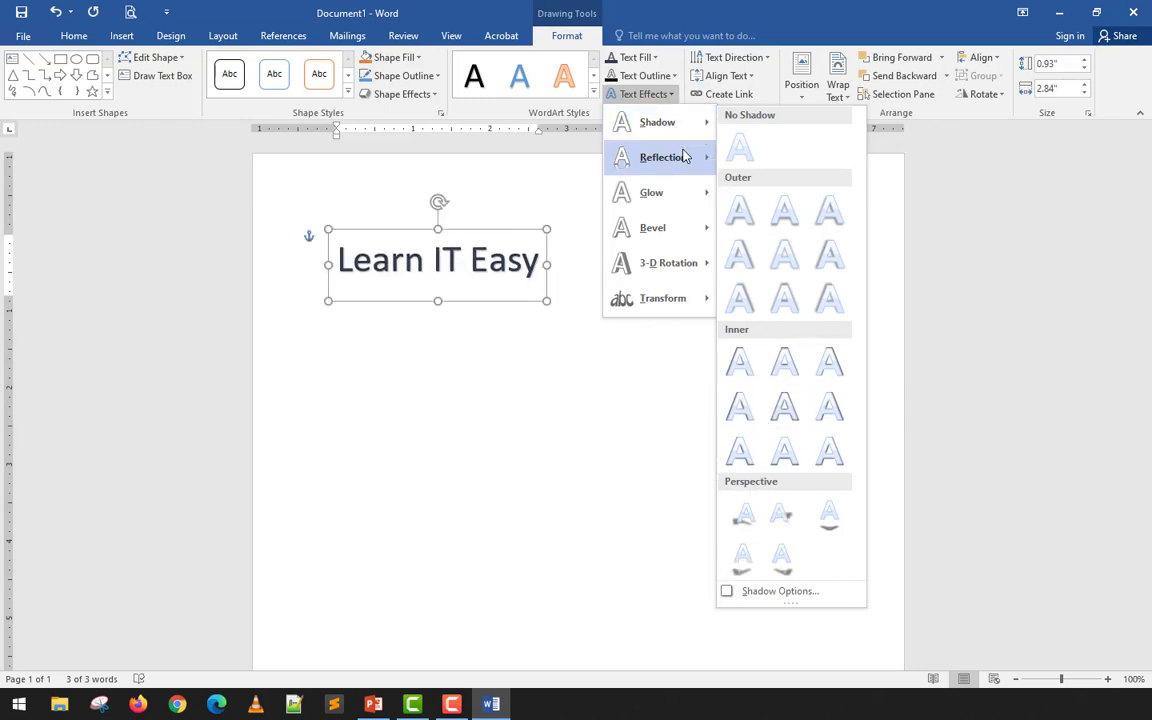
mouse_move(686, 157)
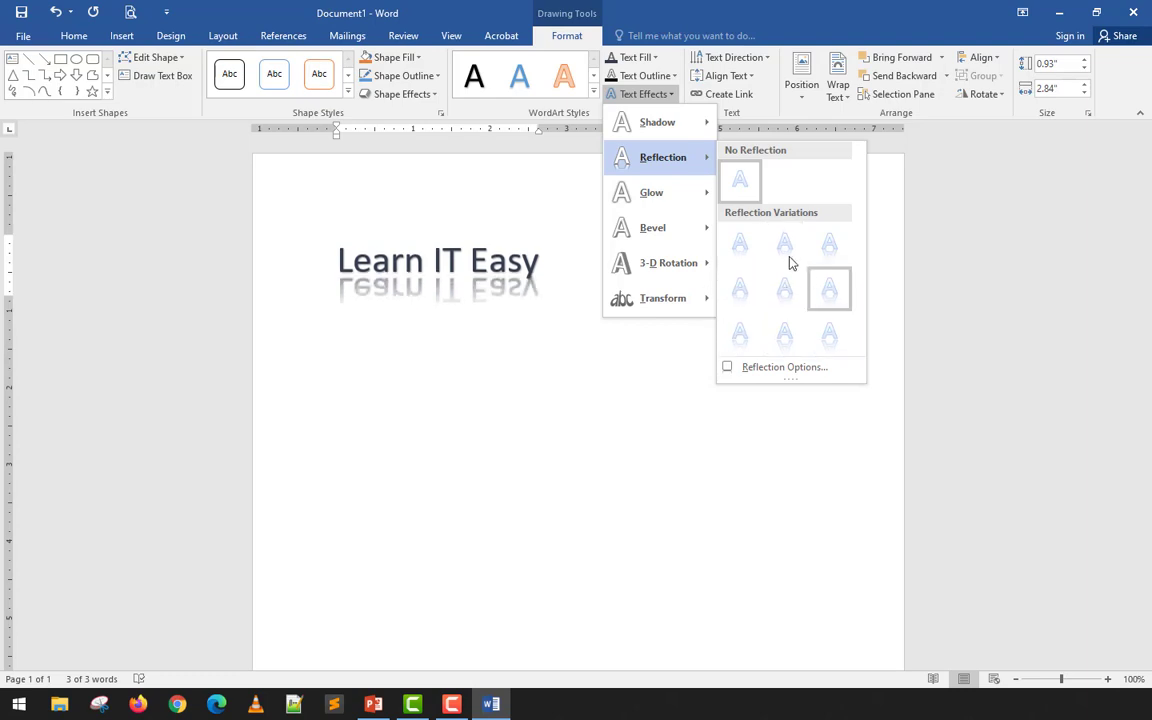
mouse_move(714, 193)
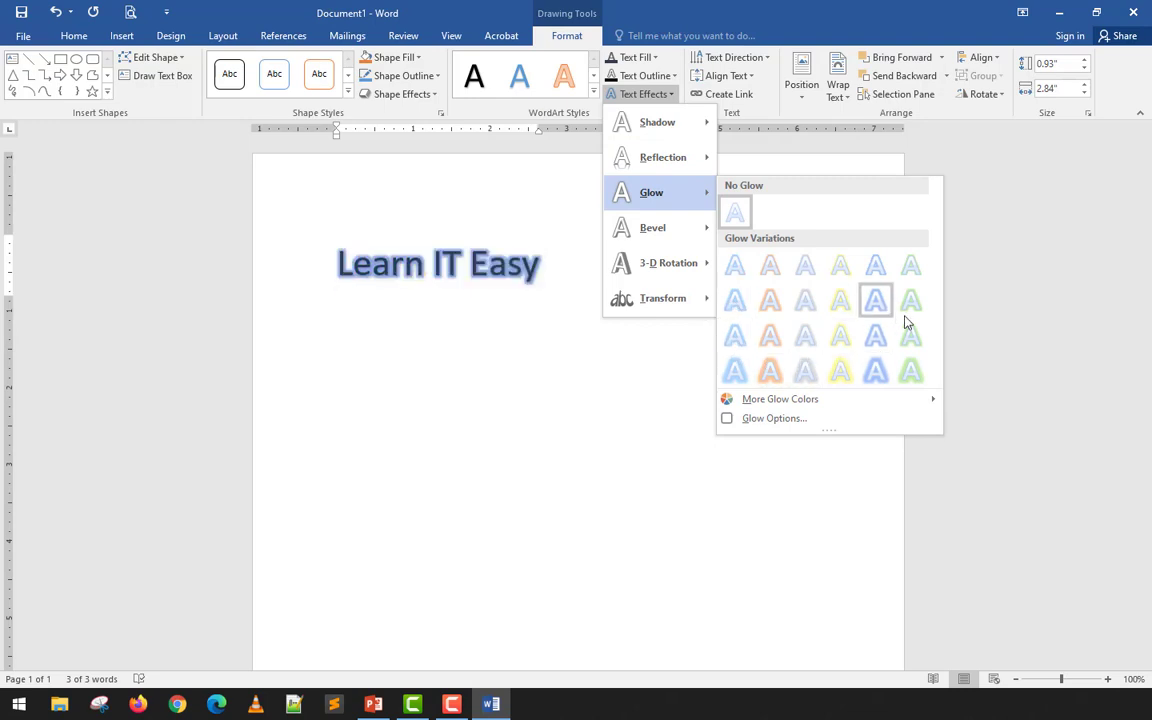
click(803, 298)
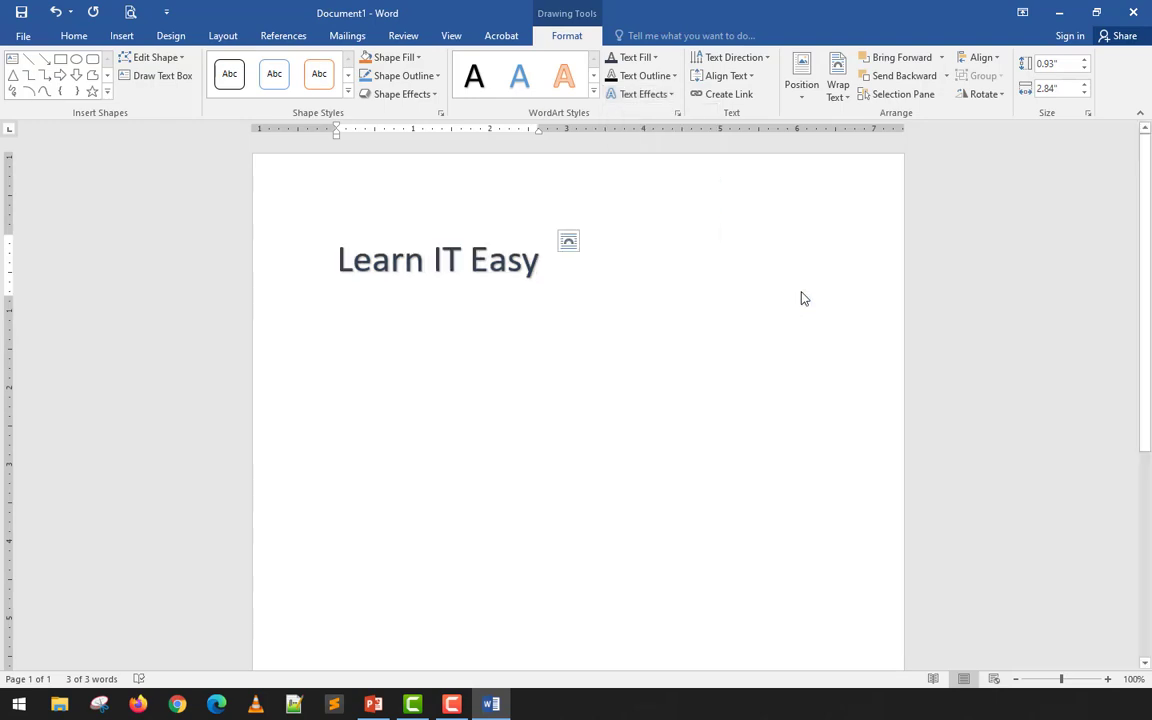
Examine the bevel presets for the "Learn IT Easy" text and check how the WordArt looks when deselected.
click(673, 99)
mouse_move(679, 229)
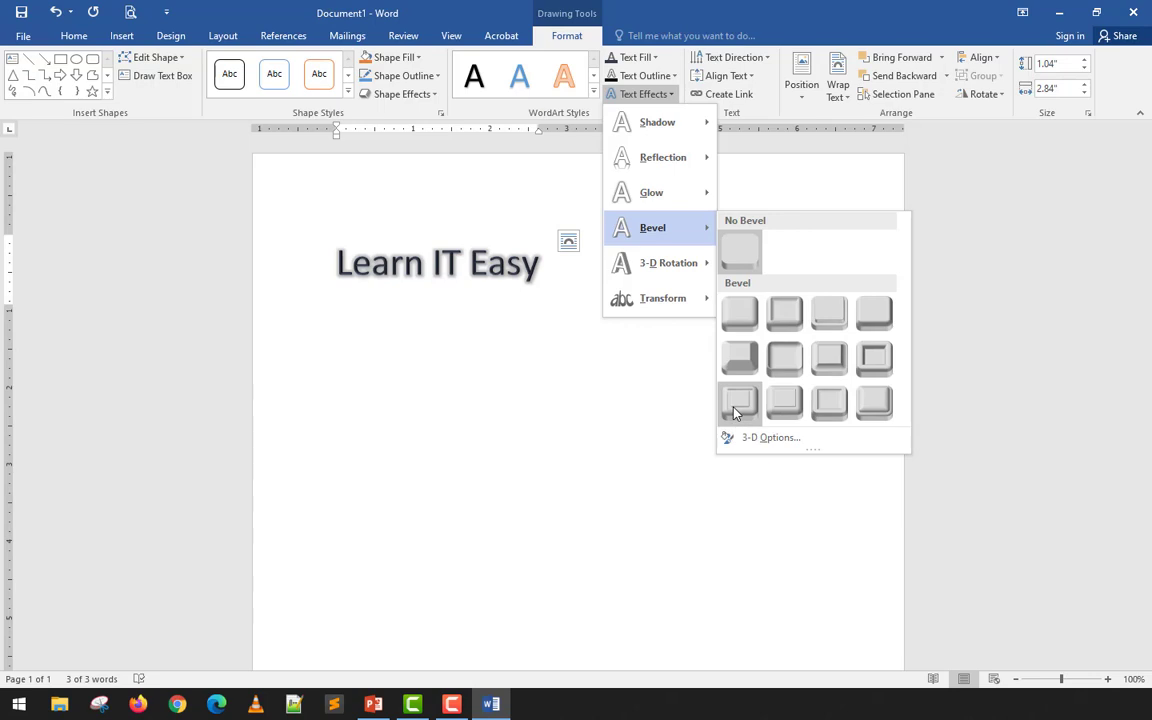
key(Escape)
click(661, 372)
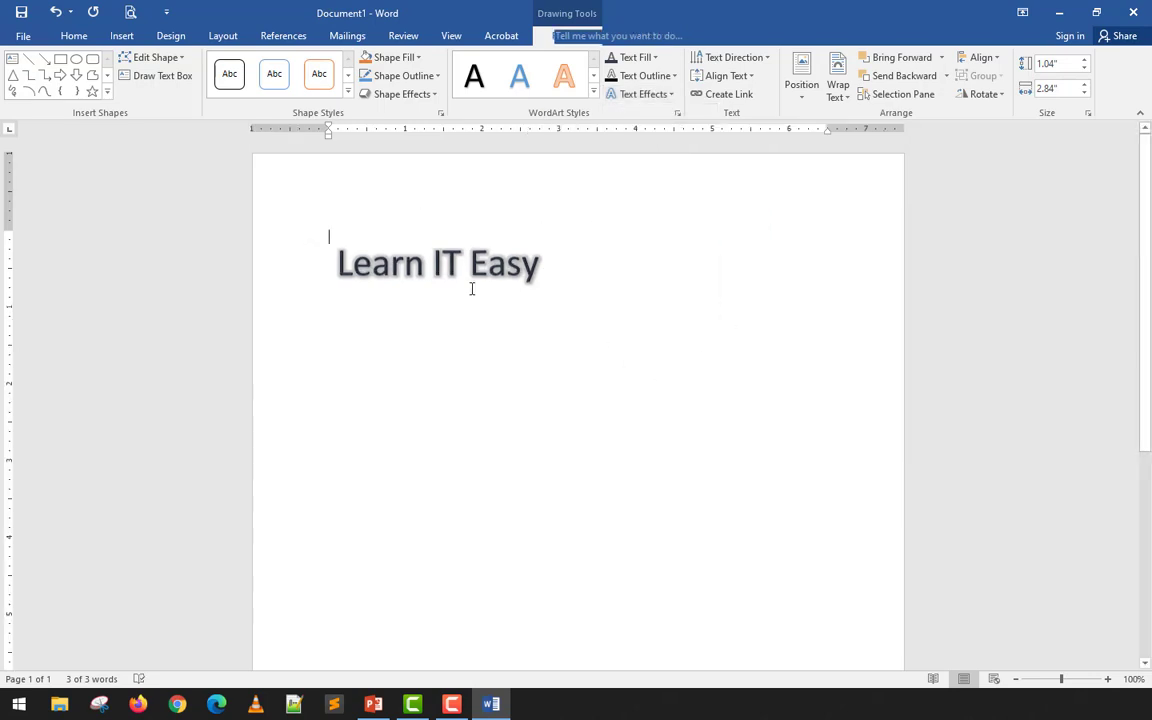
click(542, 265)
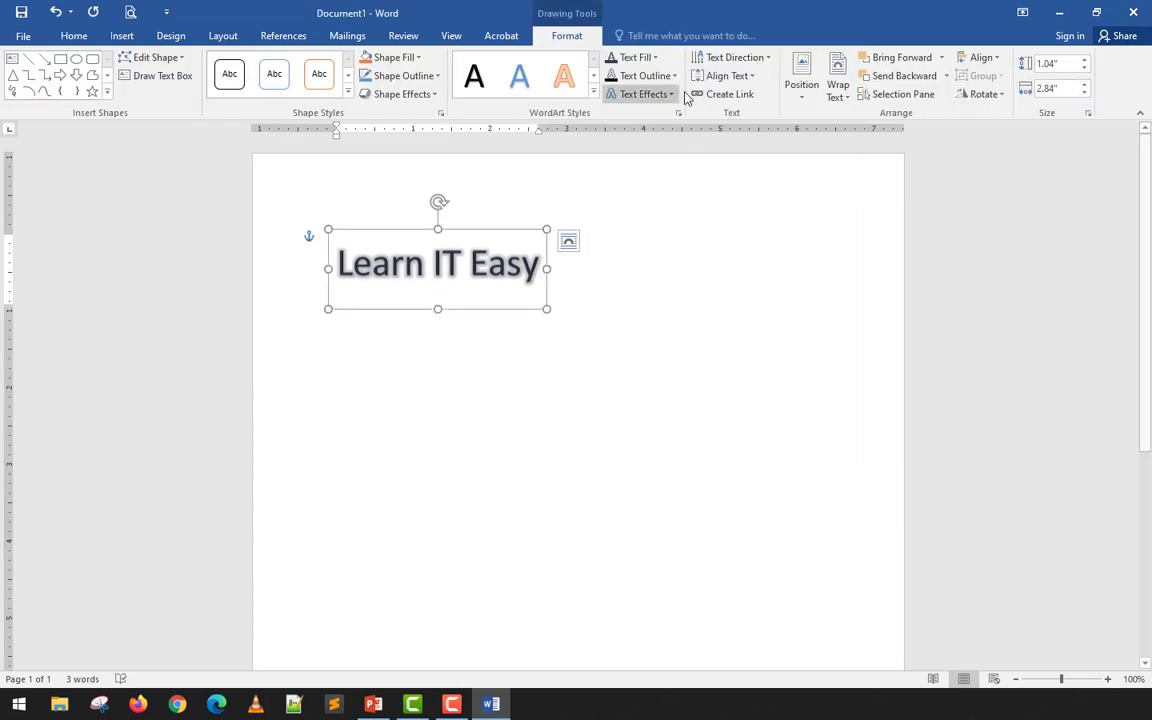
click(537, 294)
click(538, 265)
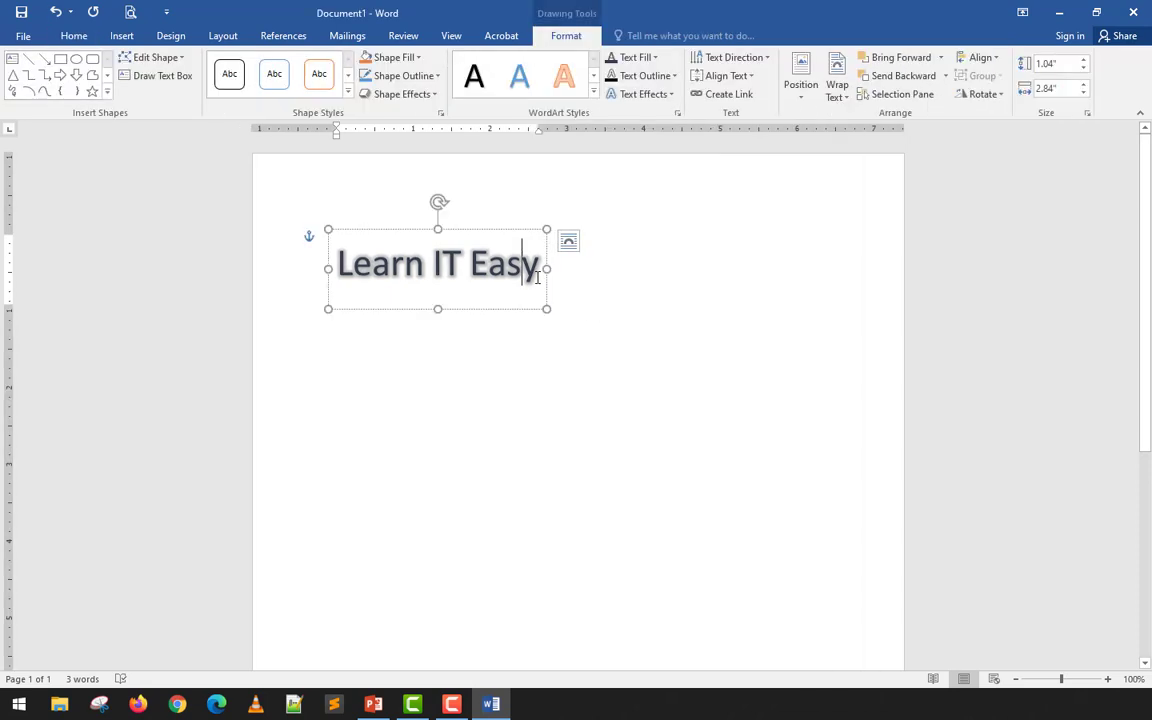
drag(540, 265, 559, 322)
click(350, 290)
click(561, 328)
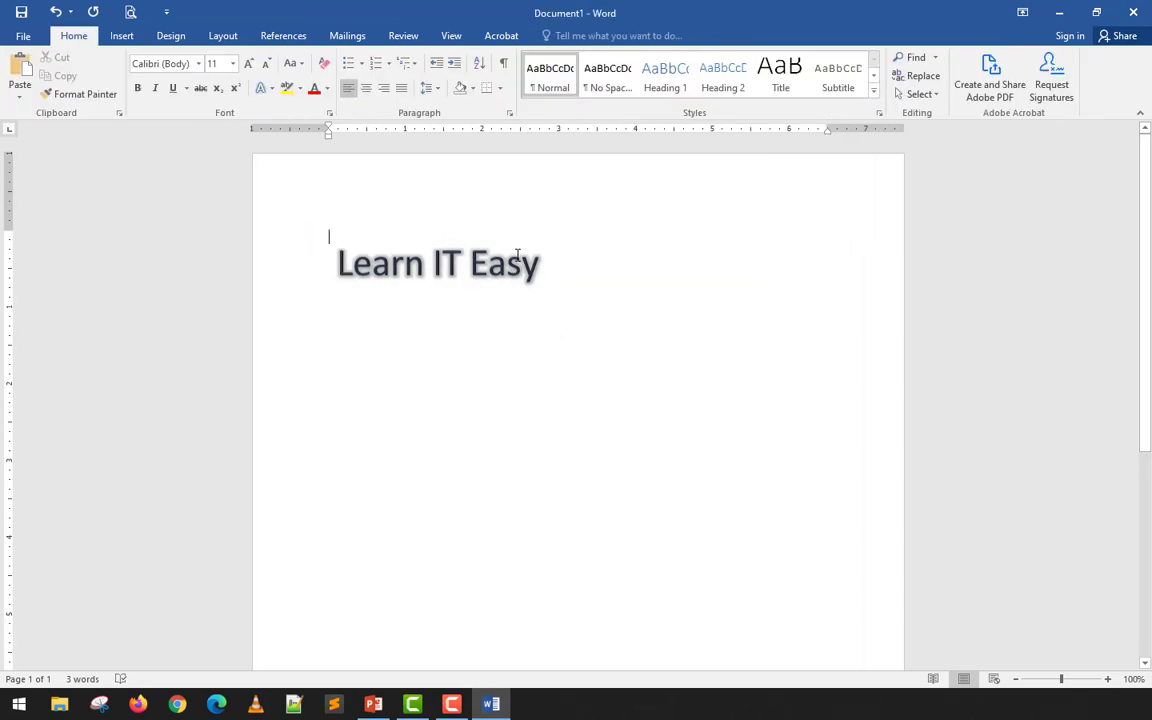
Try the third parallel 3-D rotation preset in the first row on the "Learn IT Easy" text.
click(521, 262)
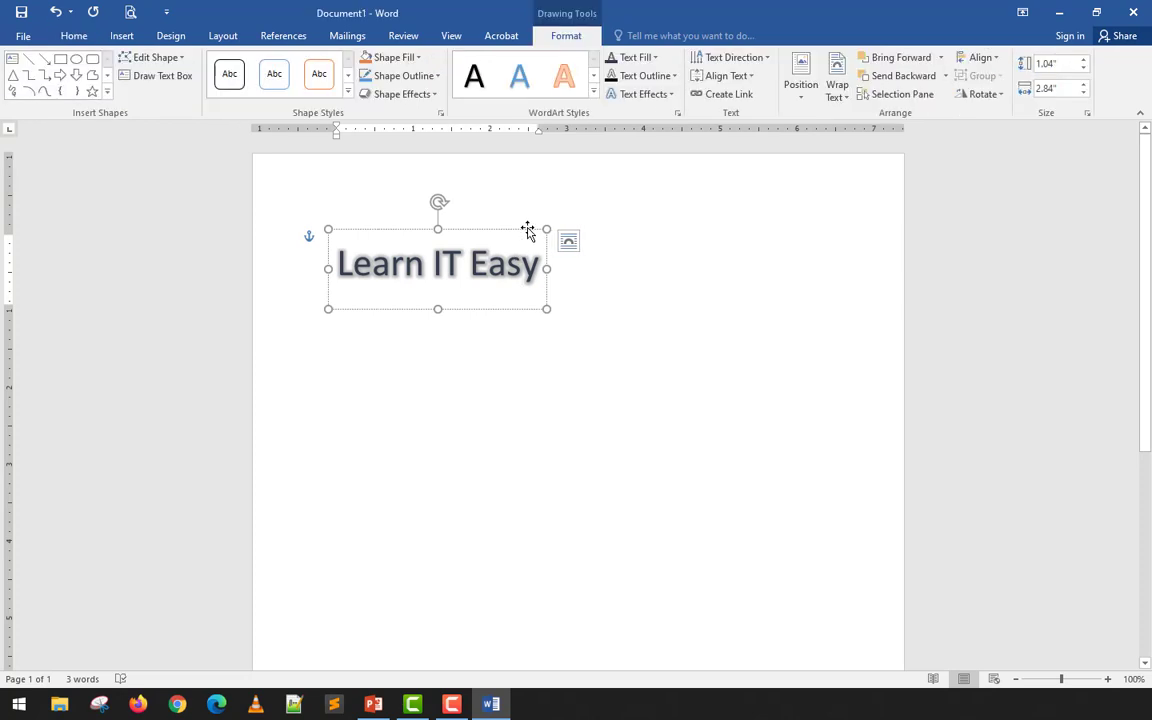
click(528, 231)
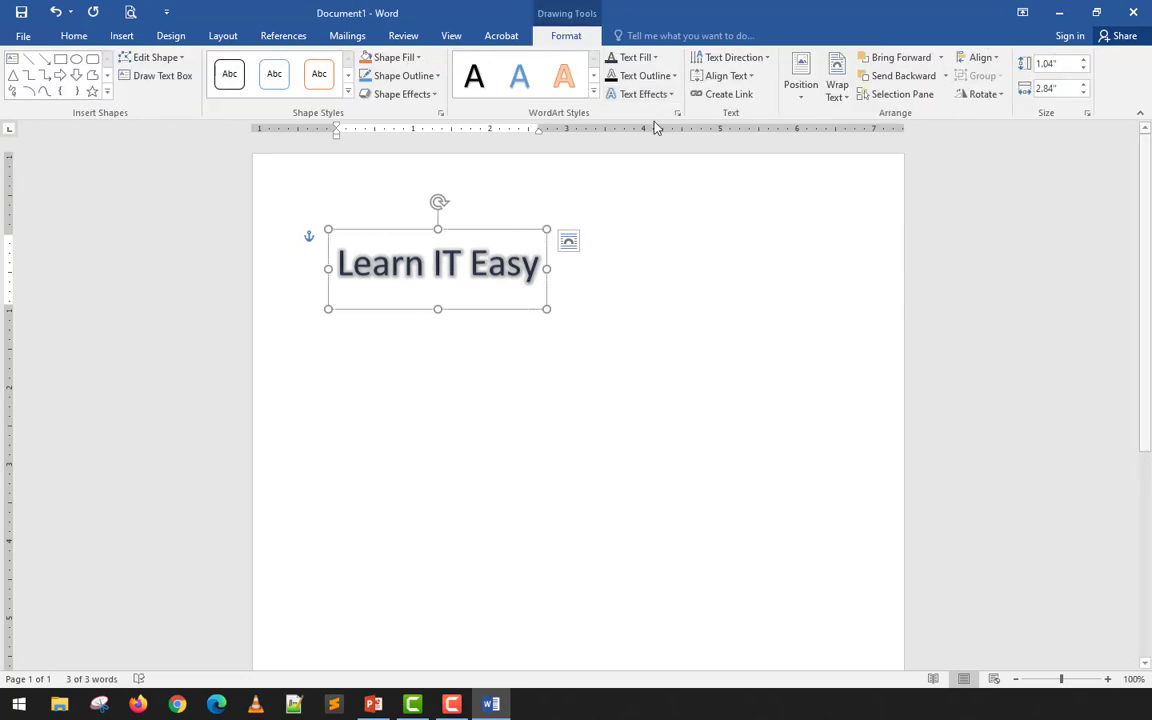
click(655, 94)
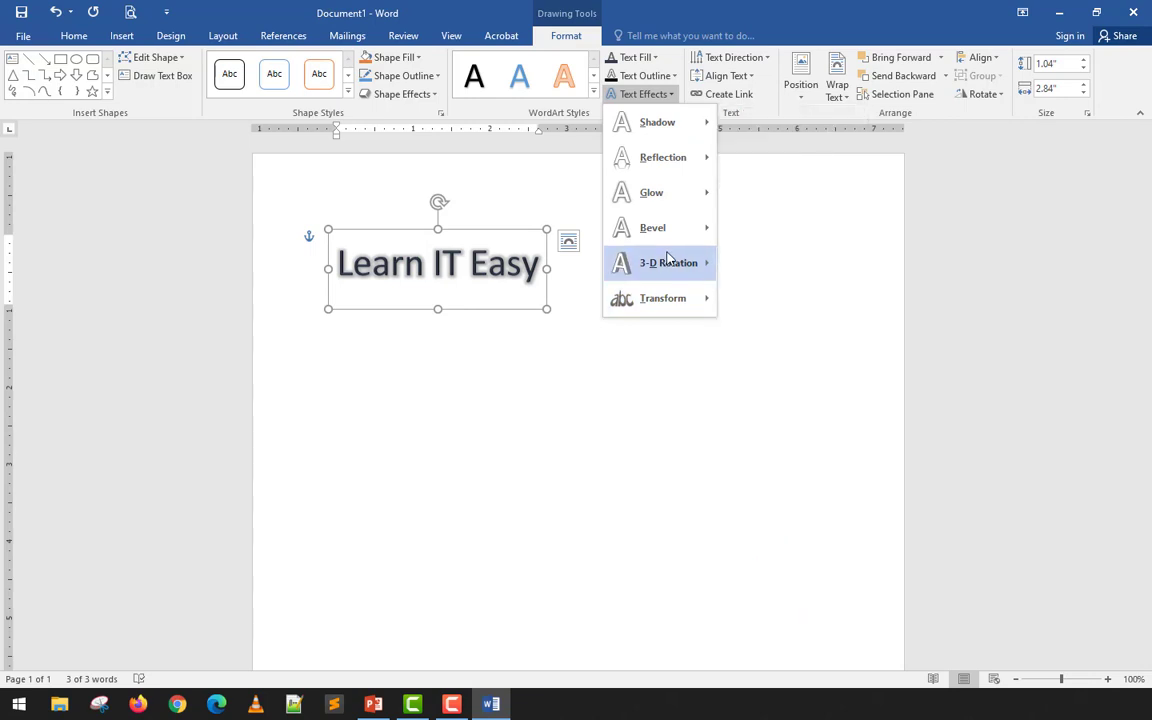
mouse_move(668, 258)
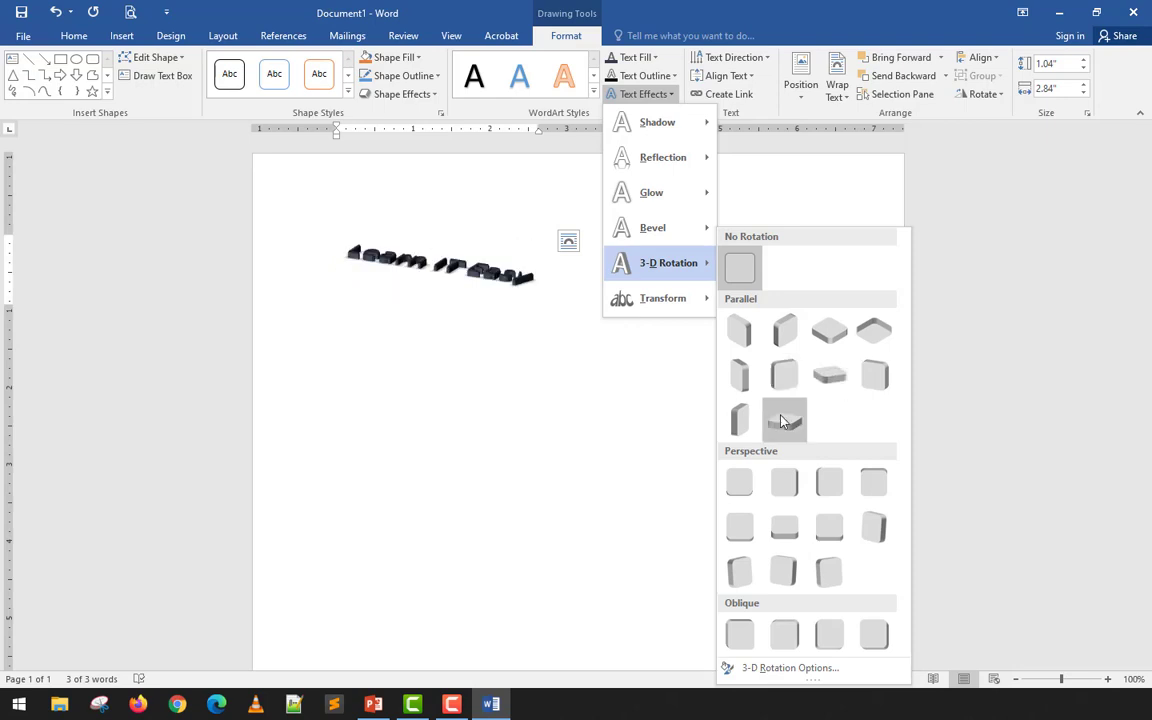
click(836, 352)
Remove the 3-D rotation from the "Learn IT Easy" text with the No Rotation option.
click(648, 95)
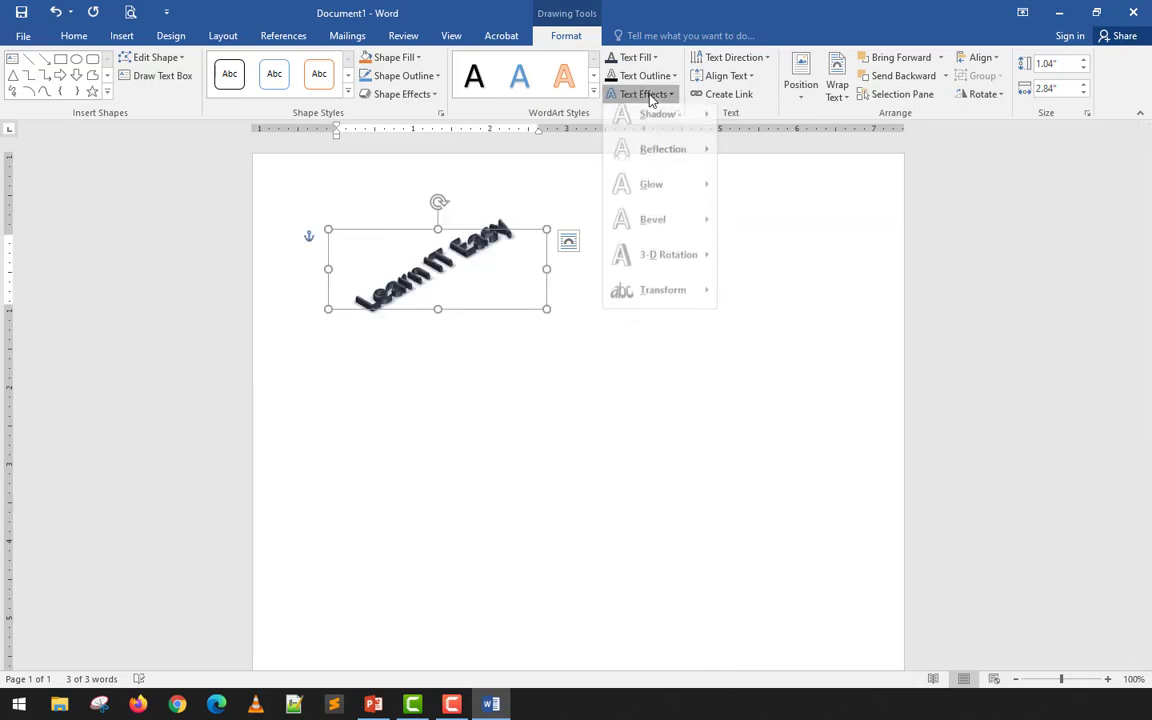
mouse_move(660, 316)
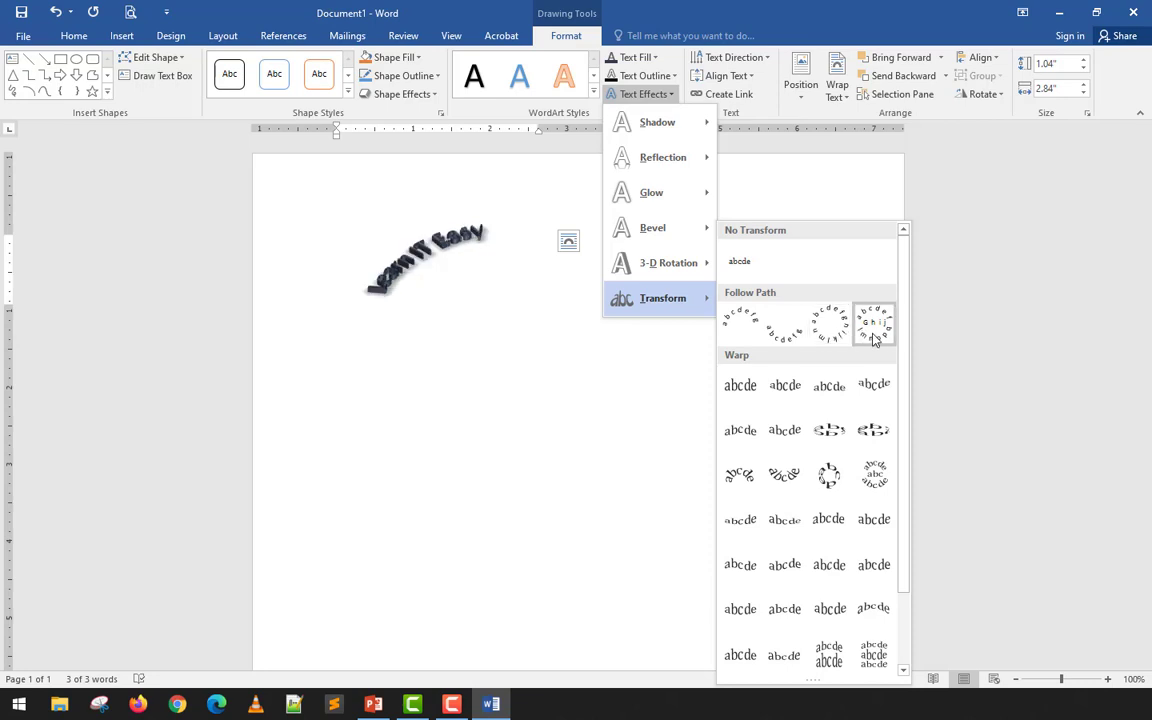
mouse_move(703, 262)
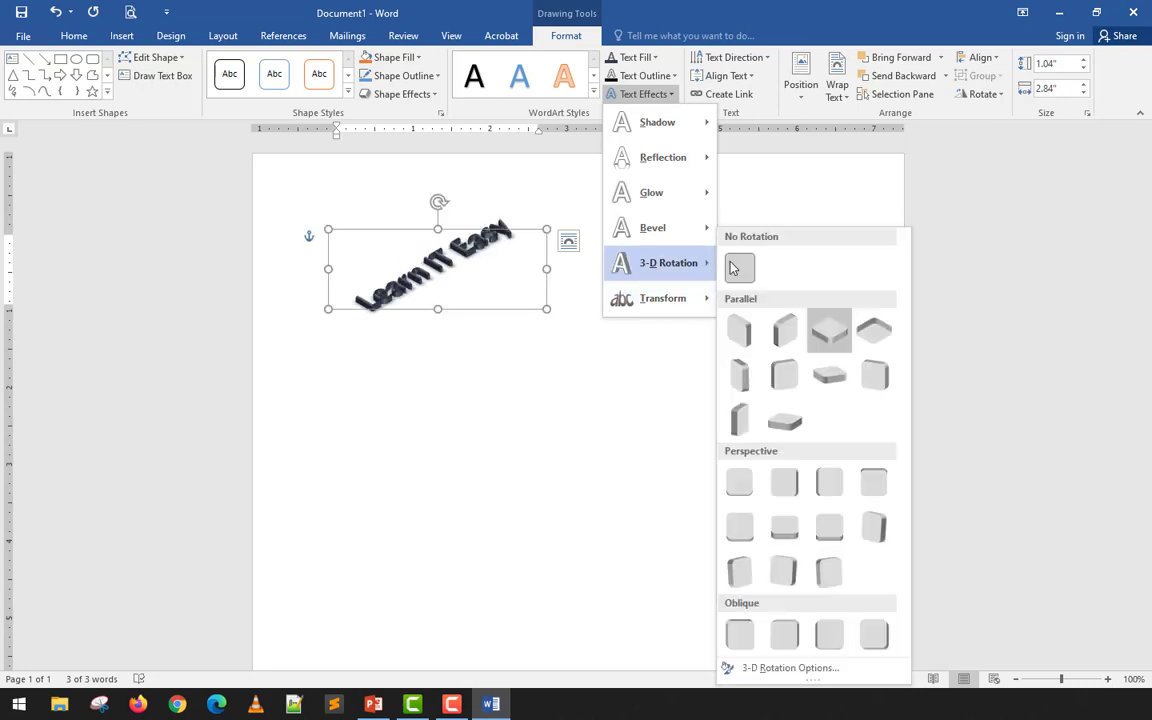
click(745, 267)
Apply the Arch Up transform to the "Learn IT Easy" text and shorten its arc slightly.
click(643, 94)
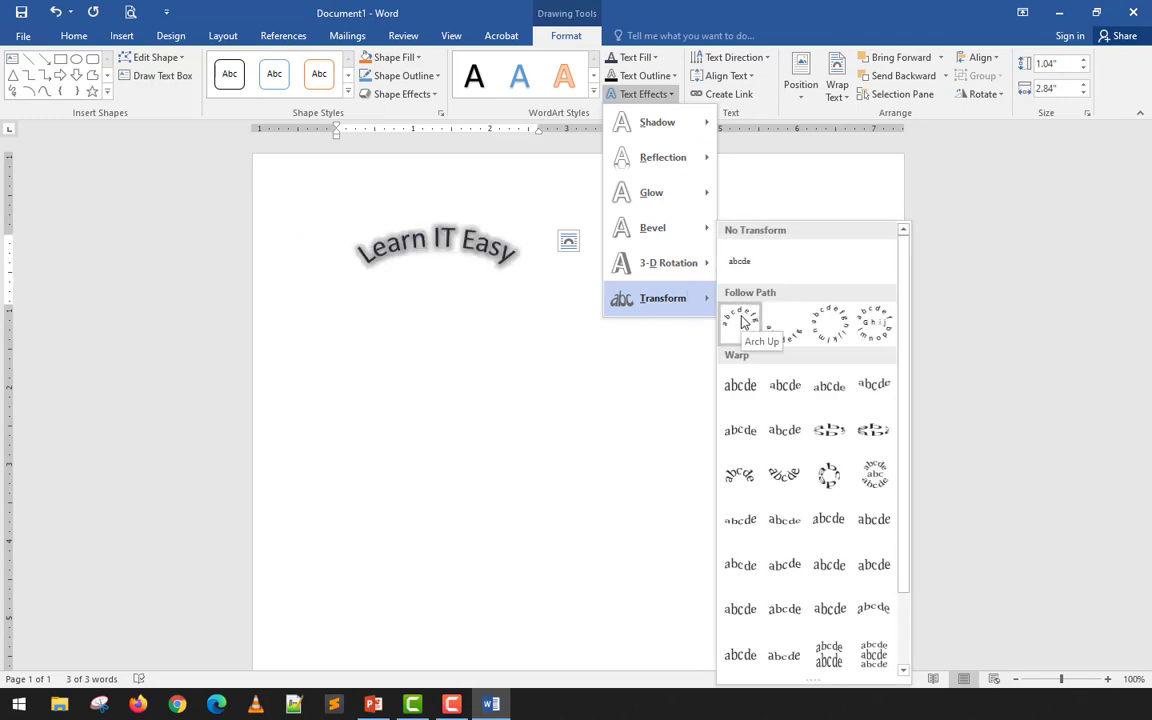
click(742, 321)
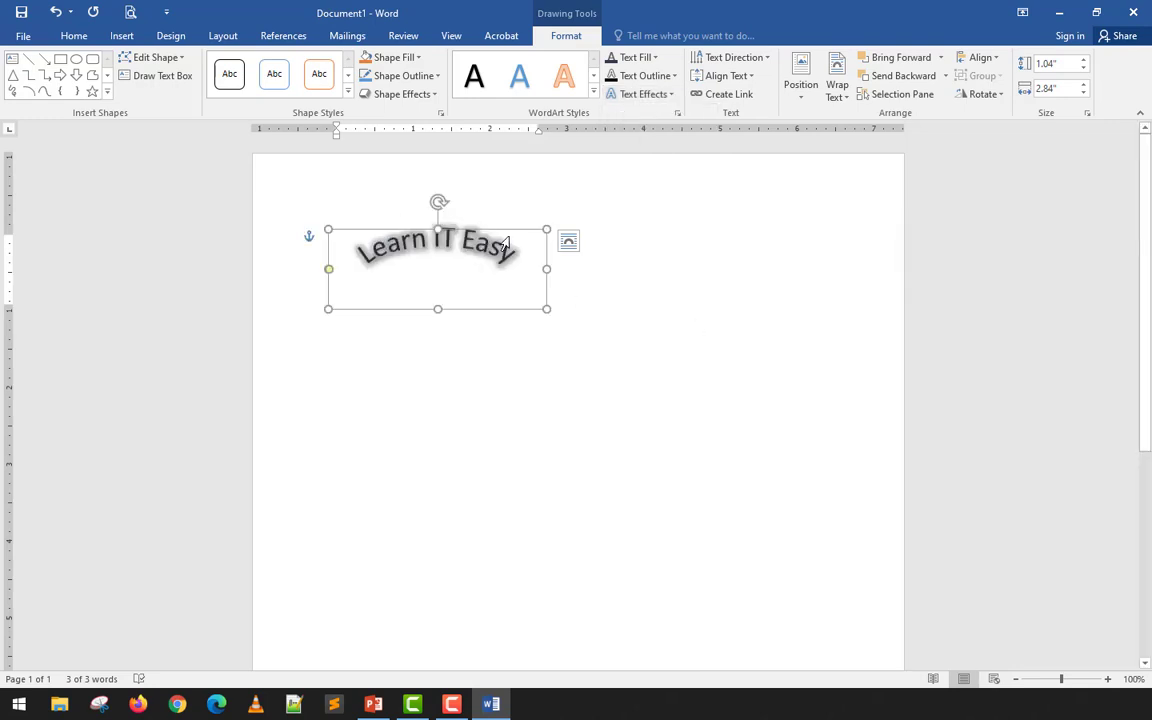
drag(331, 271, 324, 312)
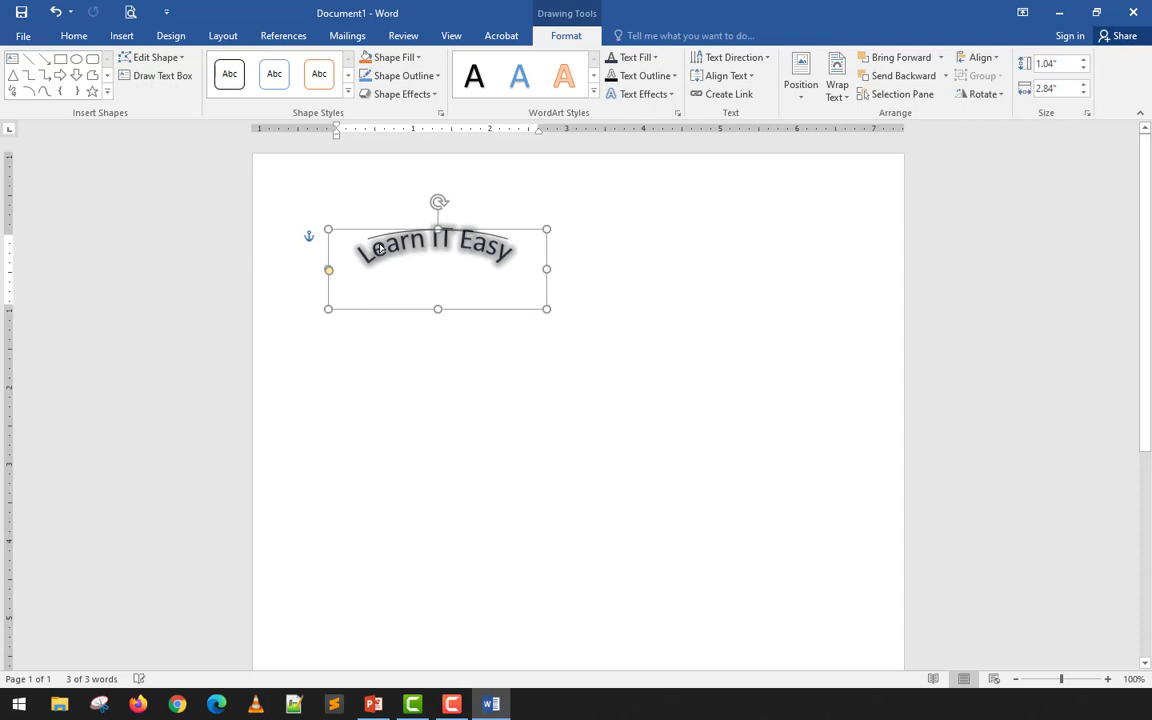
drag(380, 248, 332, 269)
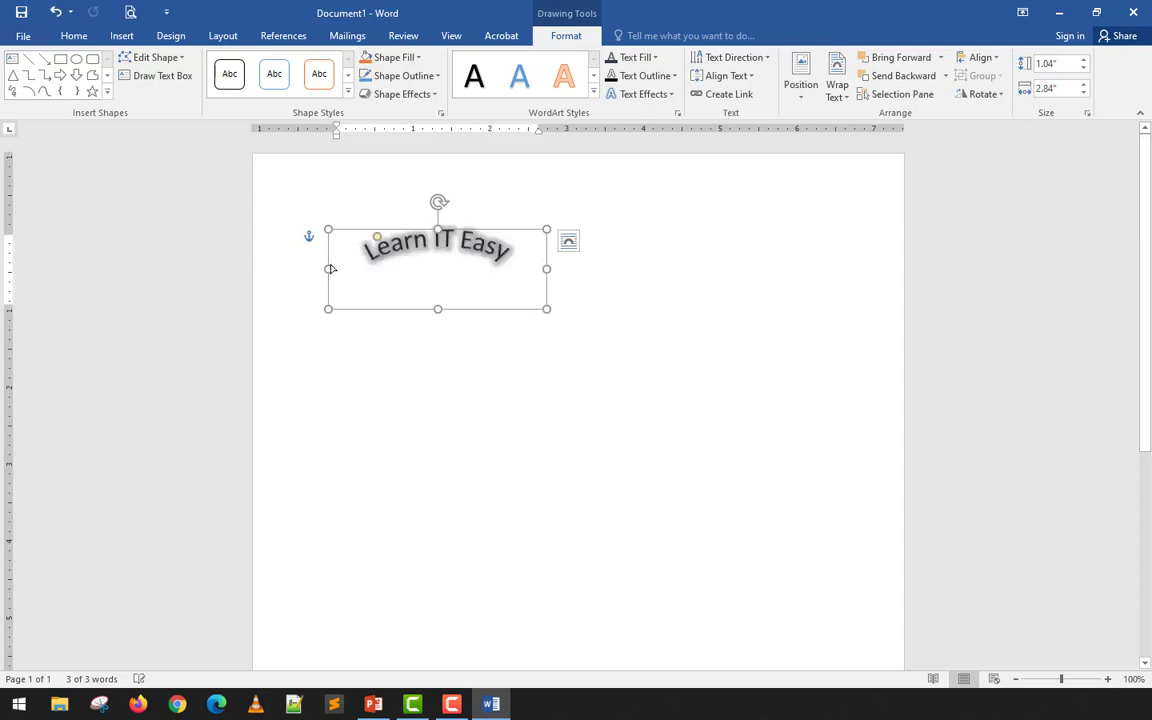
drag(378, 236, 340, 279)
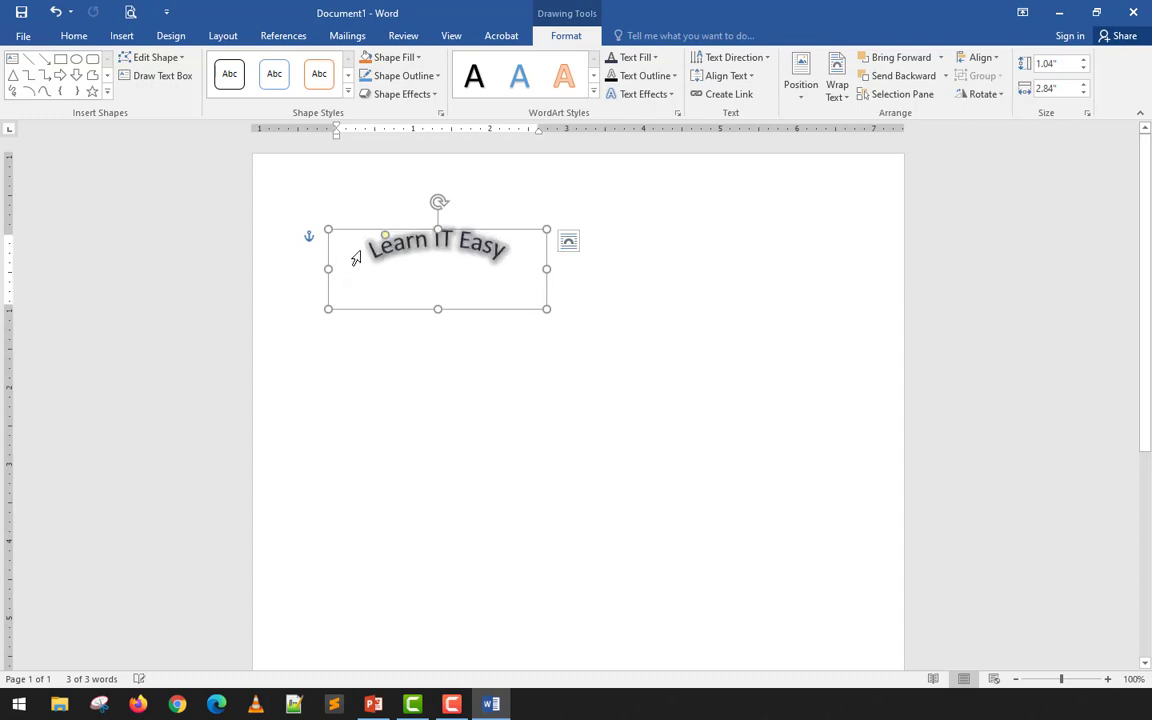
Spread the arched "Learn IT Easy" text along a longer arc and check it deselected.
drag(377, 242, 313, 300)
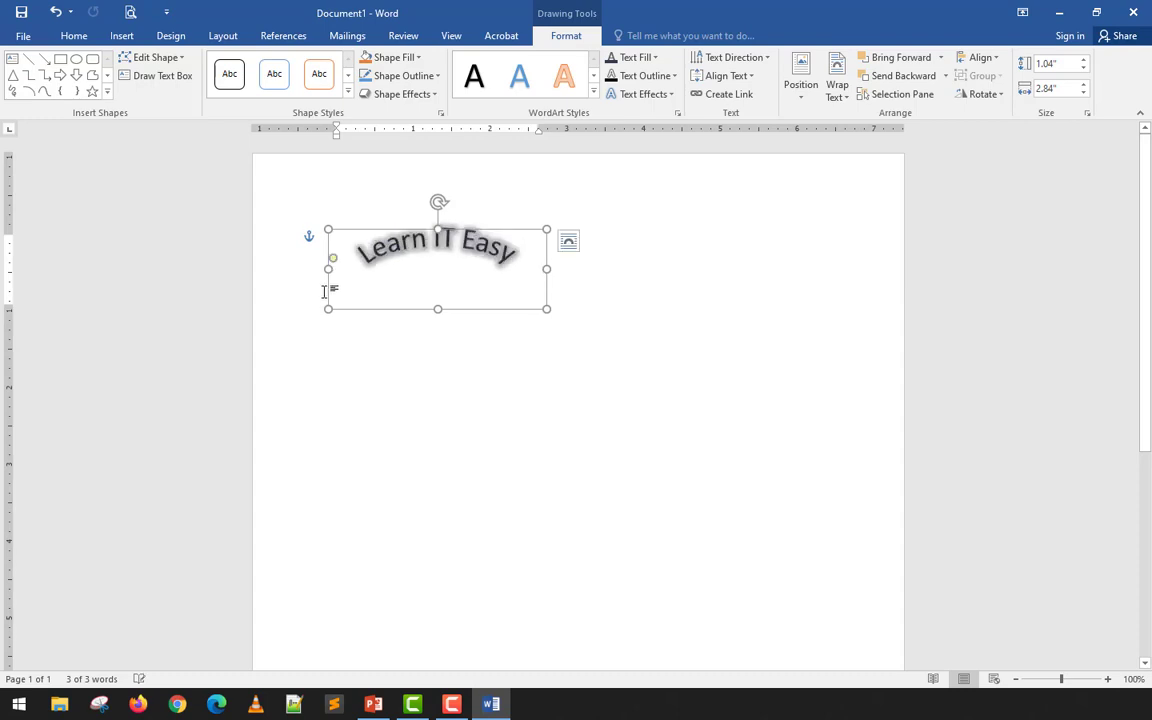
click(530, 352)
click(516, 279)
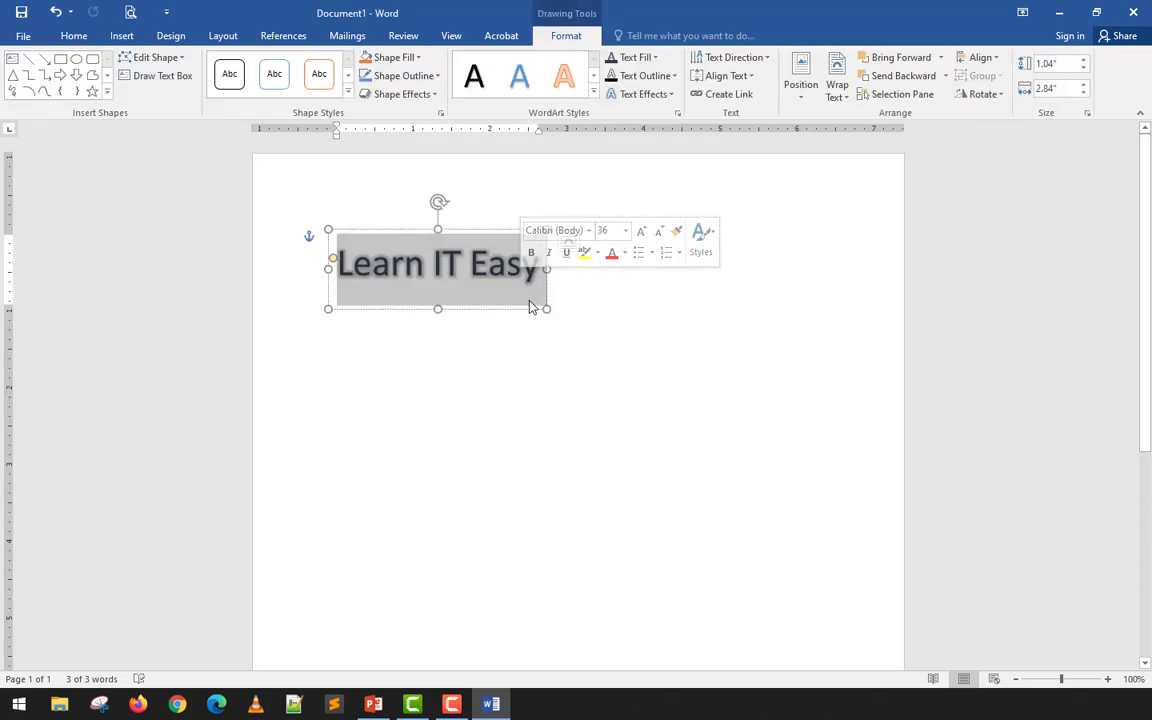
click(527, 309)
Apply the second wave preset in the fifth row of the warp transforms to the "Learn IT Easy" text.
click(650, 94)
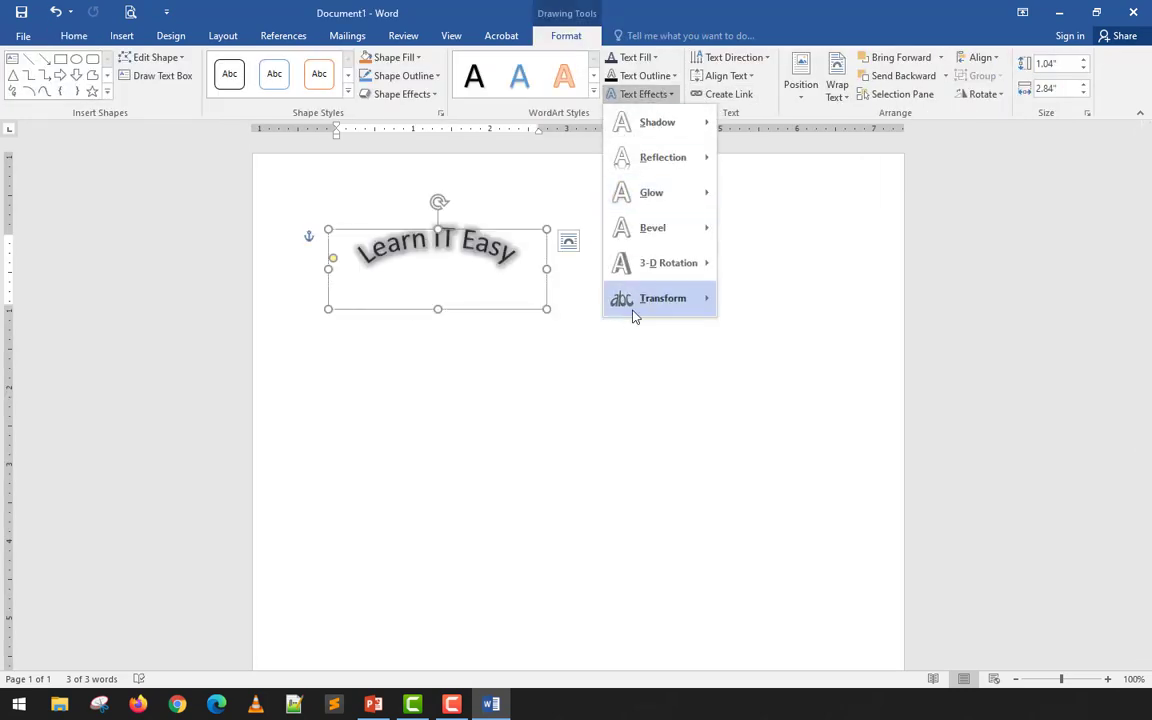
mouse_move(636, 302)
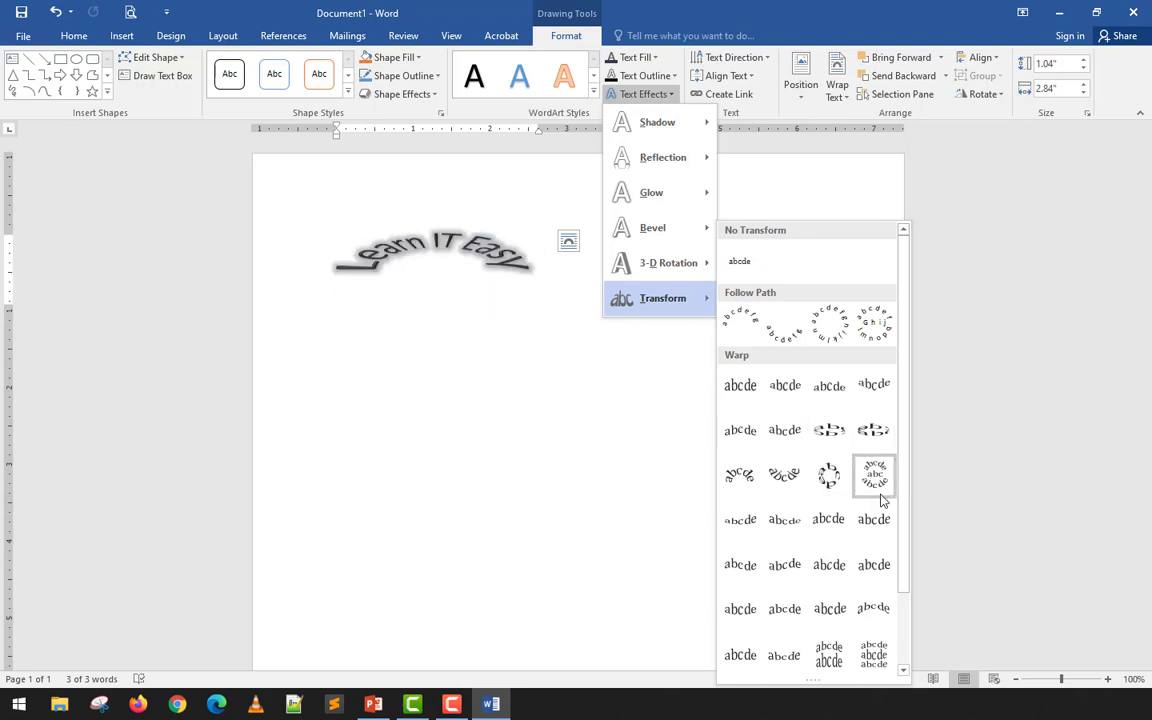
scroll(792, 577, down, 2)
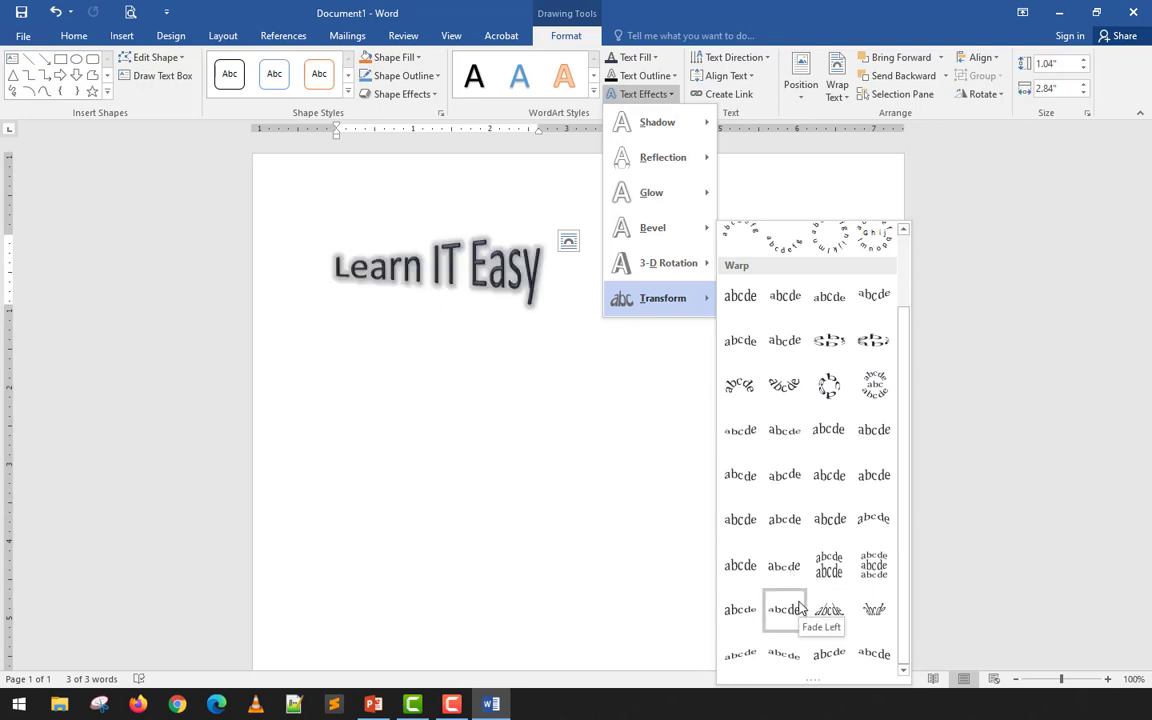
click(797, 488)
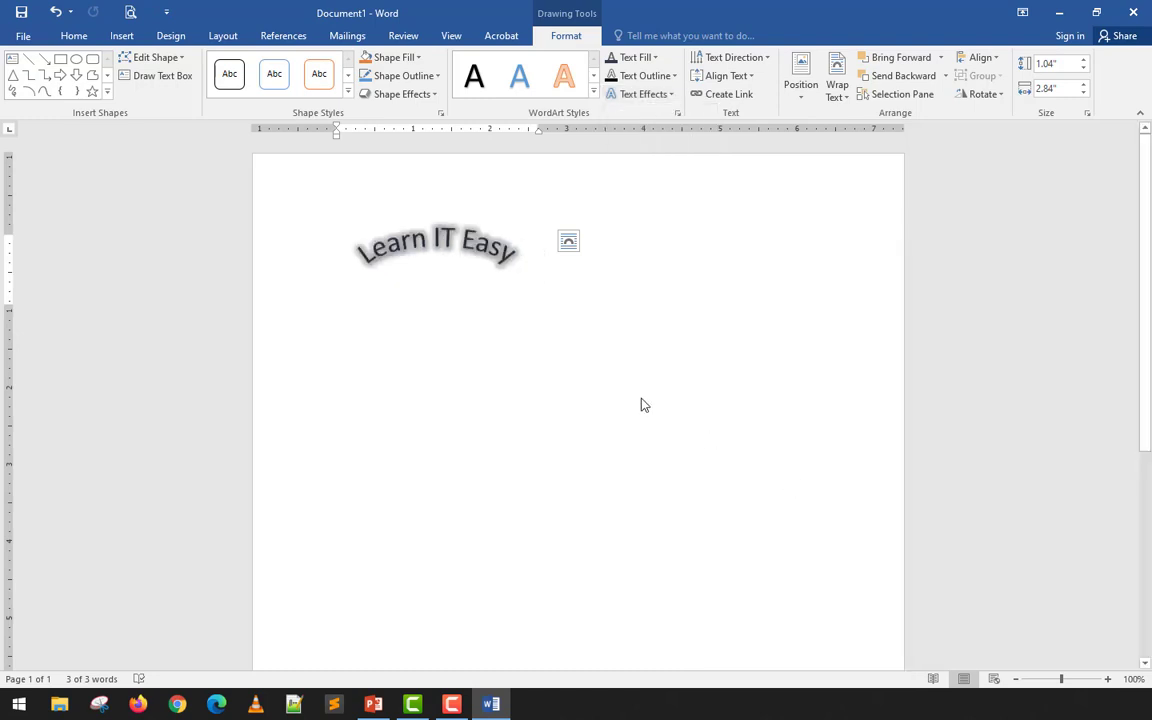
click(617, 386)
click(475, 252)
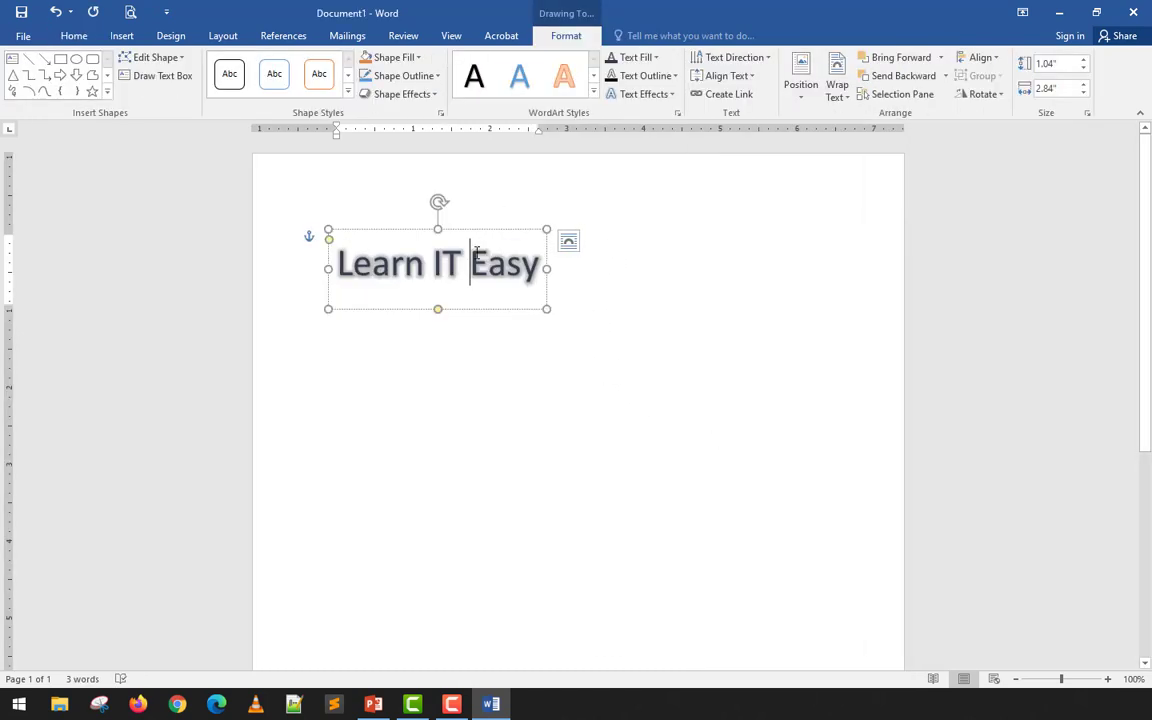
Slightly flatten the wave of the warped "Learn IT Easy" text.
click(497, 376)
click(475, 272)
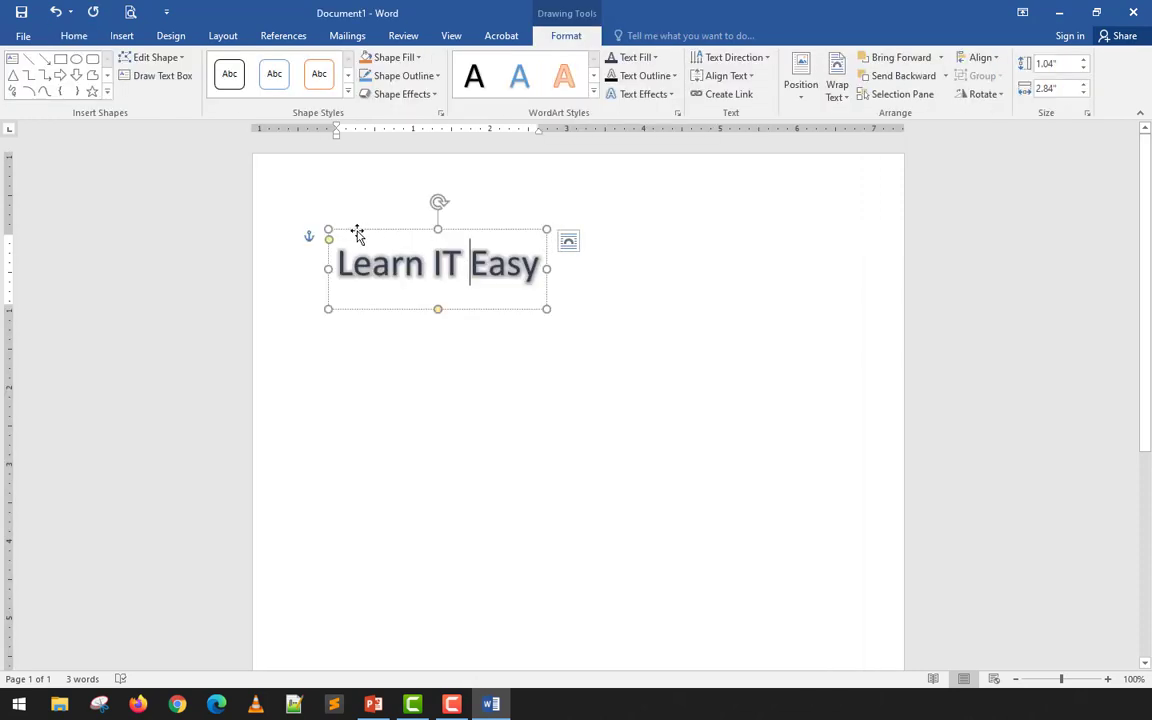
click(327, 257)
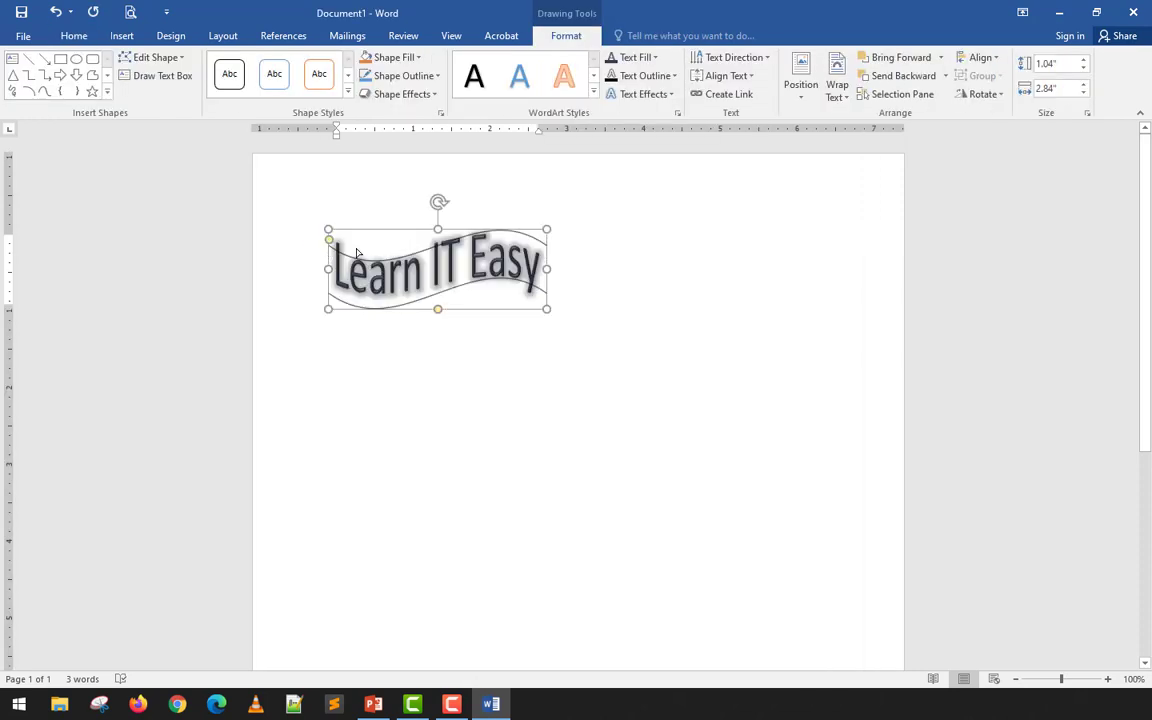
mouse_move(355, 265)
mouse_down()
mouse_move(337, 262)
mouse_move(331, 237)
mouse_up()
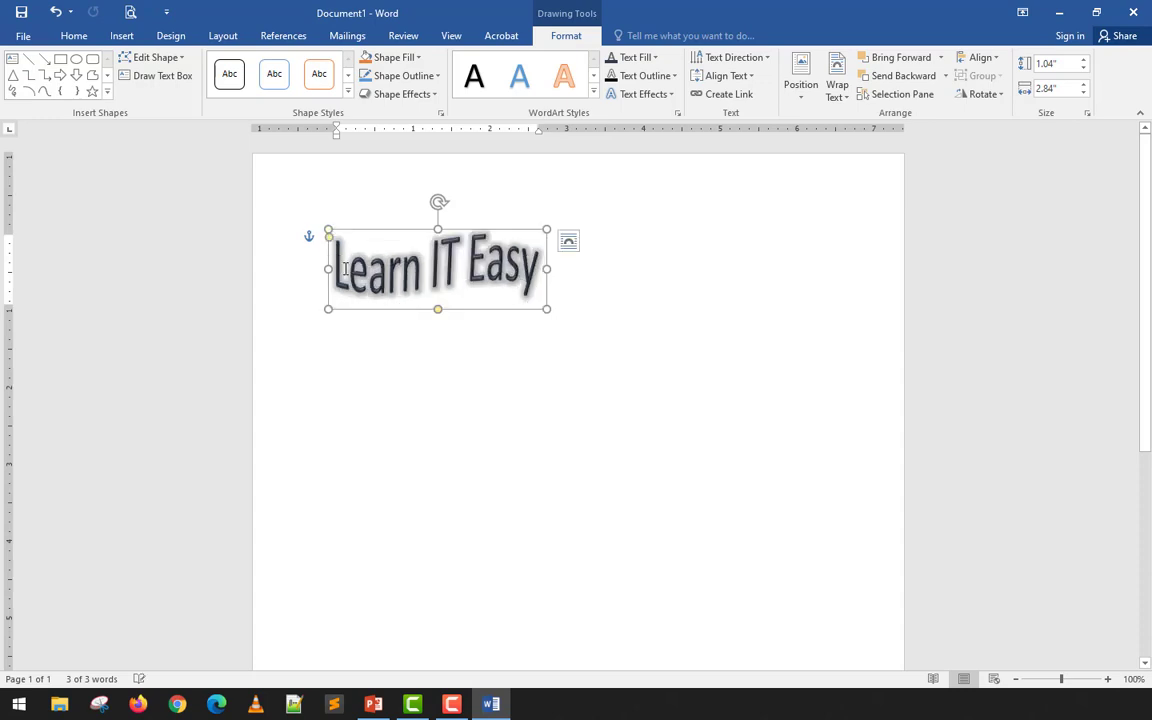
click(458, 393)
Remove the wave warp from the "Learn IT Easy" text with the No Transform option.
click(478, 293)
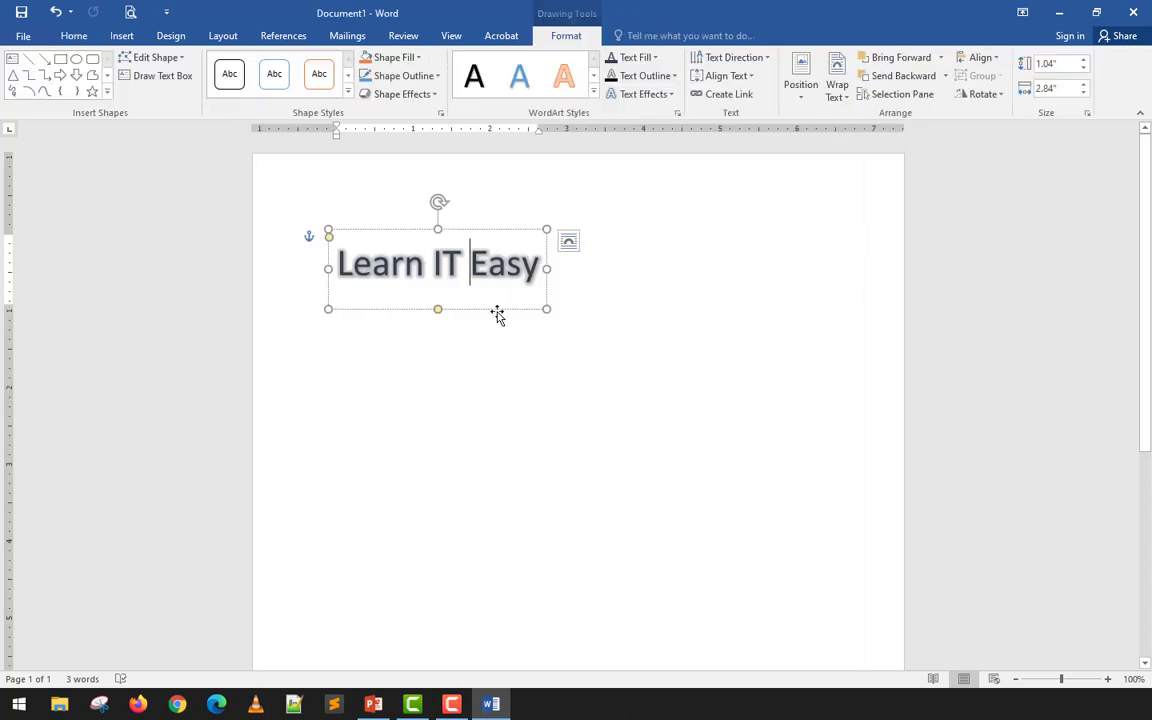
click(643, 94)
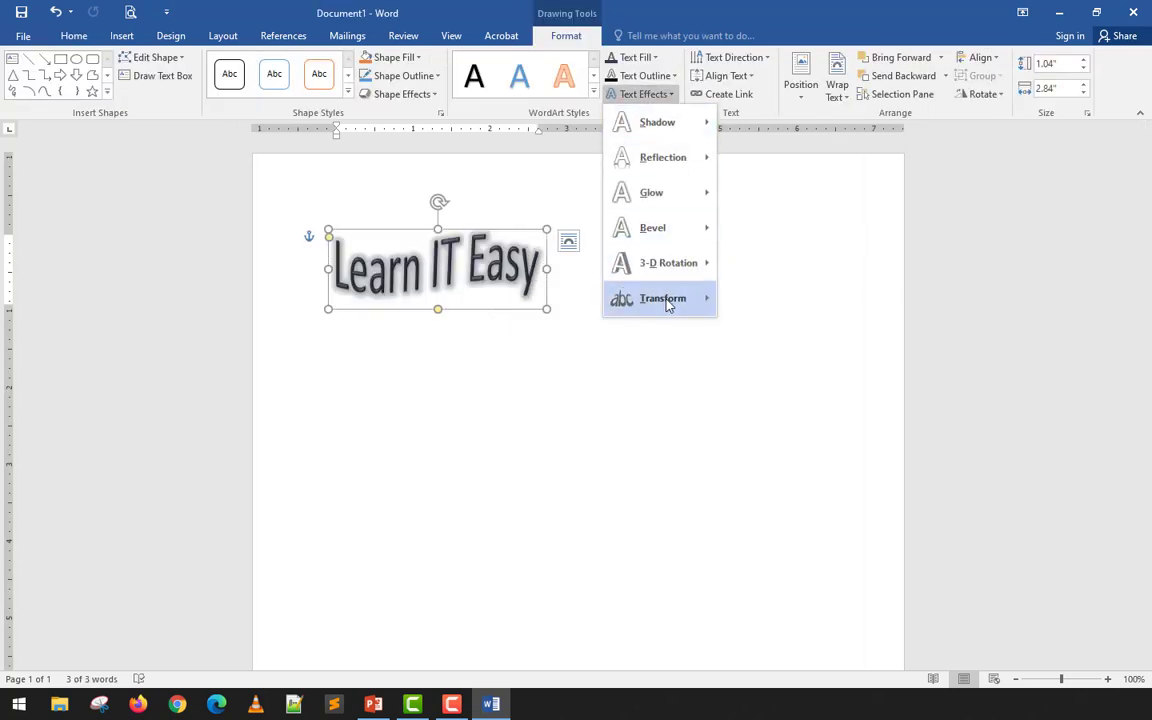
click(735, 262)
click(658, 310)
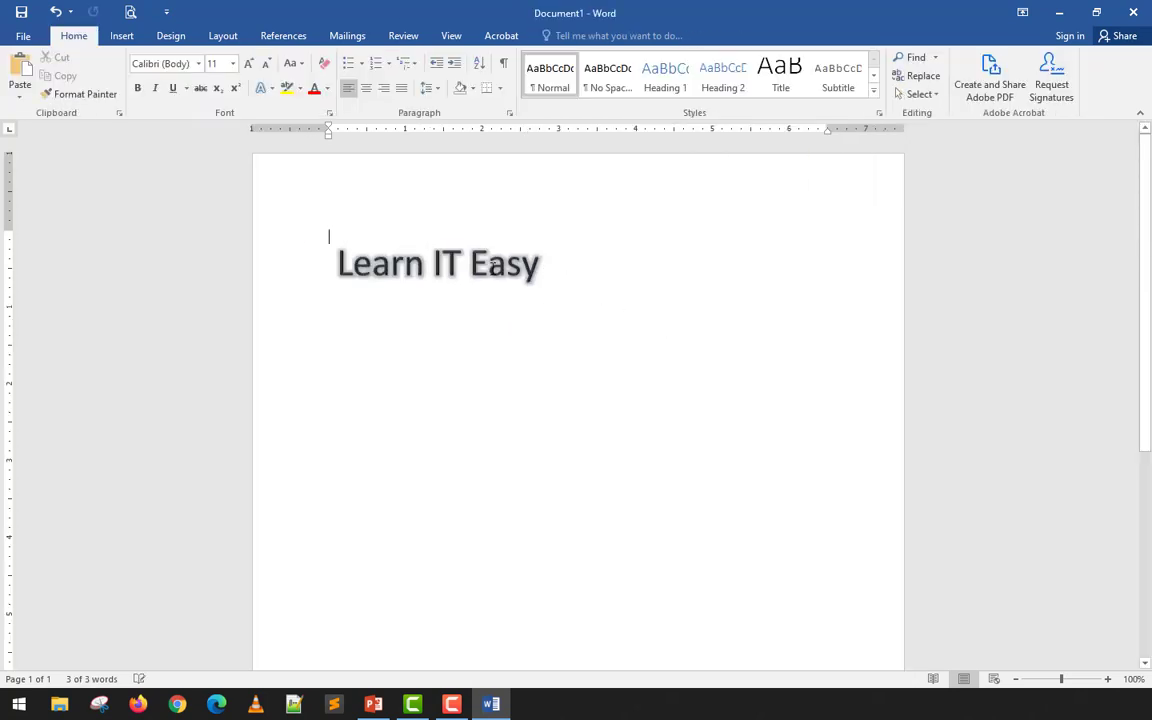
Set the text direction of the "Learn IT Easy" WordArt to Rotate all text 90°.
click(499, 298)
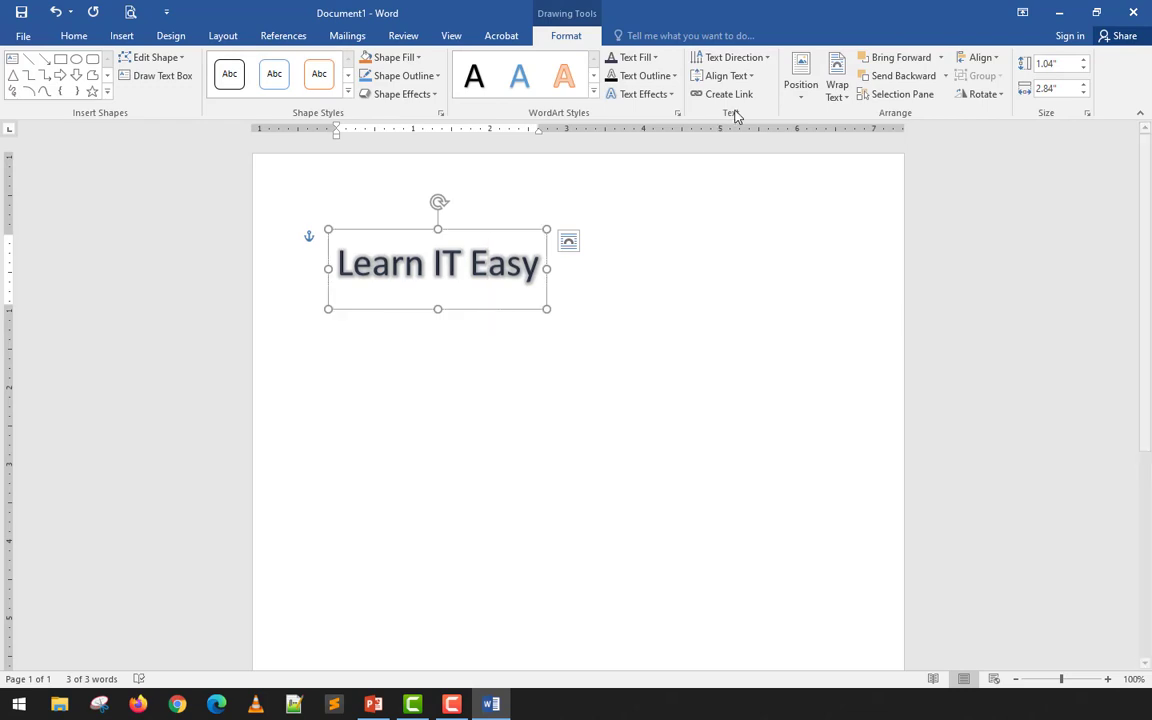
click(761, 61)
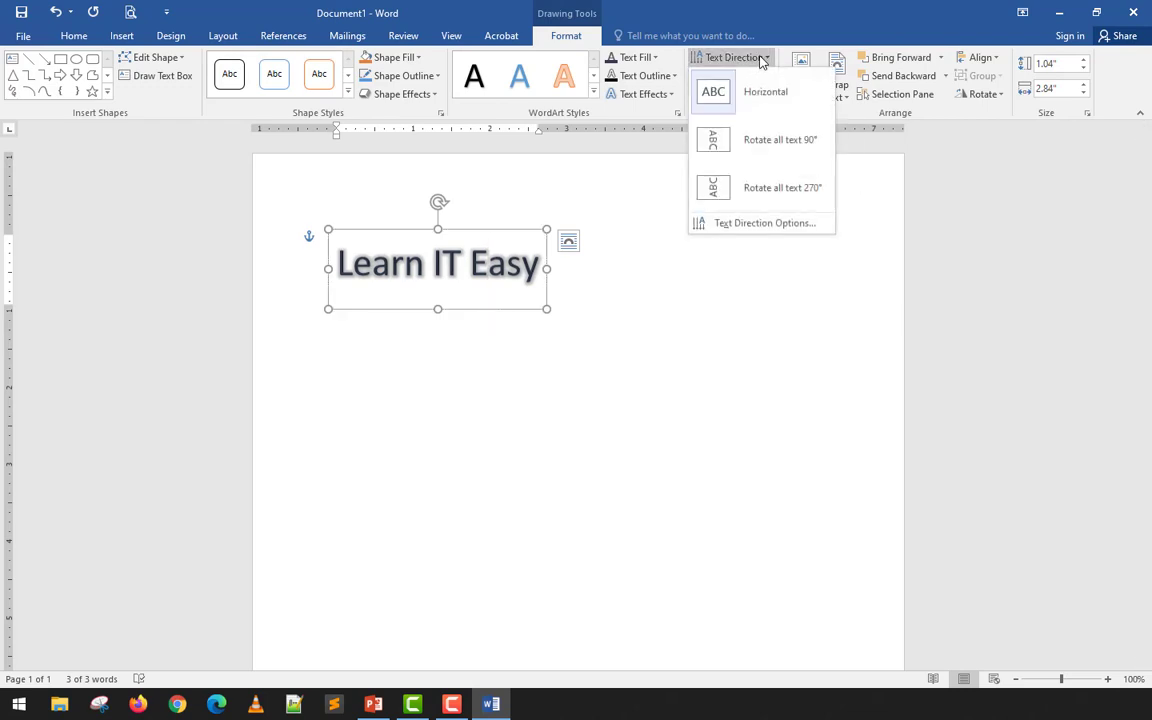
click(778, 148)
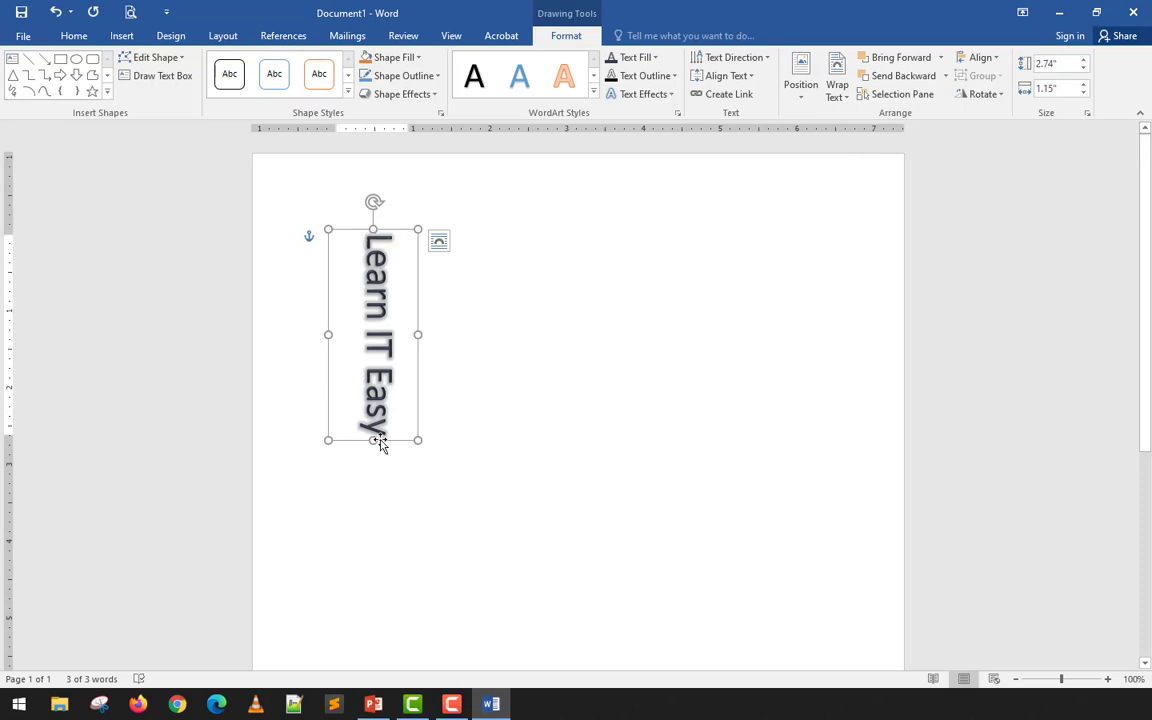
Try rotating the vertical WordArt box 90° counterclockwise so its text reads horizontally, and undo the rotation.
drag(374, 202, 271, 330)
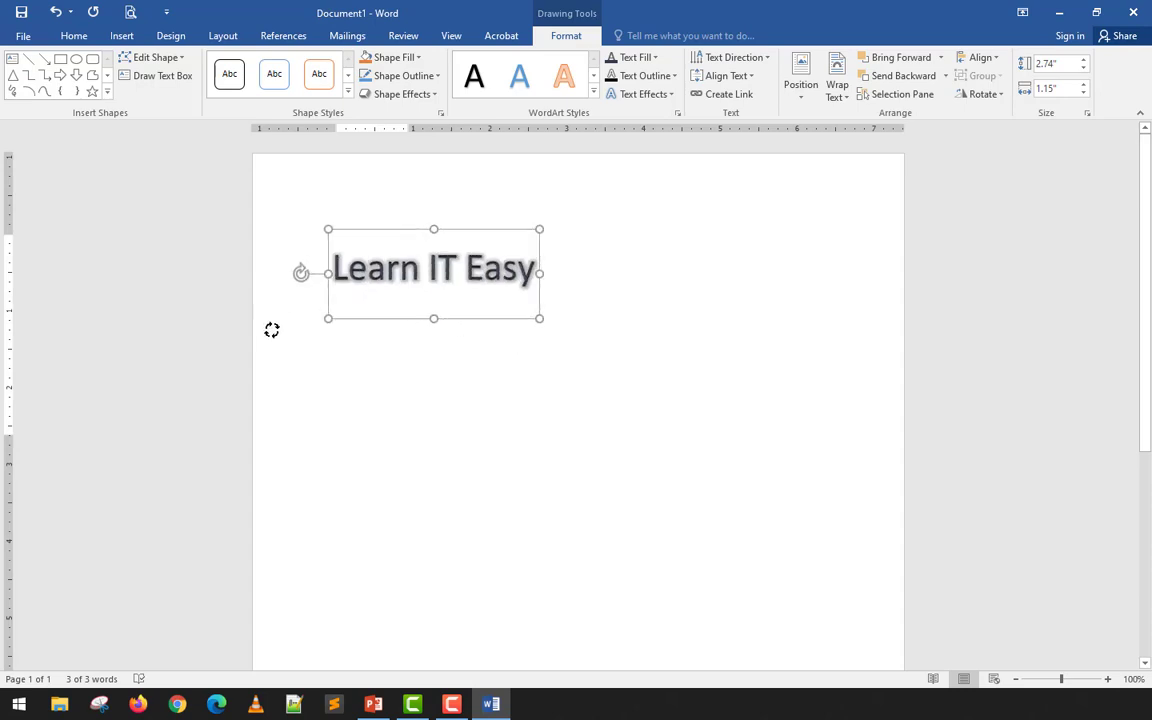
click(447, 269)
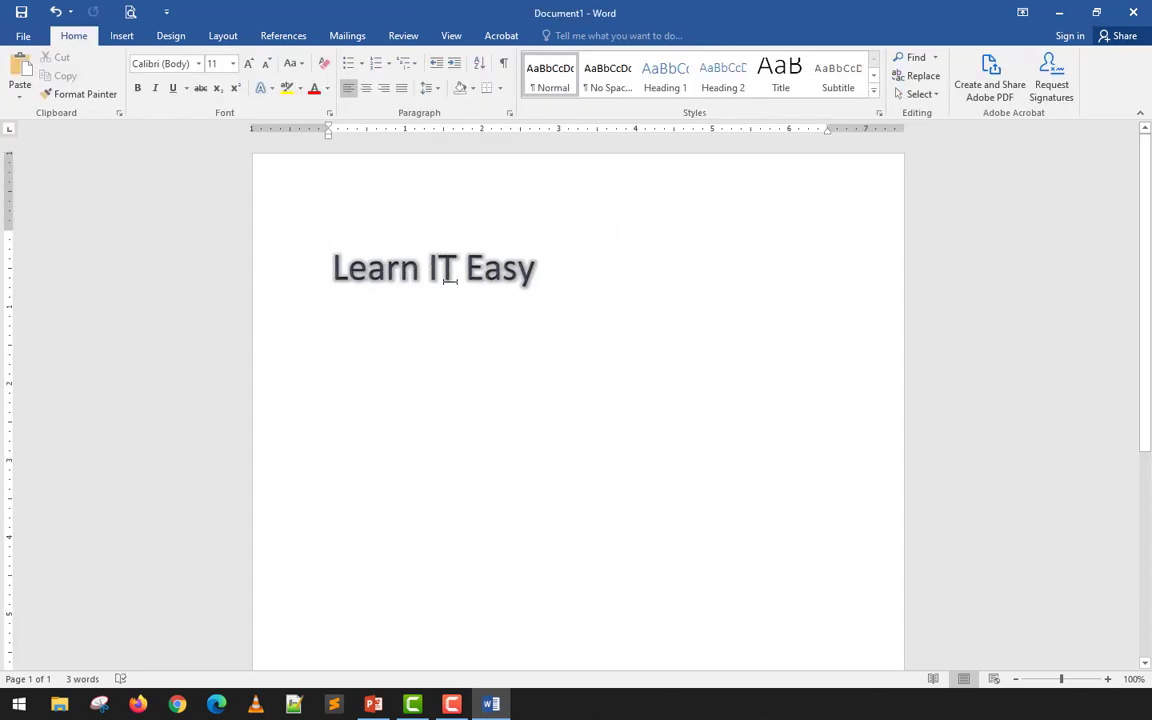
click(535, 300)
click(476, 270)
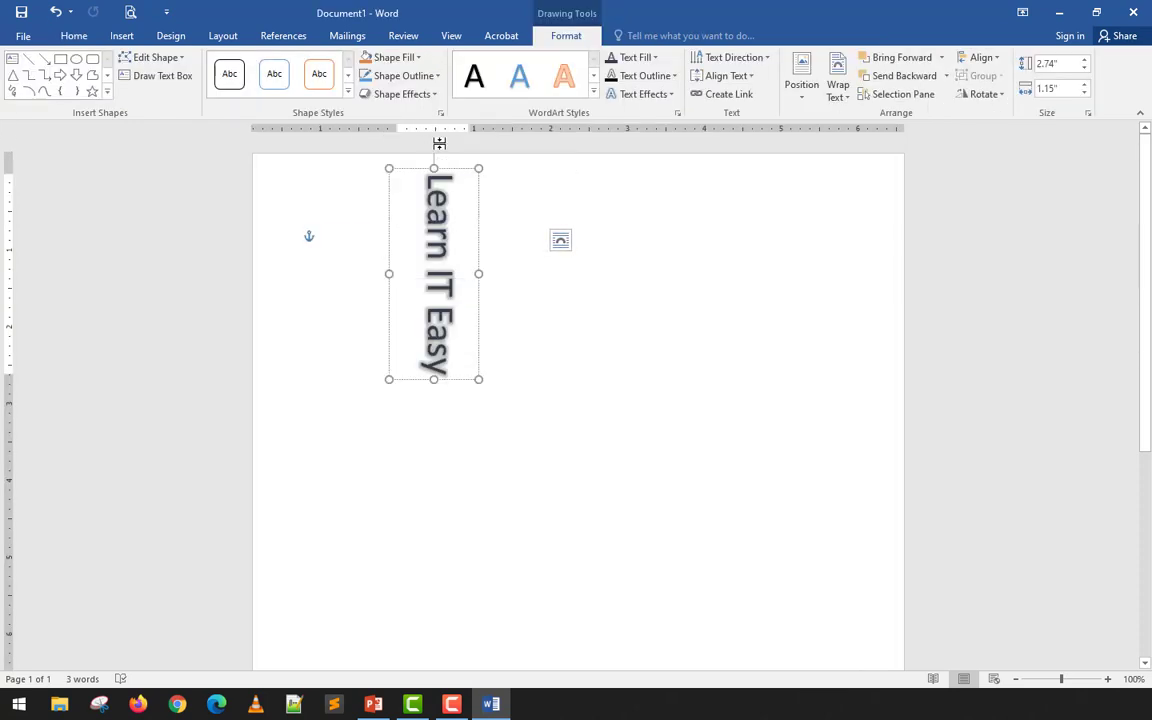
key(ctrl+z)
Set the layout of the "Learn IT Easy" WordArt to Square text wrapping.
click(439, 241)
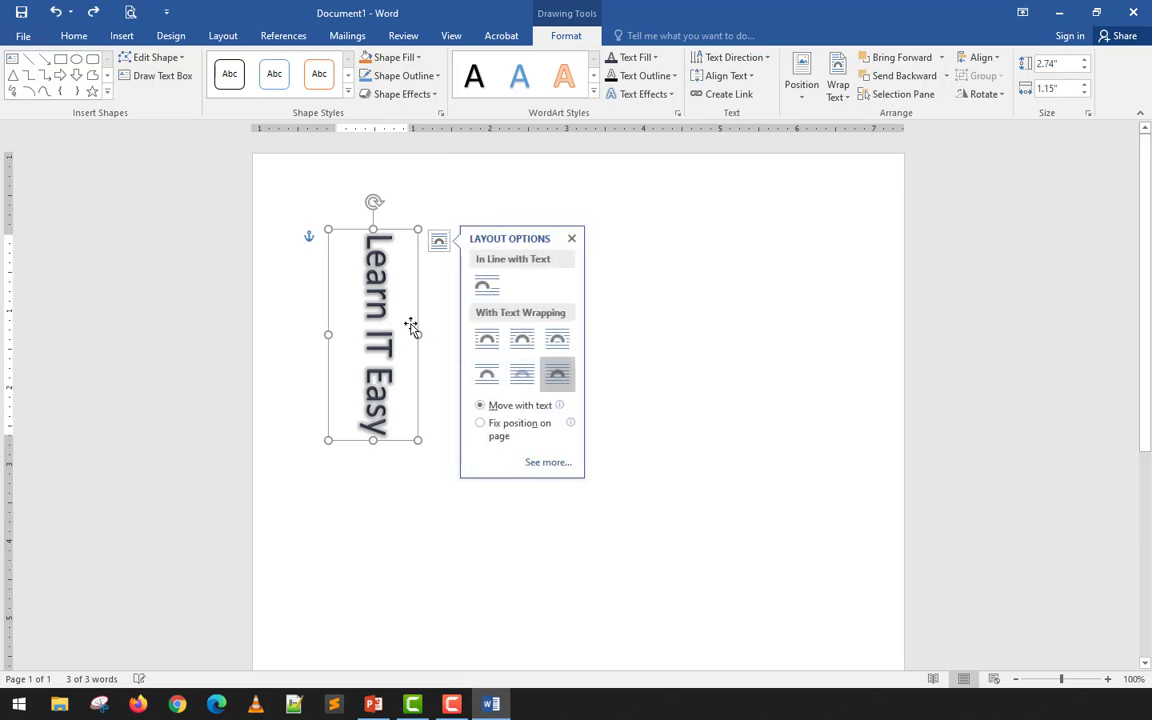
click(486, 339)
click(718, 325)
Change the text direction of the "Learn IT Easy" WordArt to Rotate all text 270°.
click(372, 335)
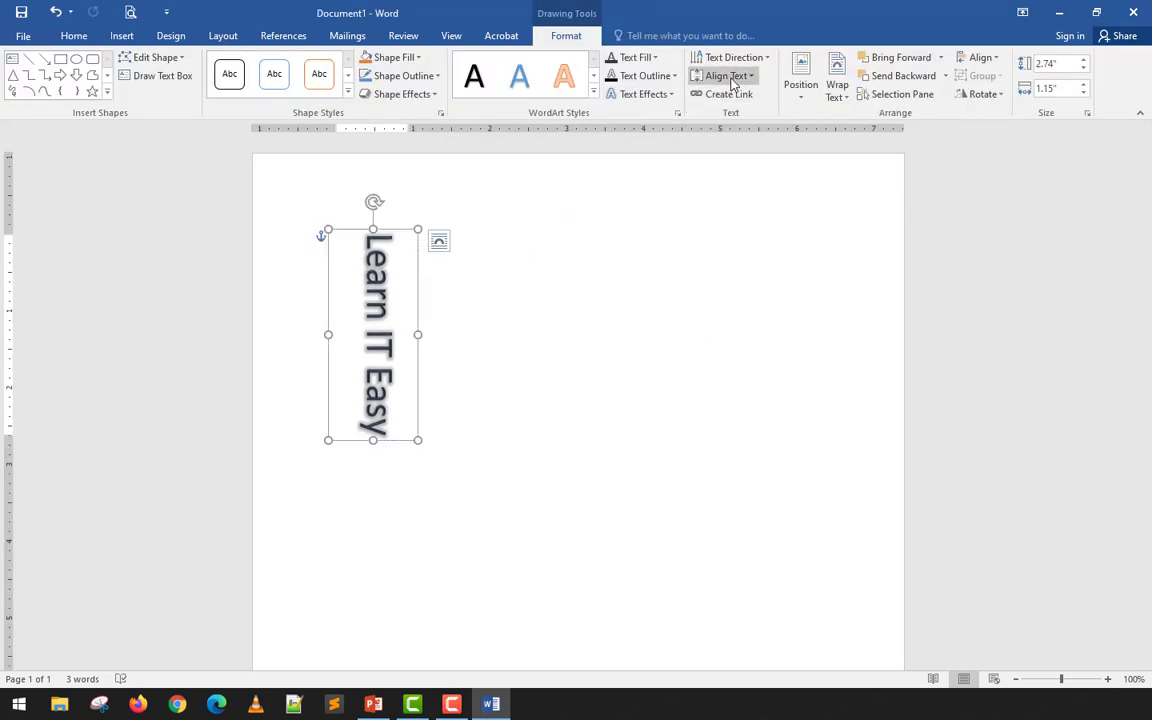
click(735, 58)
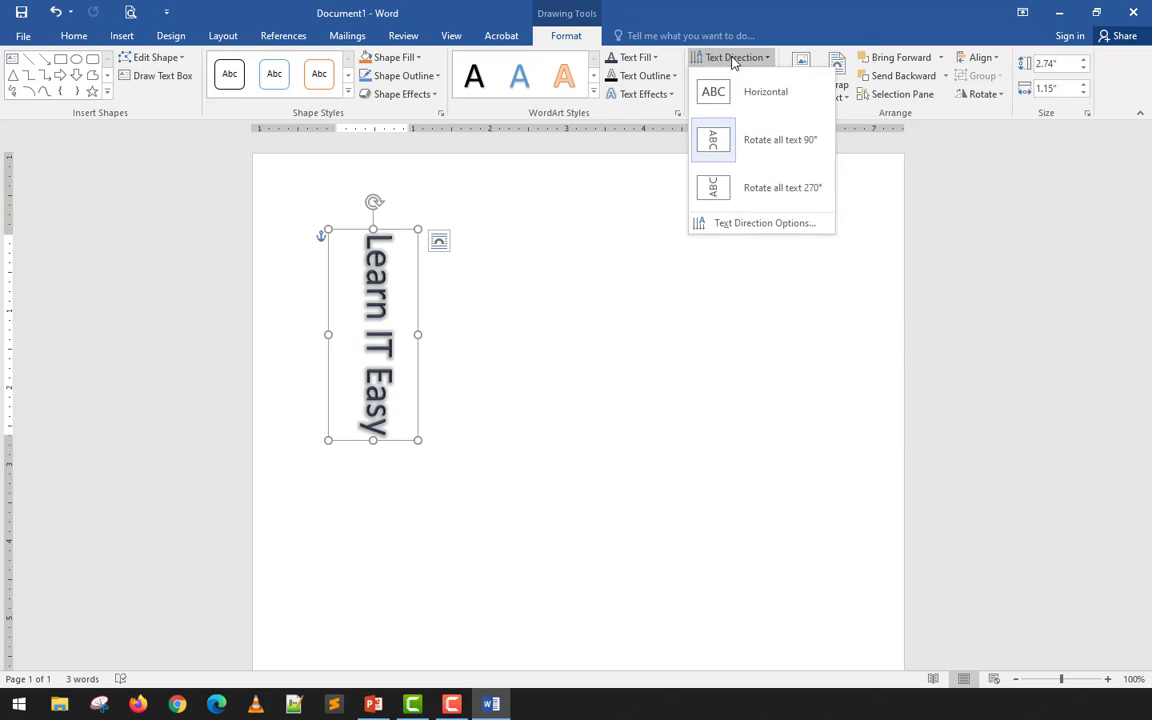
click(752, 192)
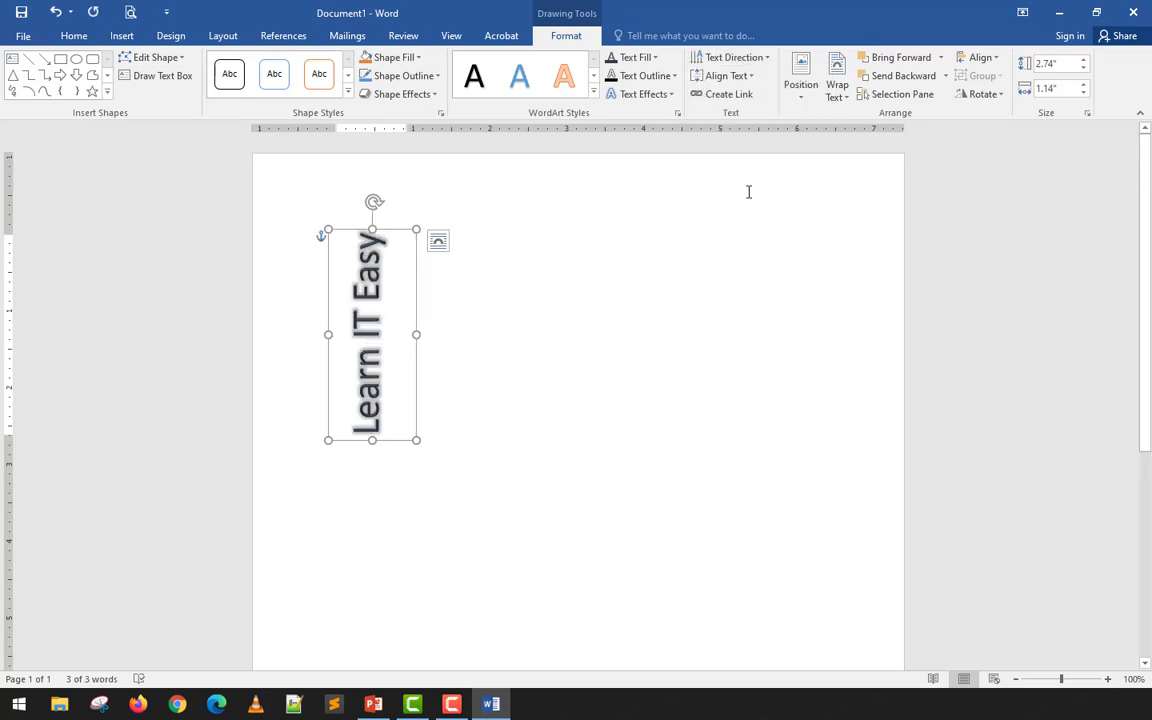
click(715, 201)
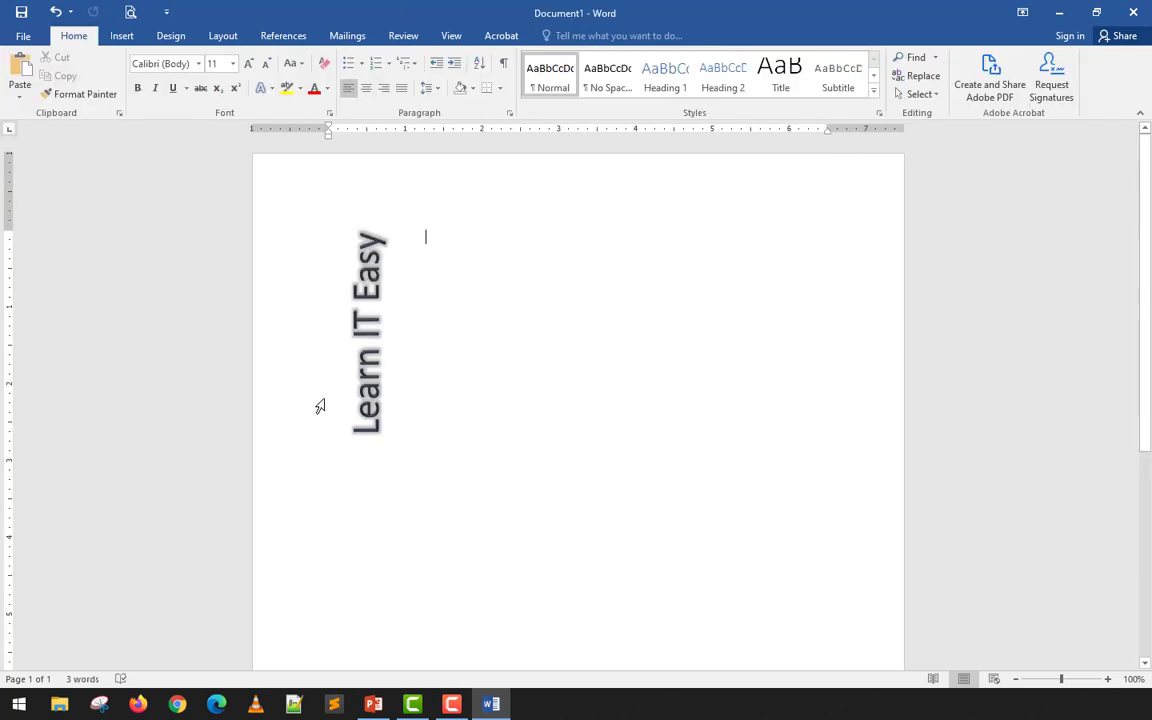
Preview the horizontal and both vertical orientations in the Text Direction options without applying any of them.
click(404, 335)
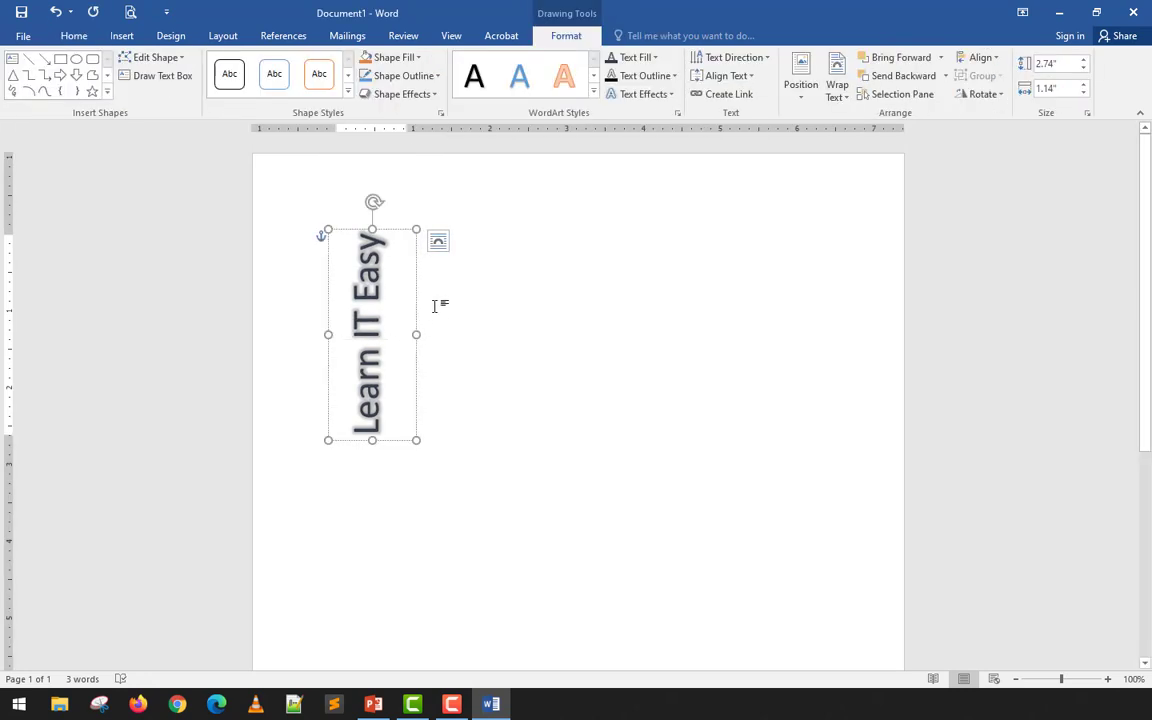
click(745, 58)
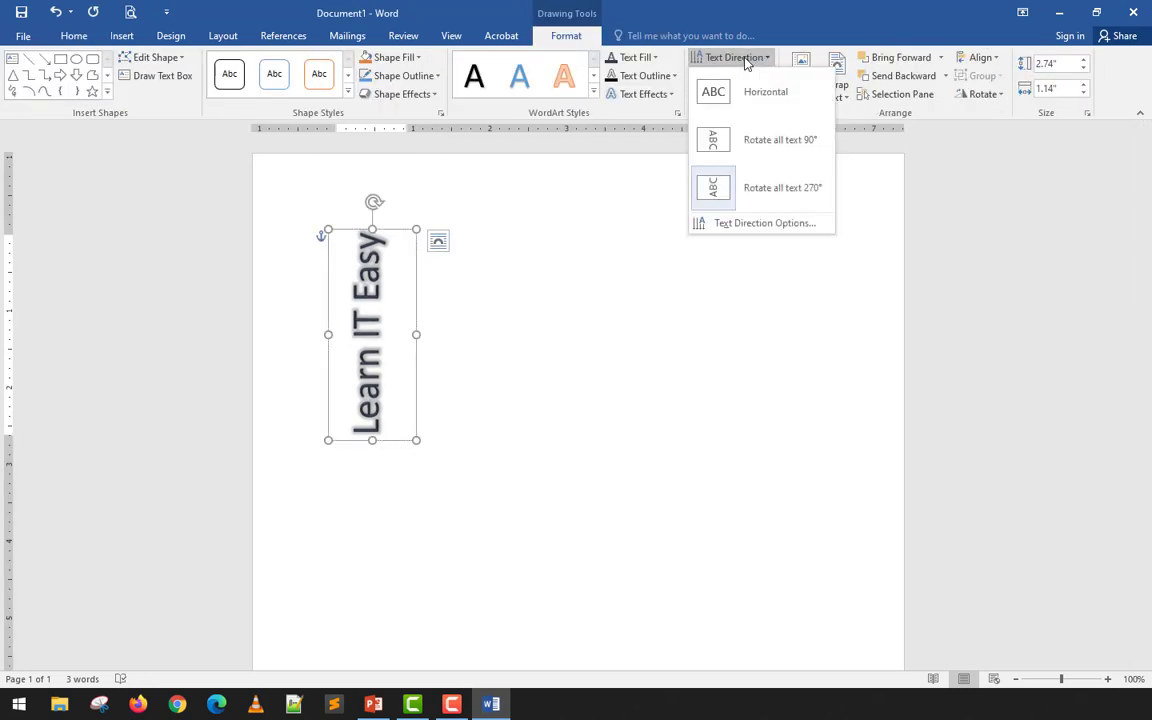
click(753, 225)
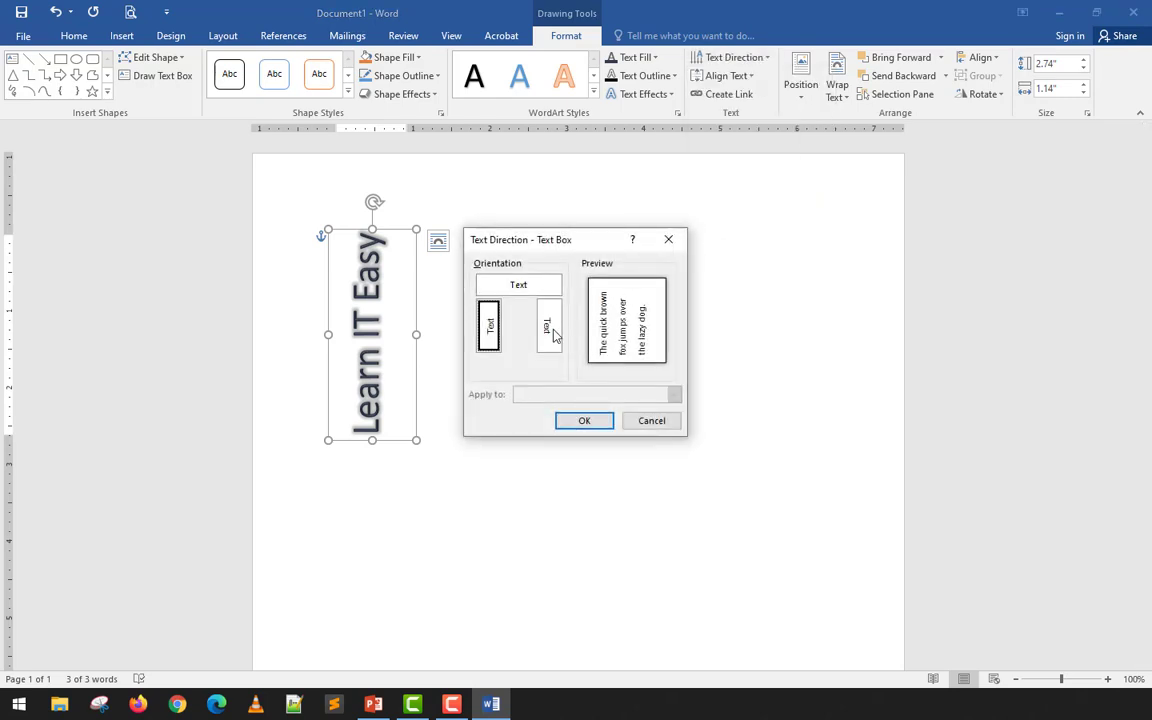
click(553, 332)
click(522, 286)
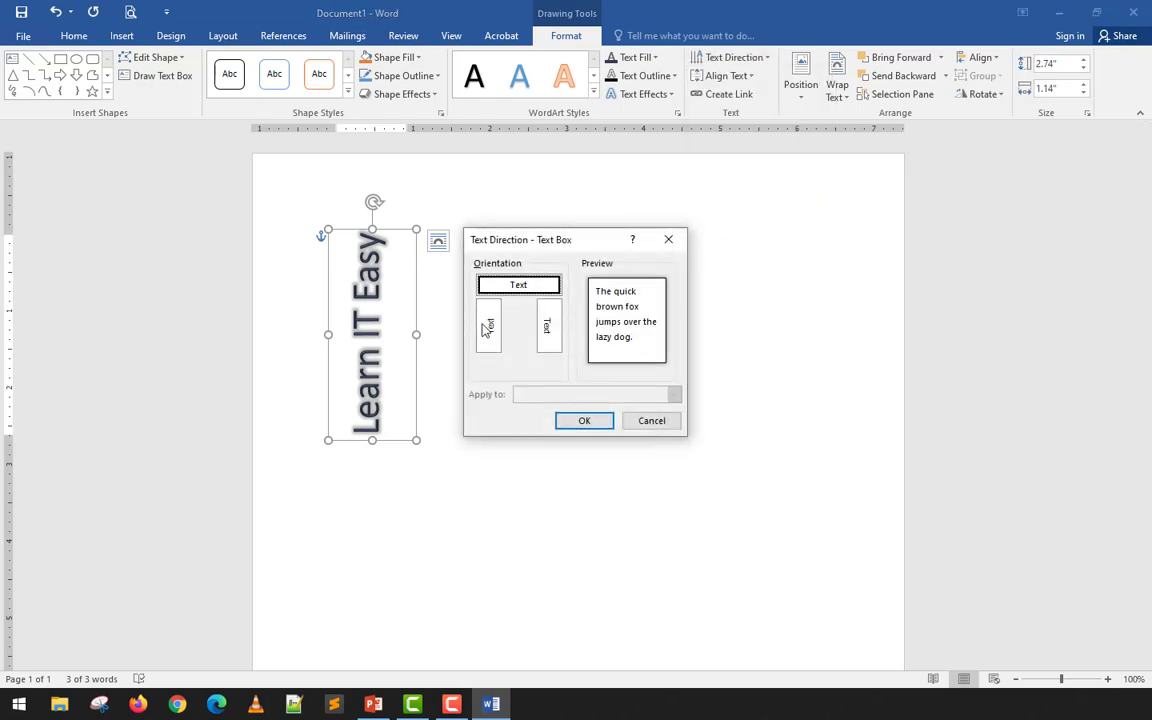
click(489, 326)
click(548, 326)
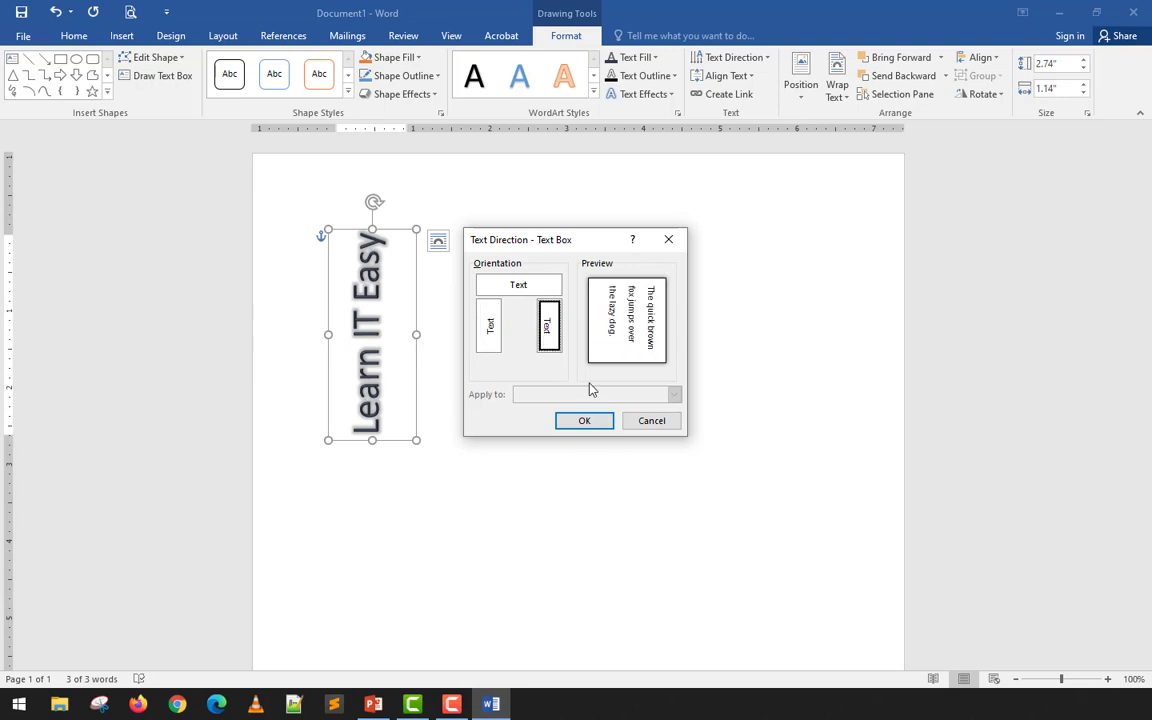
click(655, 420)
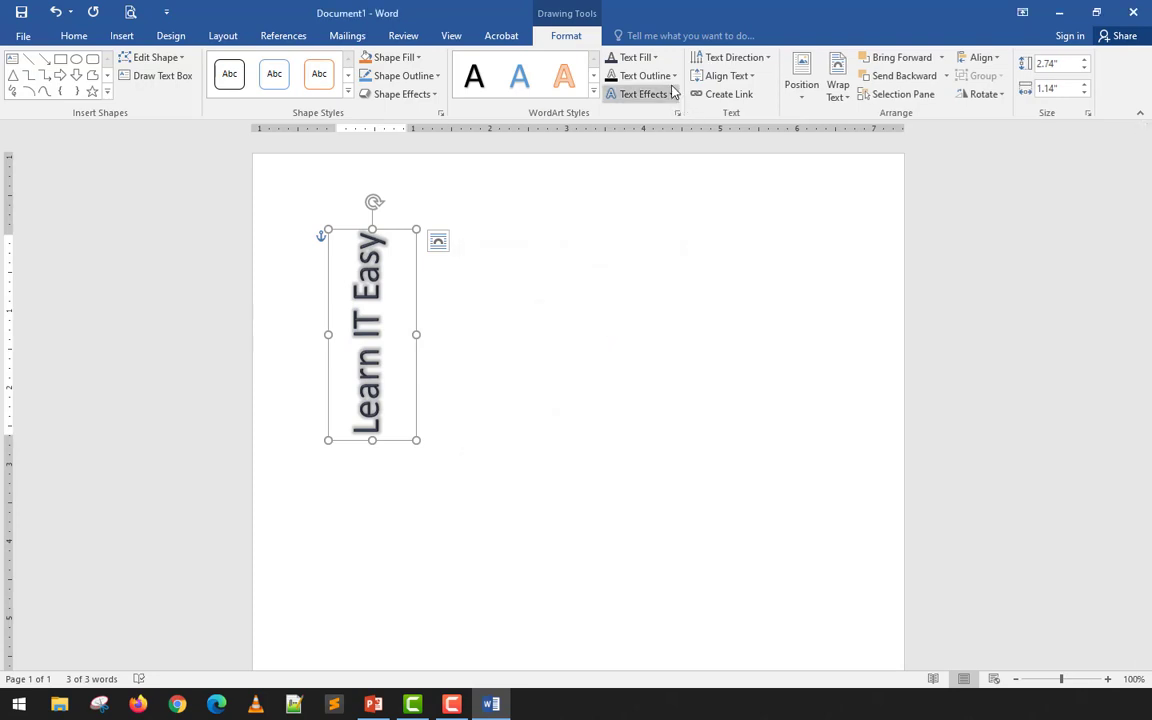
Check the text alignment choices and set the "Learn IT Easy" WordArt's text direction to Horizontal.
click(727, 76)
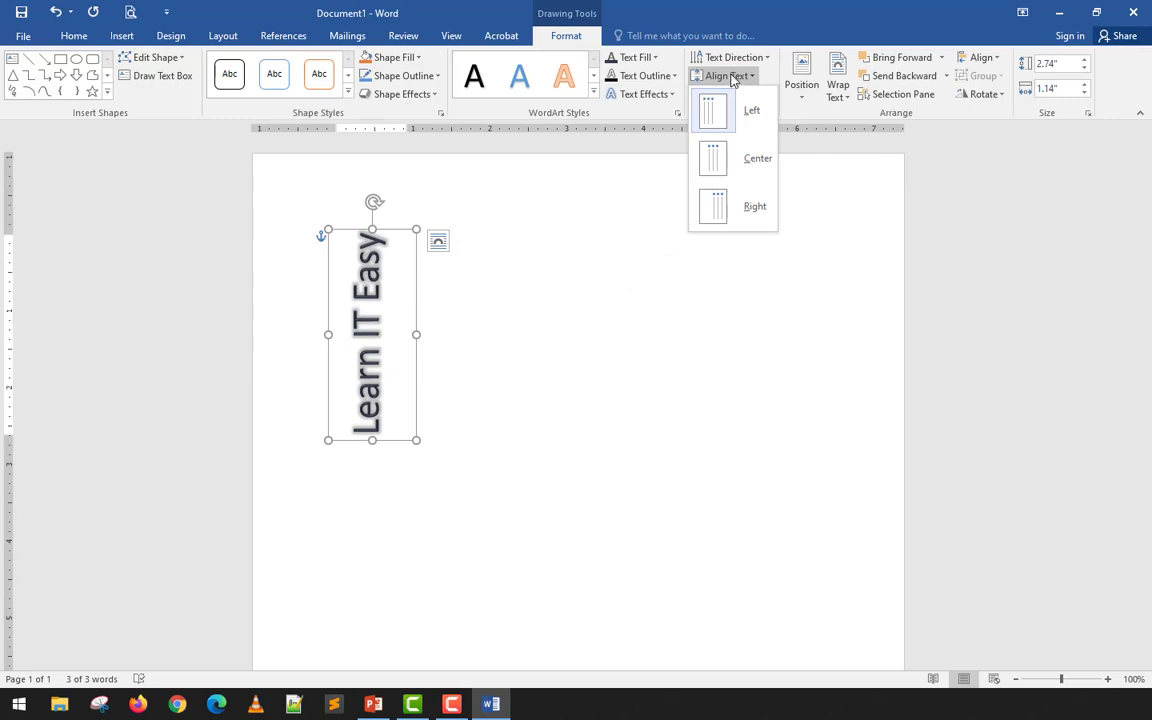
click(728, 76)
click(738, 57)
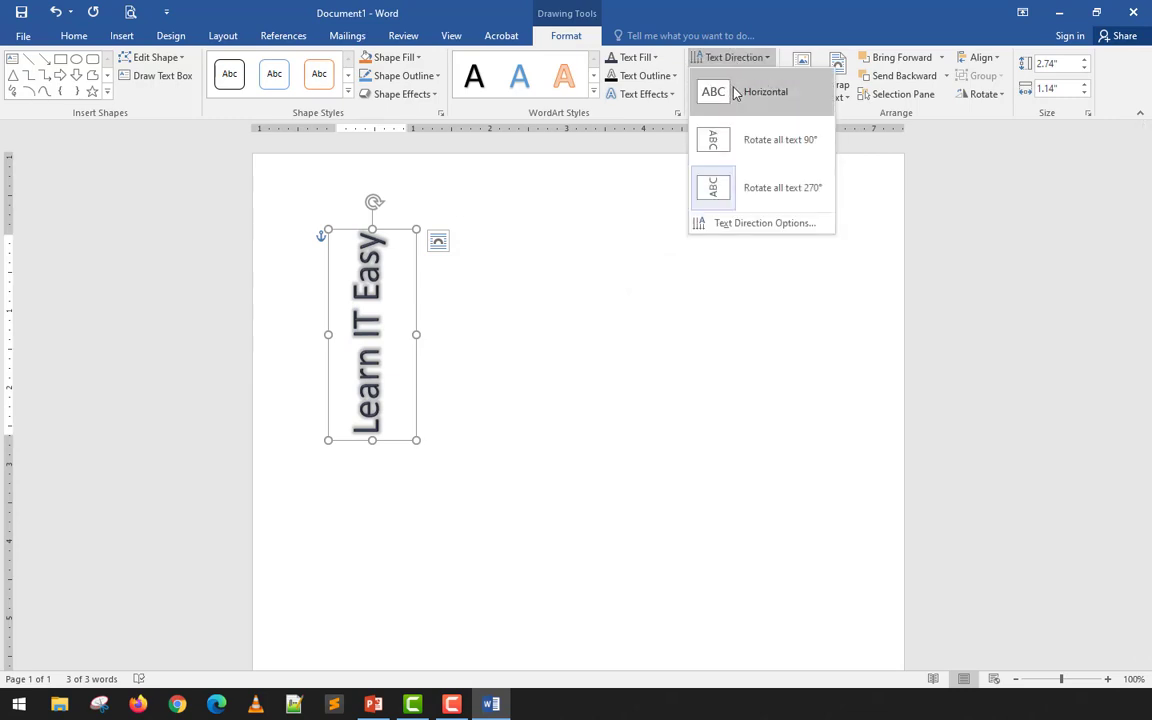
click(735, 92)
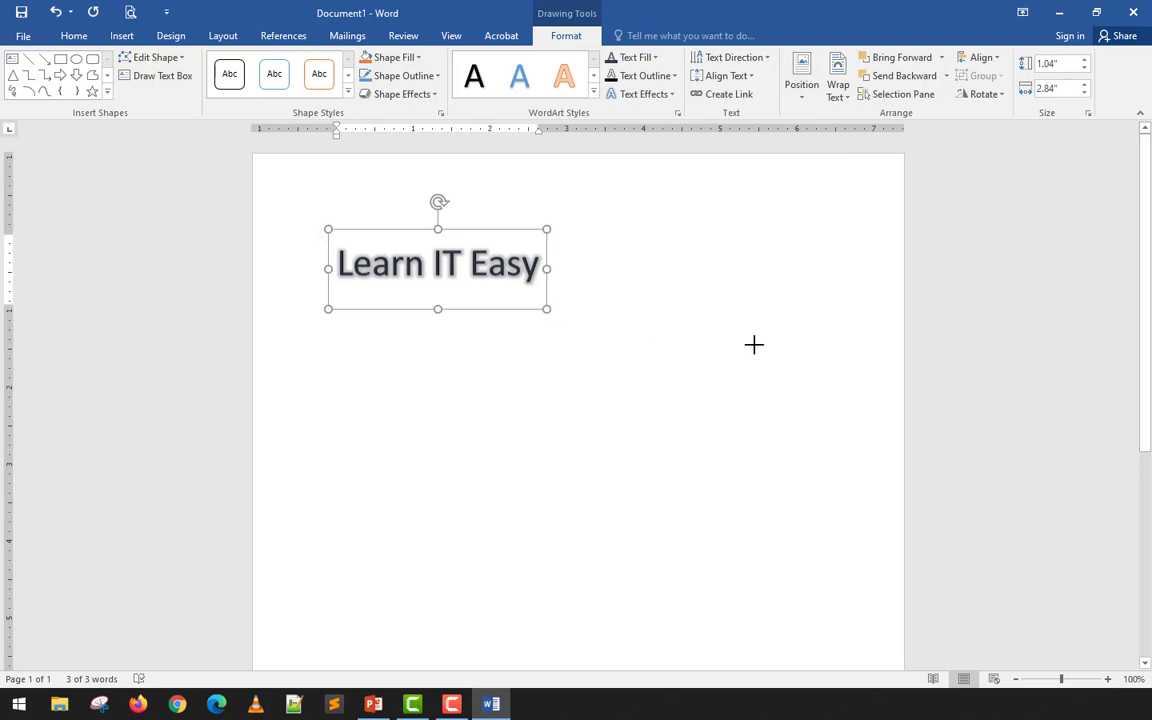
Enlarge the "Learn IT Easy" WordArt box to about 6.5" wide and 1.62" high, then reselect it.
drag(754, 345, 805, 332)
click(667, 409)
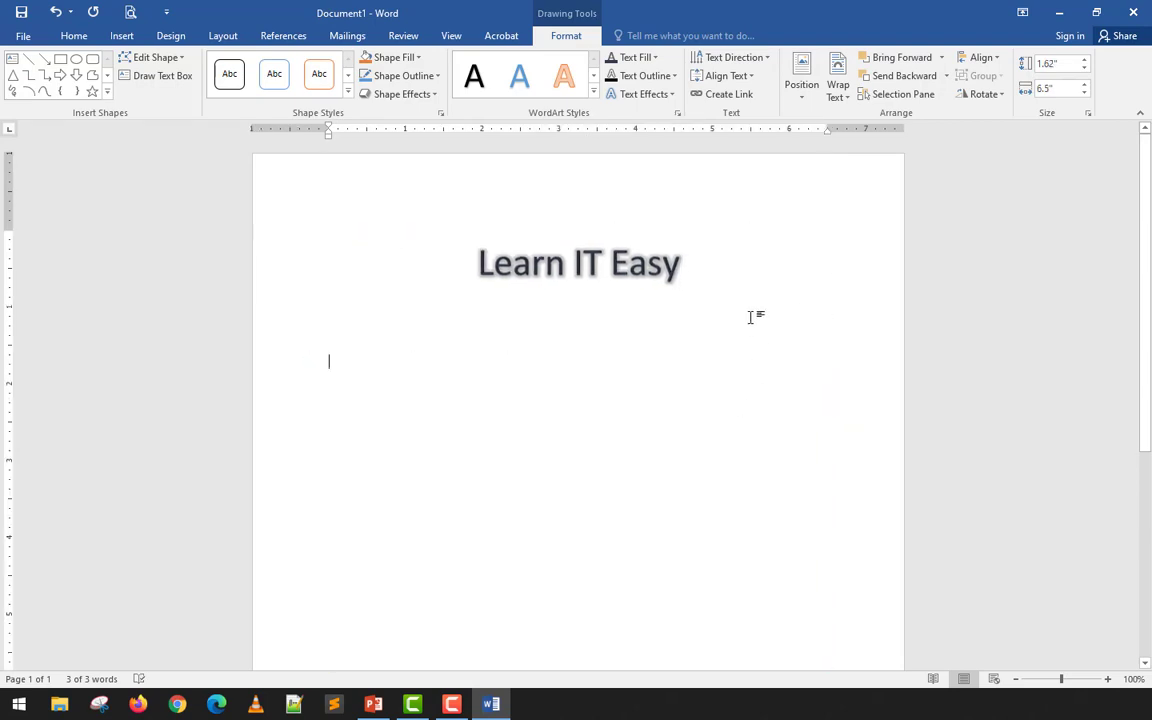
click(687, 262)
click(643, 229)
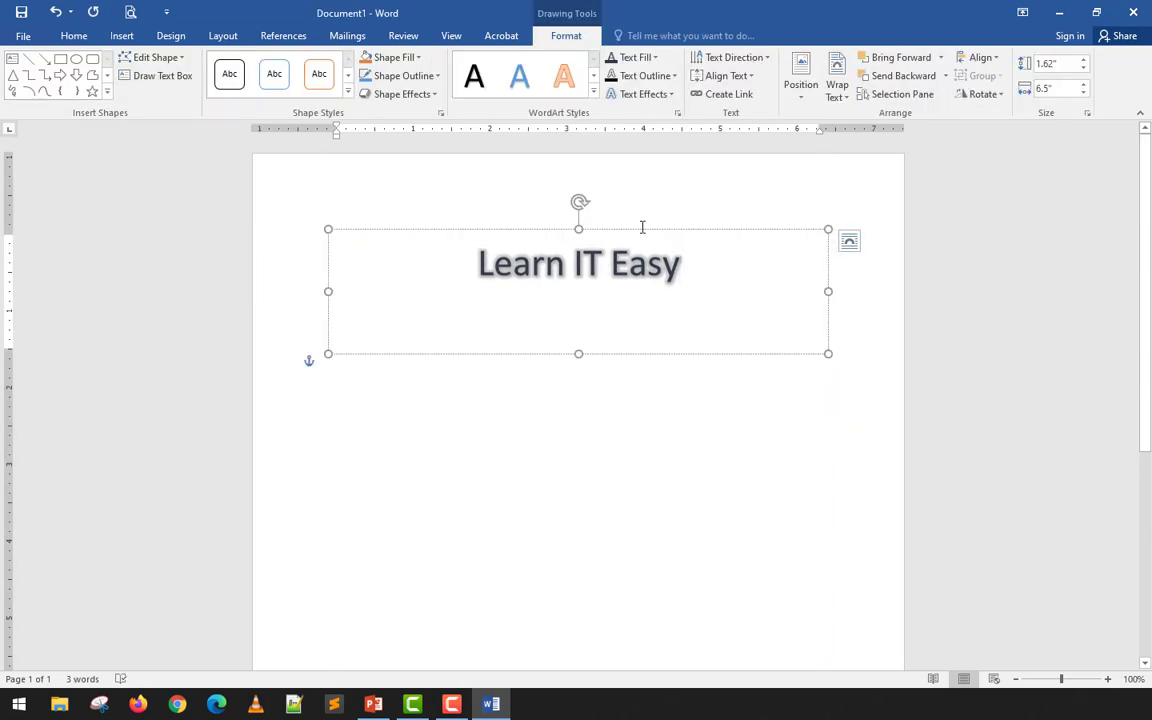
Check the Top, Middle and Bottom text alignment choices for the WordArt and compare them with the paragraph alignment options.
click(669, 354)
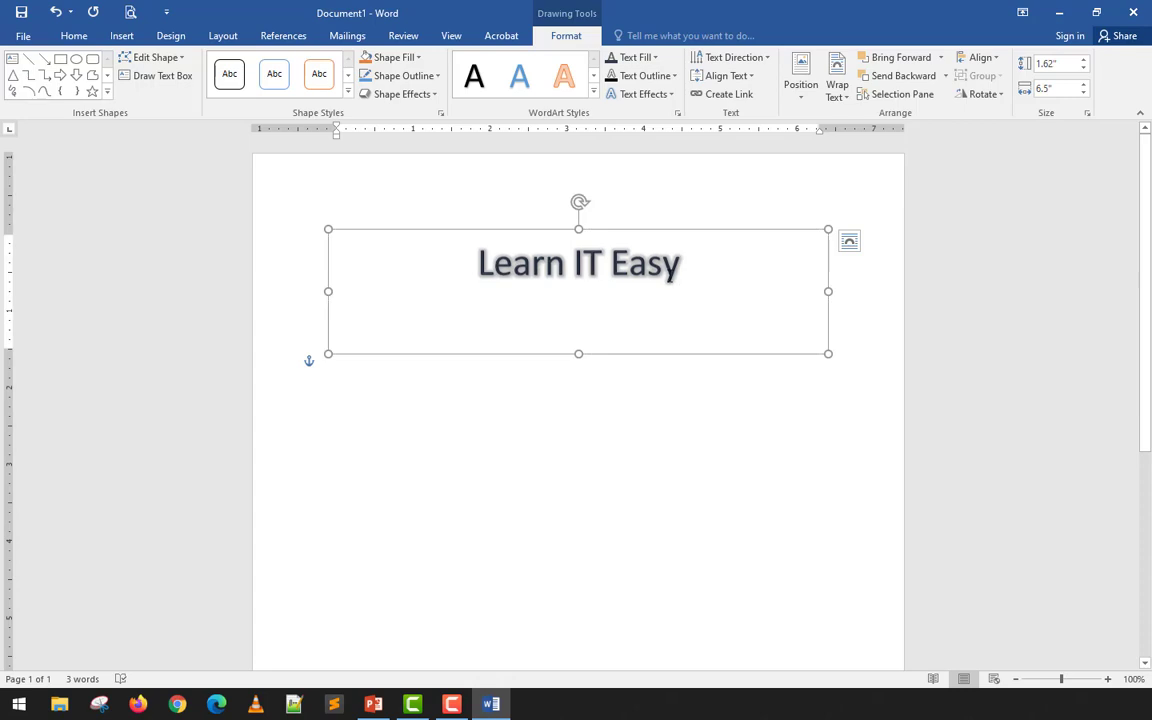
click(728, 77)
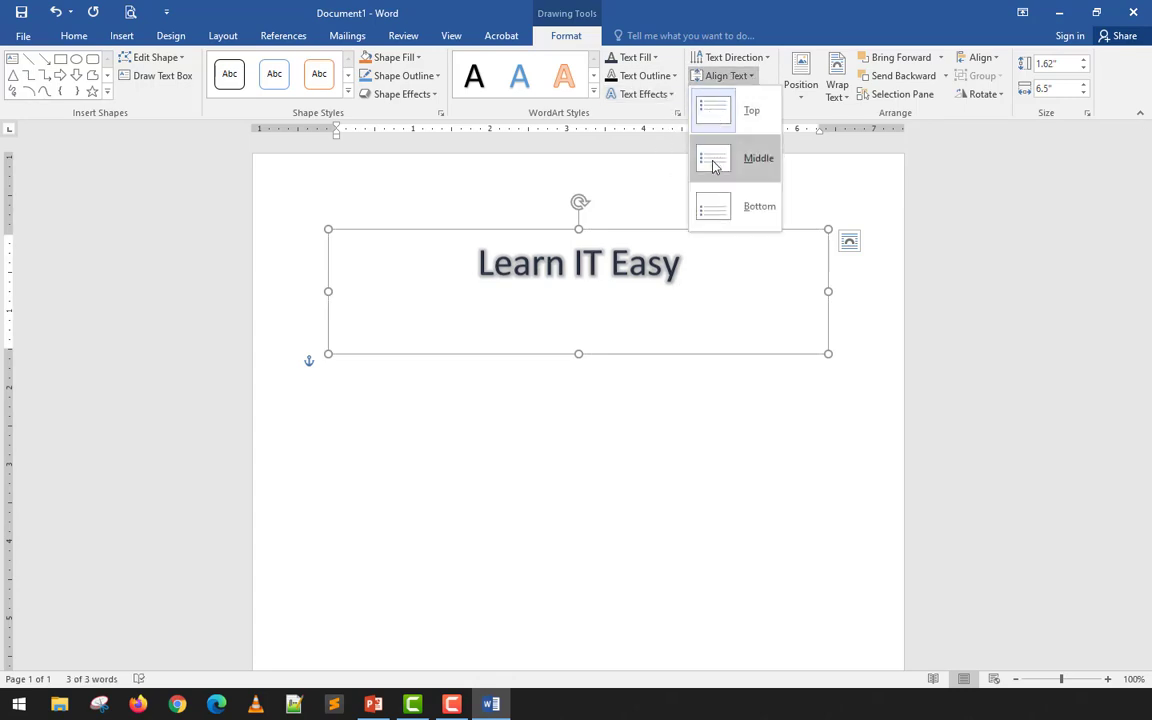
click(658, 388)
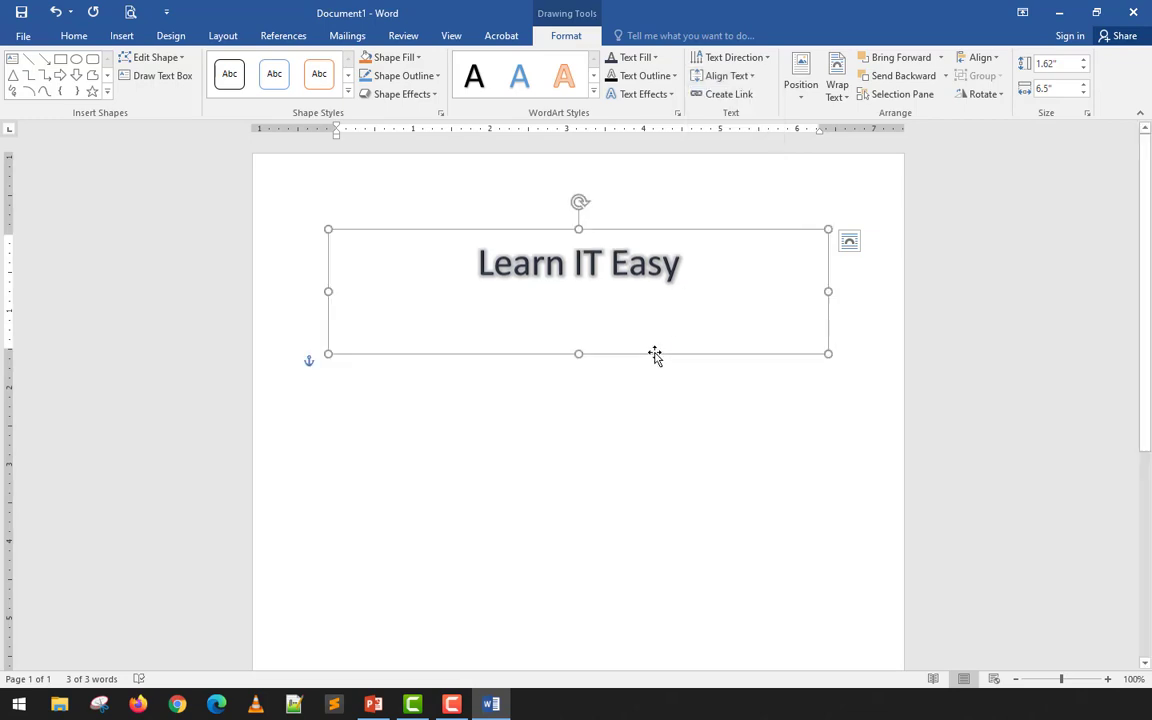
click(75, 35)
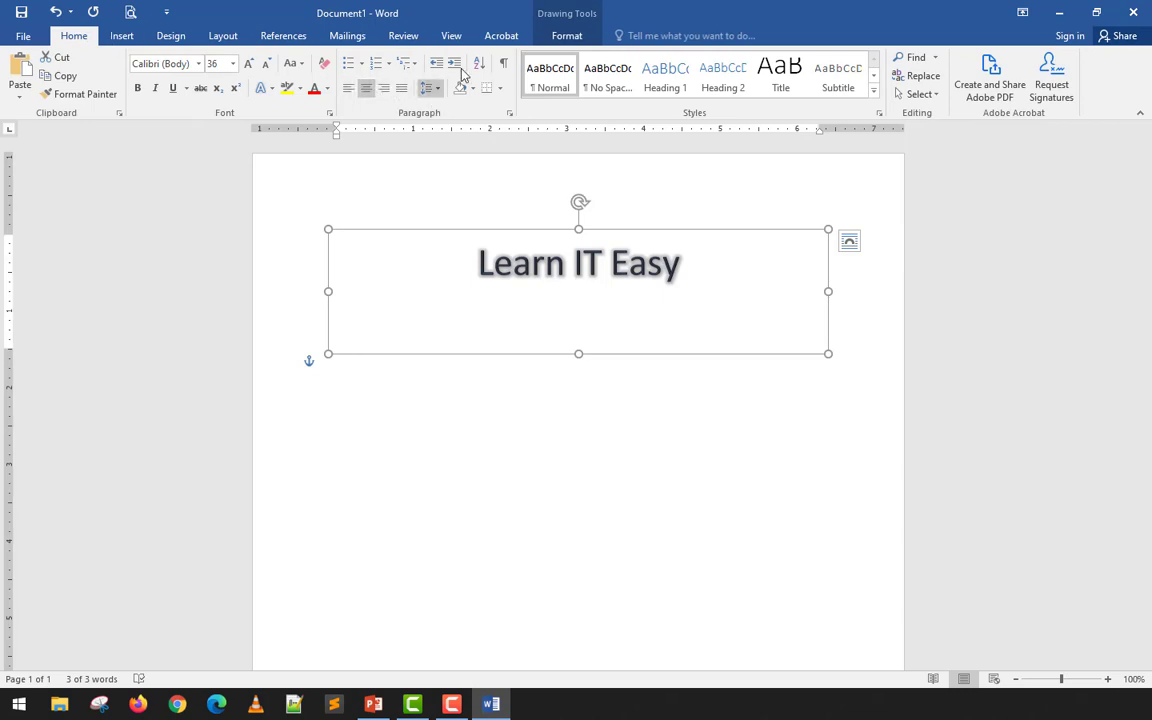
click(565, 36)
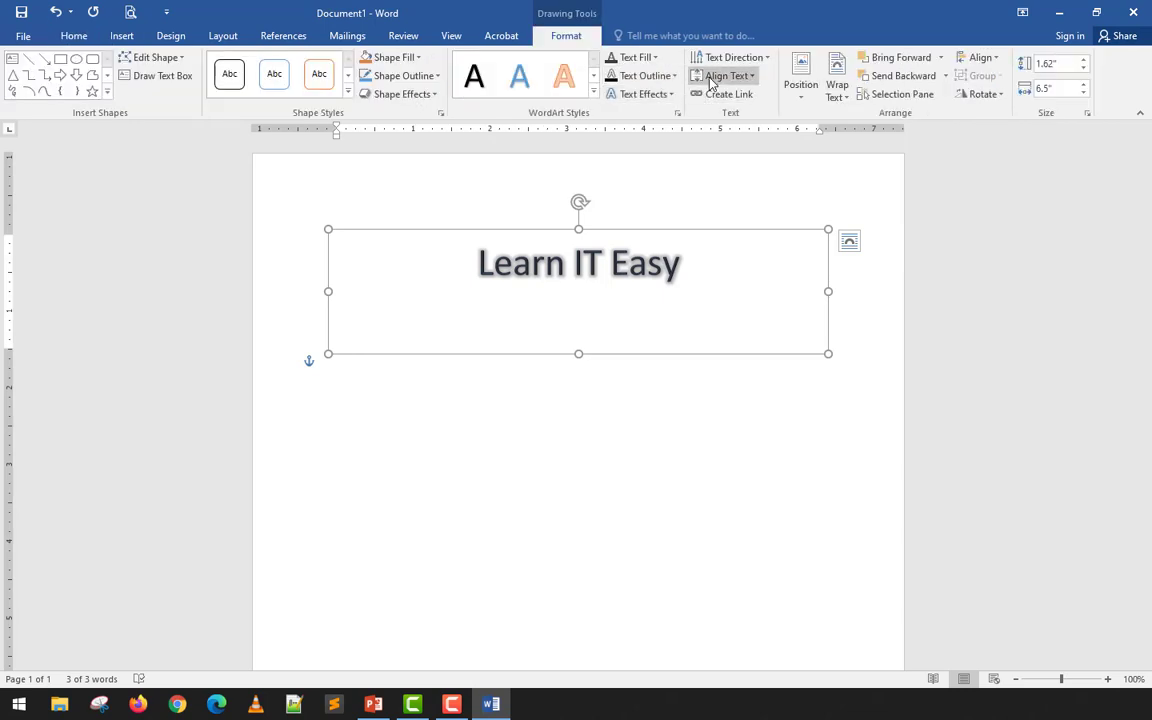
click(74, 35)
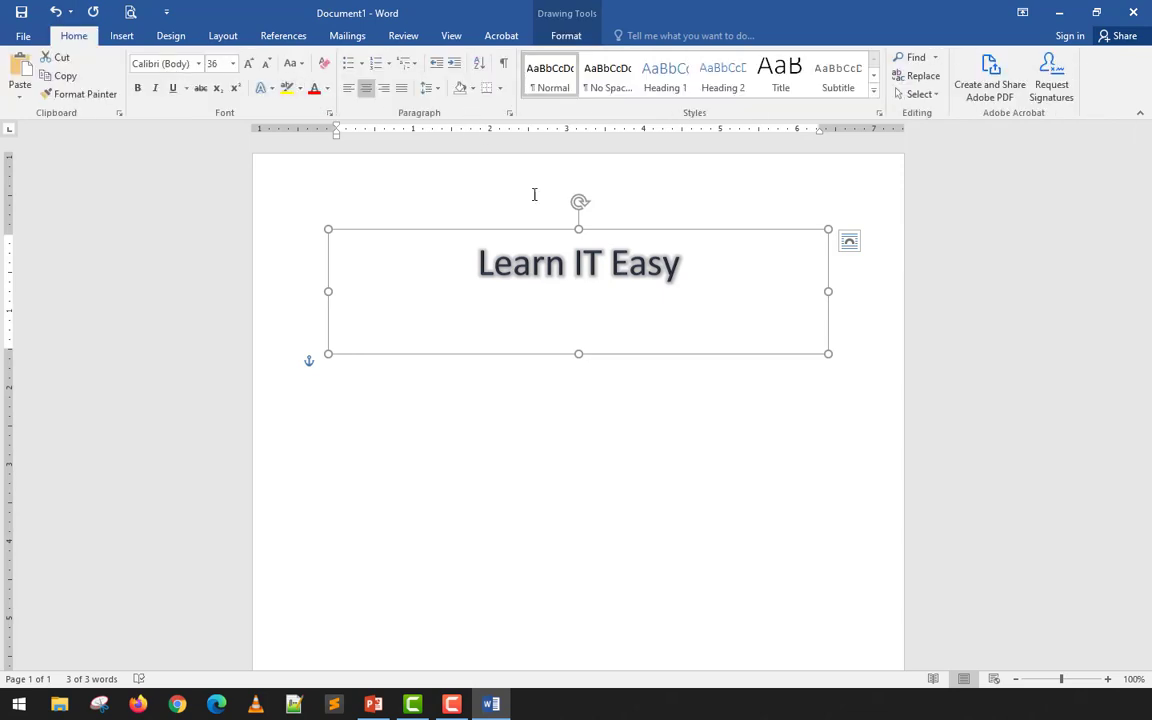
Try left, center, right and justified paragraph alignment on the "Learn IT Easy" text, finishing with center alignment.
triple_click(458, 247)
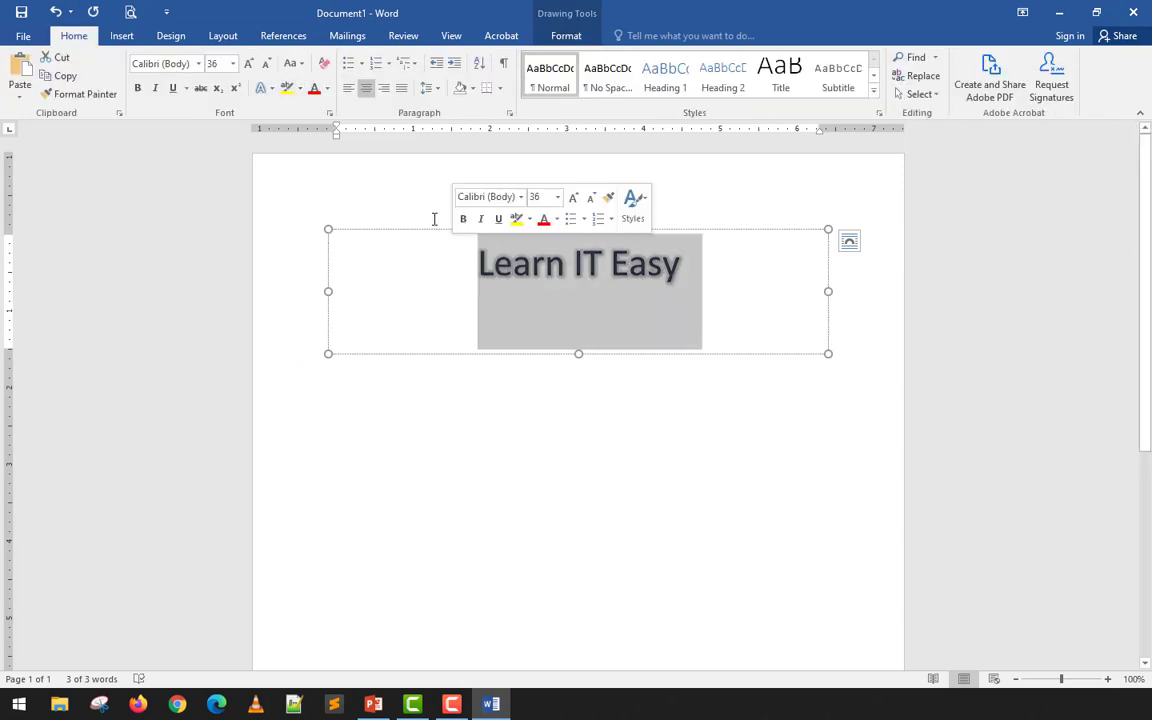
click(348, 91)
click(366, 93)
click(384, 94)
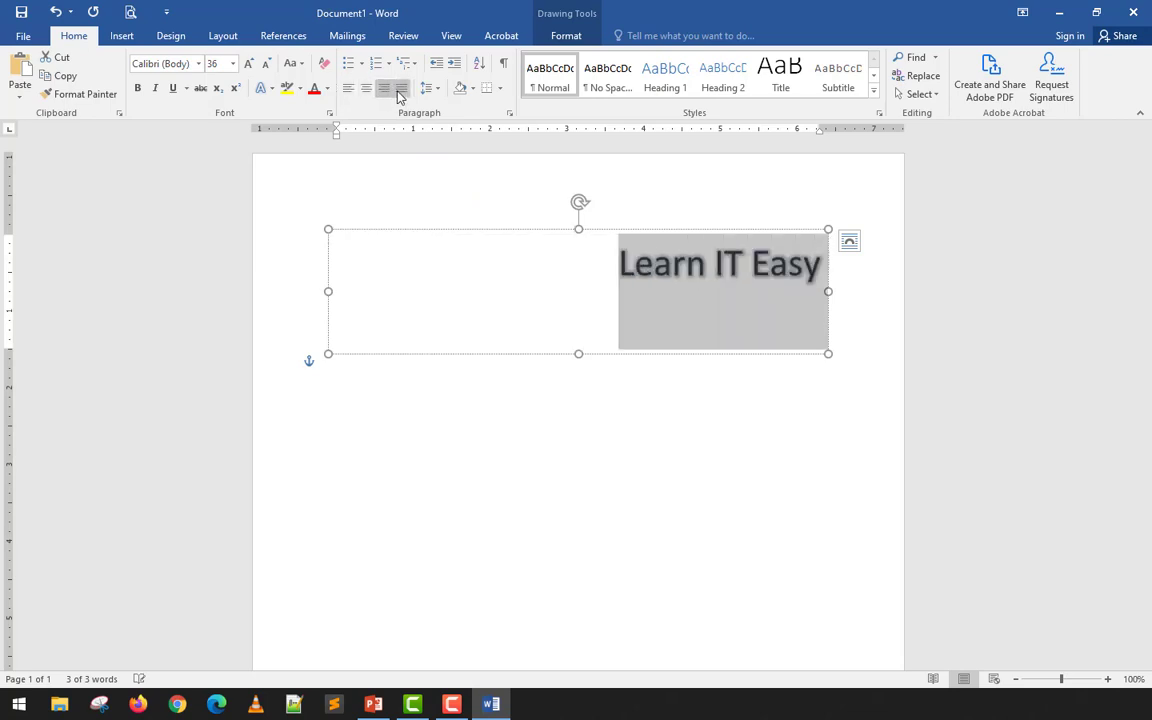
click(399, 91)
click(366, 90)
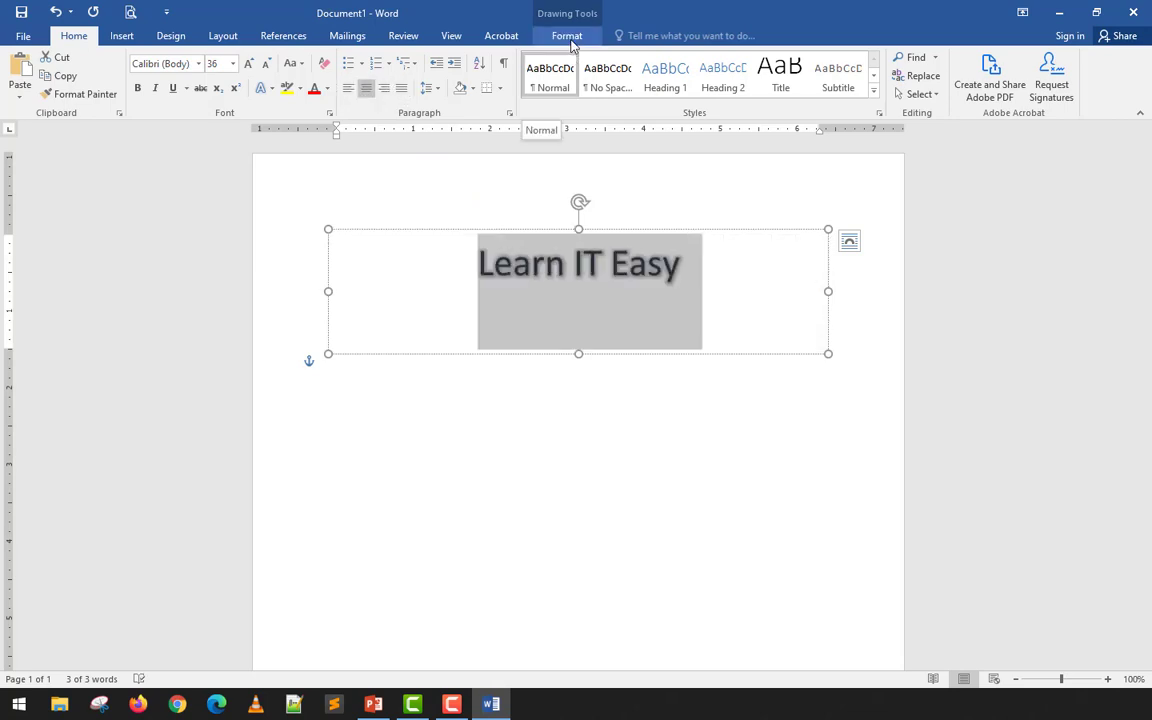
Align the "Learn IT Easy" text vertically to the Middle of its box, and also try the Bottom alignment.
click(572, 40)
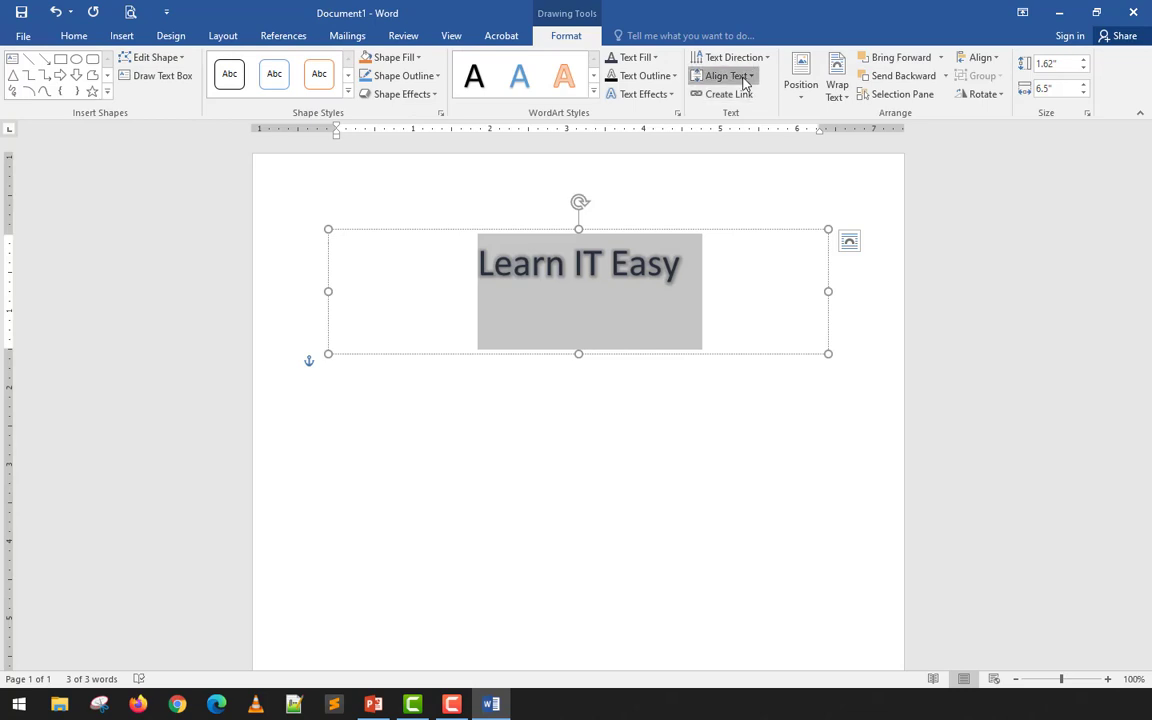
click(744, 78)
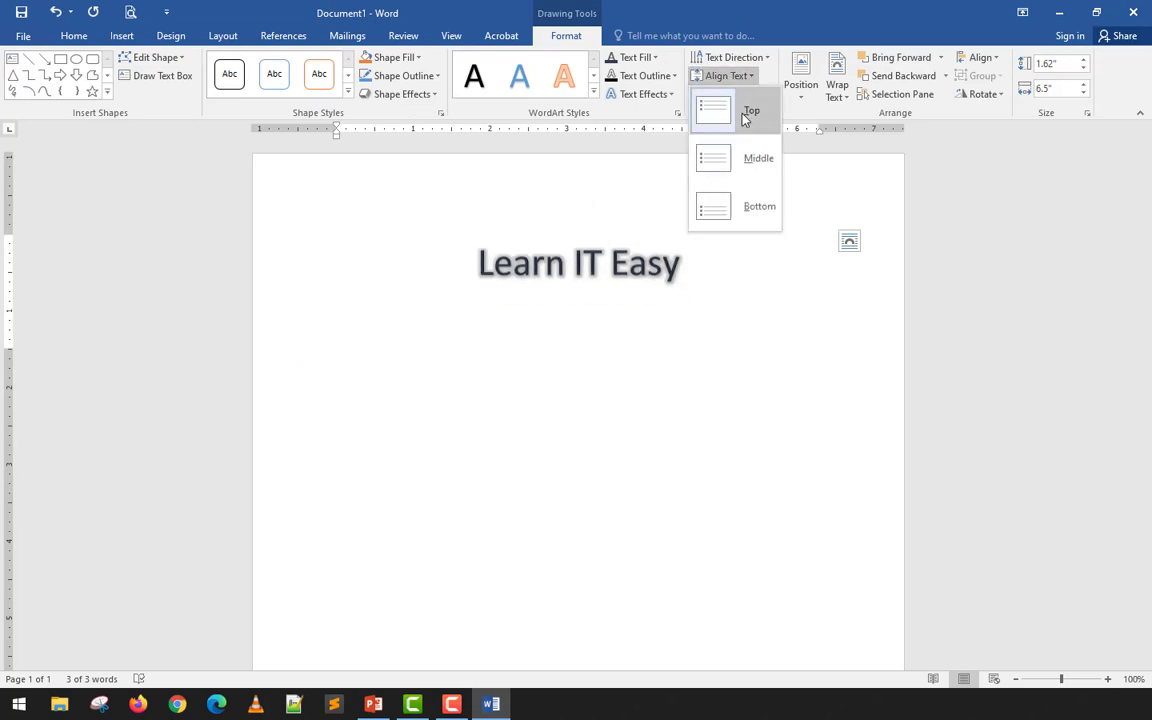
click(729, 163)
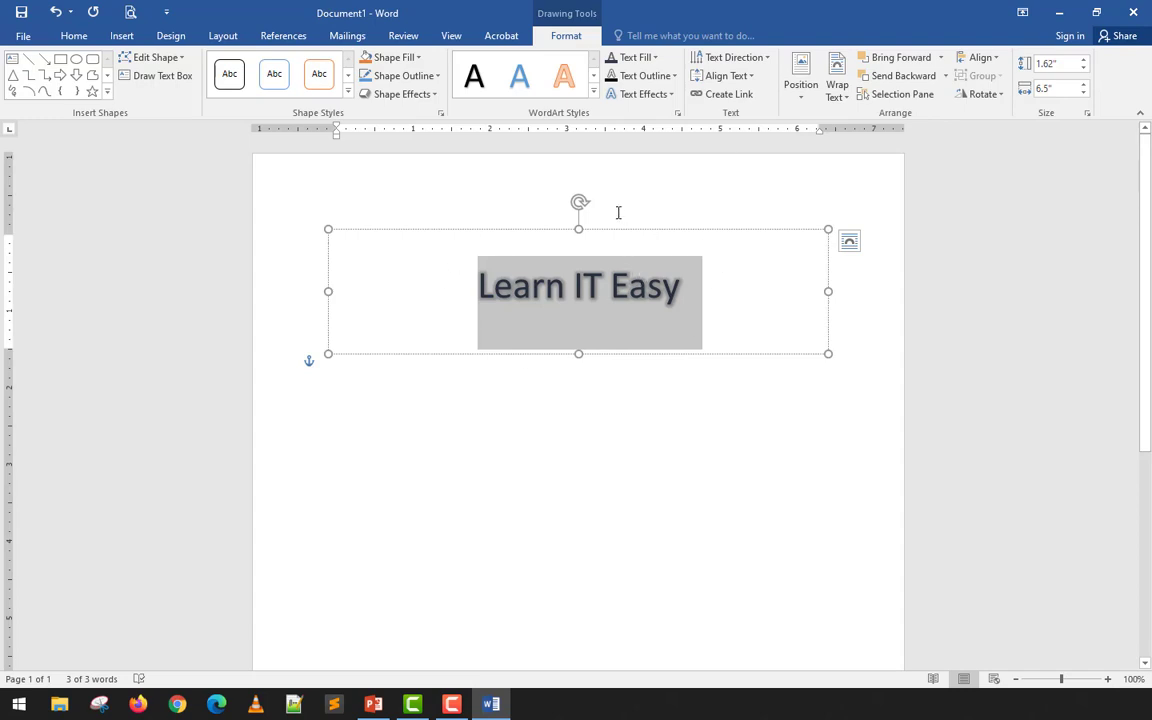
click(726, 76)
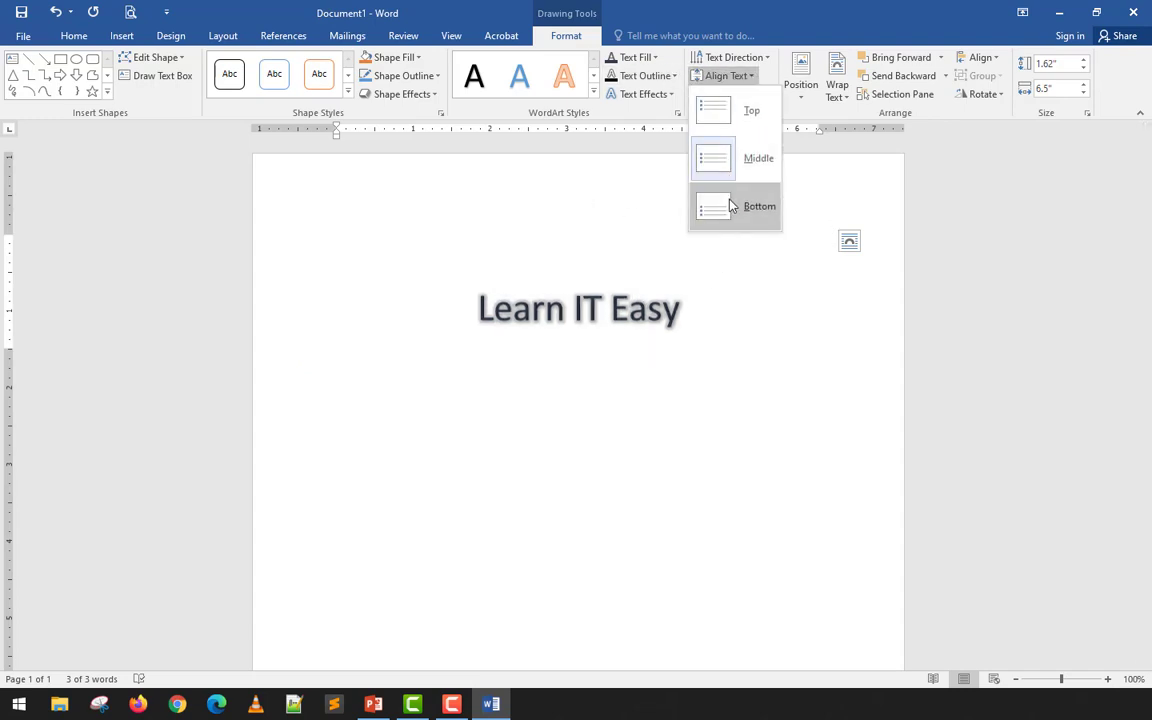
click(731, 205)
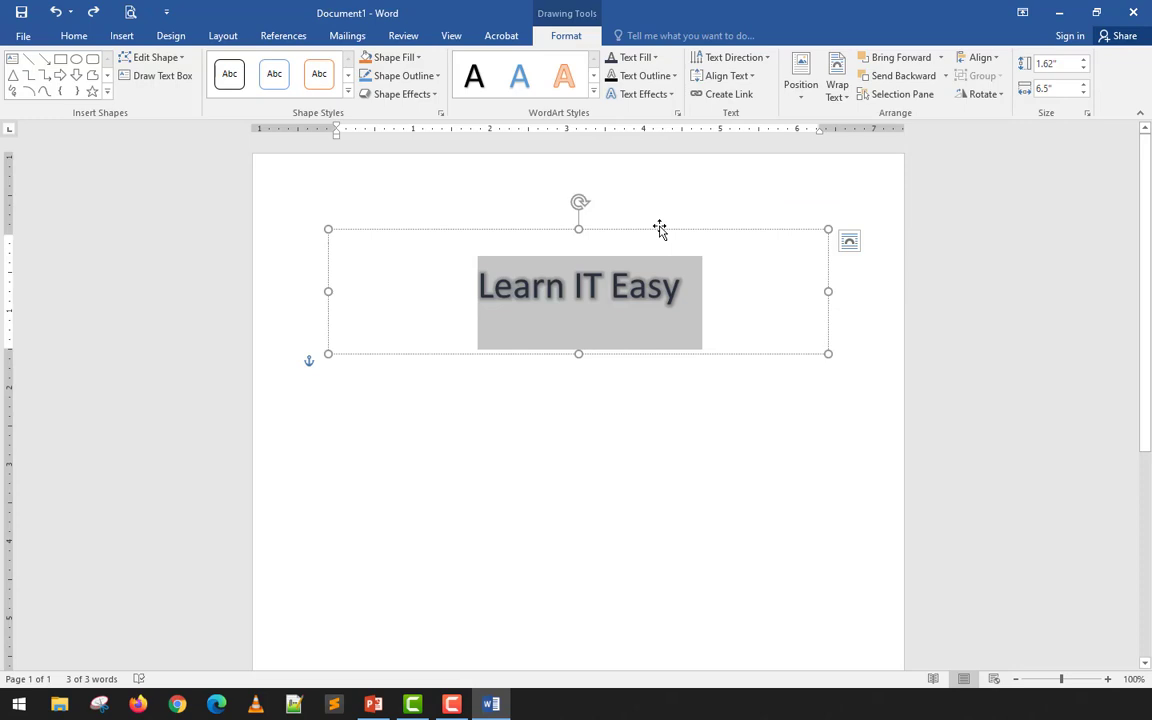
Reduce the height of the "Learn IT Easy" WordArt box to about 0.82".
key(Escape)
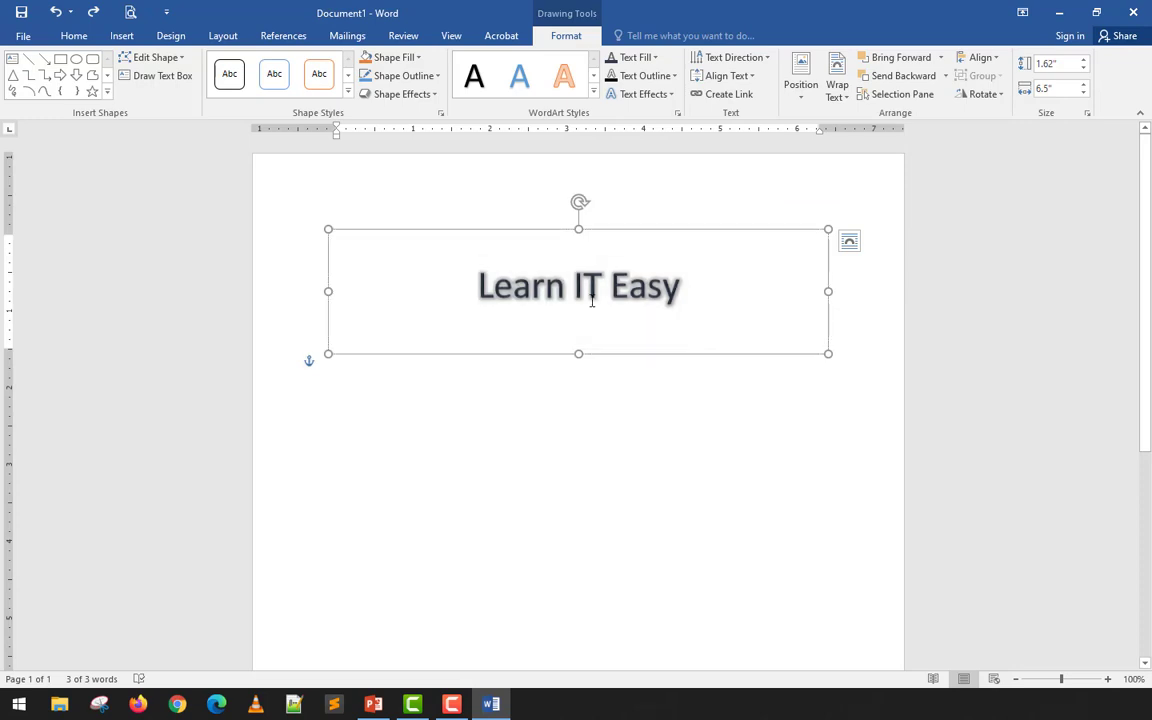
drag(577, 356, 594, 293)
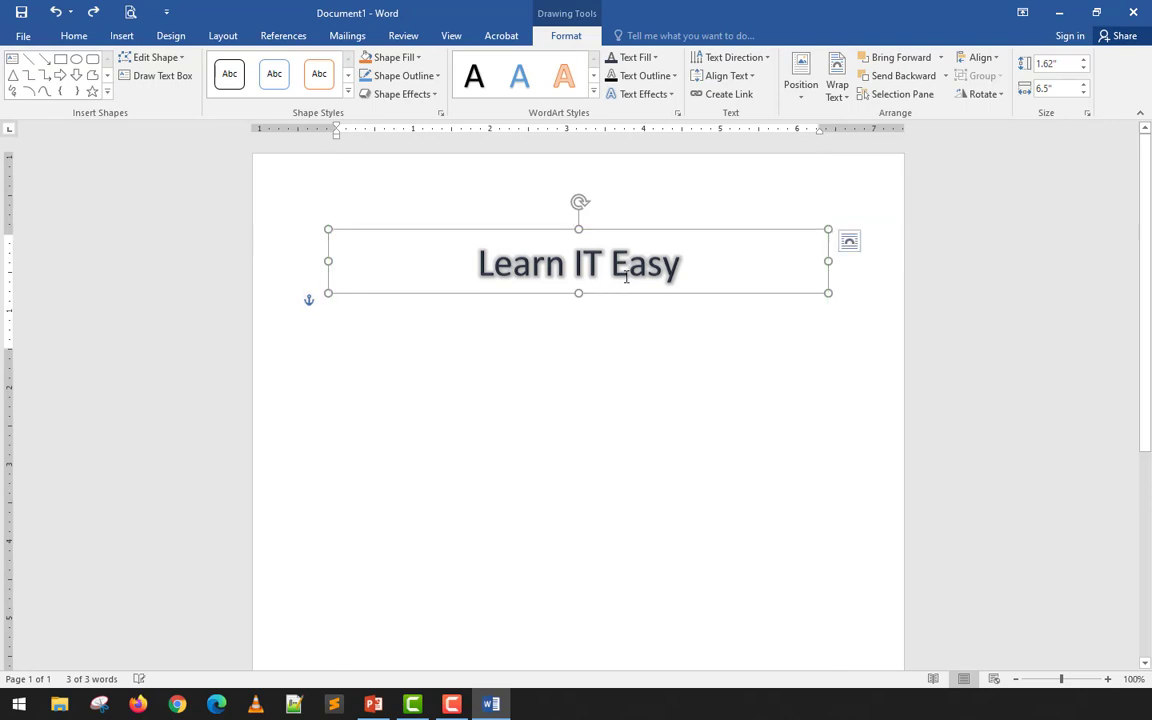
Review the Position and Wrap Text choices without applying any, and delete the "Learn IT Easy" WordArt from the page.
click(800, 96)
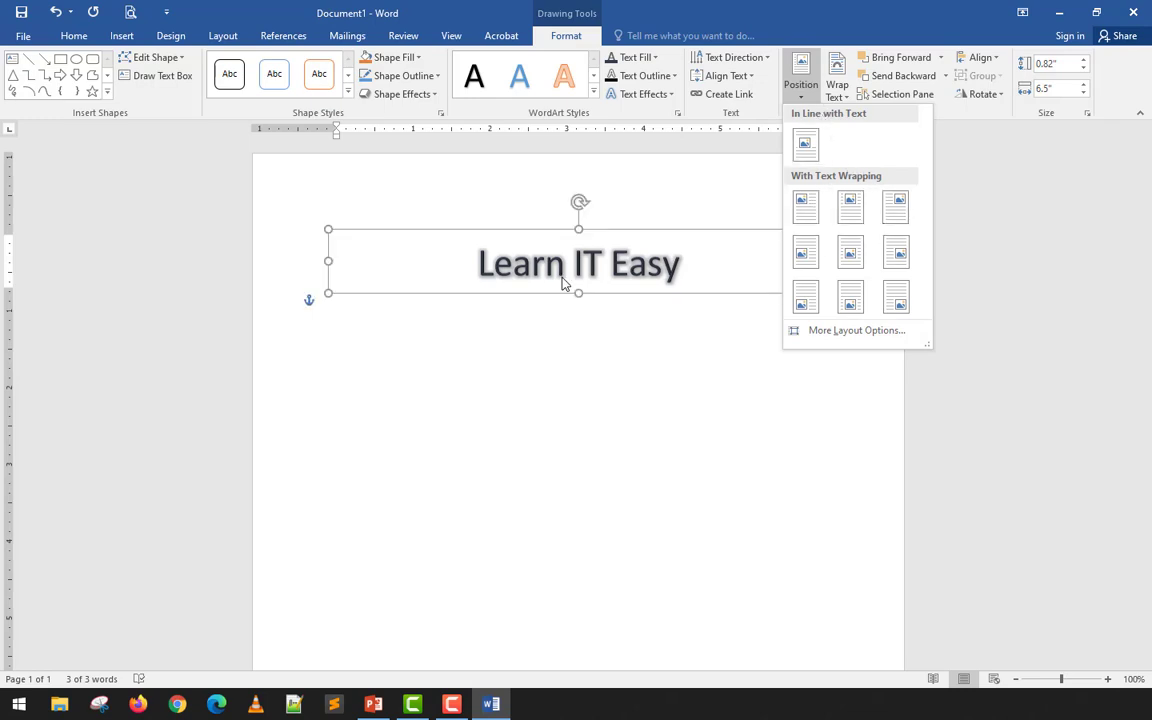
click(801, 92)
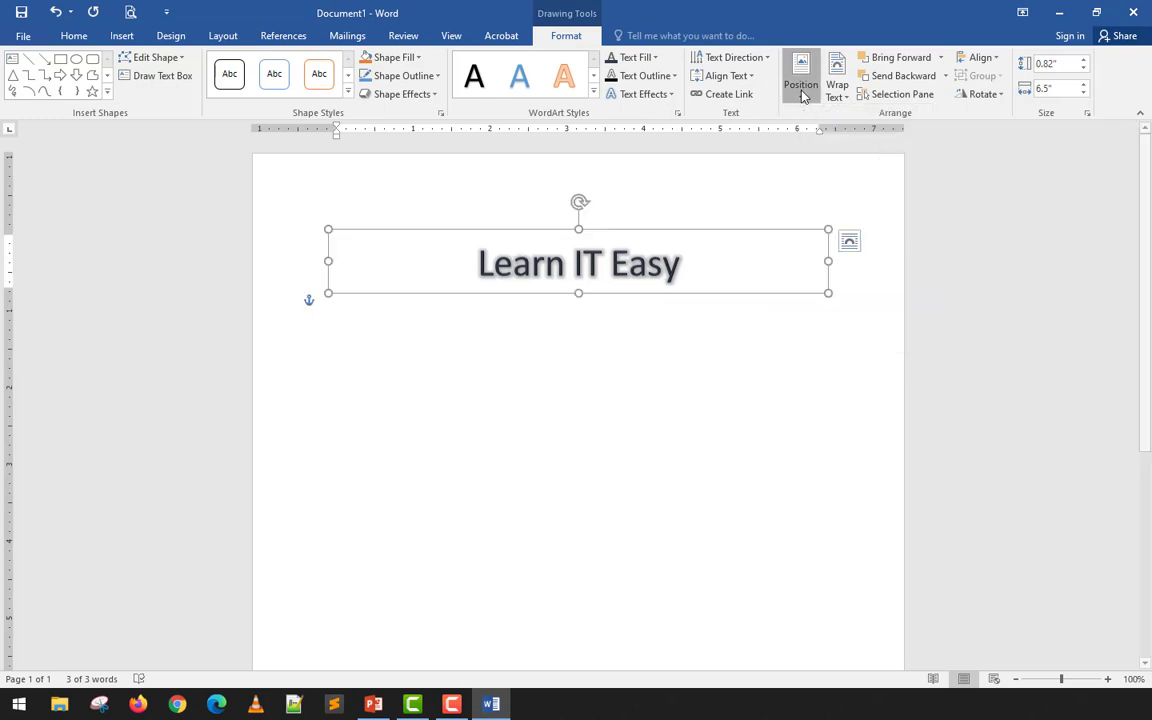
click(838, 92)
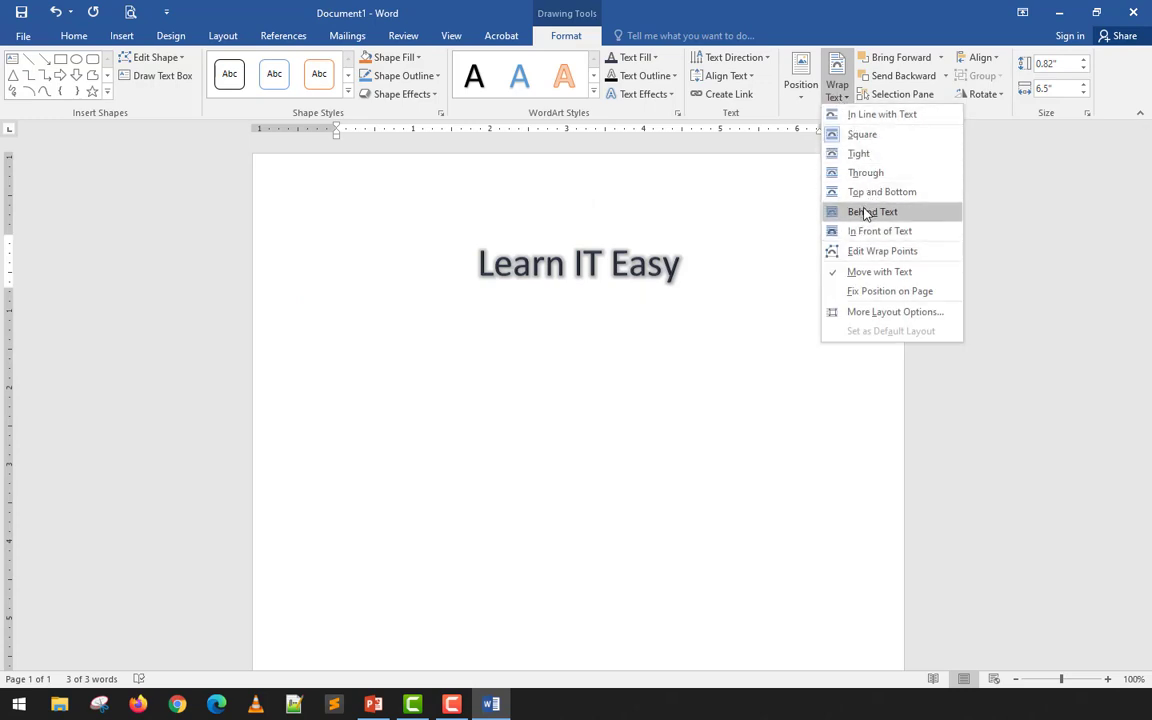
click(908, 19)
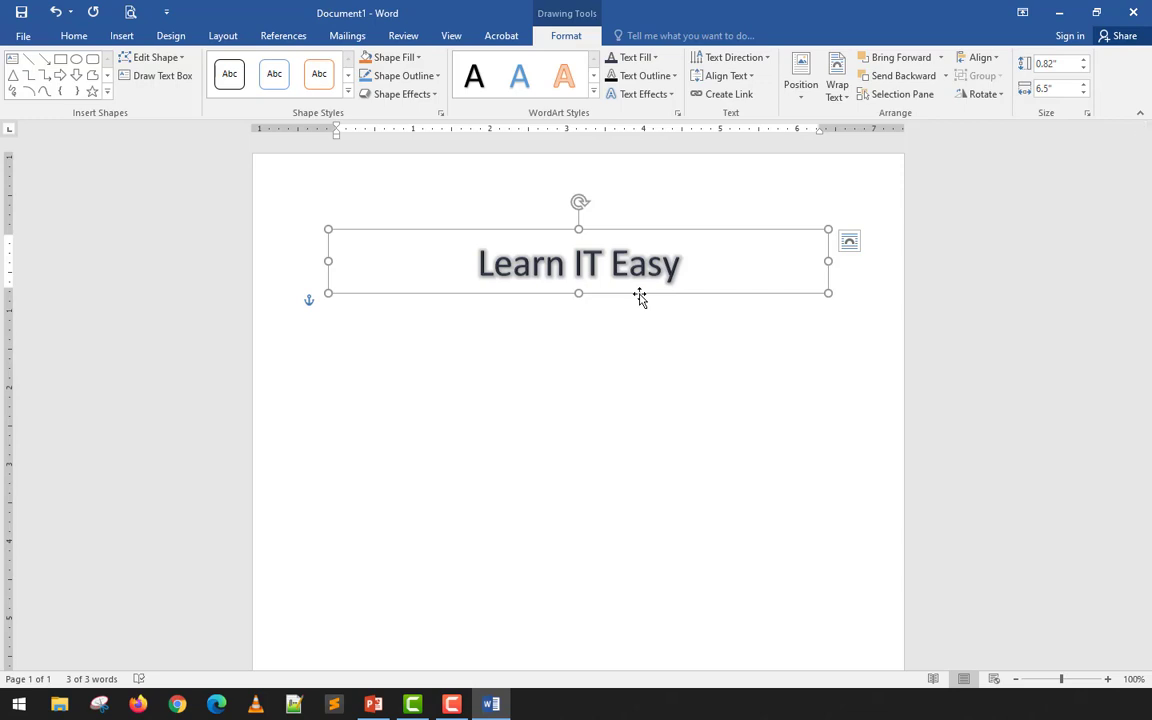
key(Delete)
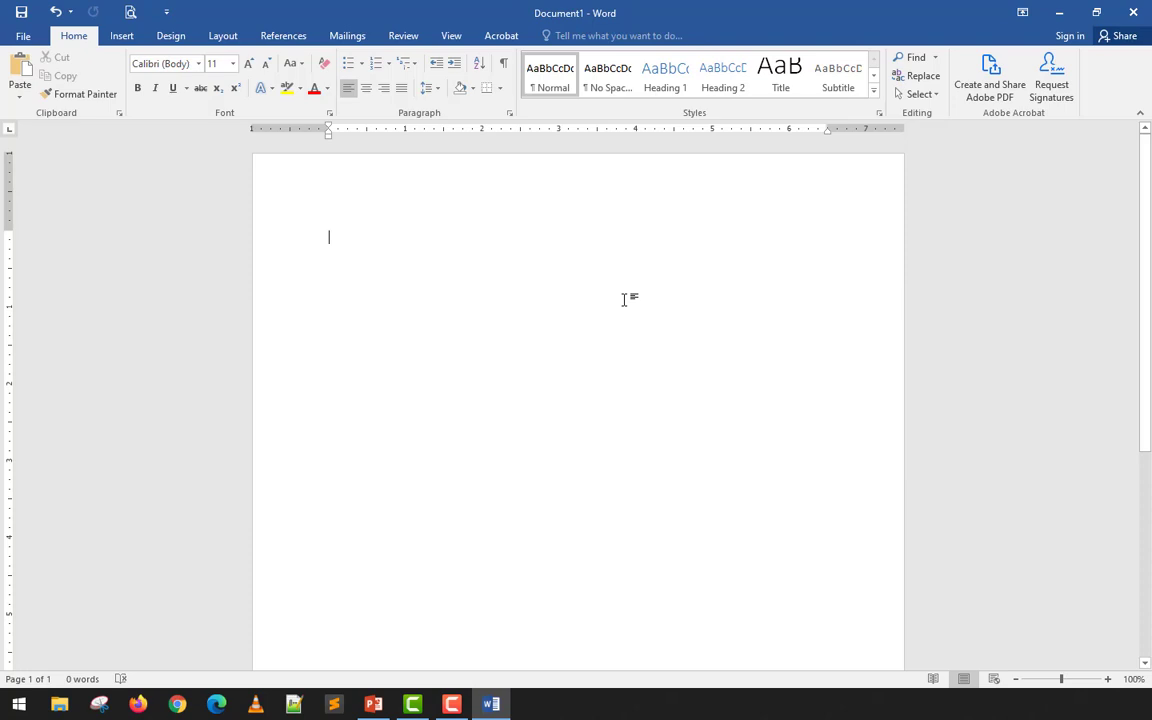
Look at the WordArt styles, and insert the built-in Austin Sidebar text box into the empty document.
click(131, 37)
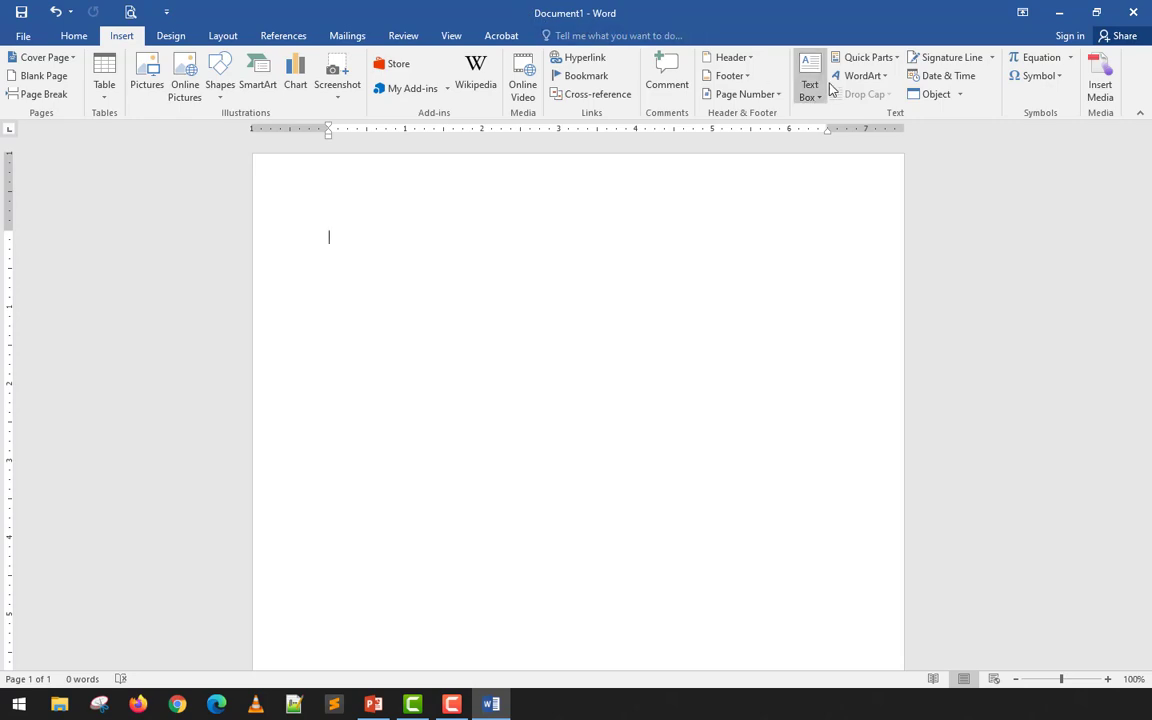
click(861, 75)
click(780, 7)
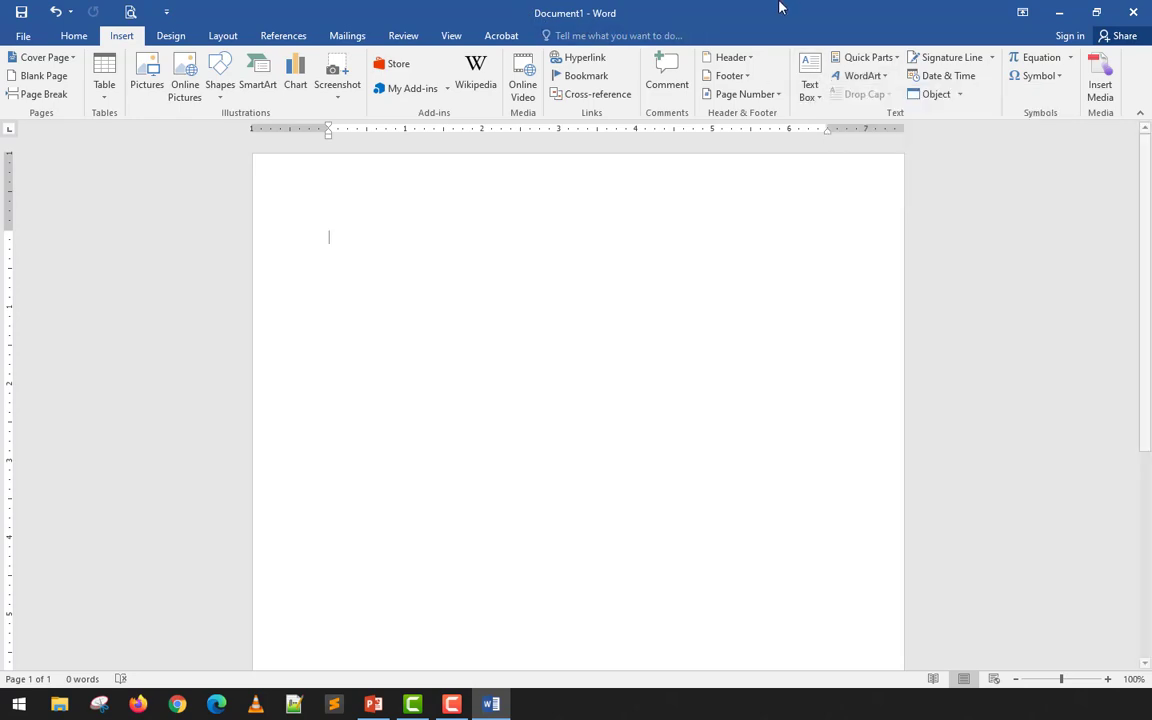
click(815, 98)
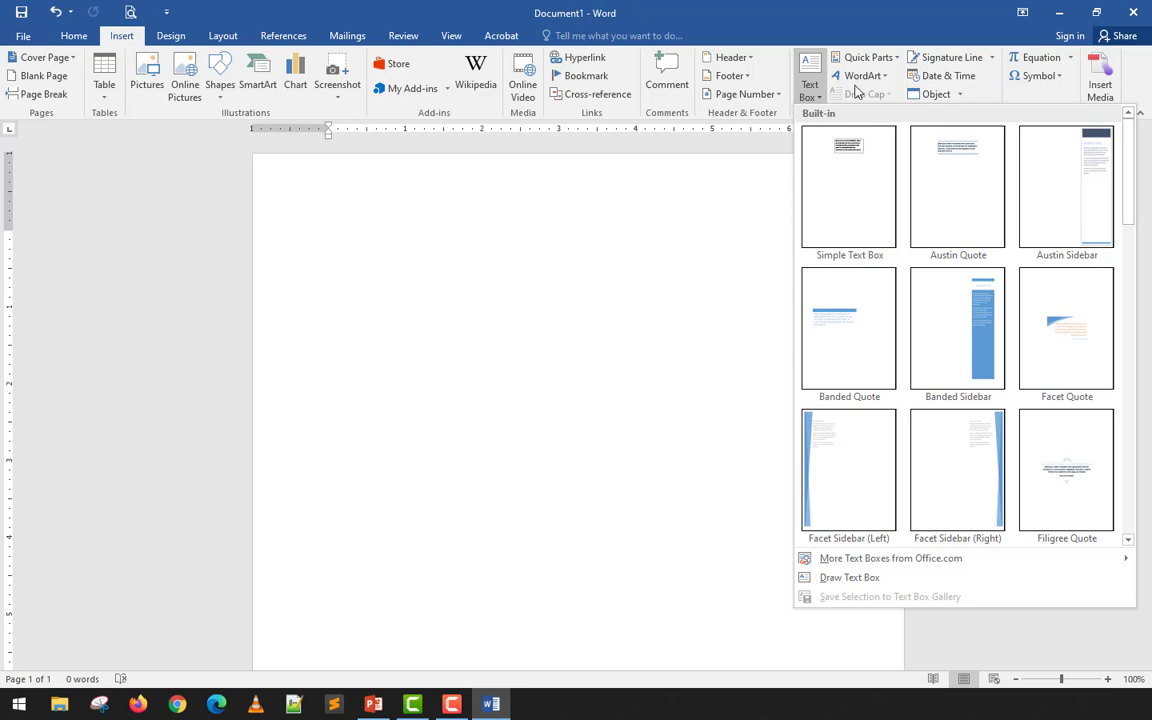
click(1055, 198)
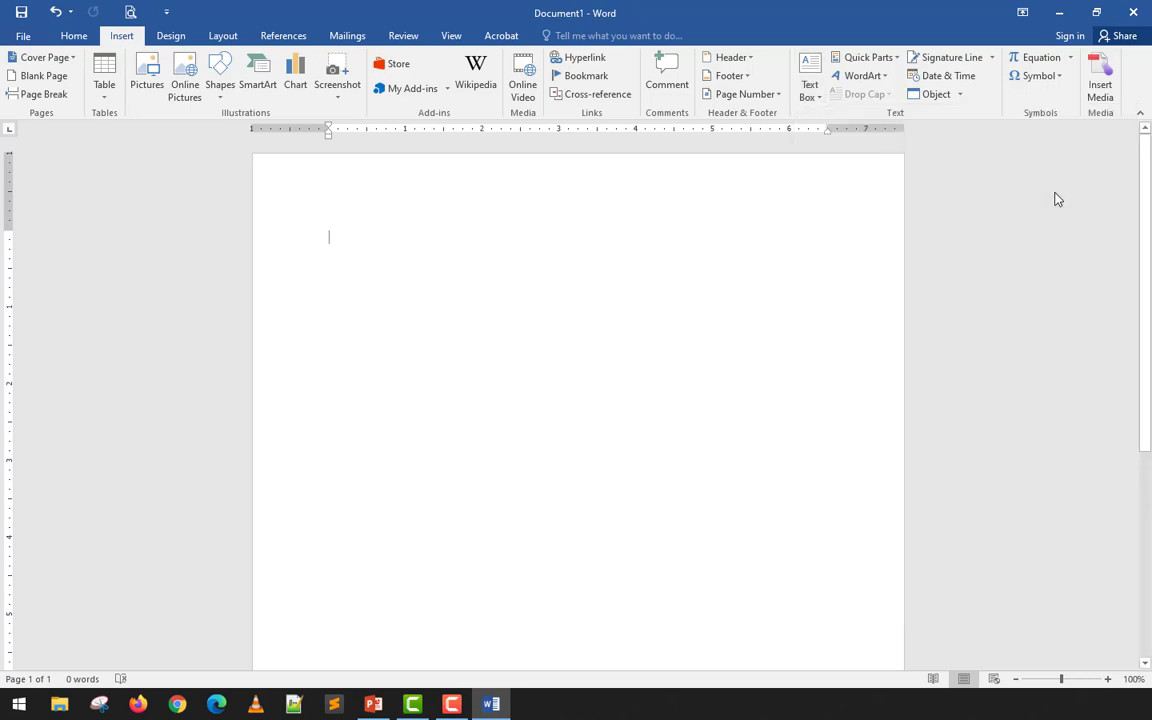
Inspect the Austin Sidebar's title and body placeholders down the page, and undo its insertion.
click(635, 334)
scroll(635, 335, down, 5)
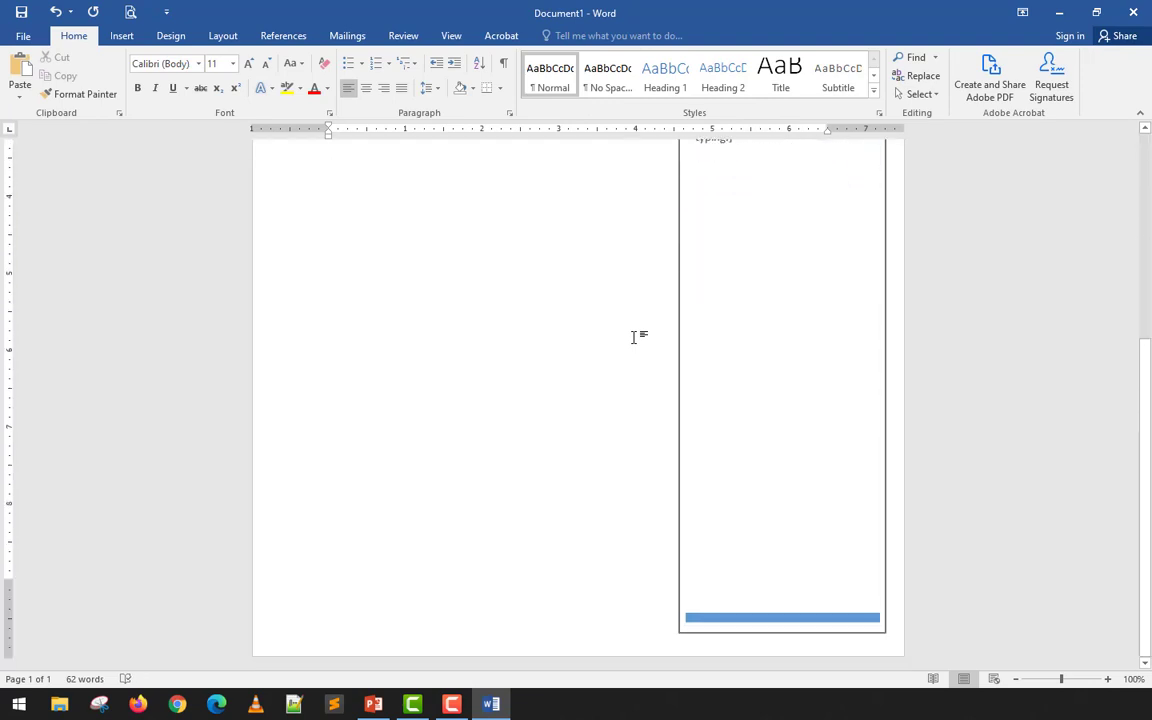
scroll(635, 337, up, 5)
click(748, 239)
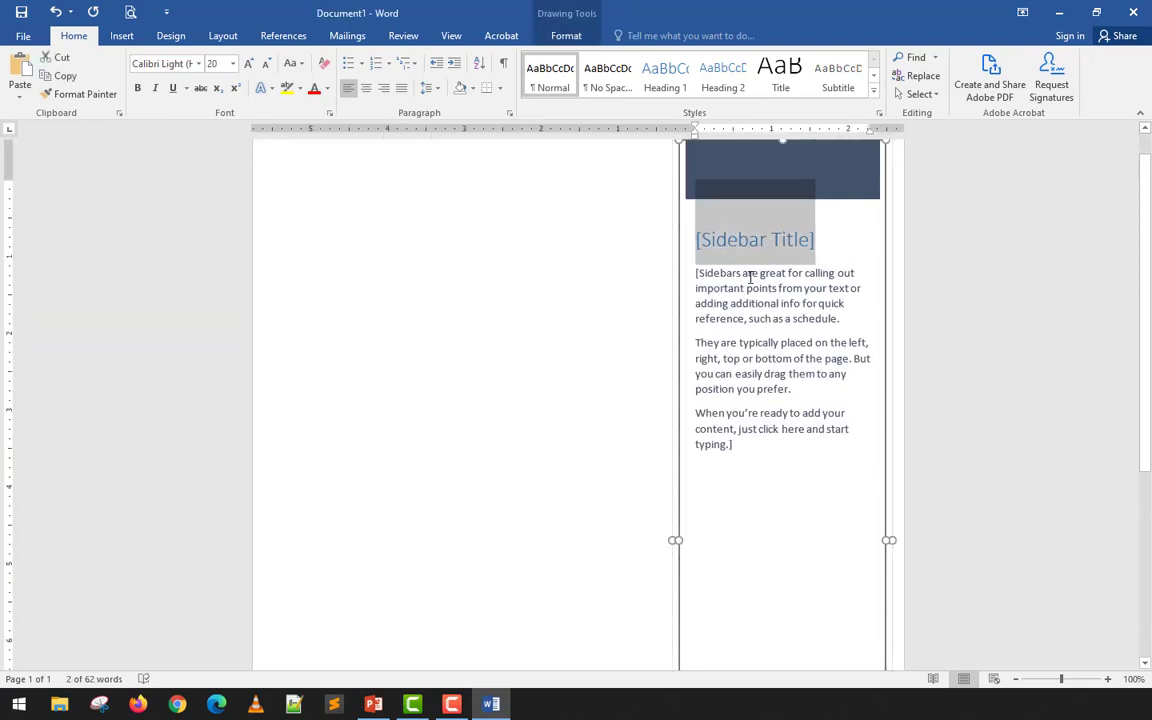
click(750, 276)
scroll(647, 308, up, 1)
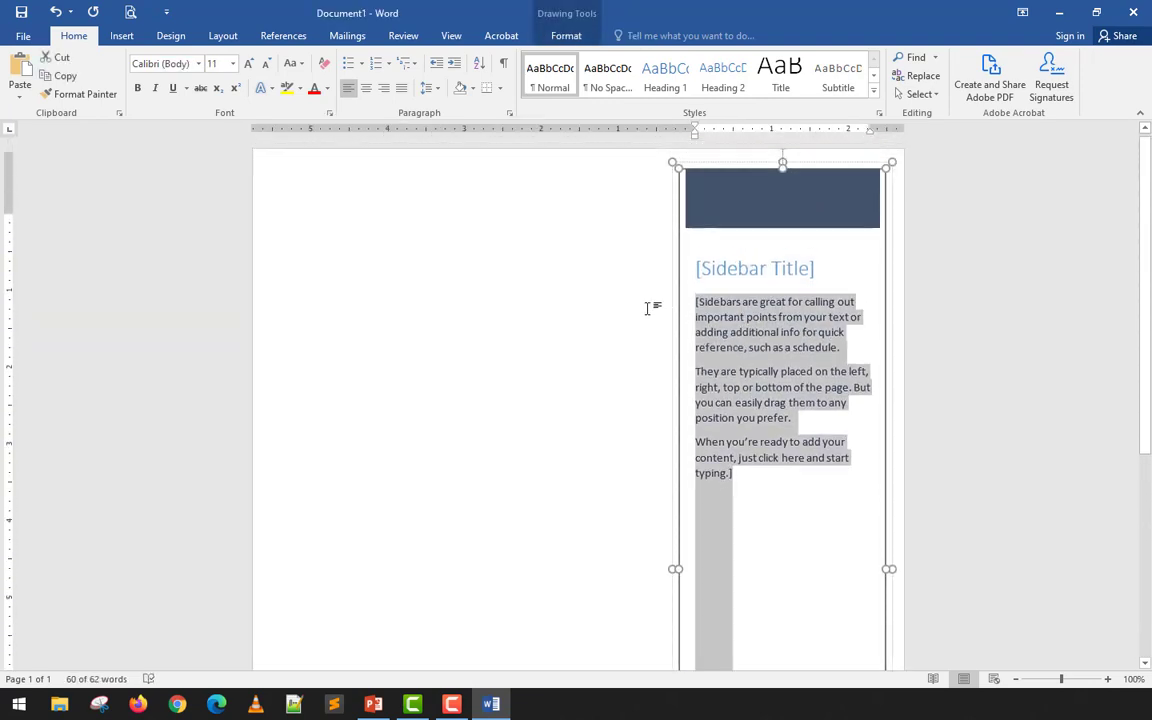
click(555, 321)
key(ctrl+z)
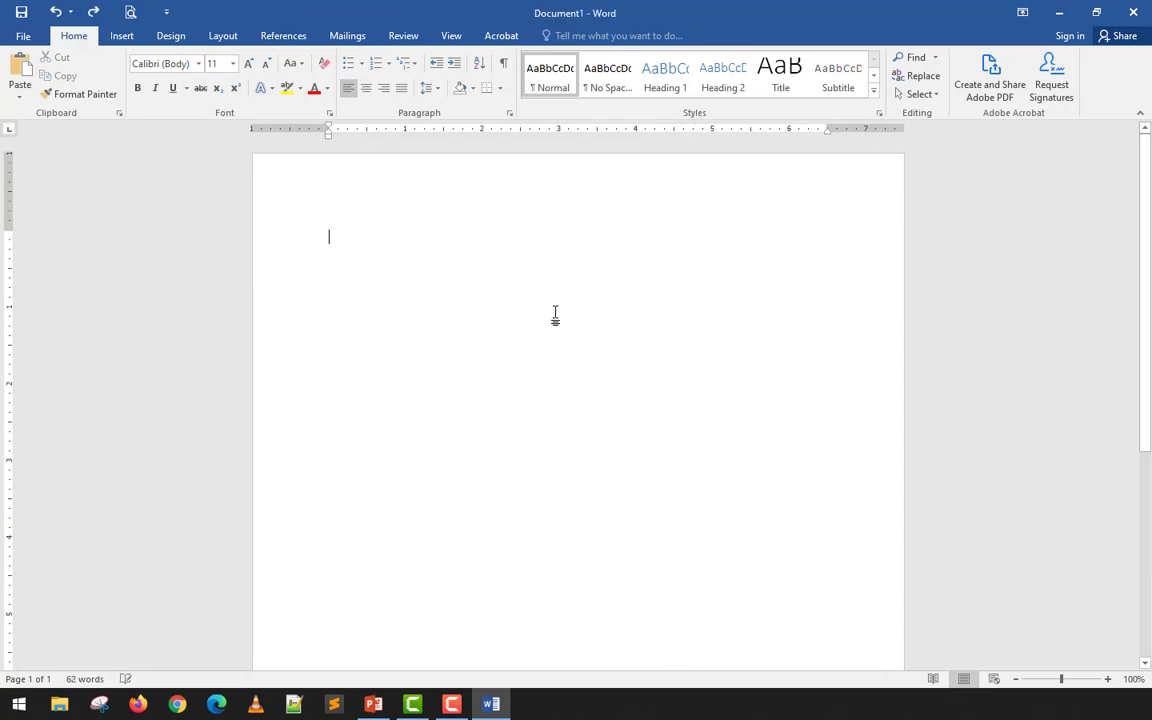
Insert the built-in Facet Quote text box, look it over, and undo its insertion.
click(121, 35)
click(822, 84)
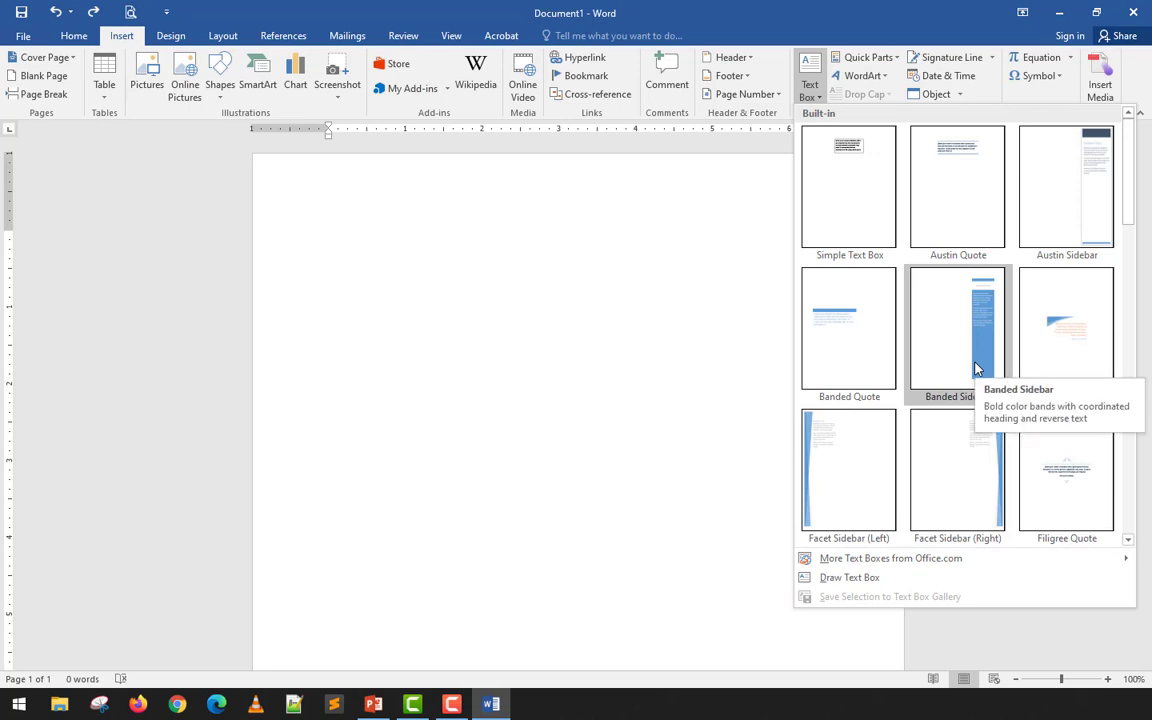
click(1040, 342)
scroll(718, 340, down, 3)
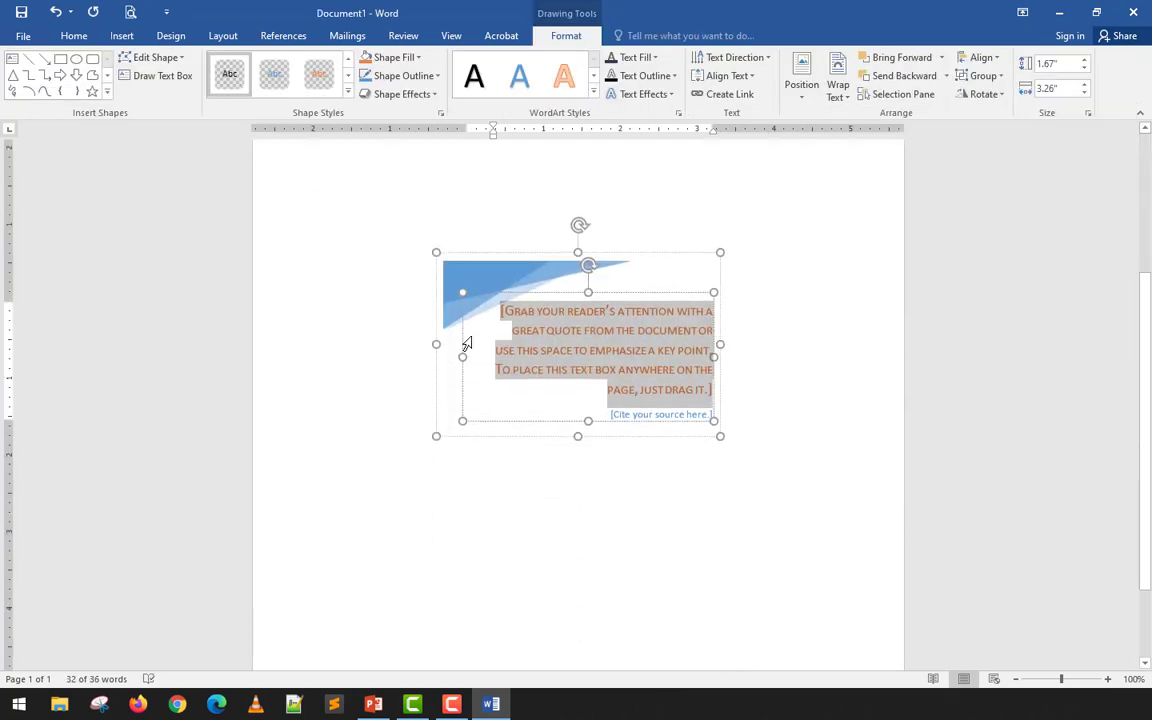
key(ctrl+z)
Insert the built-in Filigree Quote text box and deselect it to view it on the page.
click(121, 35)
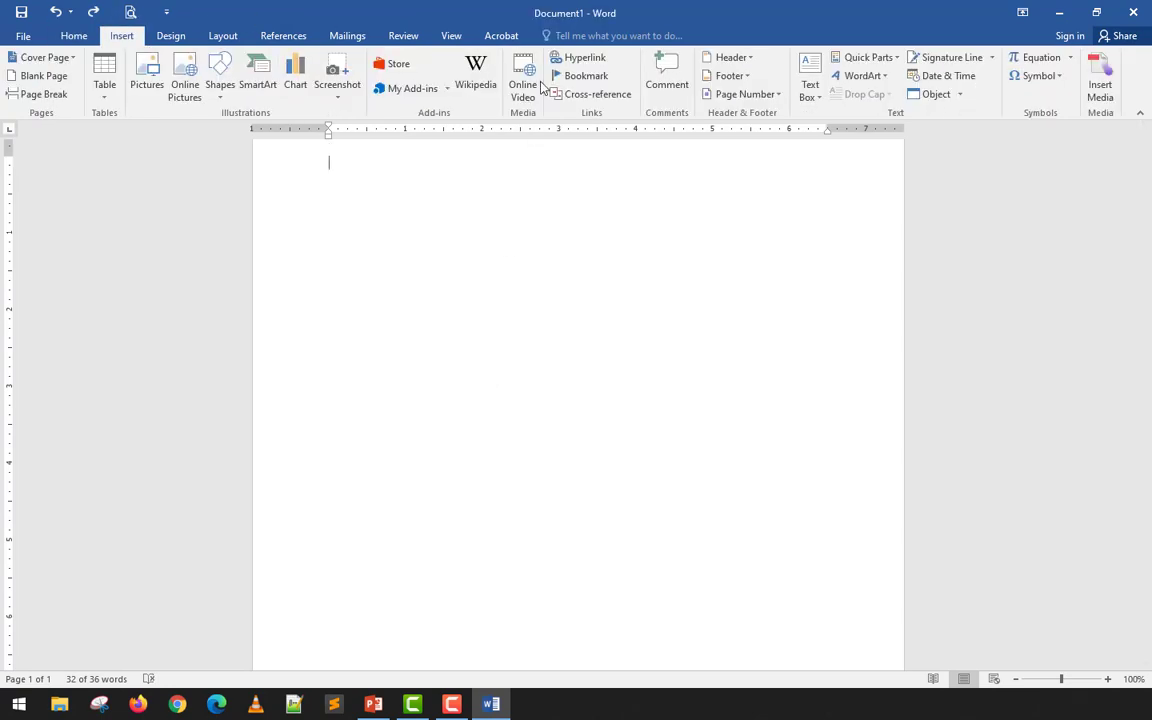
click(811, 94)
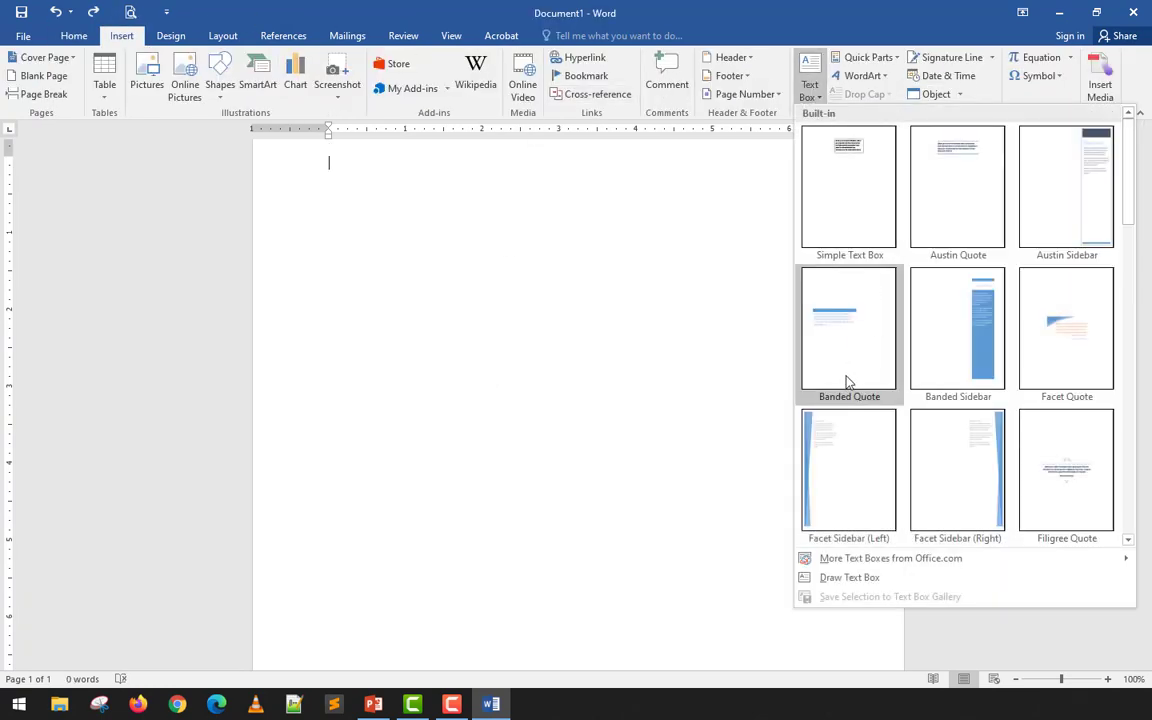
click(1062, 465)
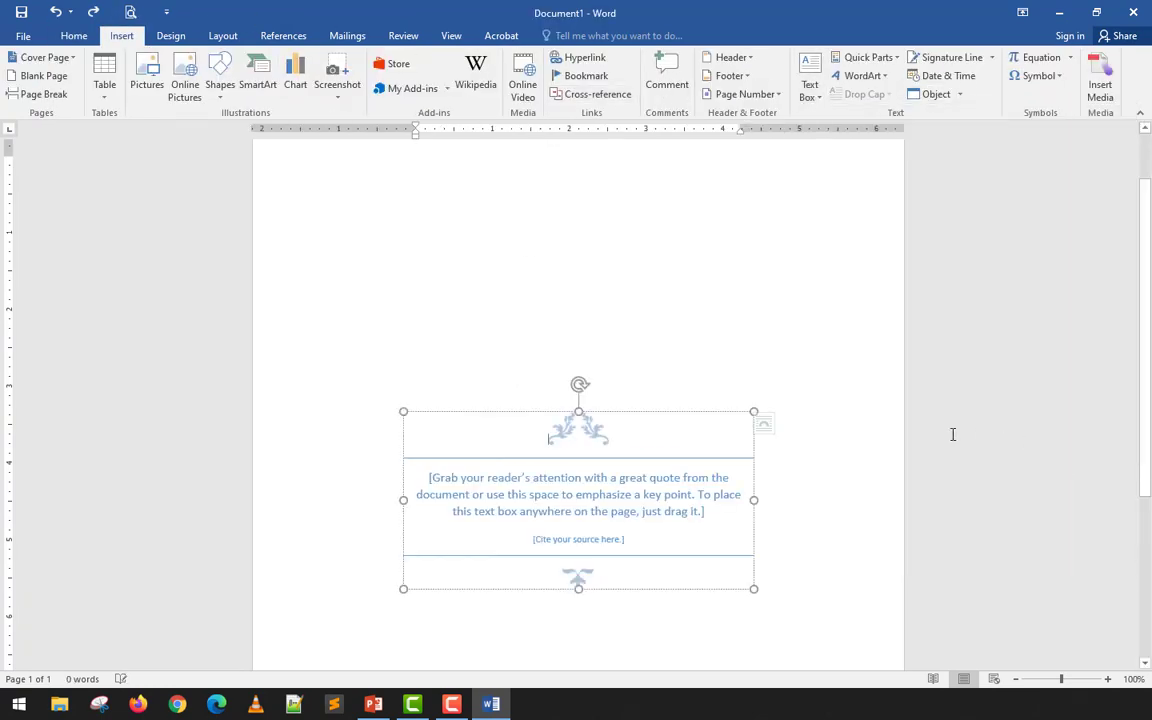
click(835, 412)
scroll(830, 406, down, 3)
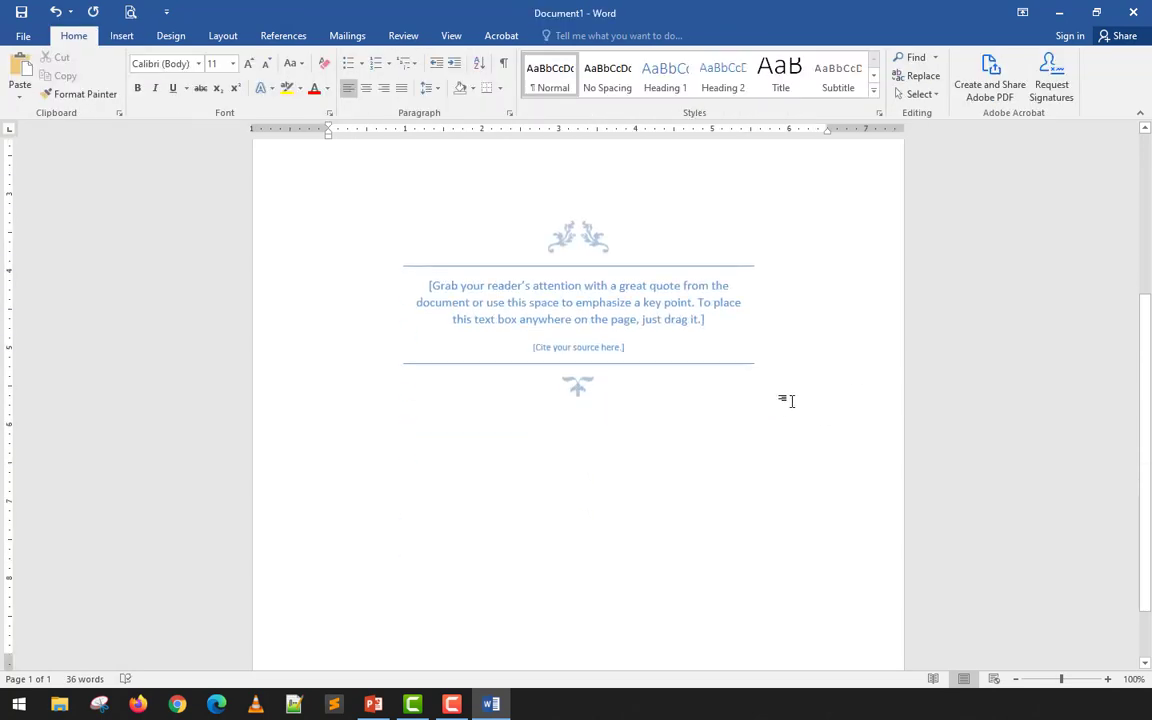
Inspect the Filigree Quote's text placeholder and undo the insertion of the text box.
click(440, 286)
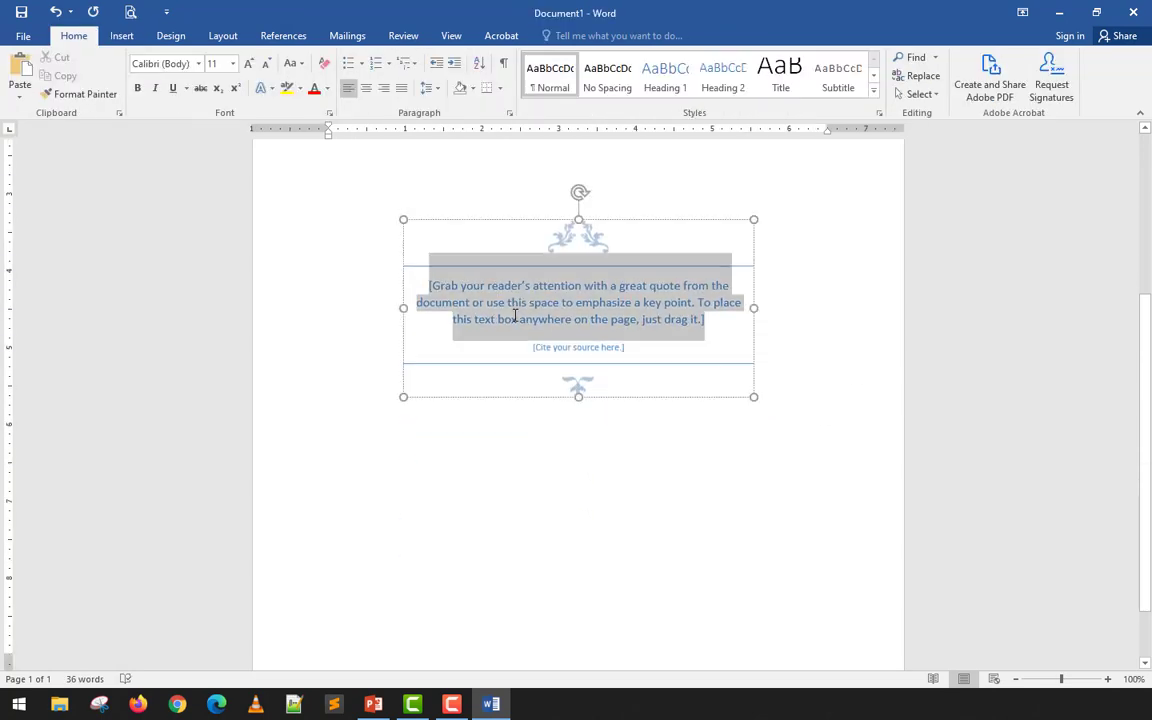
click(312, 388)
scroll(342, 378, up, 3)
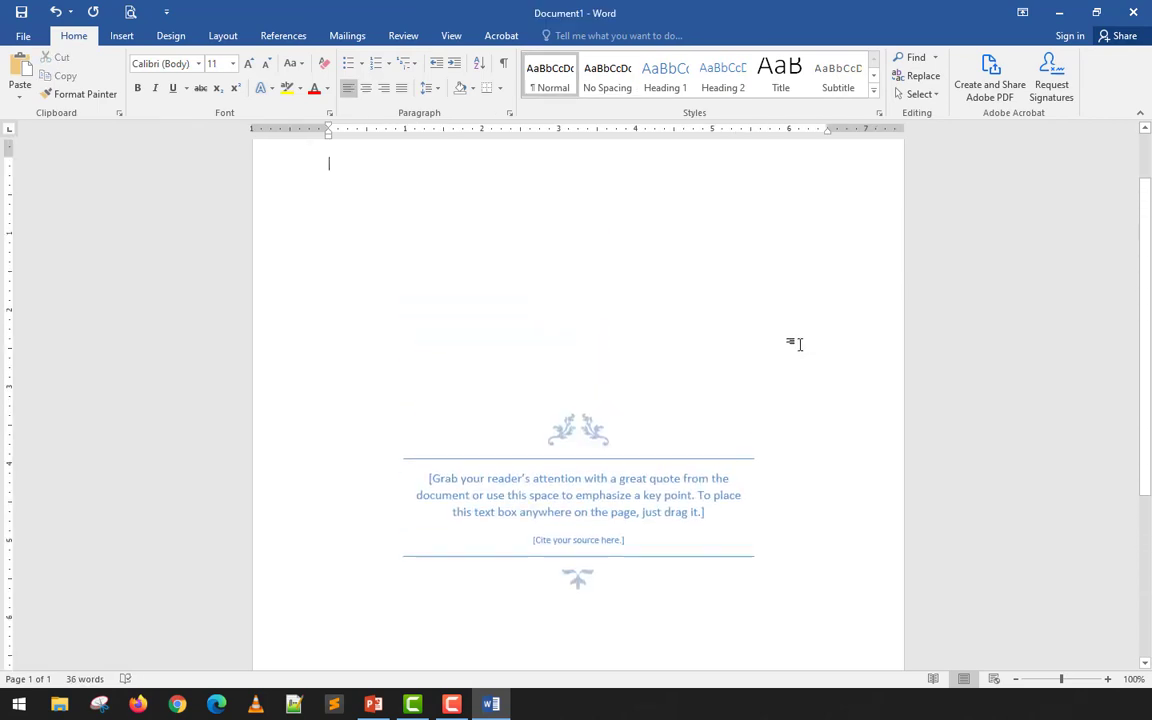
key(ctrl+z)
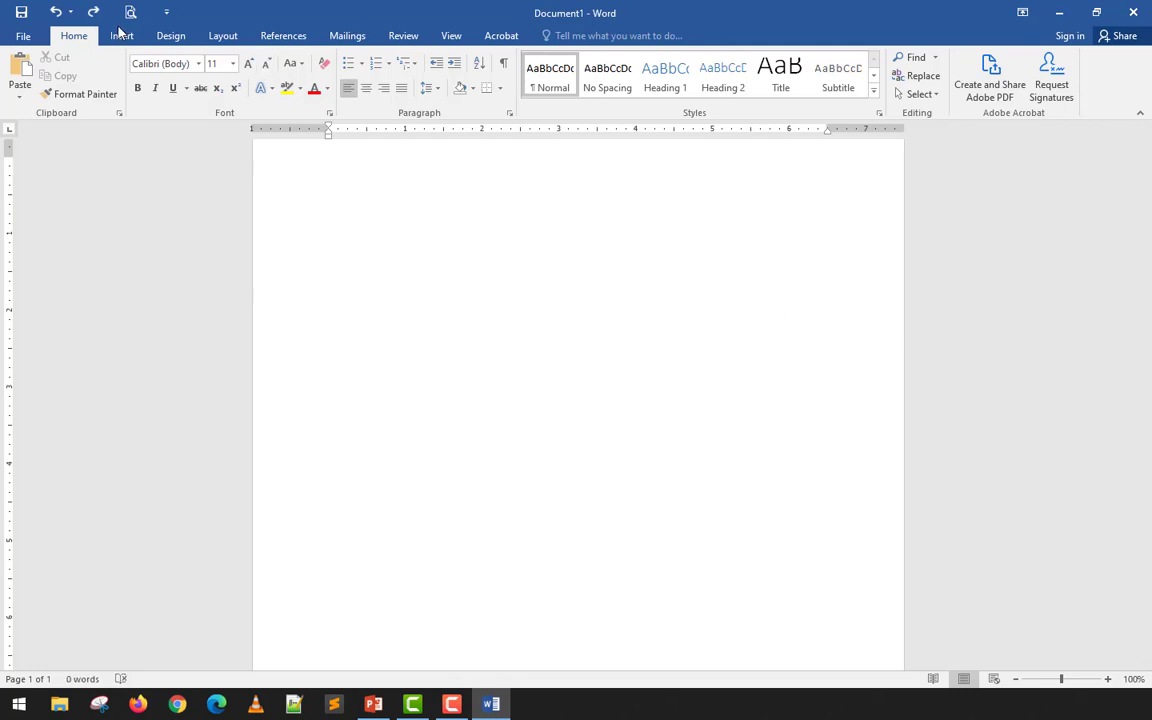
Look at the built-in text box designs and the Draw Text Box option, and view the page layout settings.
click(121, 36)
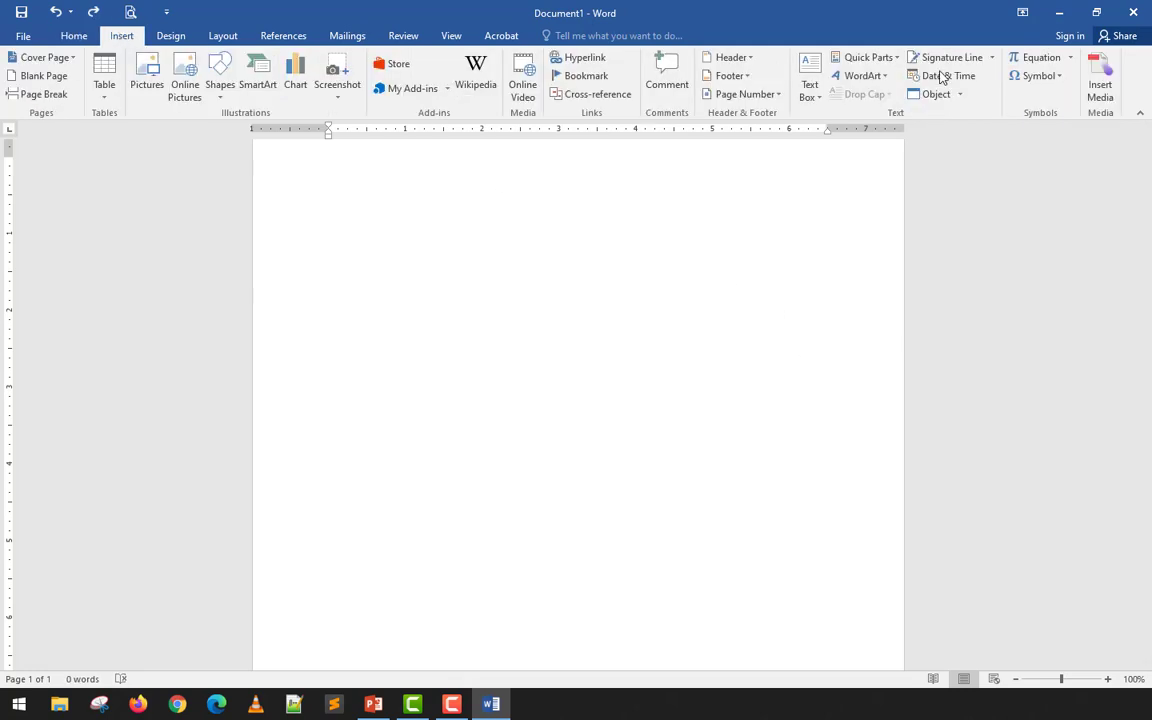
click(811, 96)
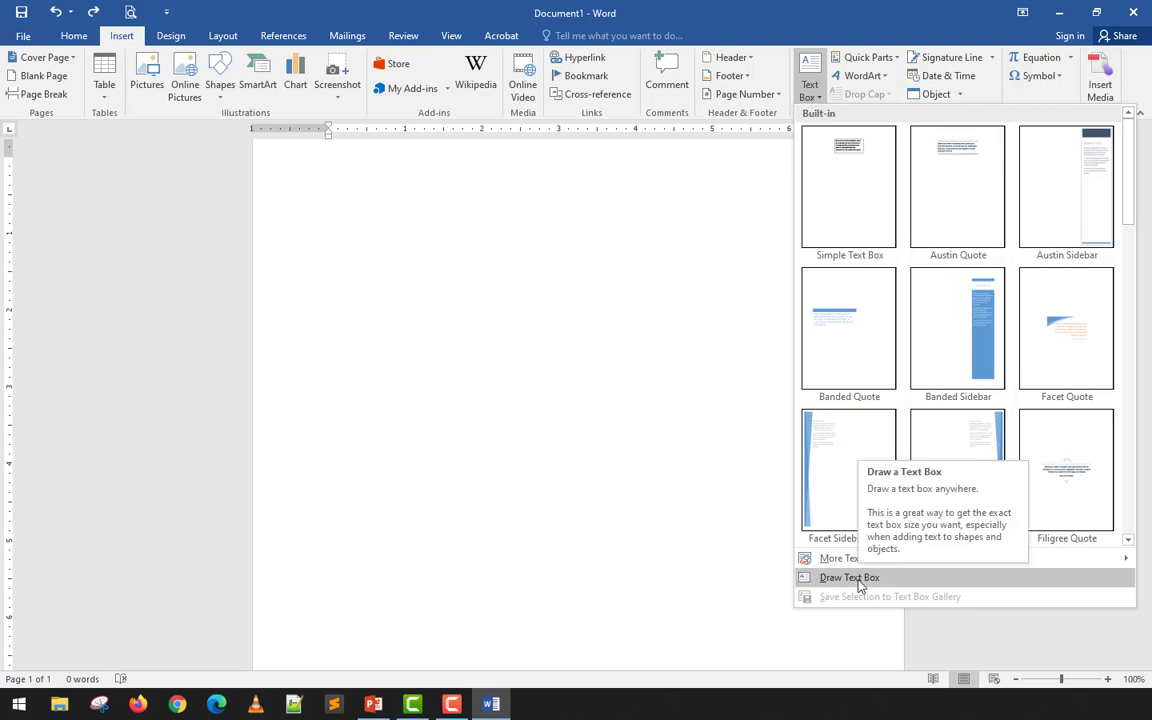
click(681, 455)
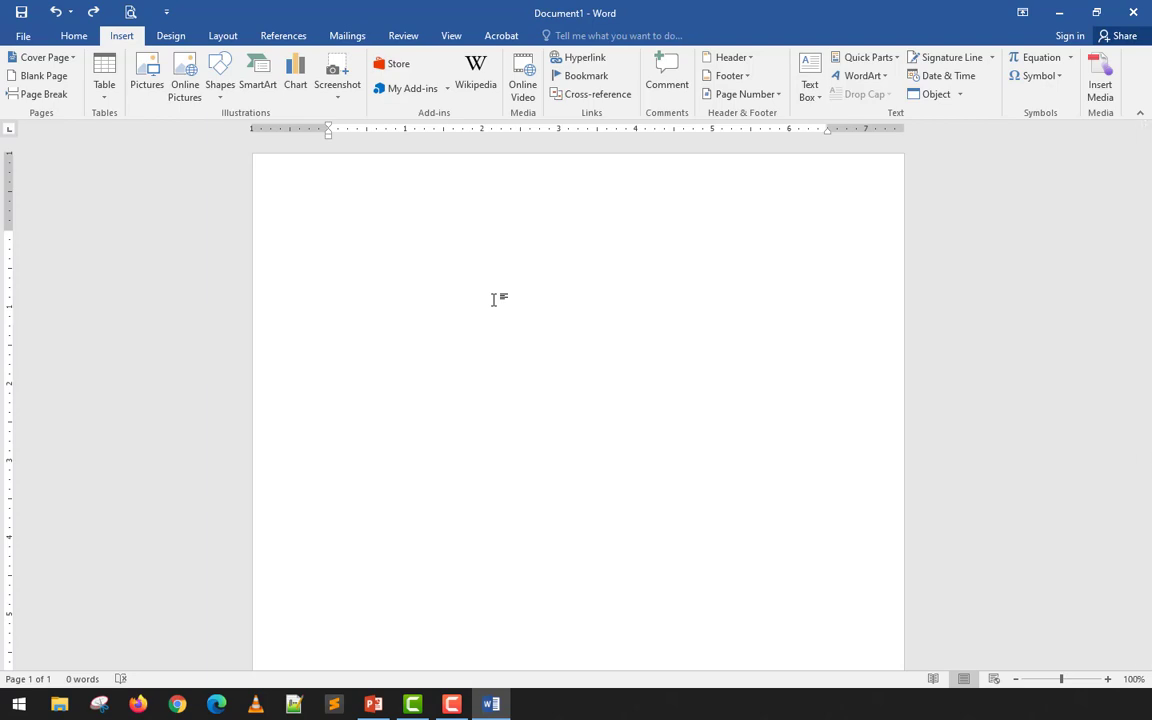
click(229, 36)
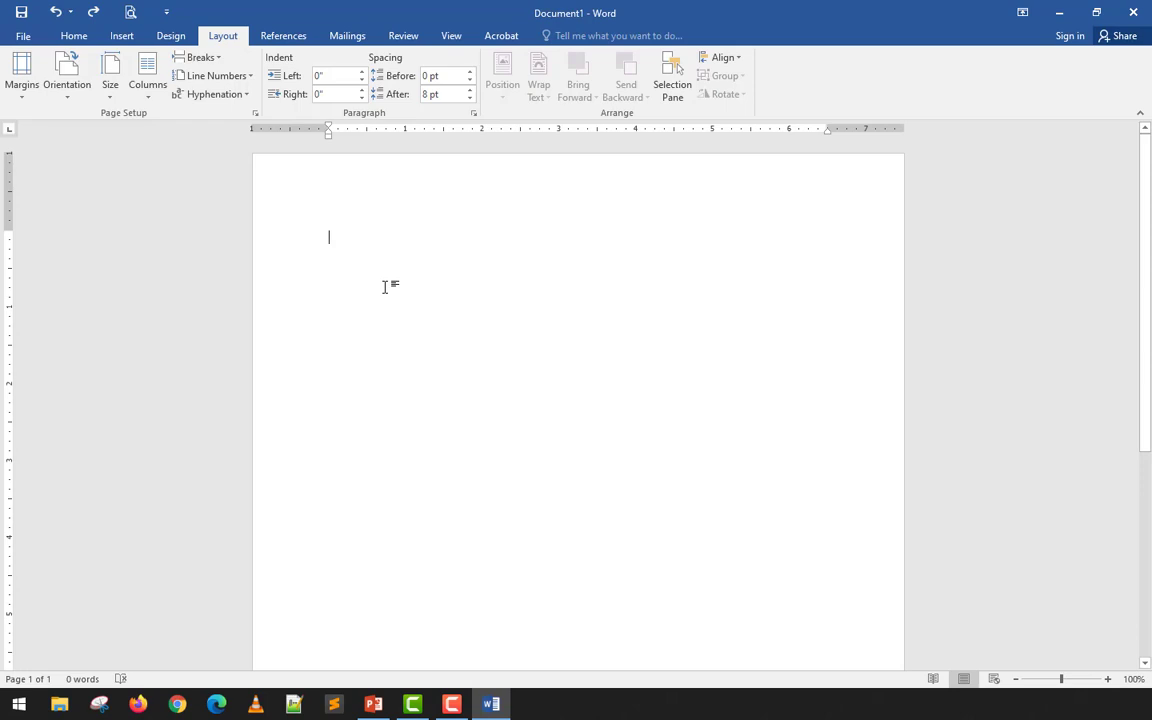
Switch to Paint through the Run dialog, maximize its window, and undo the test brush stroke on the canvas.
key(super+r)
key(Return)
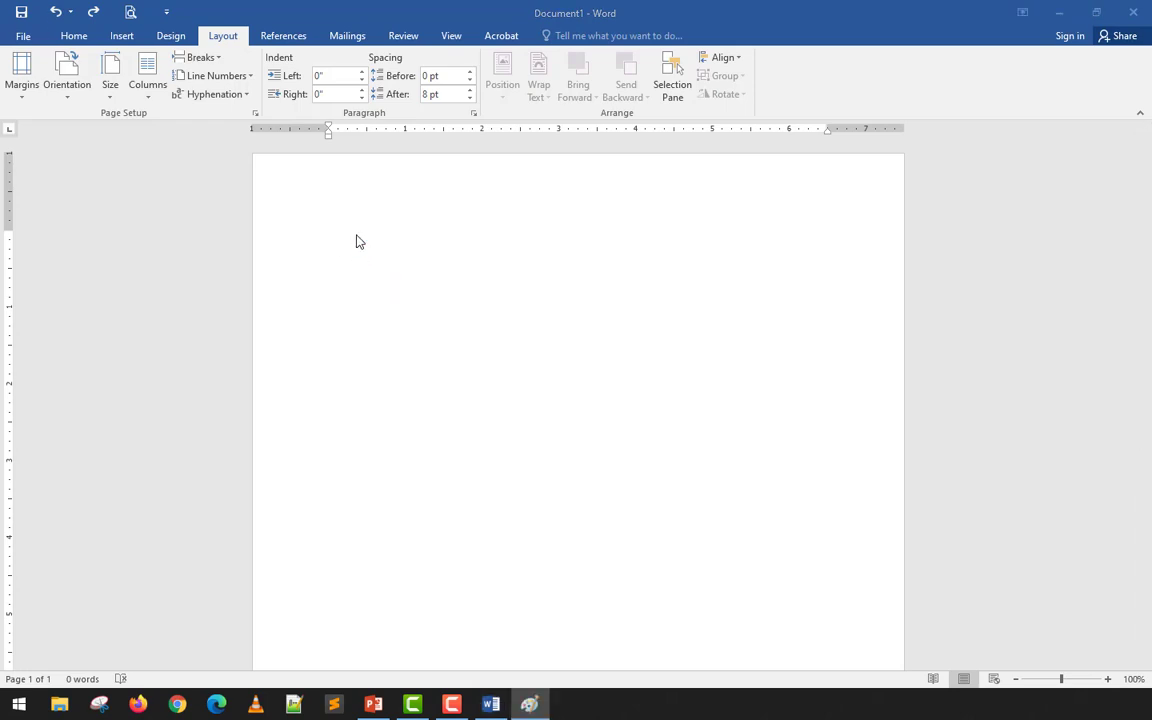
drag(2, 45, 661, 65)
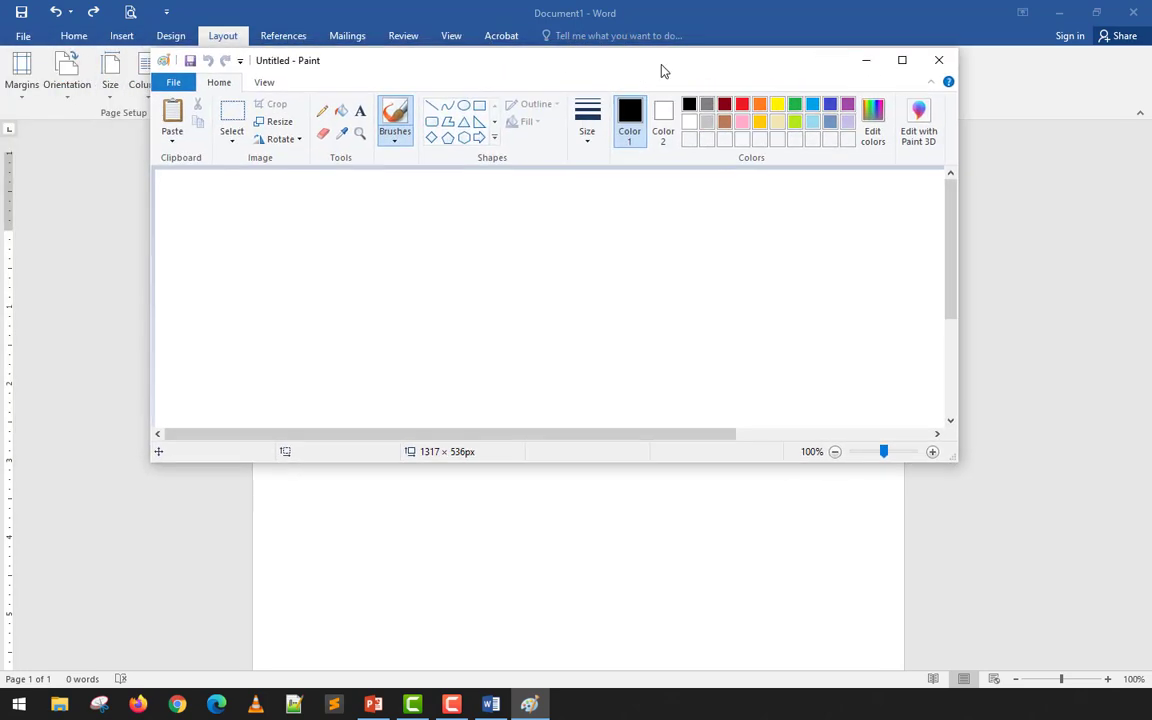
double_click(661, 65)
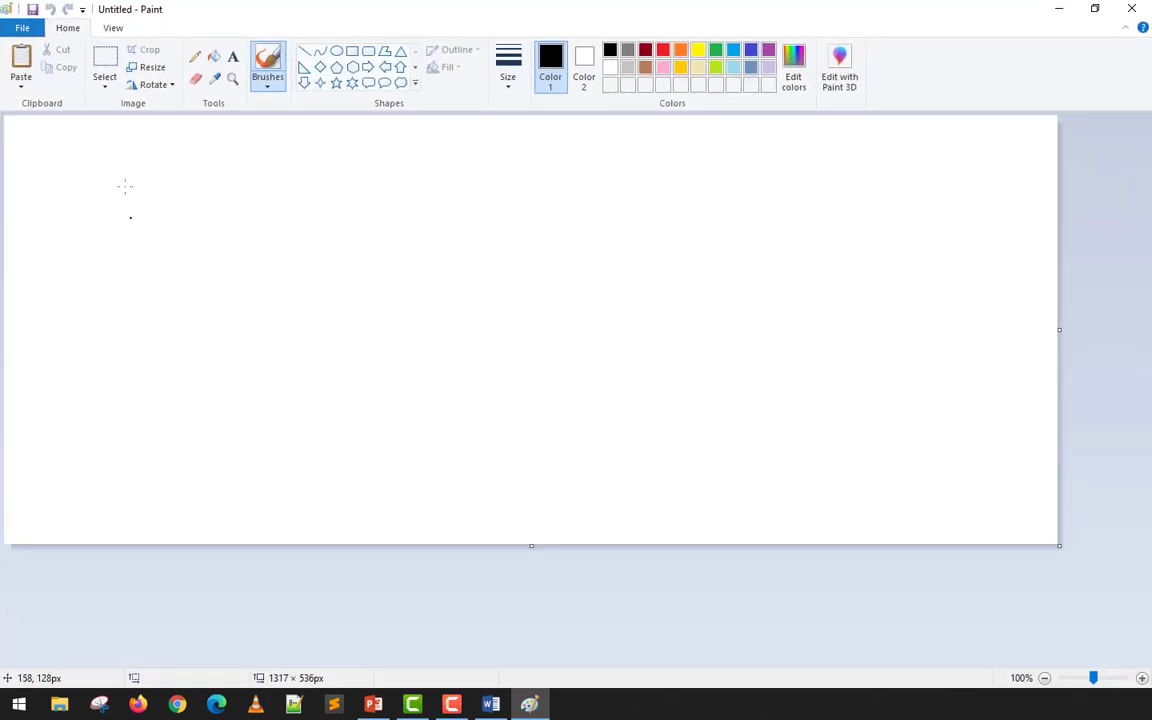
drag(36, 137, 97, 215)
key(ctrl+z)
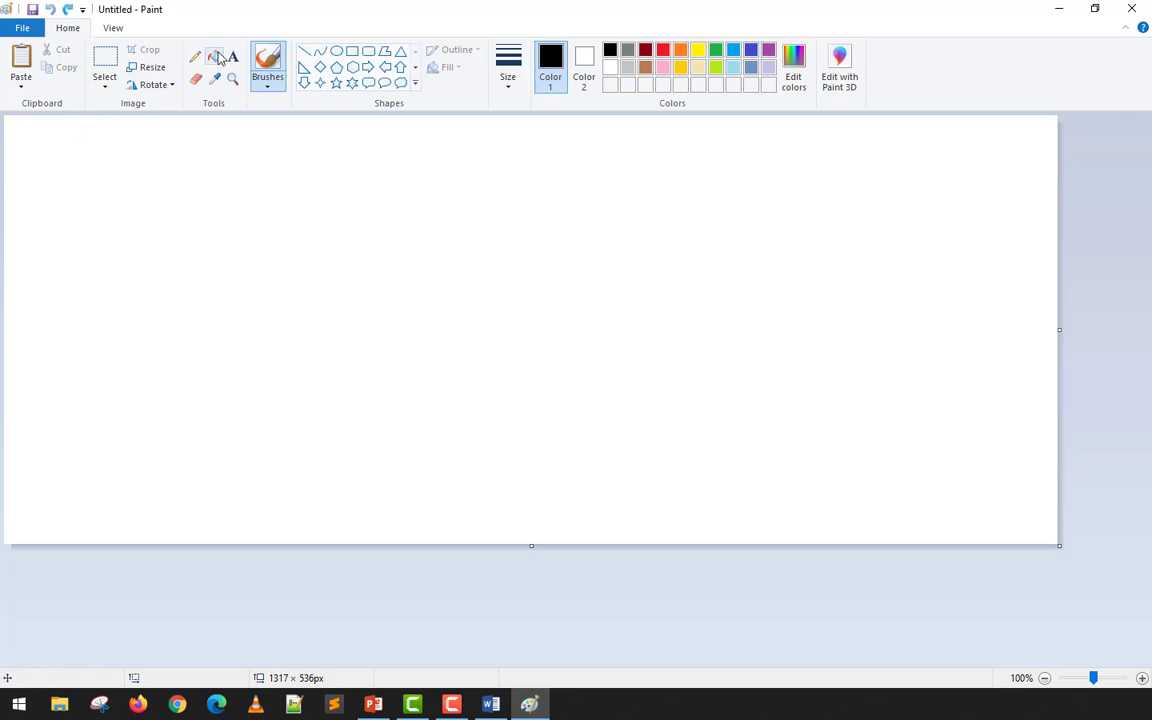
Draw three stacked rectangles in the canvas's upper-left area, about 421 × 70, 418 × 157 and 429 × 51 px.
click(352, 51)
mouse_move(21, 131)
mouse_down()
mouse_move(160, 182)
mouse_move(309, 200)
mouse_move(356, 186)
mouse_up()
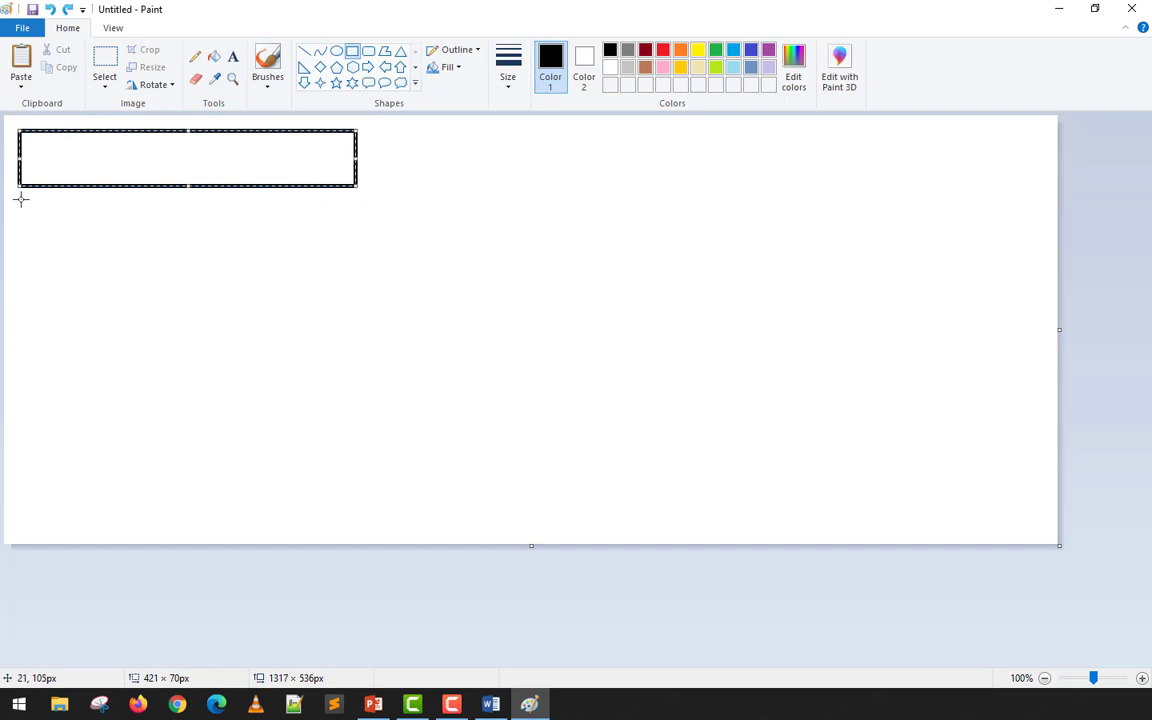
drag(21, 199, 355, 323)
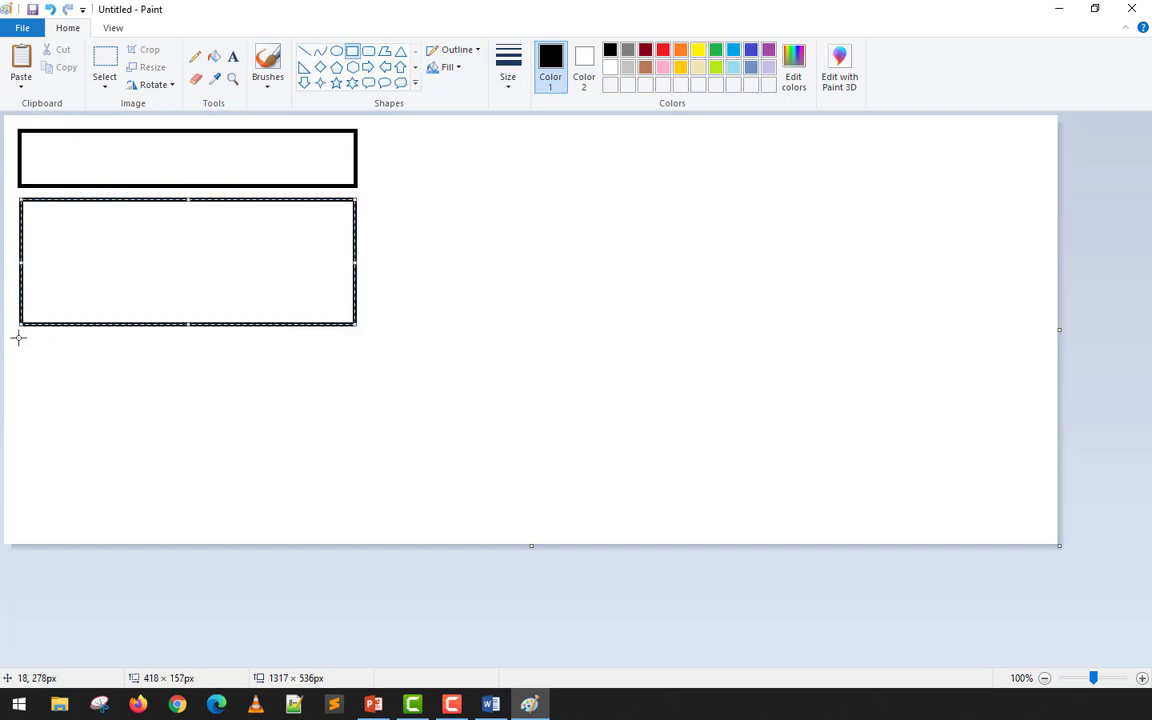
drag(18, 338, 362, 378)
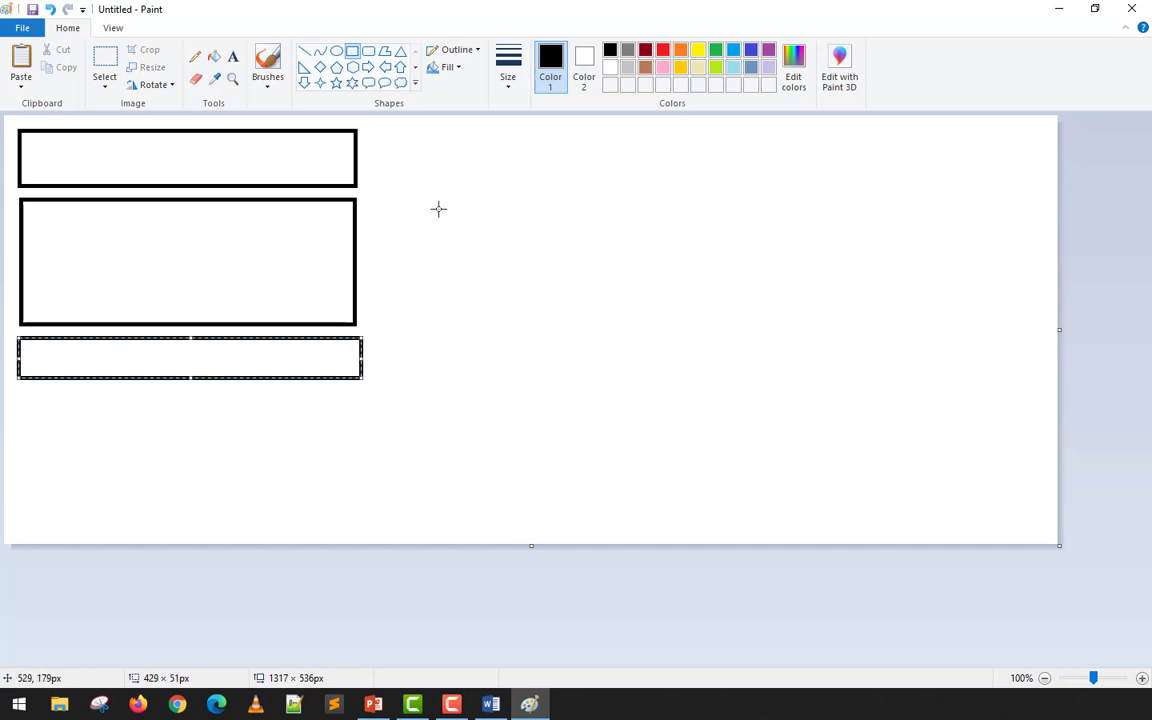
Draw a thin rectangle about 153 × 21 px beside the uppermost box and another about 155 × 137 px beneath it.
drag(368, 129, 481, 146)
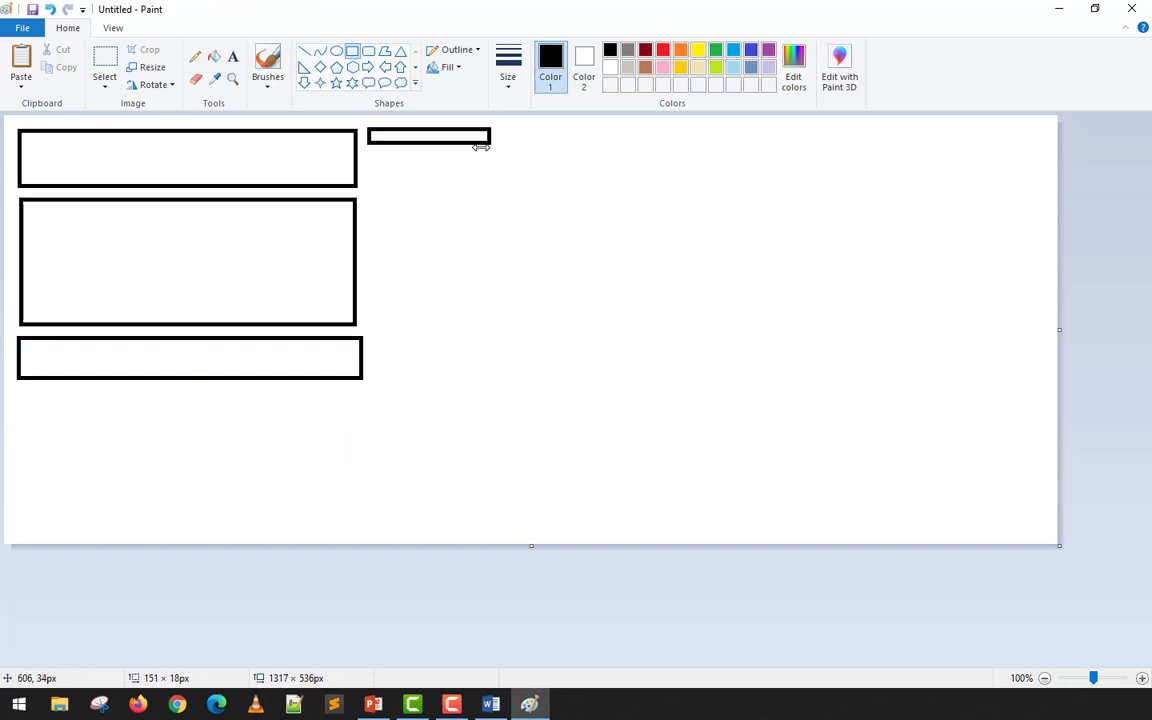
mouse_move(367, 145)
mouse_down()
mouse_move(368, 188)
mouse_move(364, 147)
mouse_up()
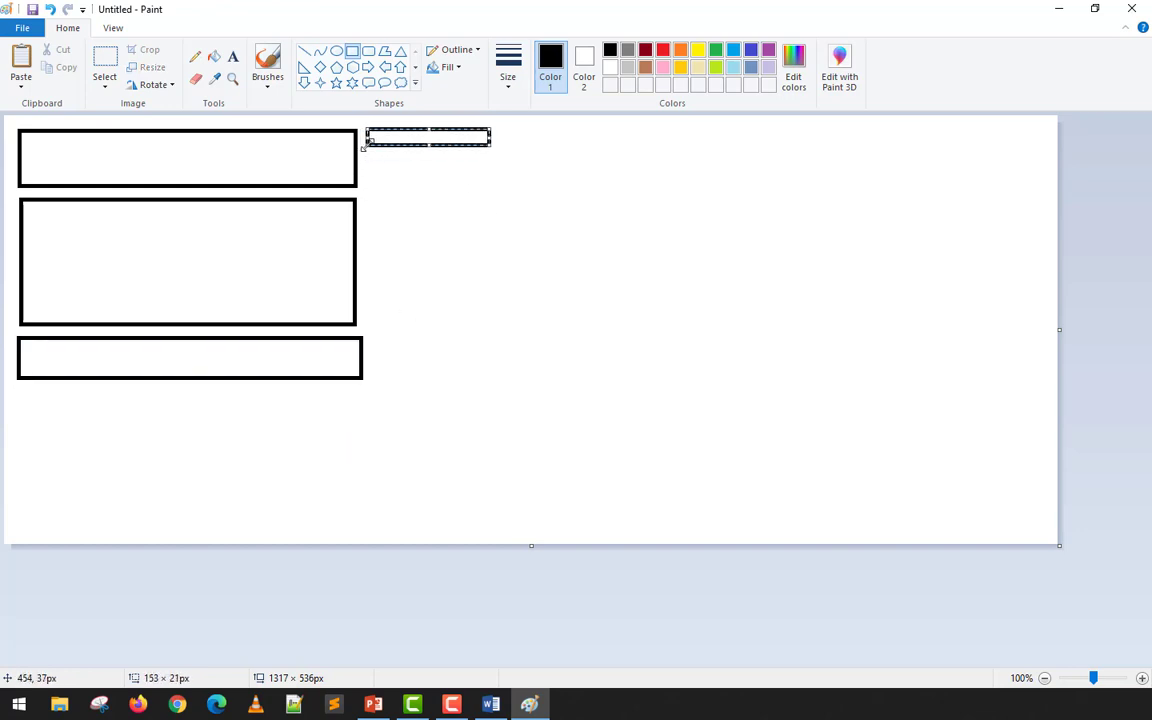
click(305, 51)
click(352, 51)
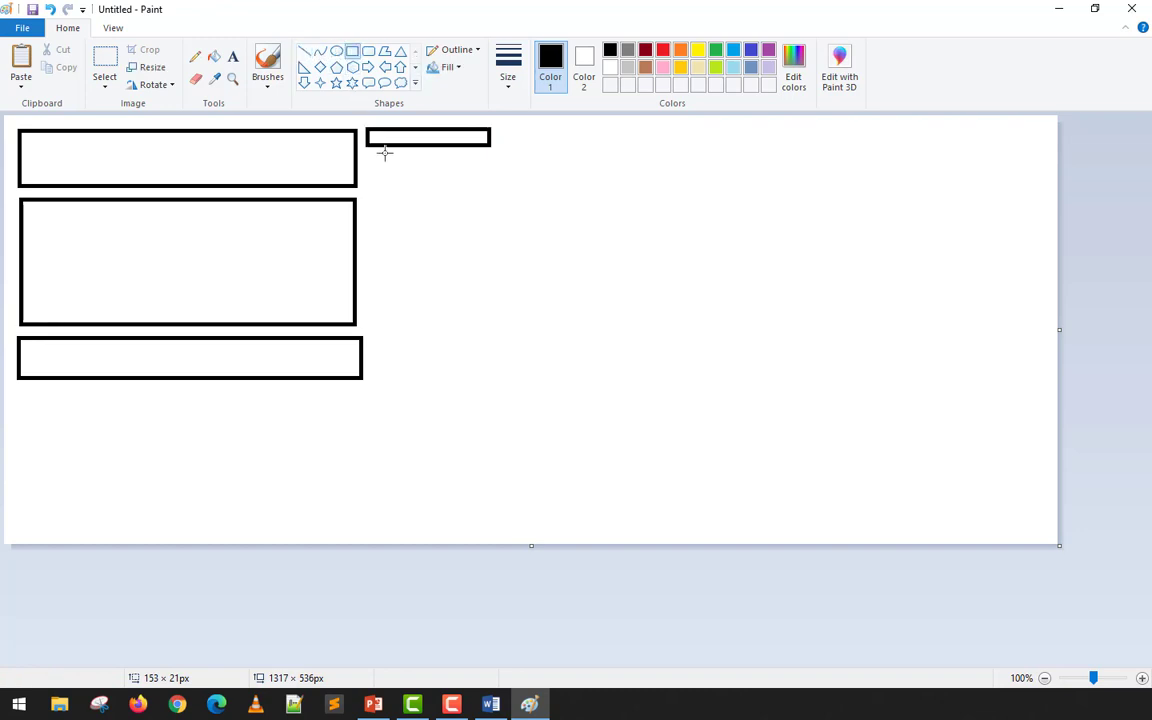
drag(368, 156, 492, 265)
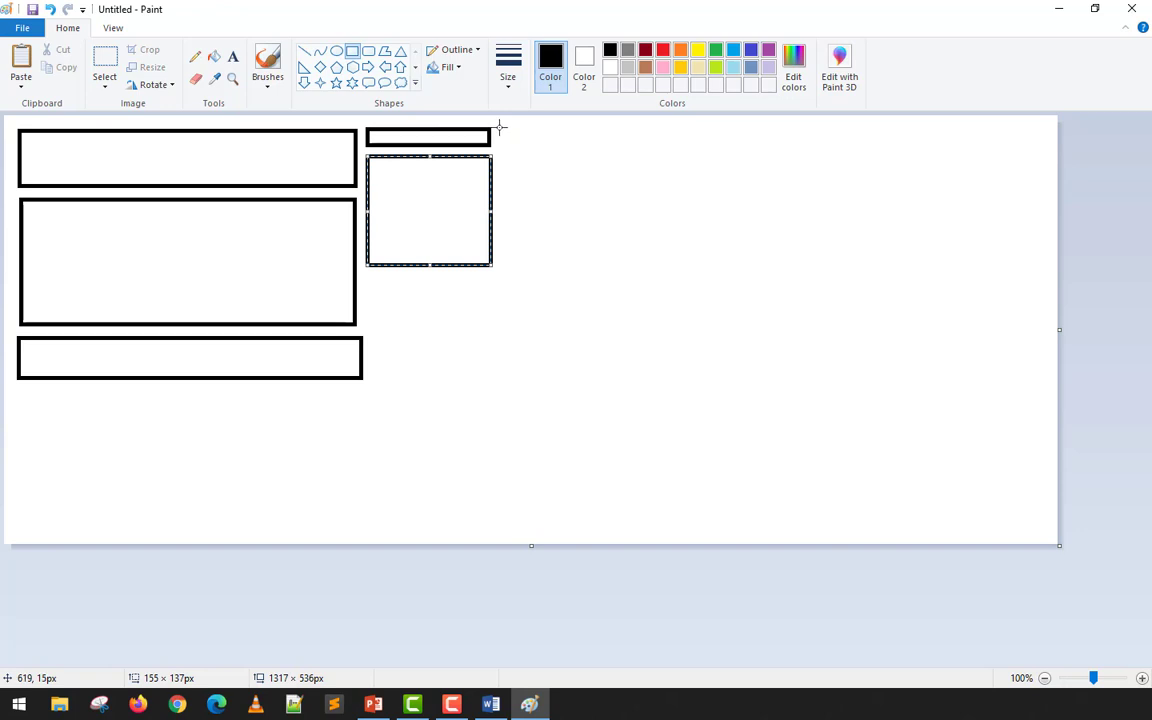
Complete the layout sketch with rectangles about 127 × 175, 287 × 32 and 587 × 80 px, and close Paint without saving.
drag(500, 127, 601, 267)
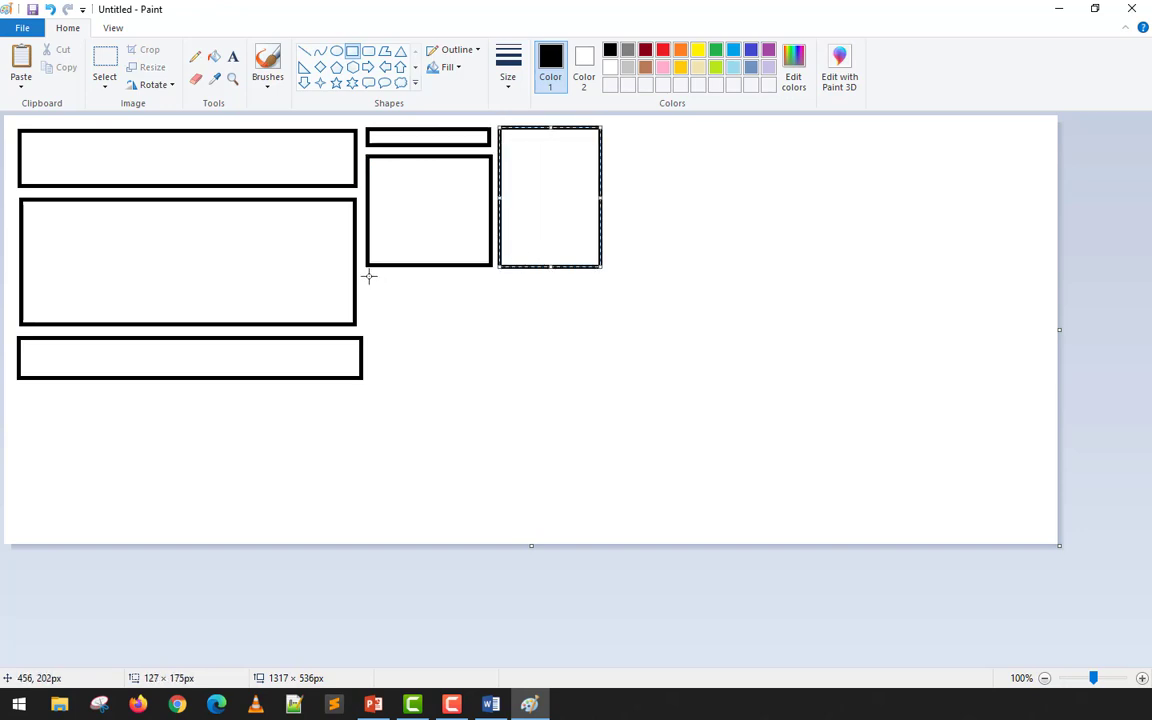
drag(369, 277, 598, 302)
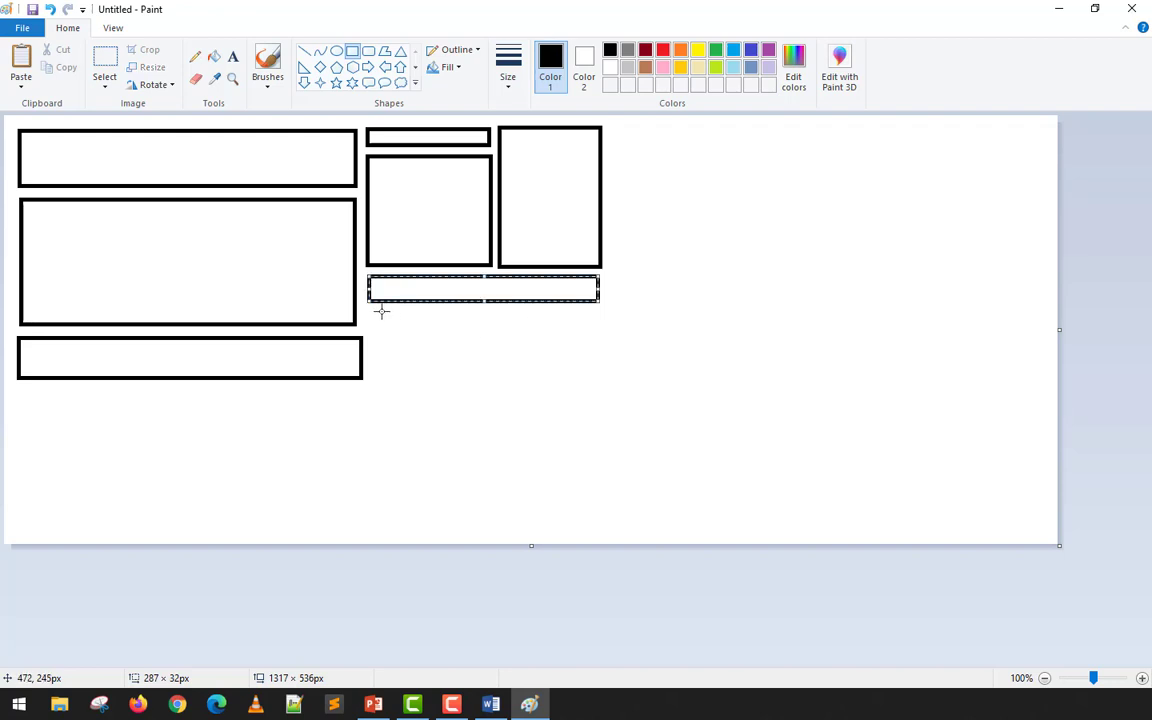
mouse_move(372, 315)
mouse_down()
mouse_move(609, 398)
mouse_move(655, 393)
mouse_move(622, 383)
mouse_move(825, 396)
mouse_move(841, 376)
mouse_up()
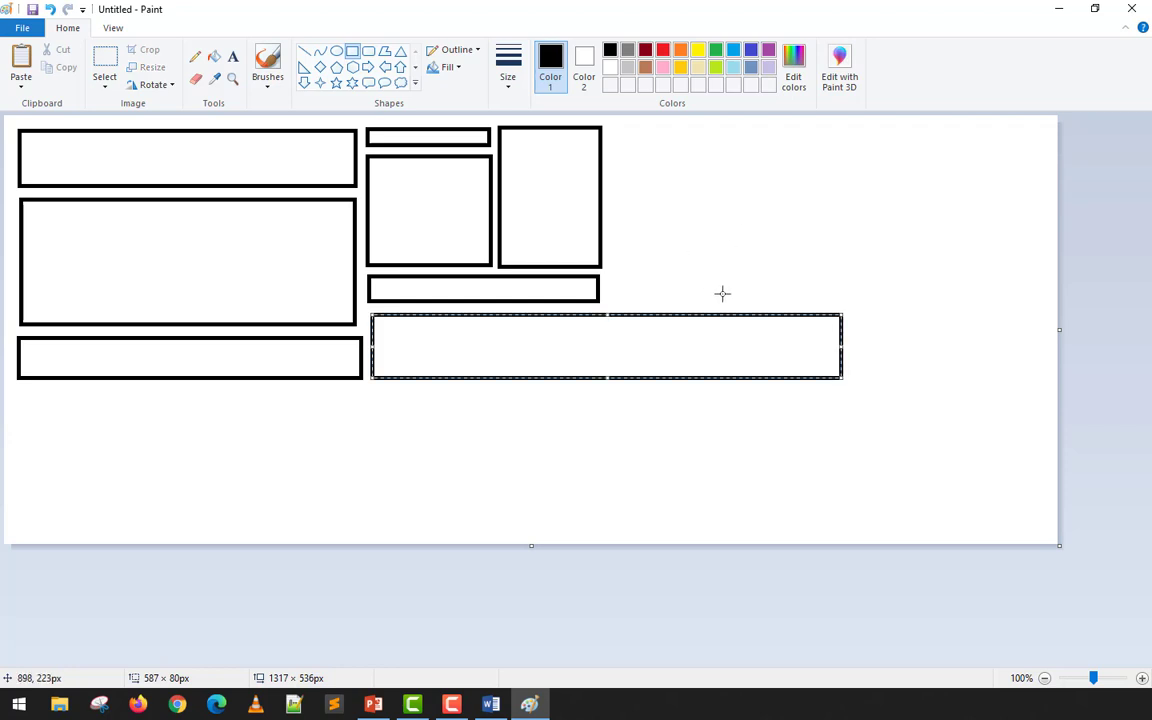
click(1131, 8)
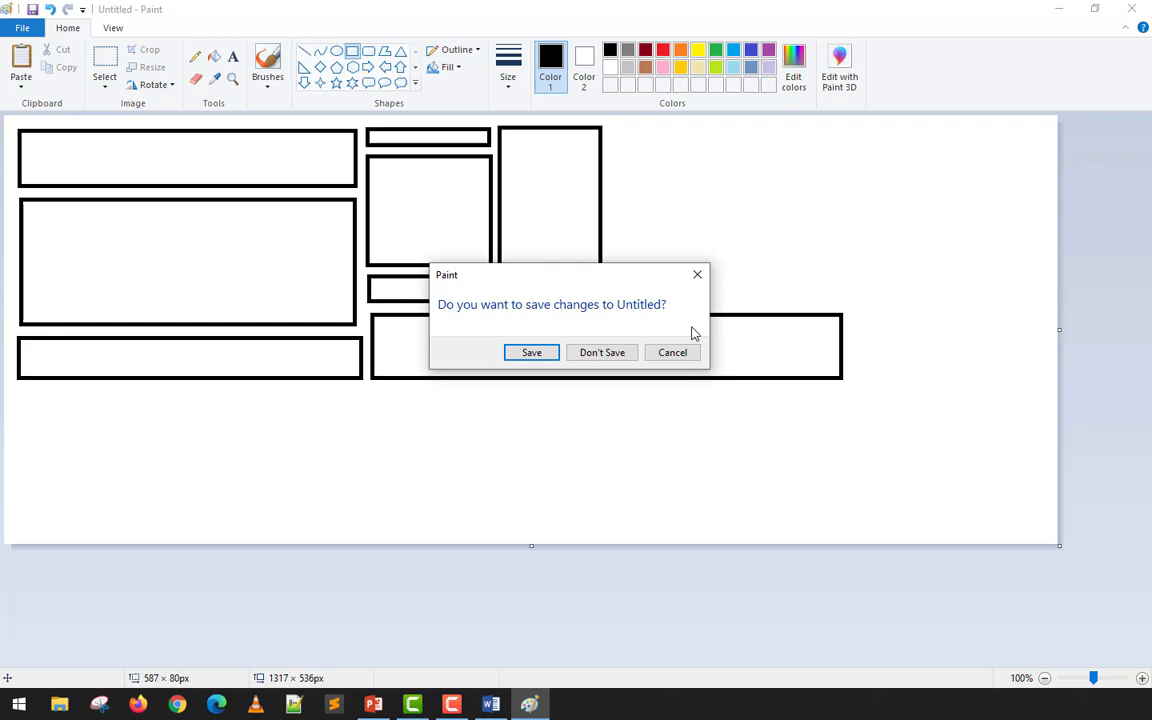
click(628, 355)
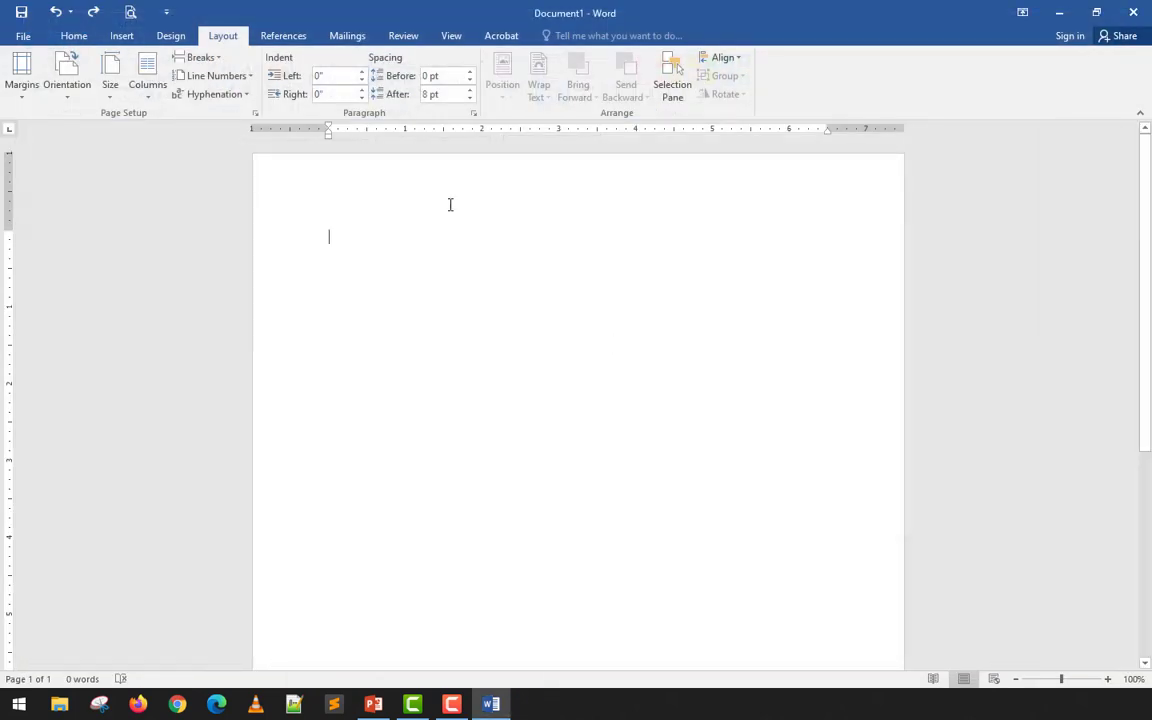
Draw a custom text box about 4.29" high and 3.13" wide from the start of the page's text area.
click(121, 37)
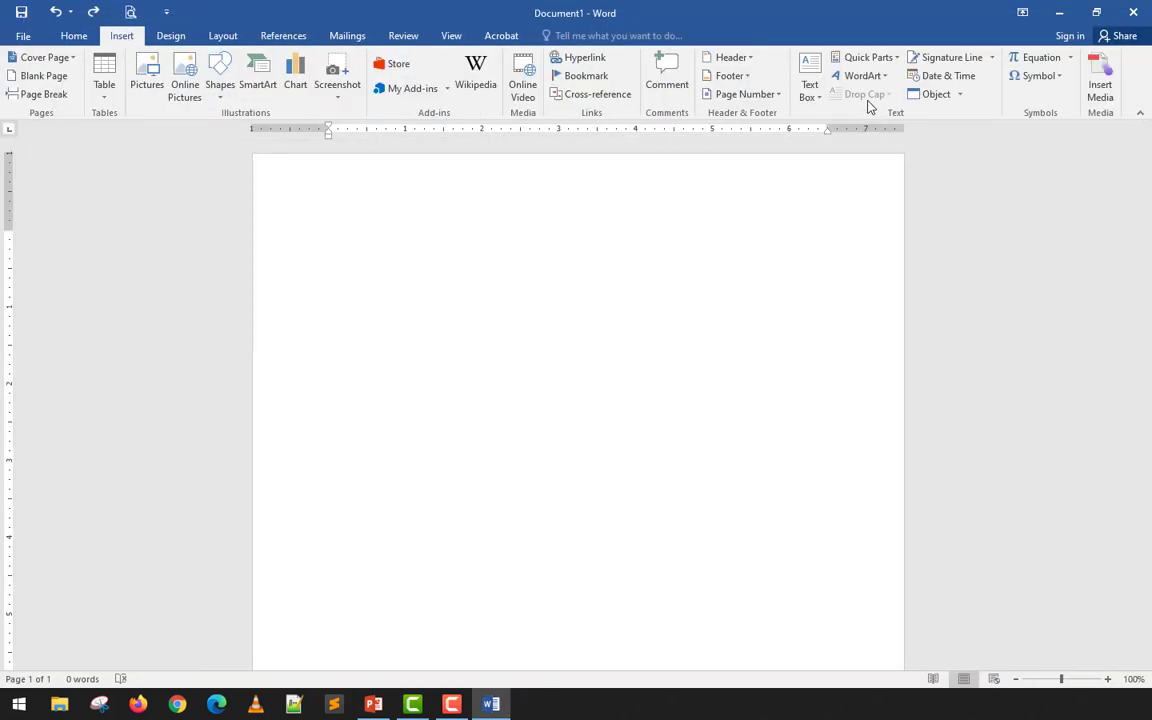
click(812, 98)
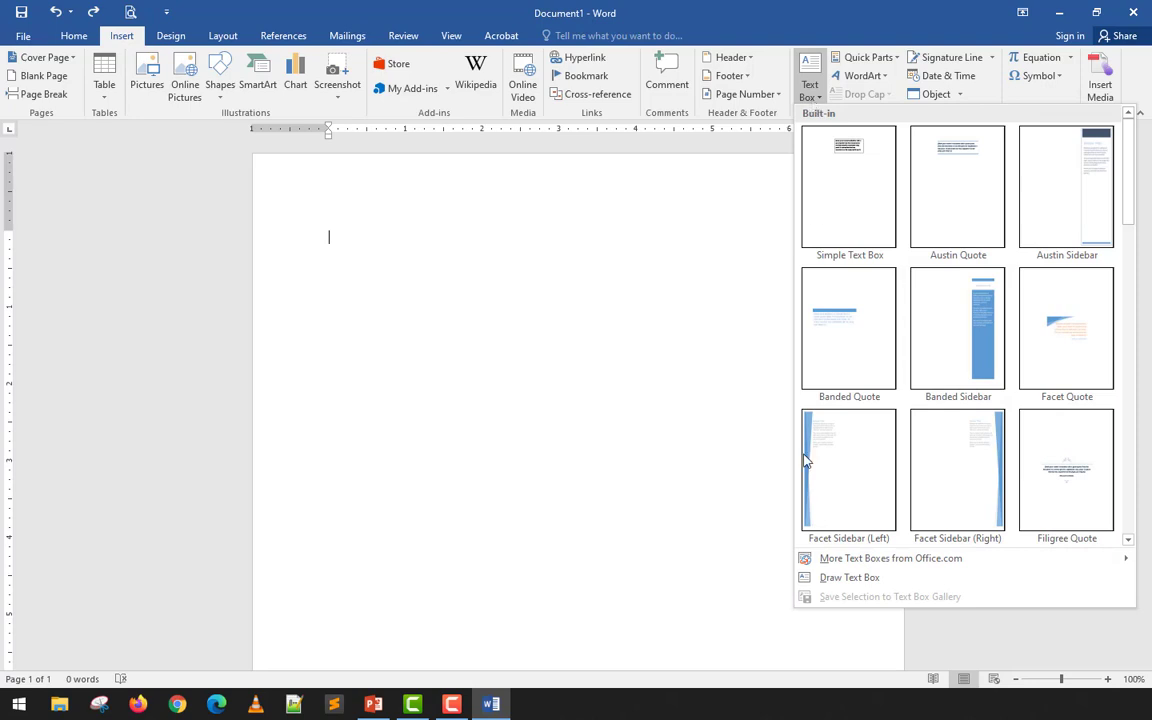
click(849, 578)
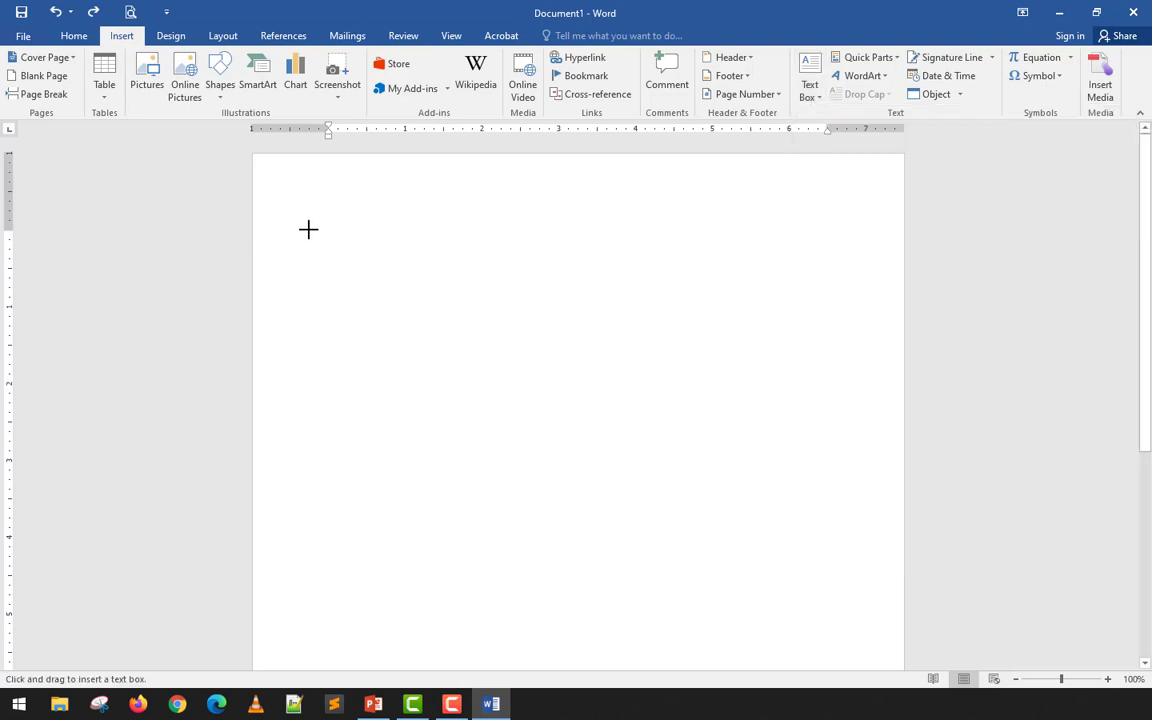
mouse_move(330, 233)
mouse_down()
mouse_move(352, 293)
mouse_move(460, 424)
mouse_move(537, 483)
mouse_move(570, 561)
mouse_up()
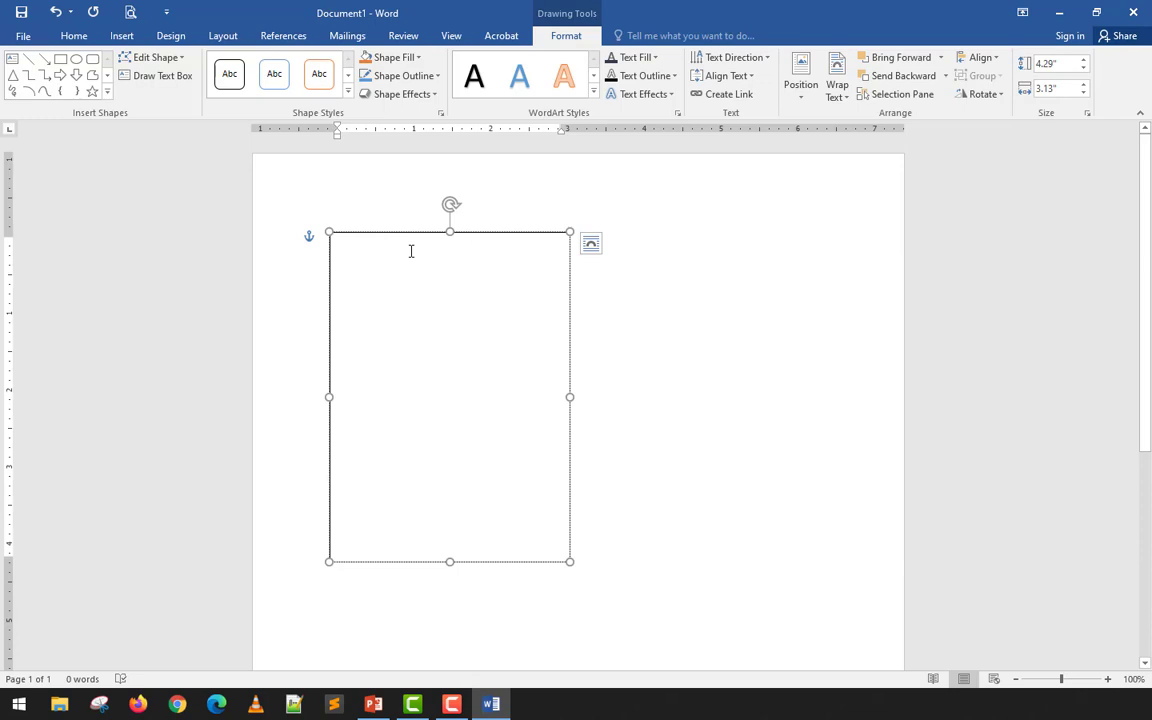
Fill the text box with placeholder text using =lorem(5, 20), and deselect the box to view it on the page.
text(=lorem)
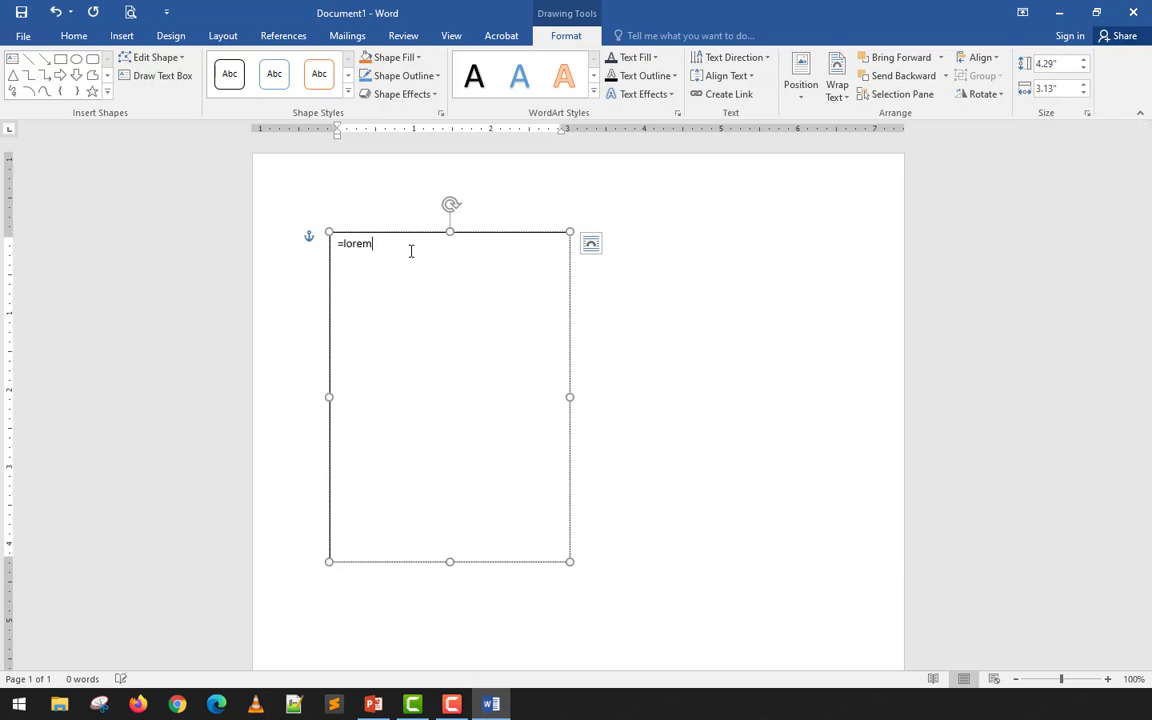
text((5, 20)
key(Return)
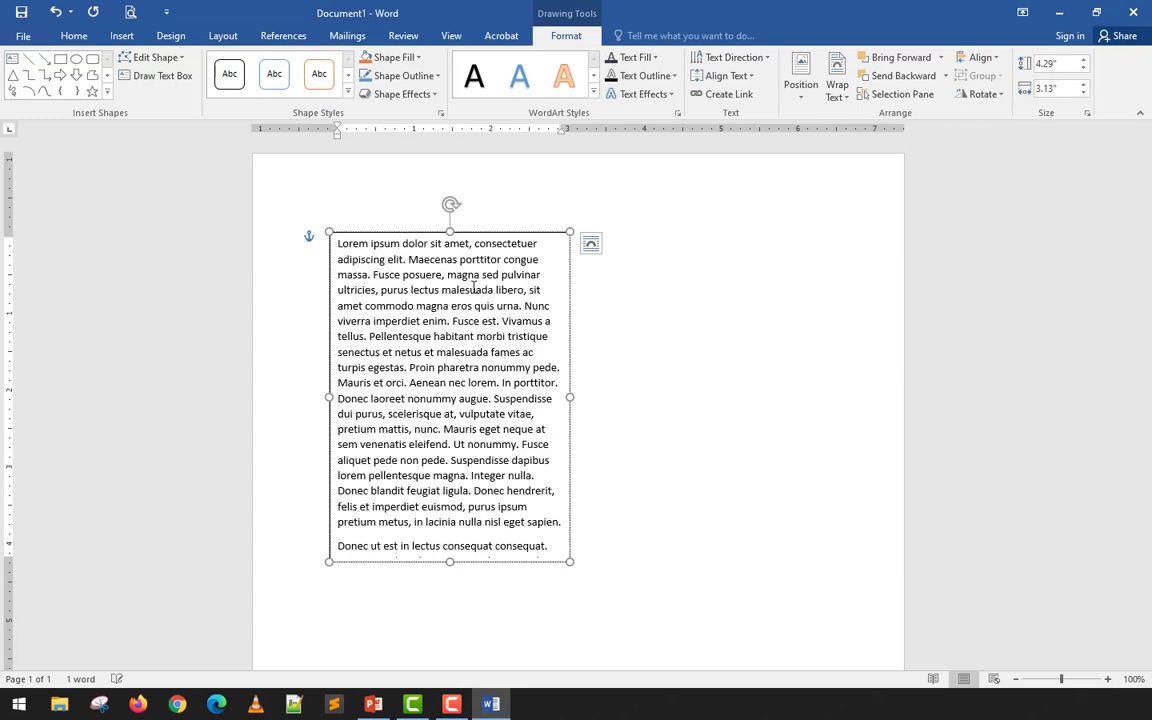
click(575, 314)
scroll(446, 405, down, 3)
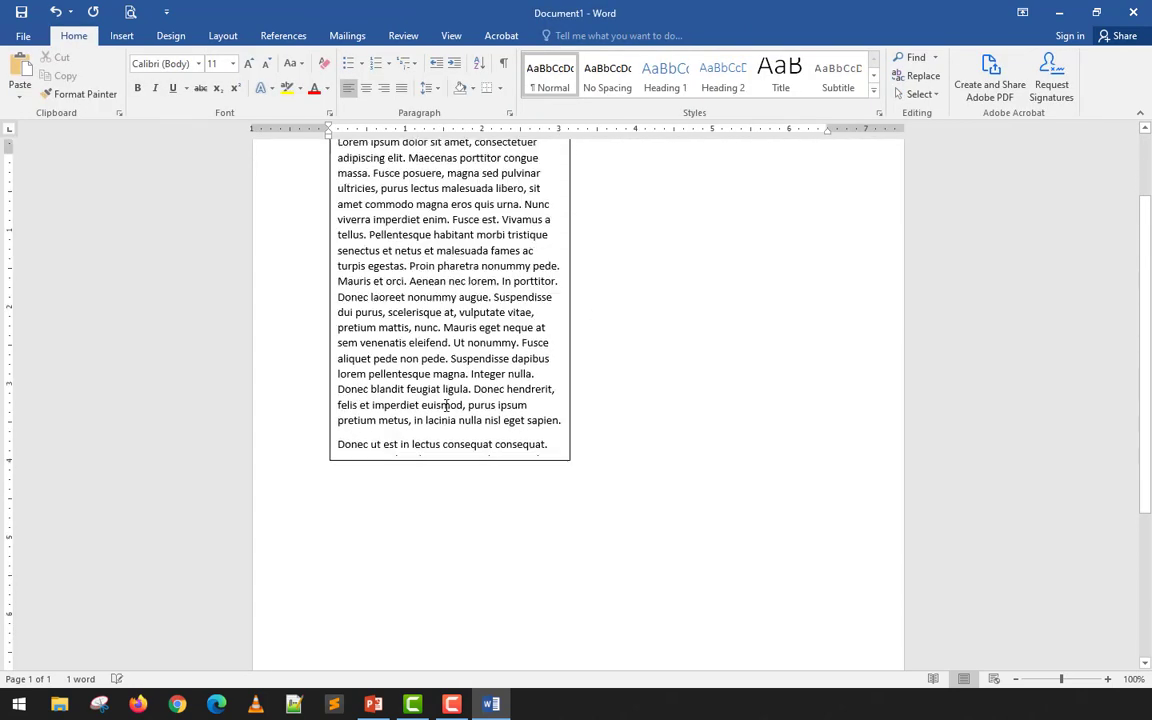
scroll(446, 405, up, 2)
Widen the text box slightly and extend its lower edge down the page to fit more of the placeholder text.
click(449, 405)
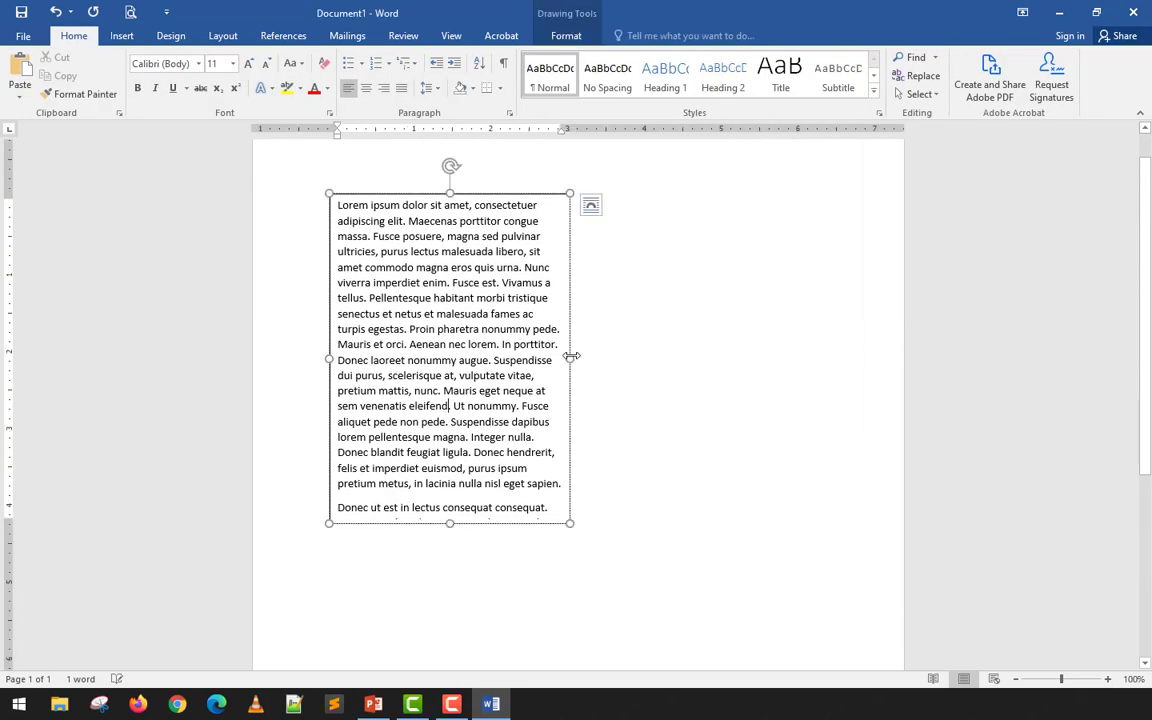
mouse_move(571, 356)
mouse_down()
mouse_move(599, 352)
mouse_move(572, 358)
mouse_up()
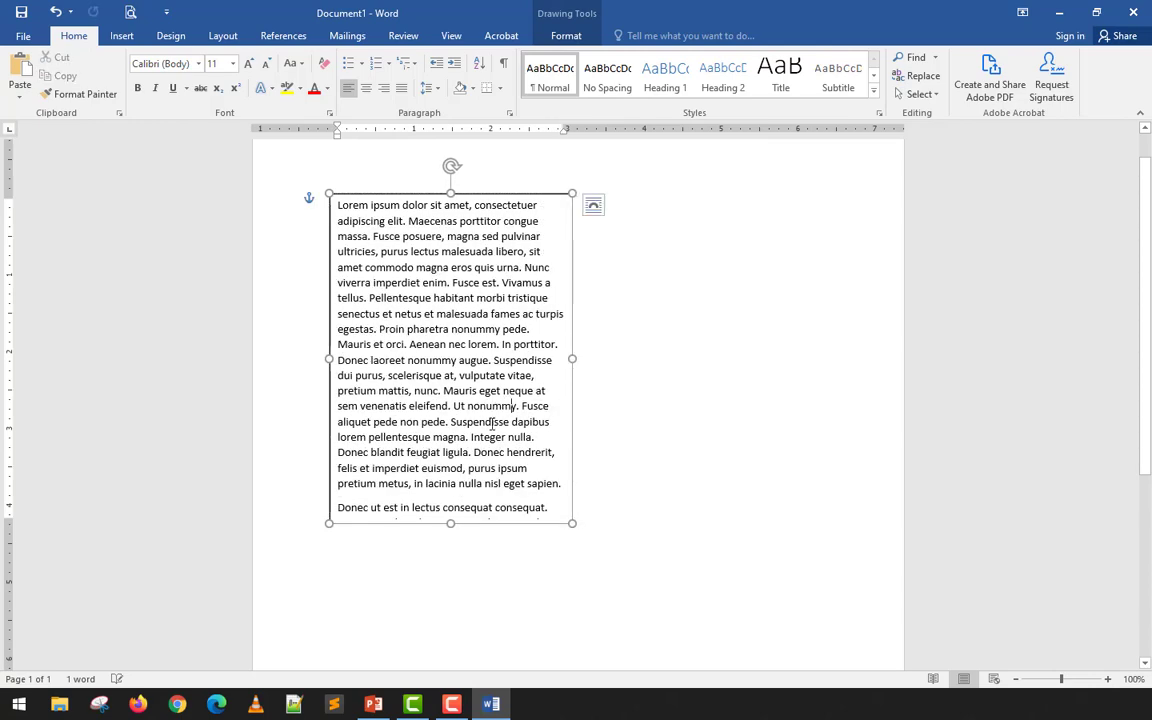
scroll(492, 424, down, 3)
drag(451, 369, 449, 537)
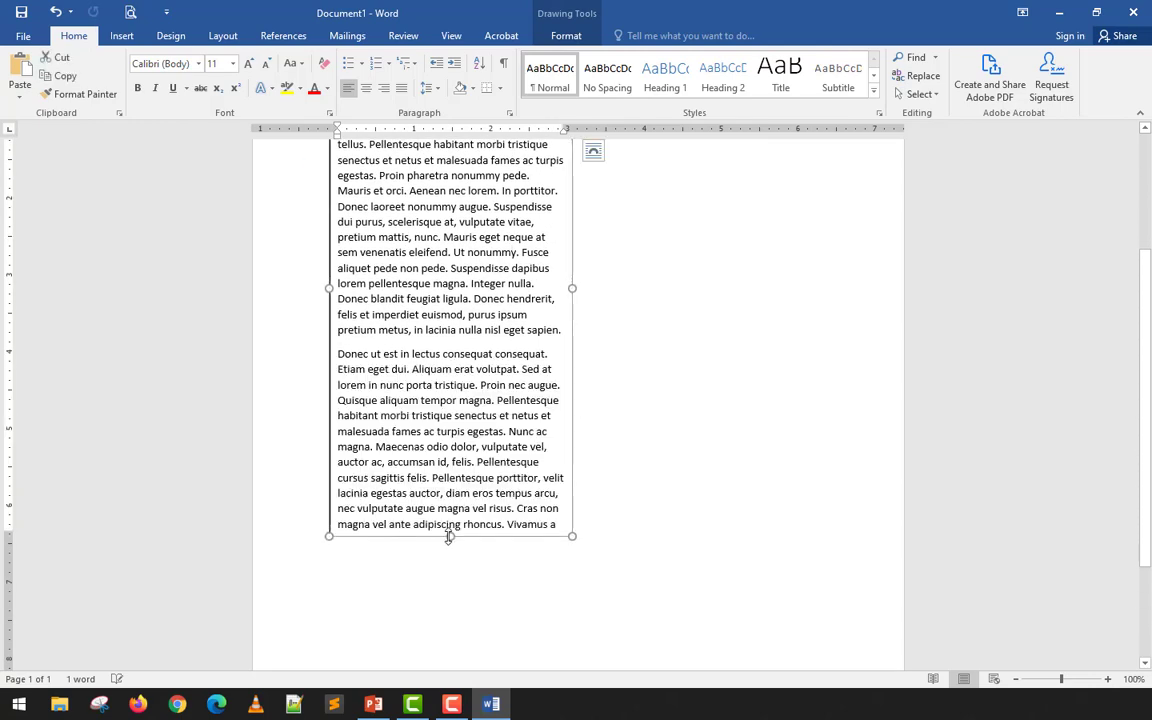
scroll(449, 537, down, 3)
scroll(432, 511, down, 4)
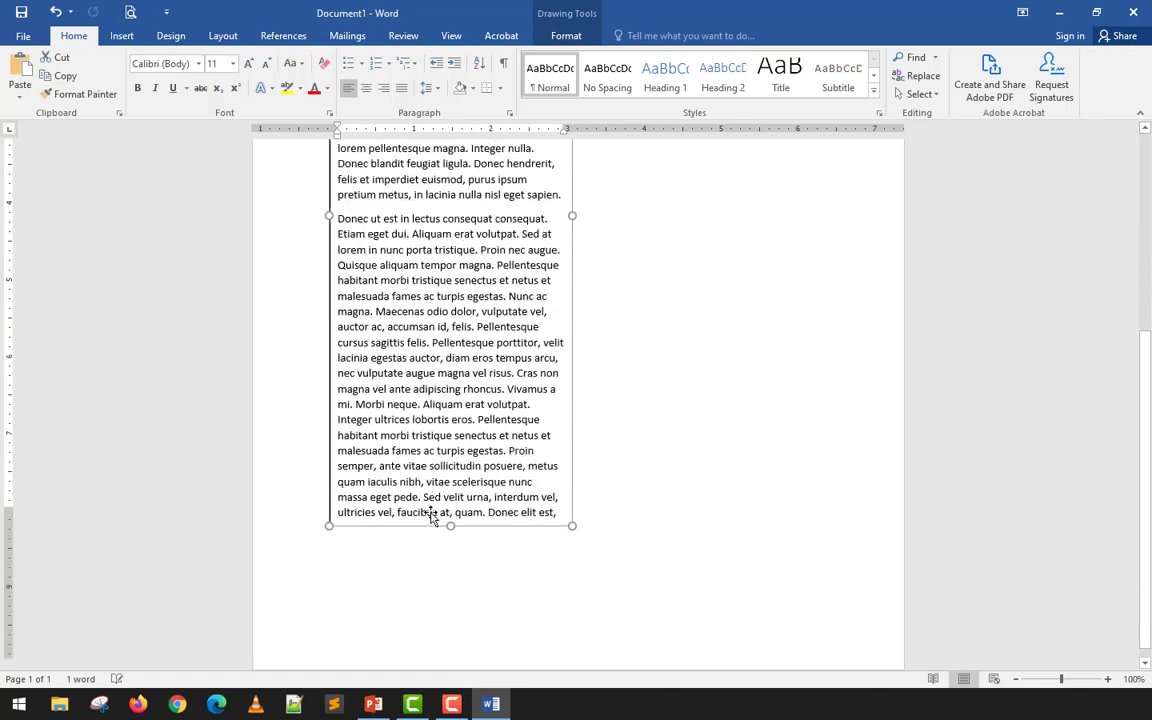
drag(450, 512, 449, 558)
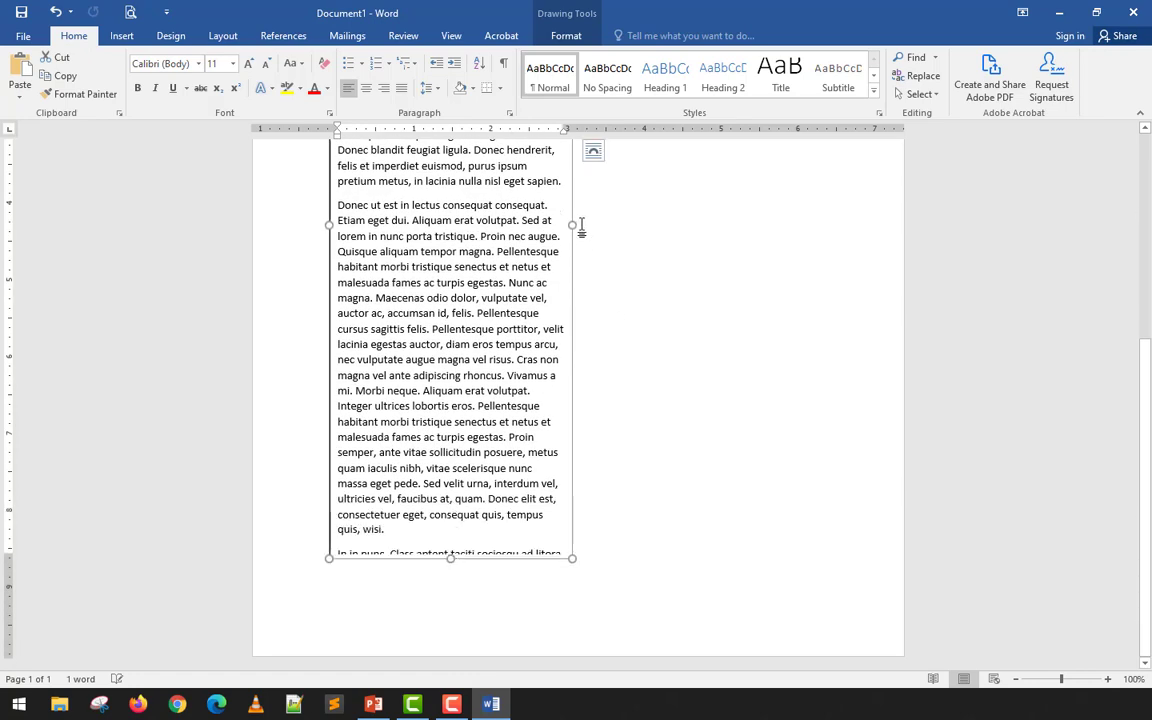
Stretch the text box across the full text area, and narrow it back to a column less than half that width.
drag(577, 224, 846, 239)
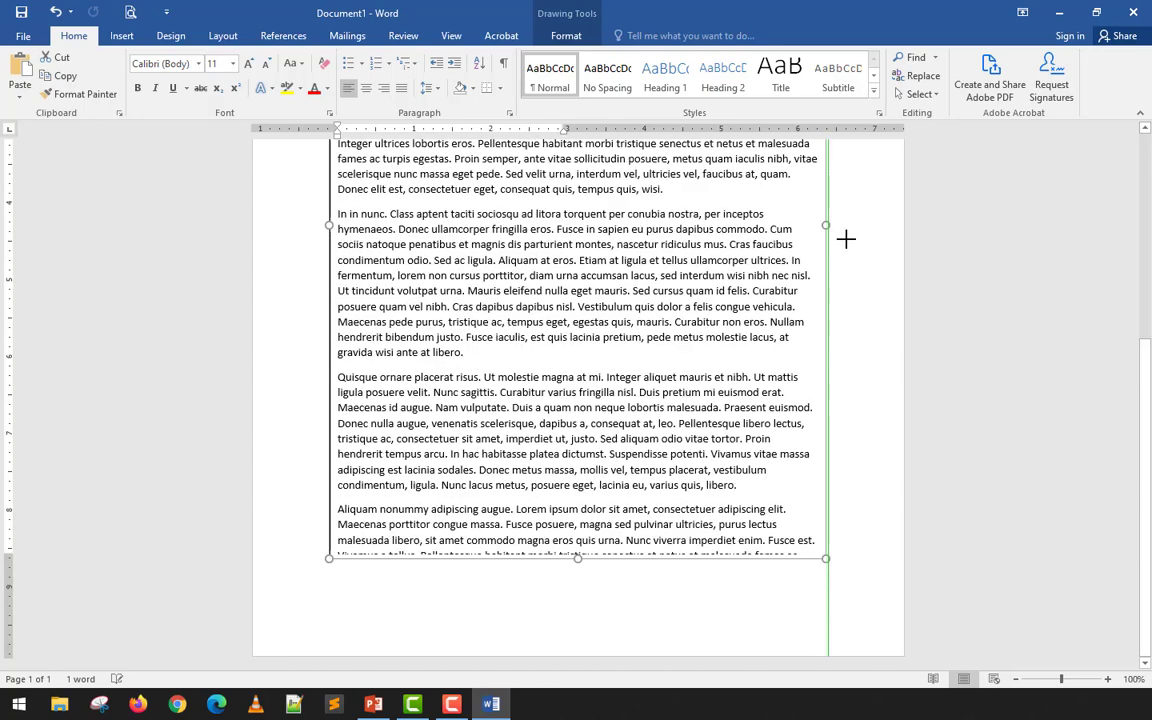
scroll(757, 270, up, 4)
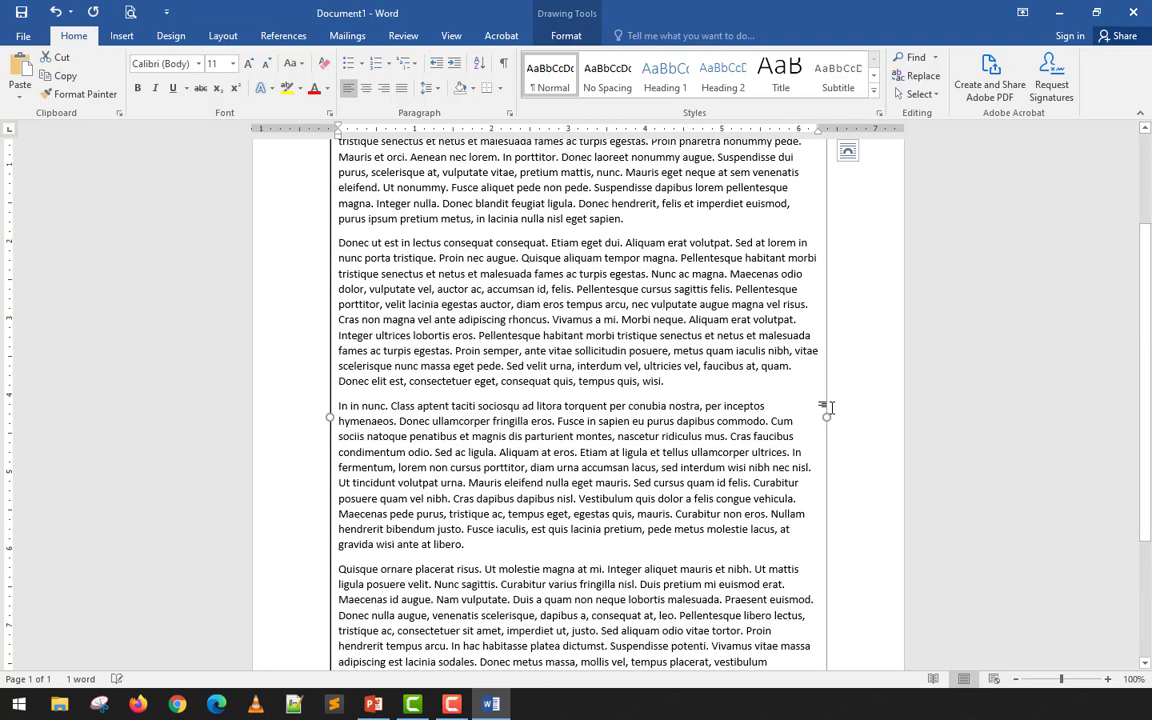
drag(827, 415, 561, 424)
Replace the text box's contents with shorter placeholder text using =lorem(5, 5).
key(ctrl+a)
key(Delete)
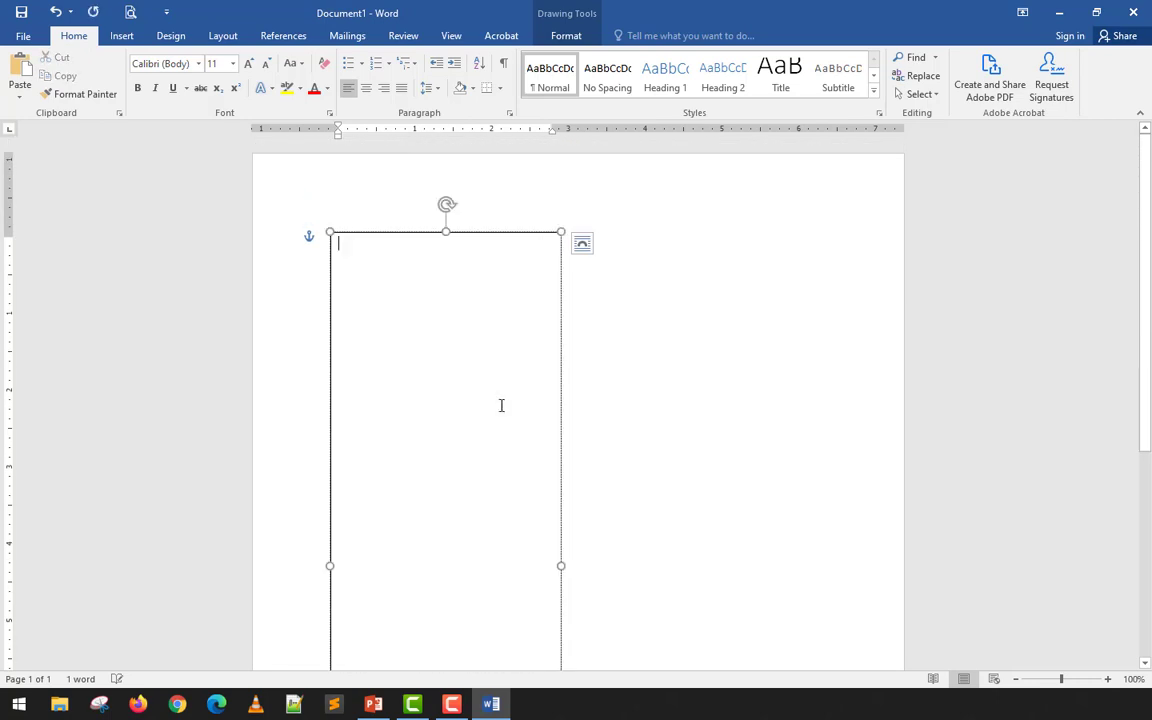
text(=lorem(5, 5)
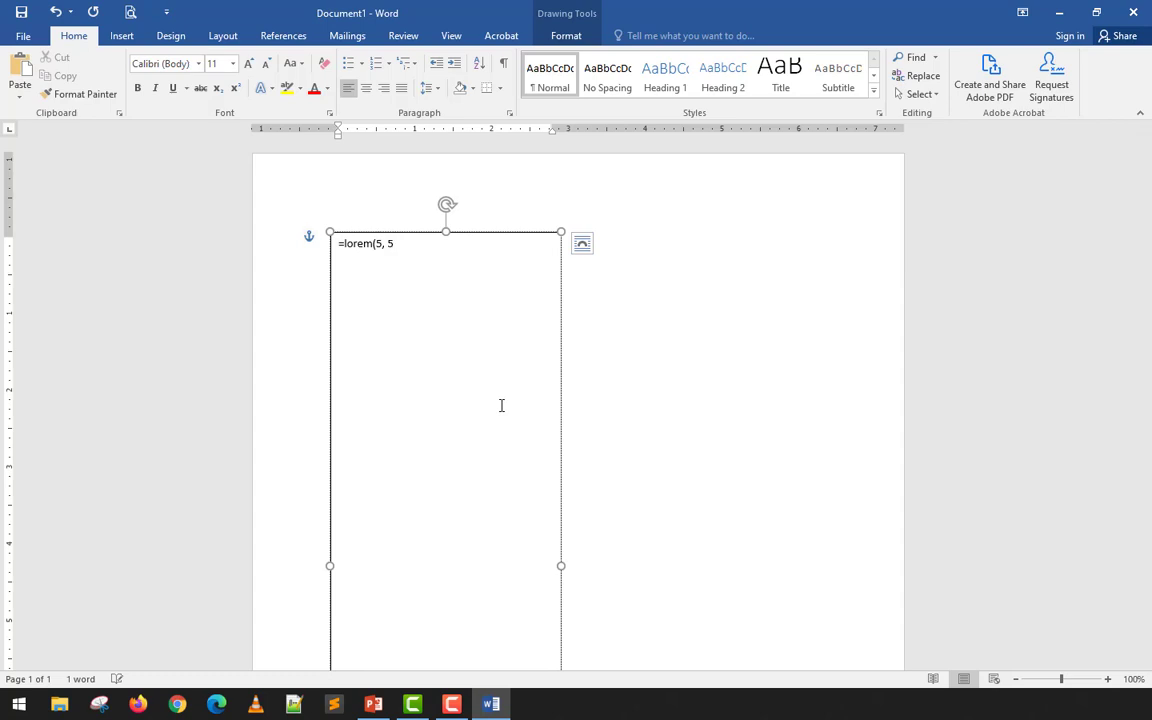
text())
key(Return)
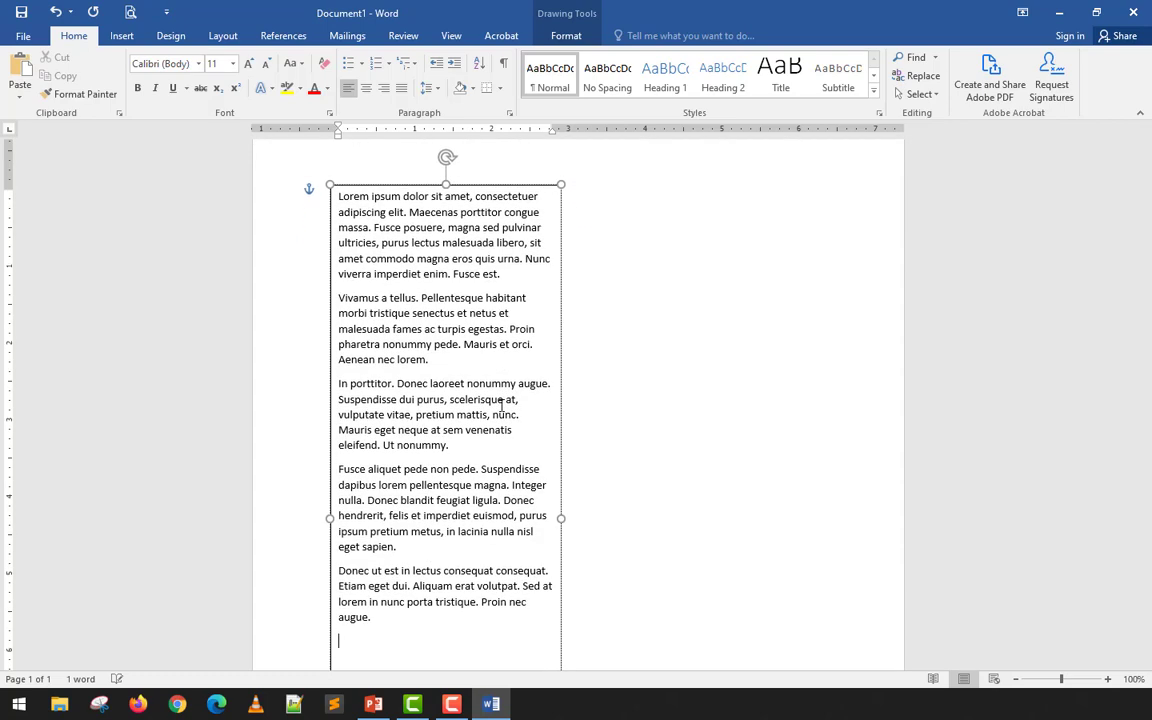
Shorten the text box from below so its lower edge sits just under the last paragraph.
scroll(503, 407, down, 3)
scroll(505, 410, down, 3)
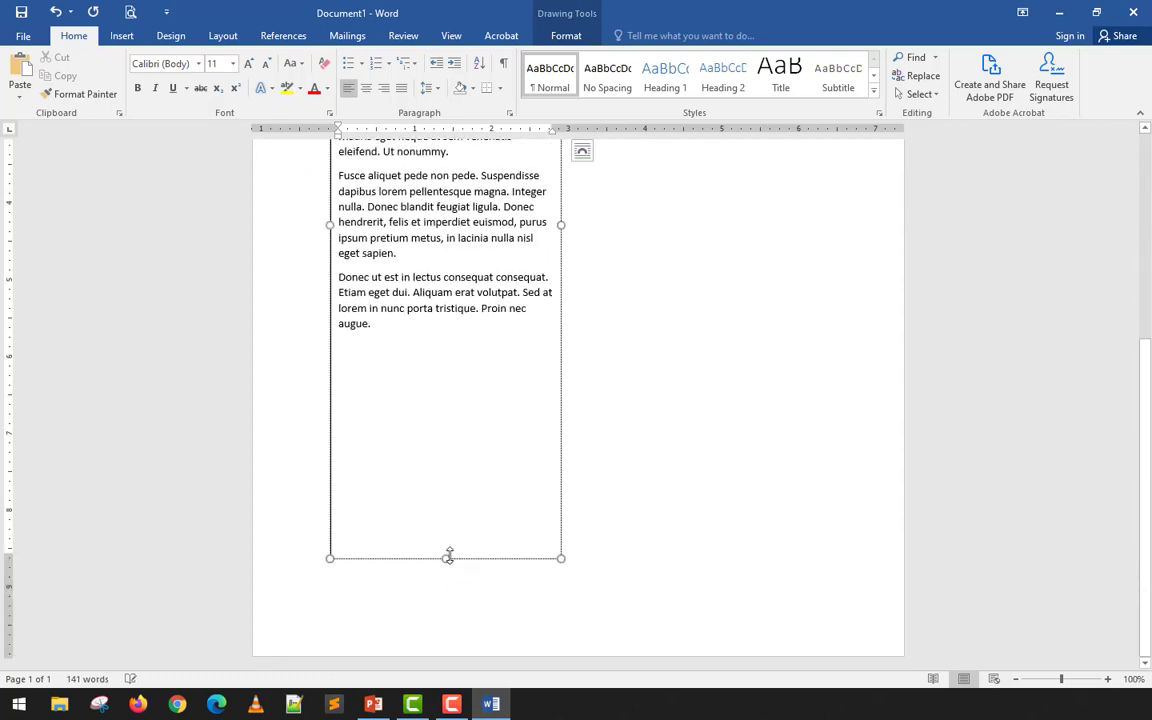
drag(447, 555, 447, 357)
scroll(447, 357, up, 6)
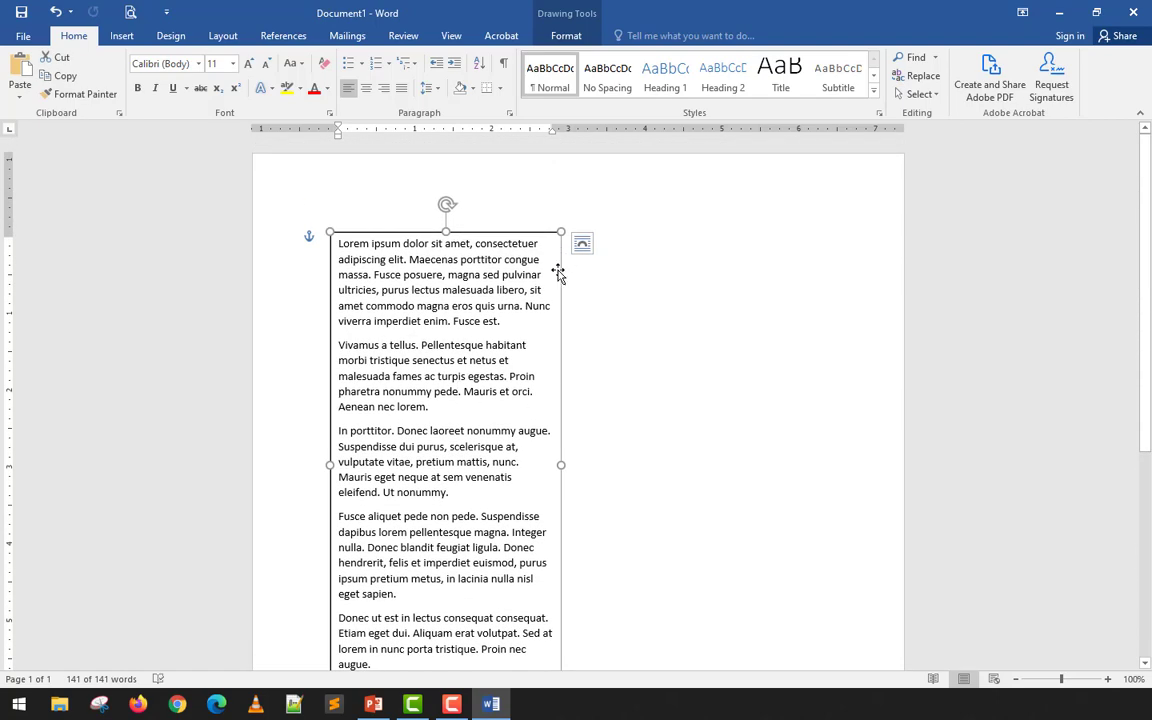
Align the text box with the page margins, and resize it to about 3.83" high and 5.06" wide around the text.
mouse_move(560, 268)
mouse_down()
mouse_move(774, 277)
mouse_move(557, 267)
mouse_up()
drag(557, 463, 717, 455)
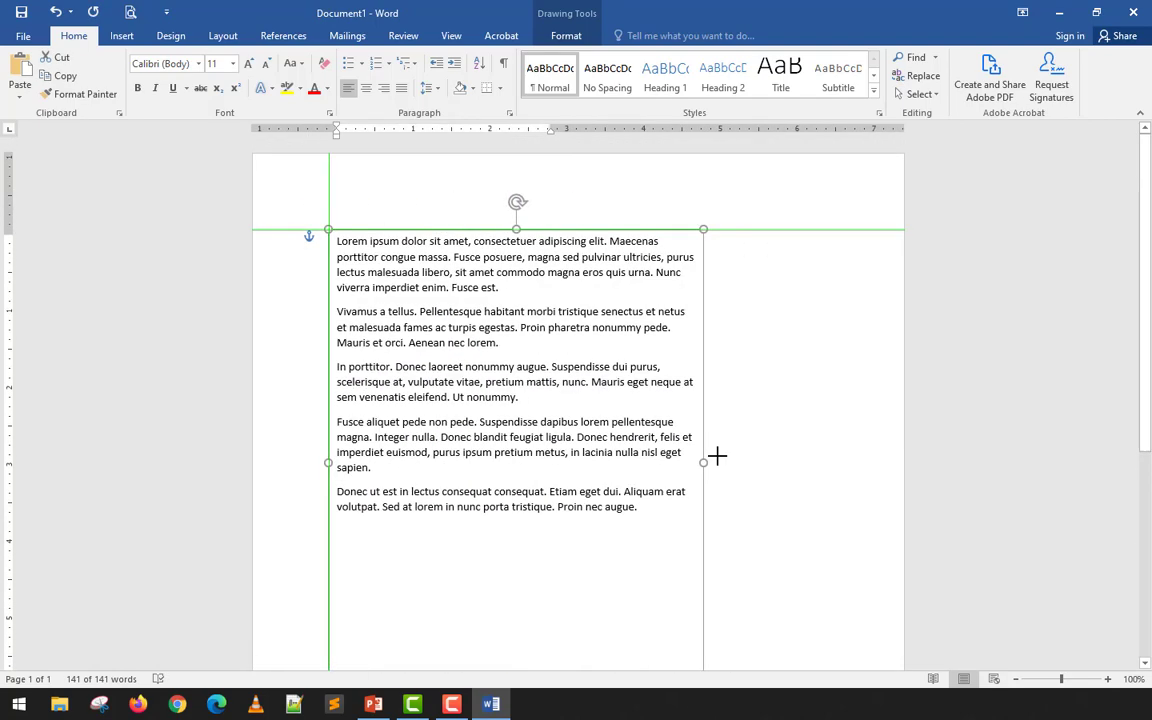
scroll(690, 462, down, 3)
drag(522, 545, 517, 370)
scroll(702, 380, up, 3)
click(753, 368)
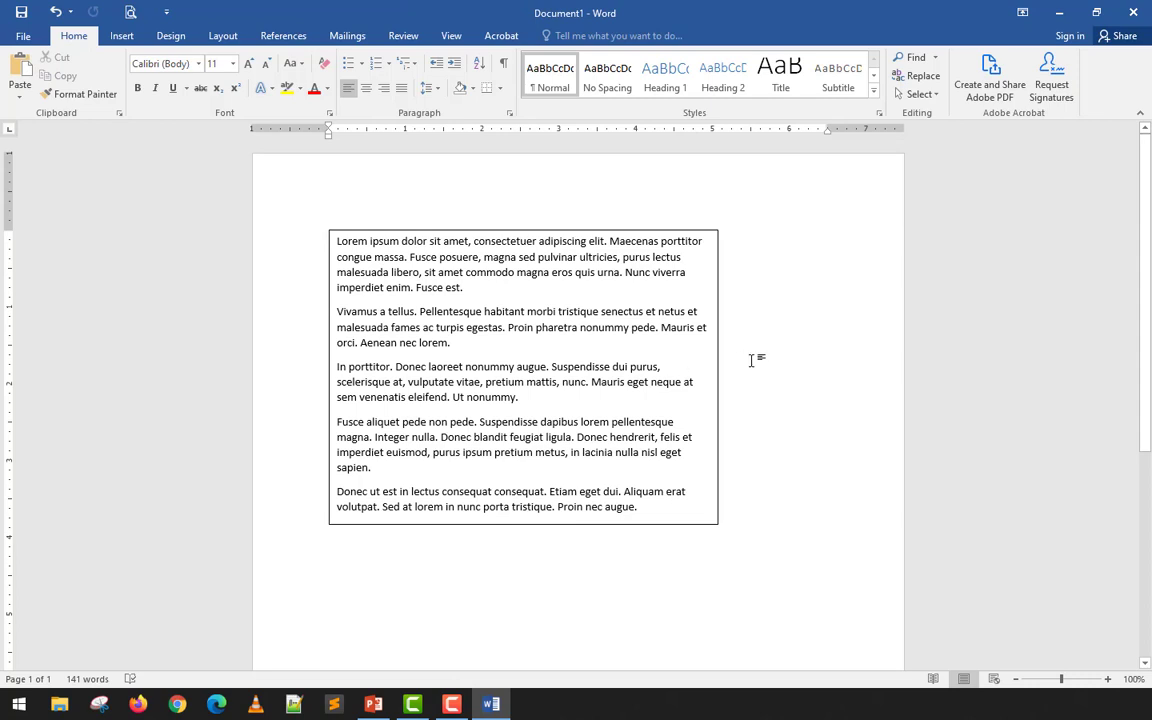
Select the whole text box and preview several WordArt styles on its text without applying one.
click(660, 328)
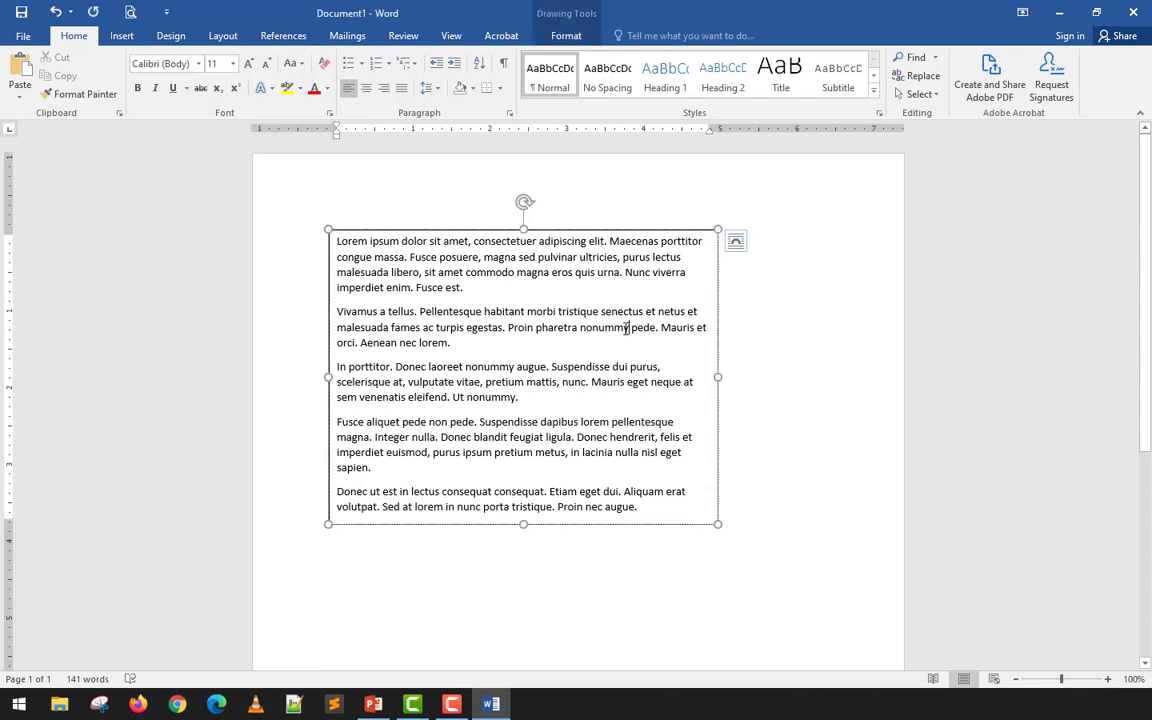
click(770, 332)
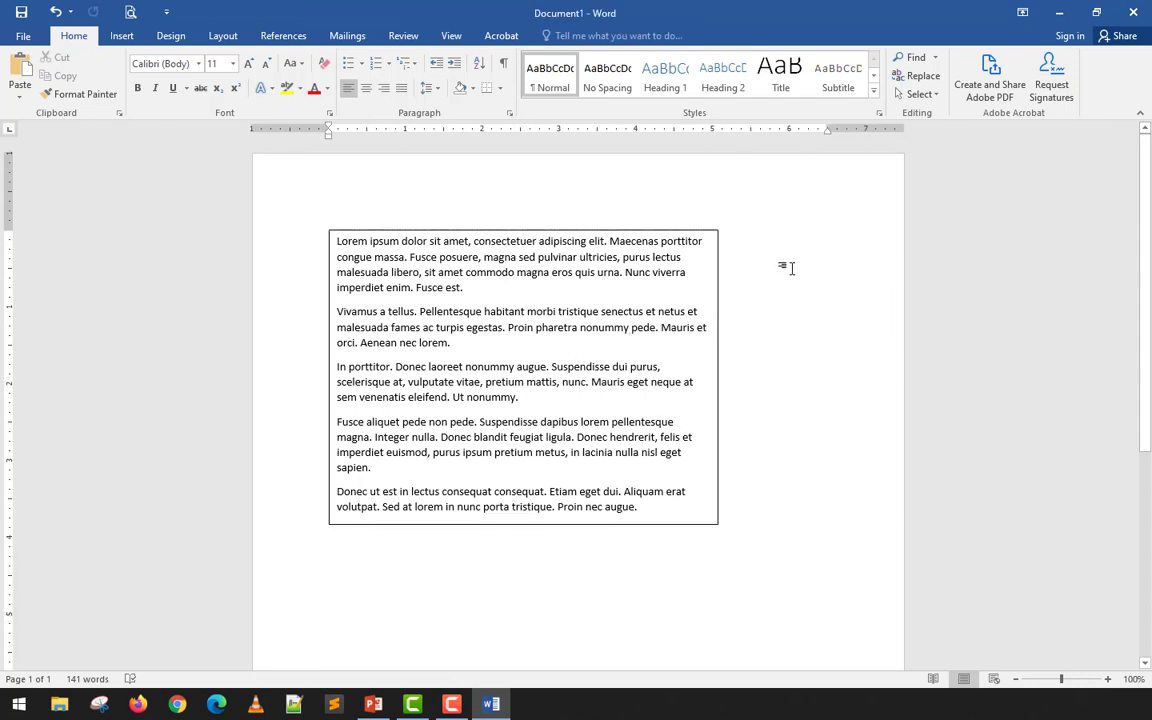
click(466, 232)
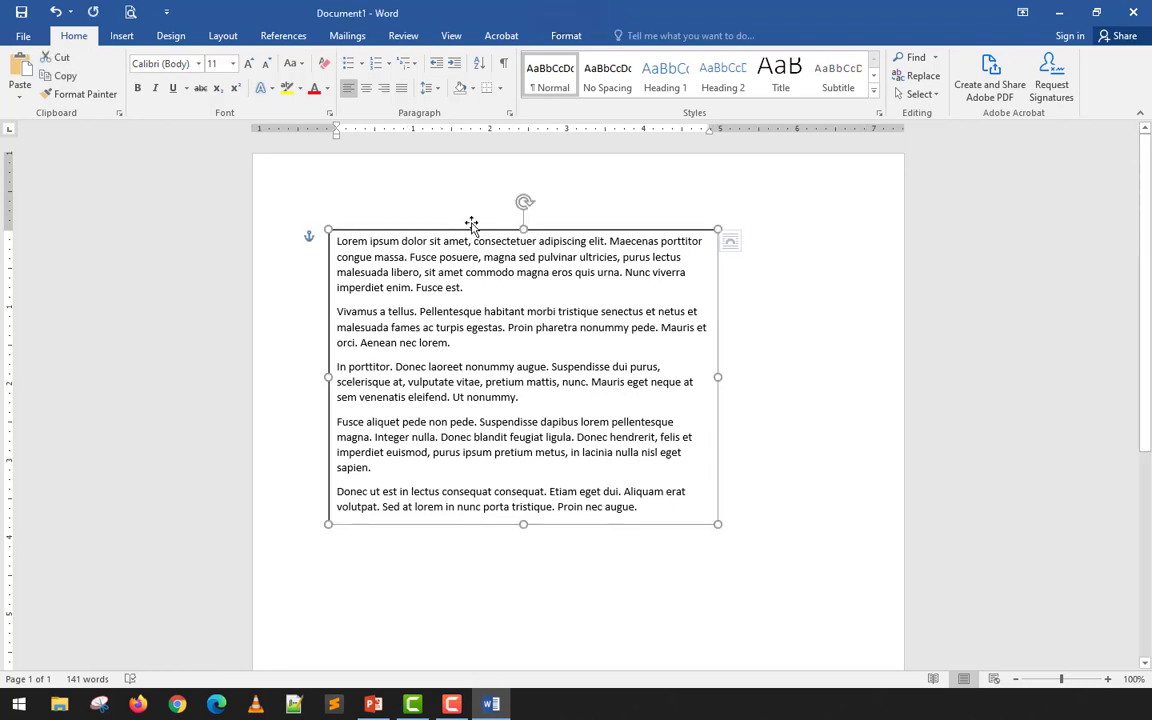
click(562, 37)
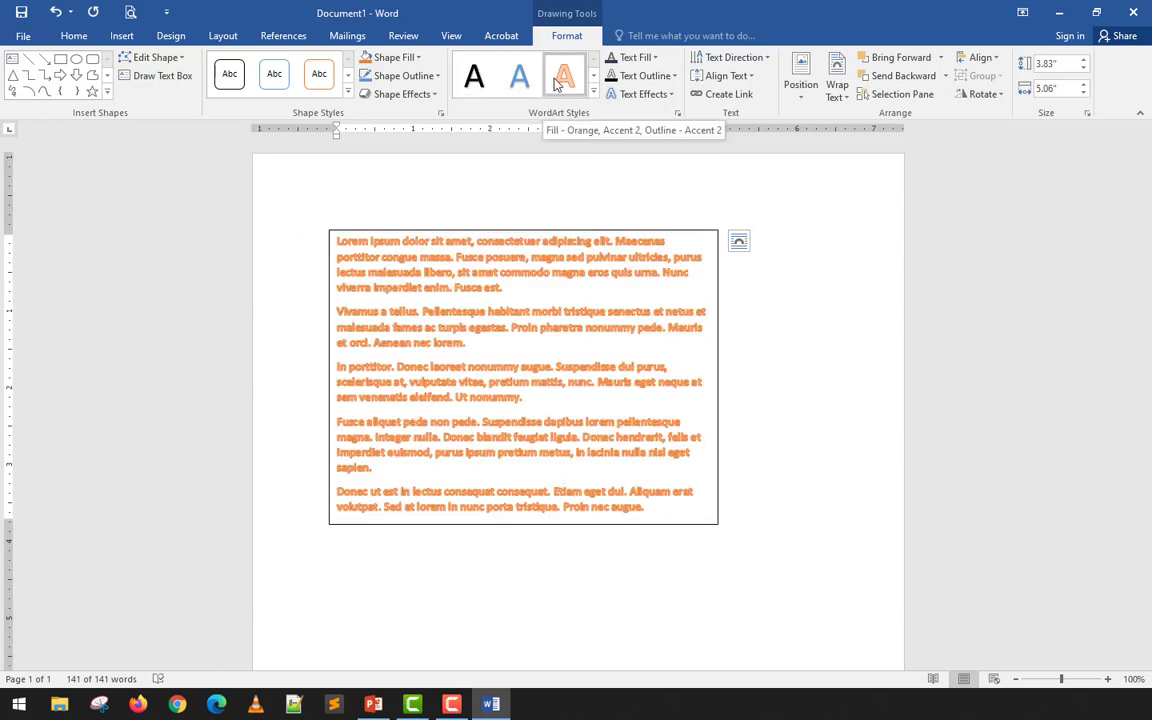
click(594, 91)
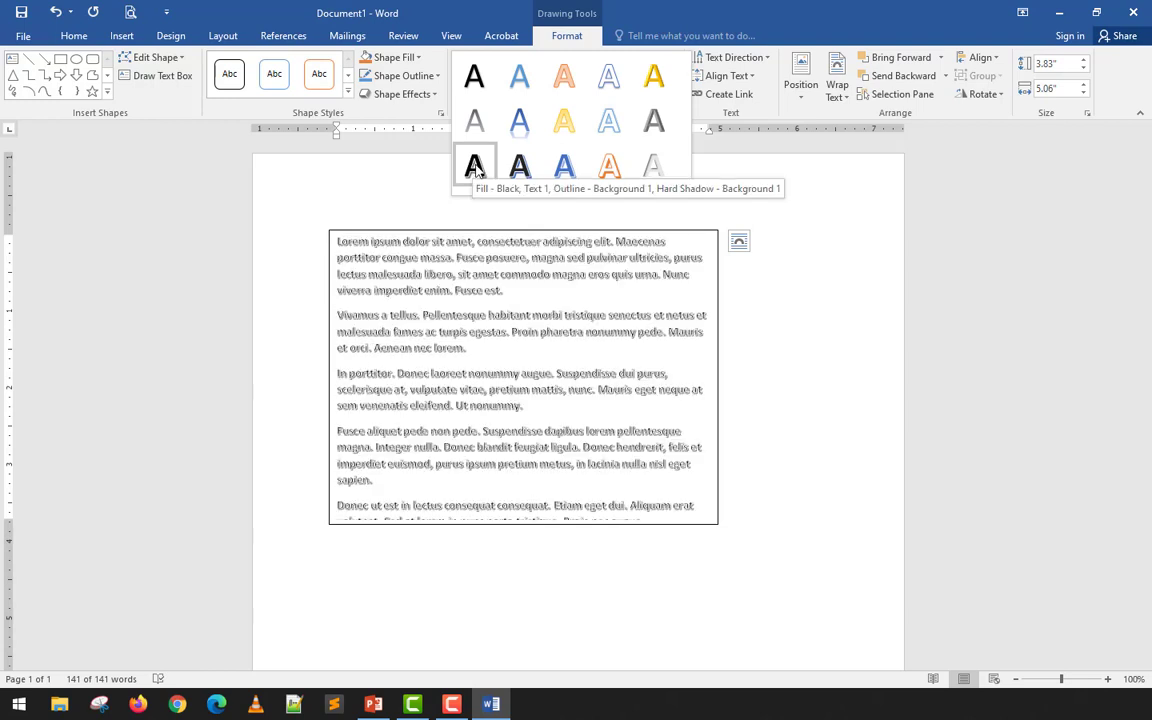
click(676, 9)
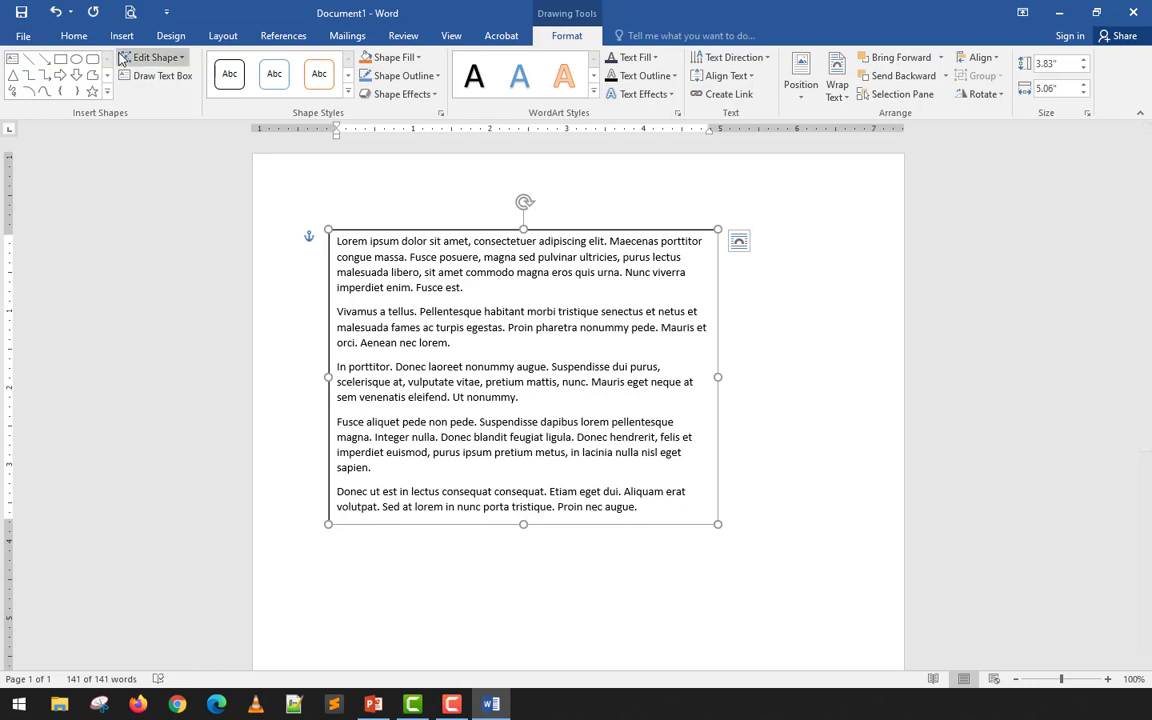
Examine the Text Direction and Align Text options for the selected text box, leaving both settings unapplied.
click(121, 35)
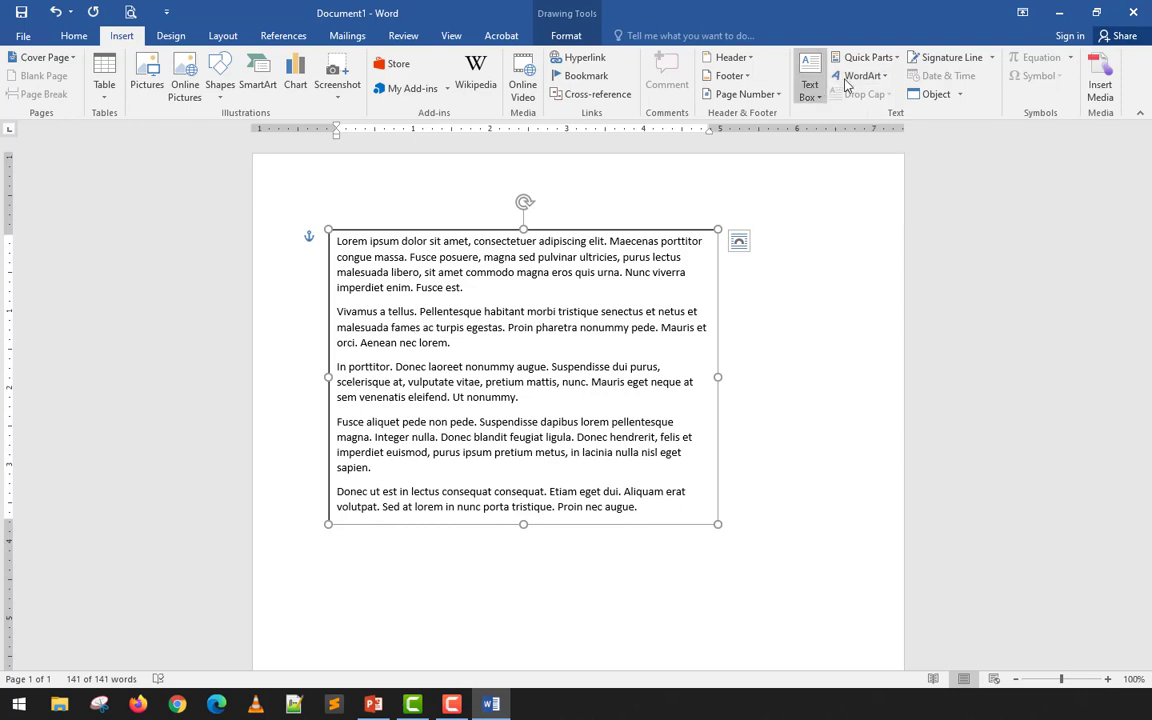
click(565, 35)
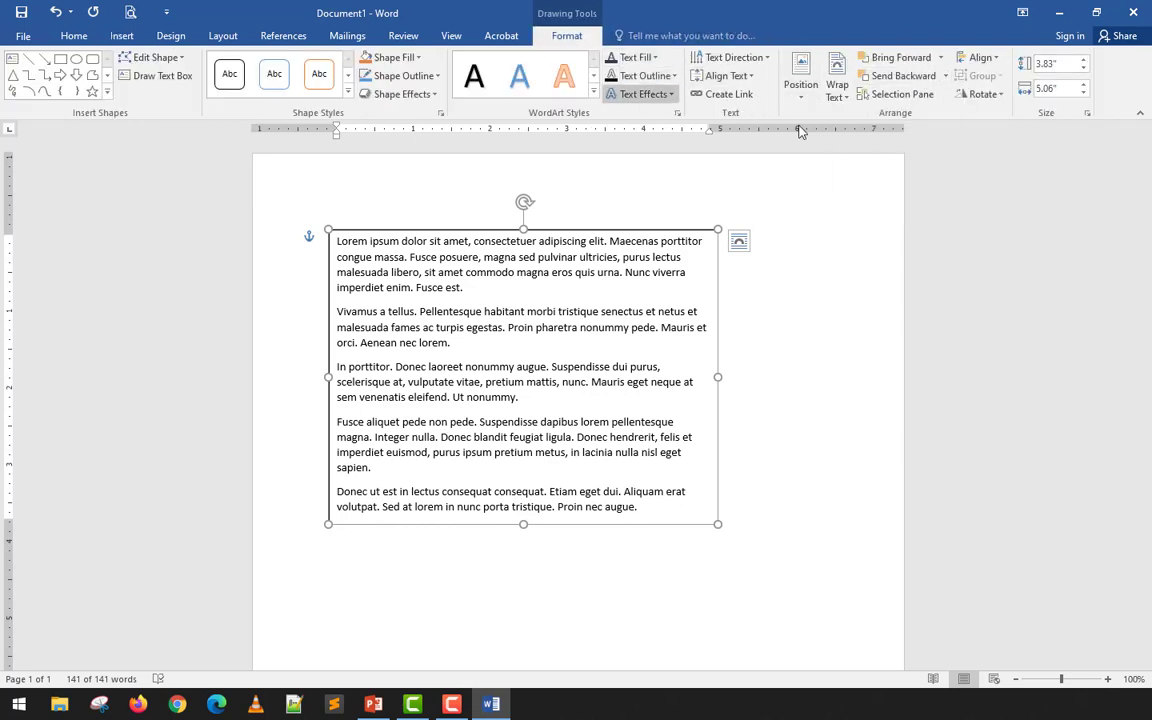
click(759, 60)
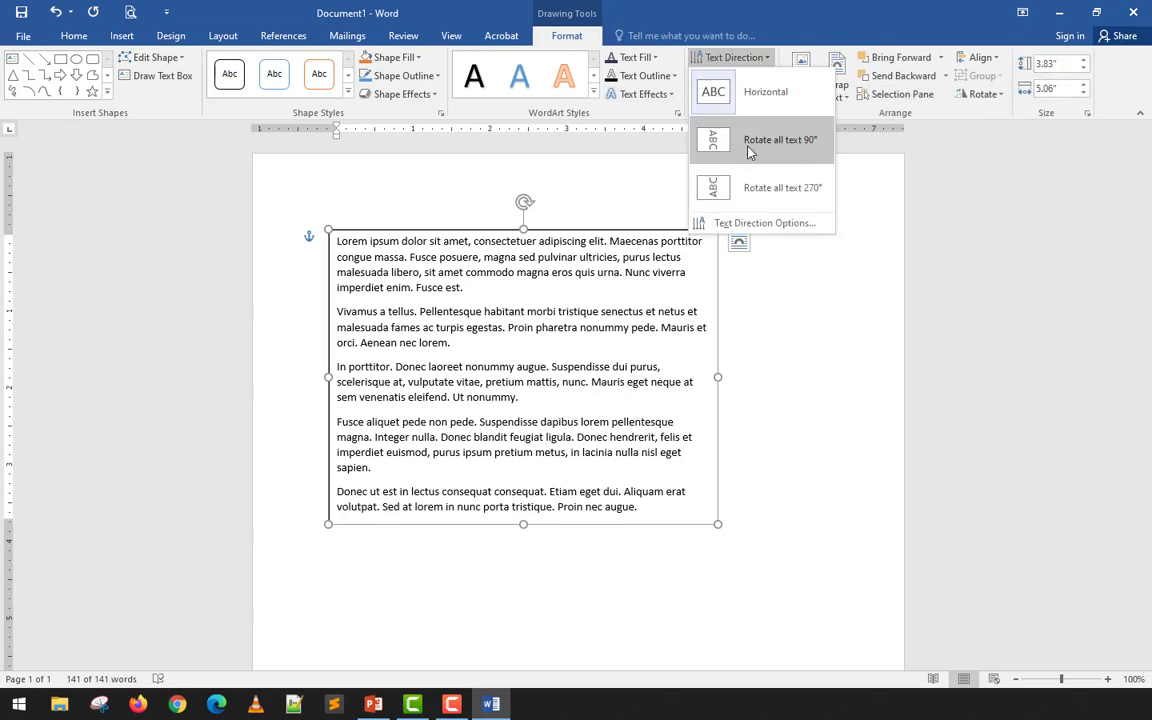
click(735, 57)
click(722, 76)
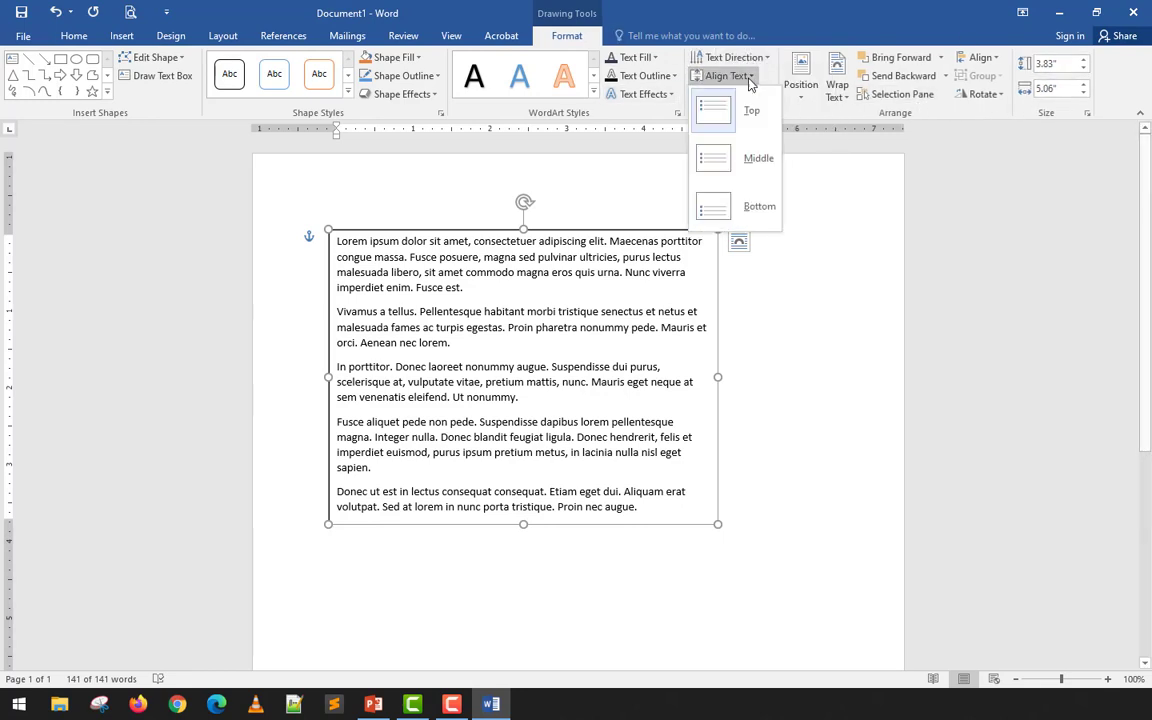
click(744, 22)
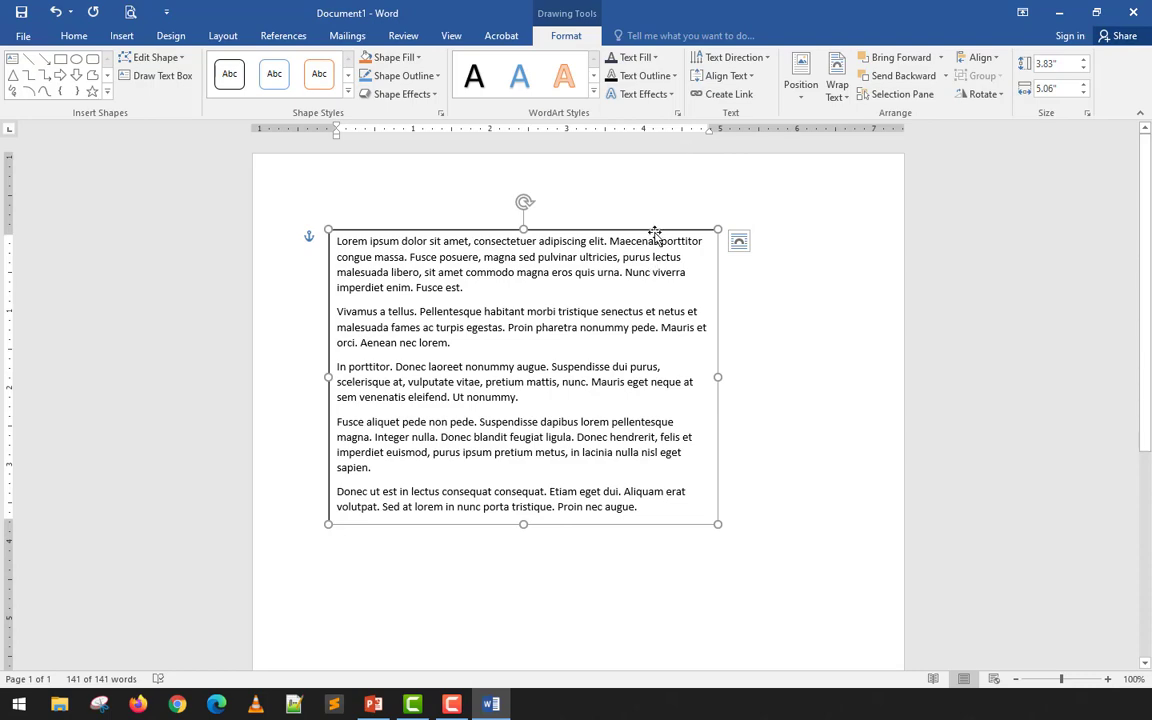
Move the text box down to free space above it, and insert black WordArt with a hard shadow there.
drag(654, 233, 651, 293)
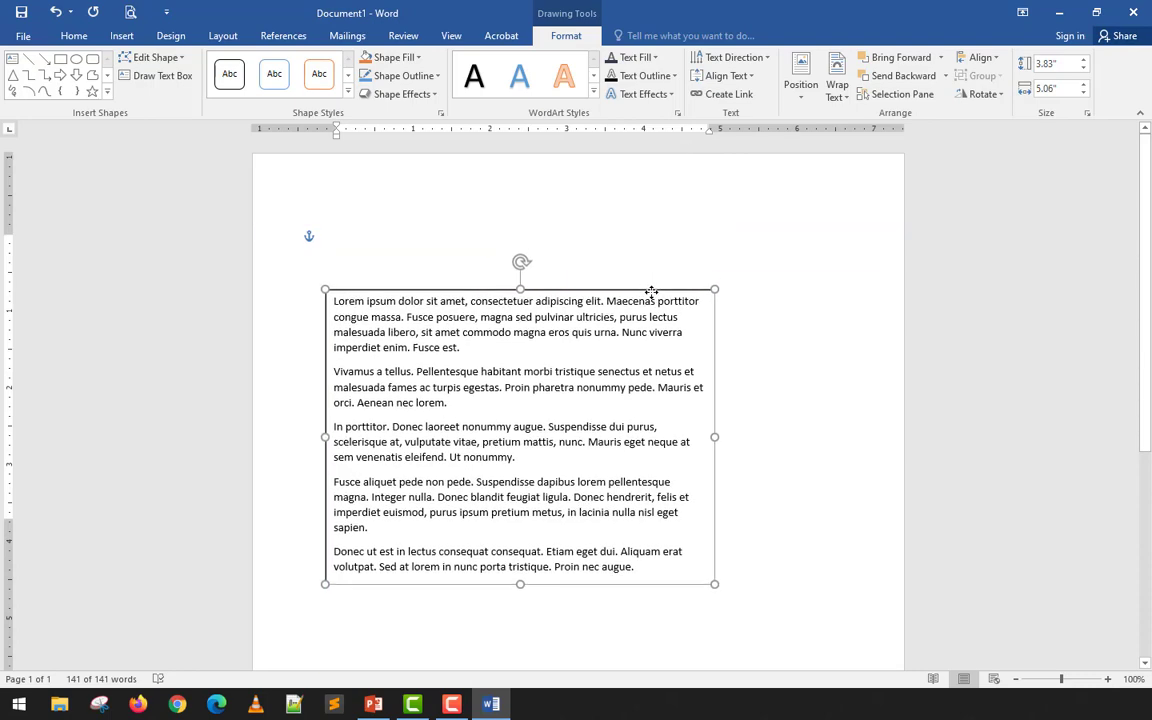
click(763, 279)
click(121, 35)
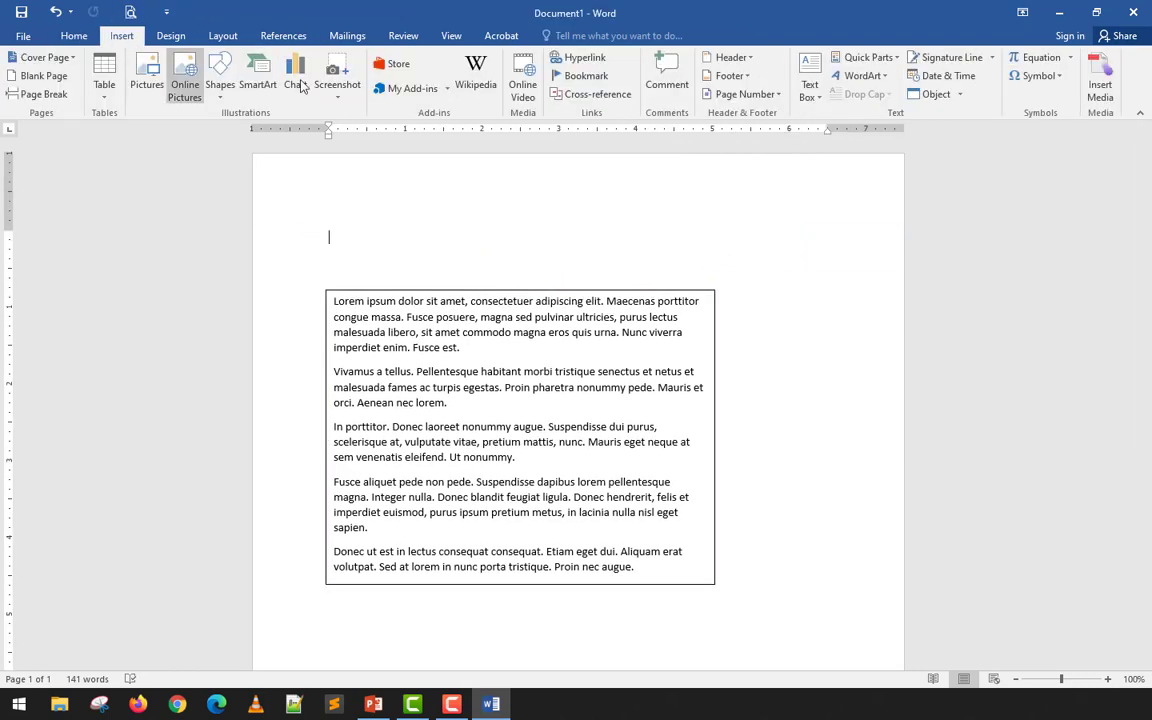
click(864, 76)
click(859, 197)
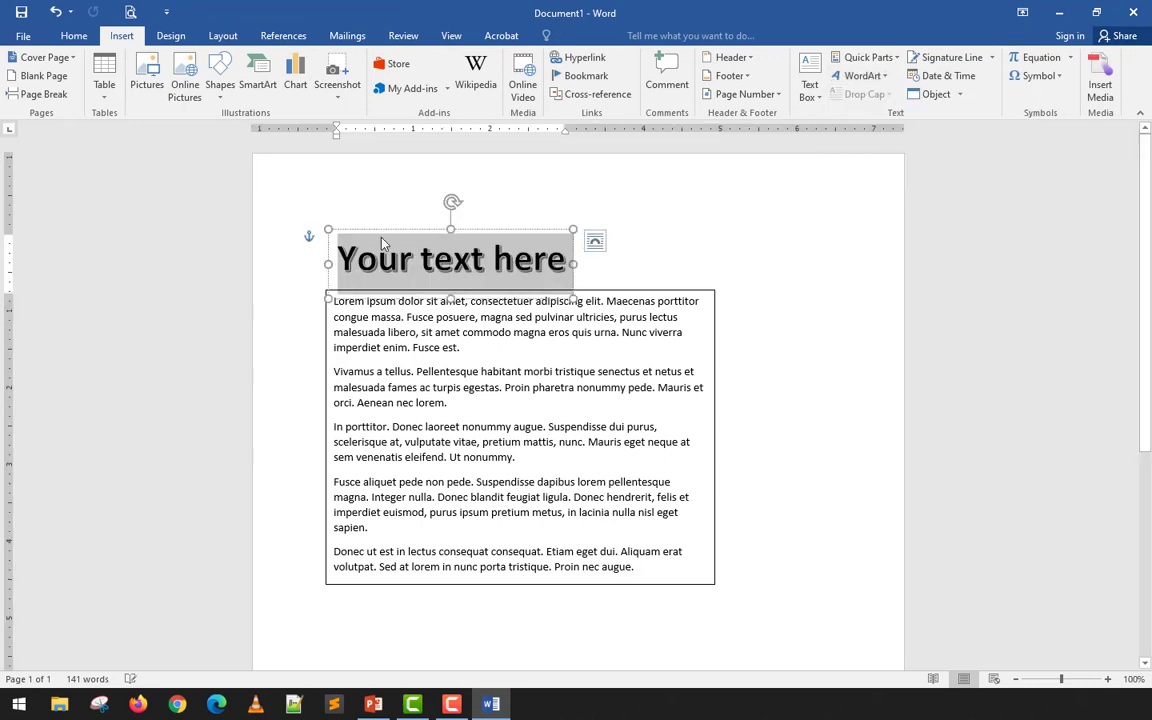
Replace the WordArt placeholder with "Learn IT Easy, Sikat na!" and deselect the title.
text(LE)
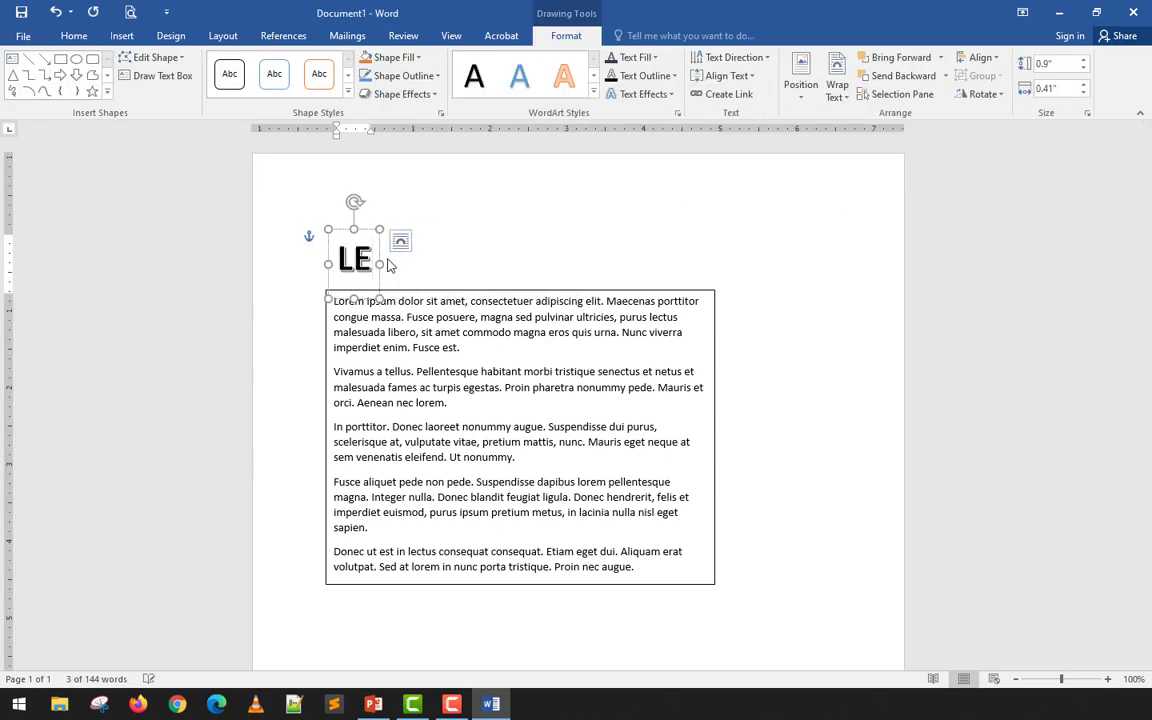
text(arn)
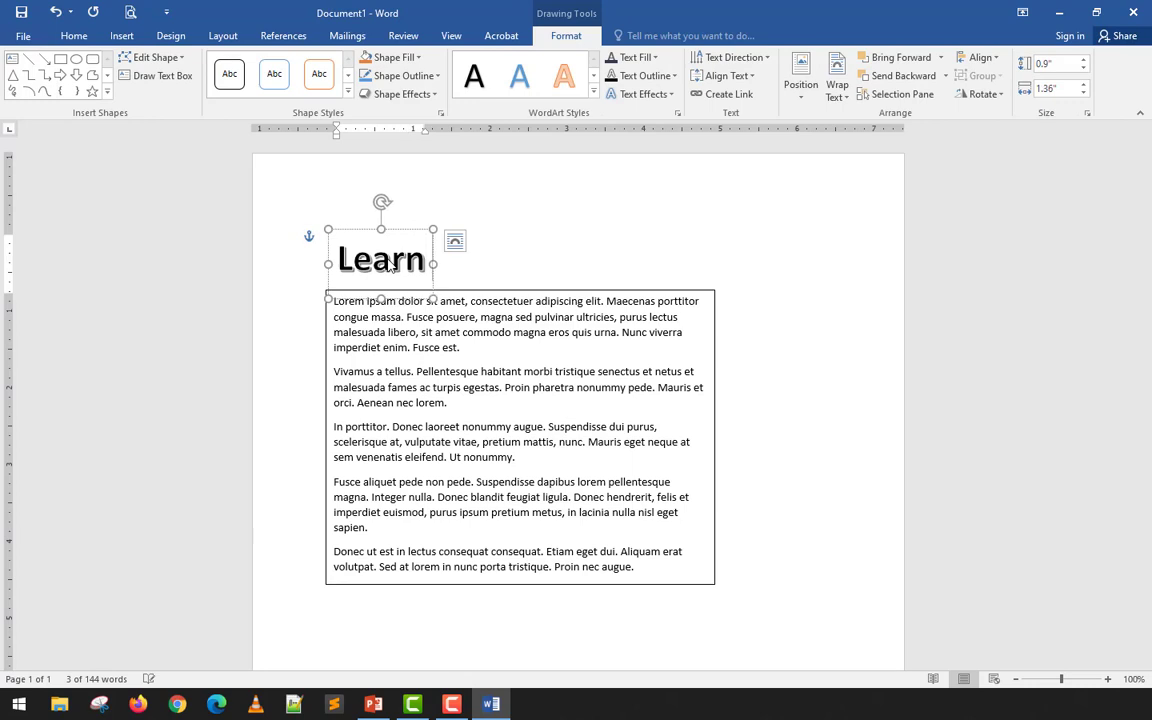
text( lT Easy)
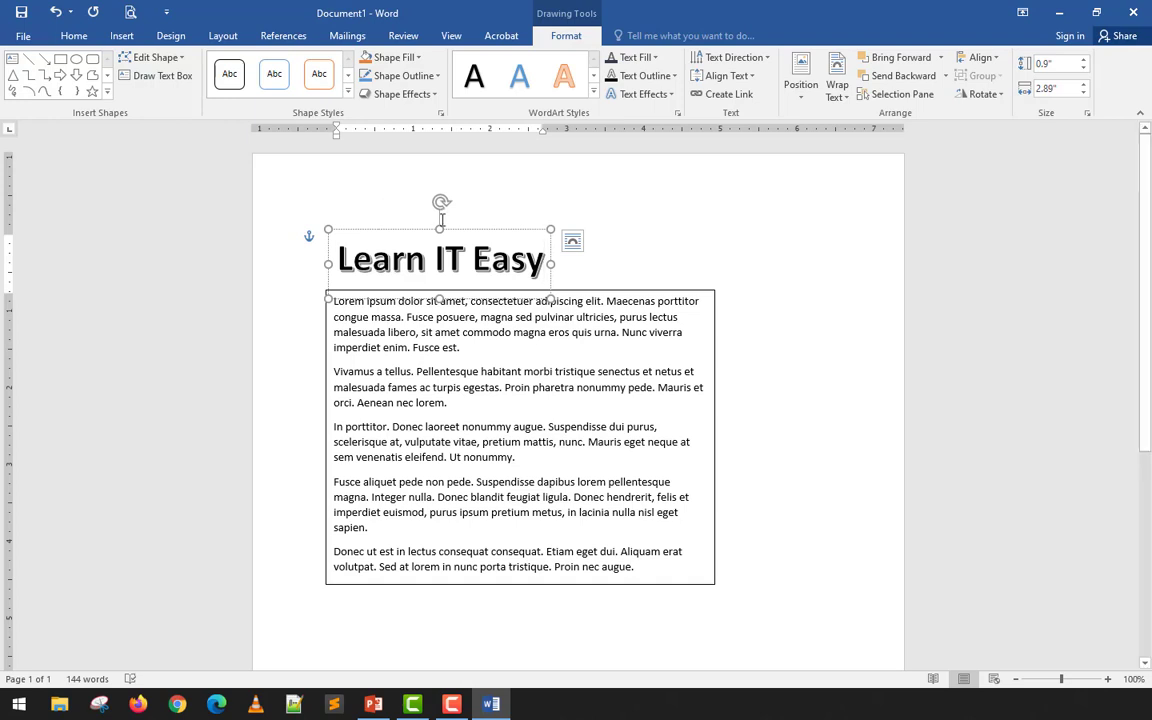
text(,)
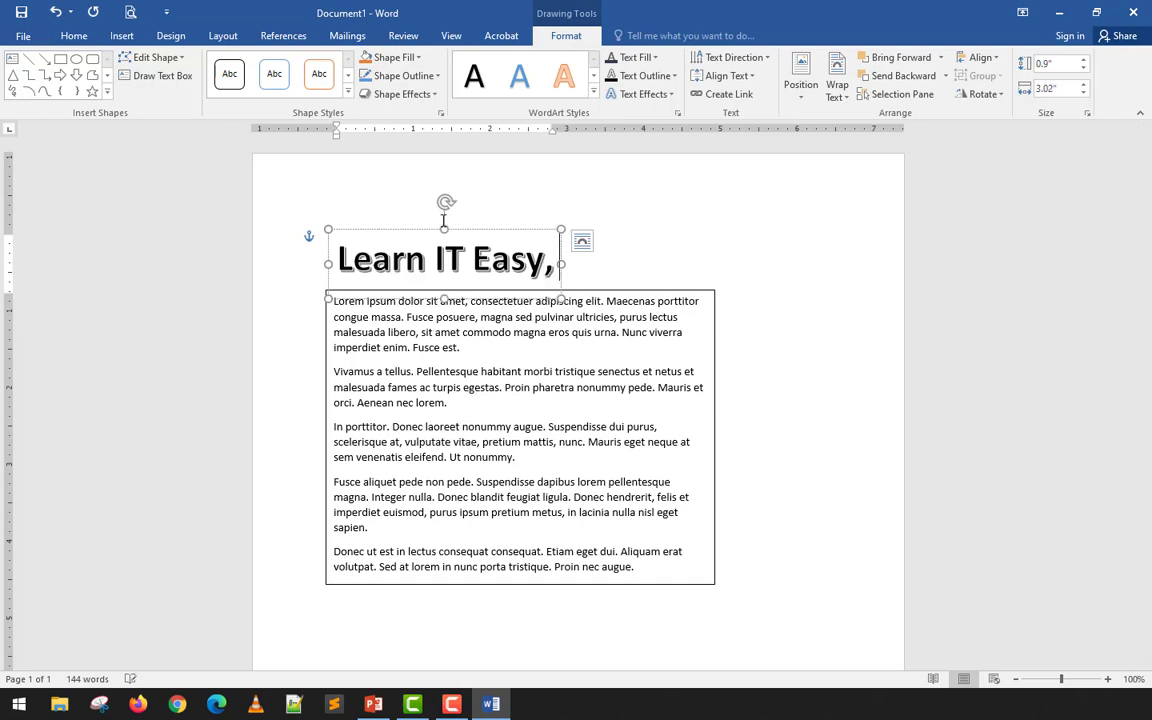
text( Sika)
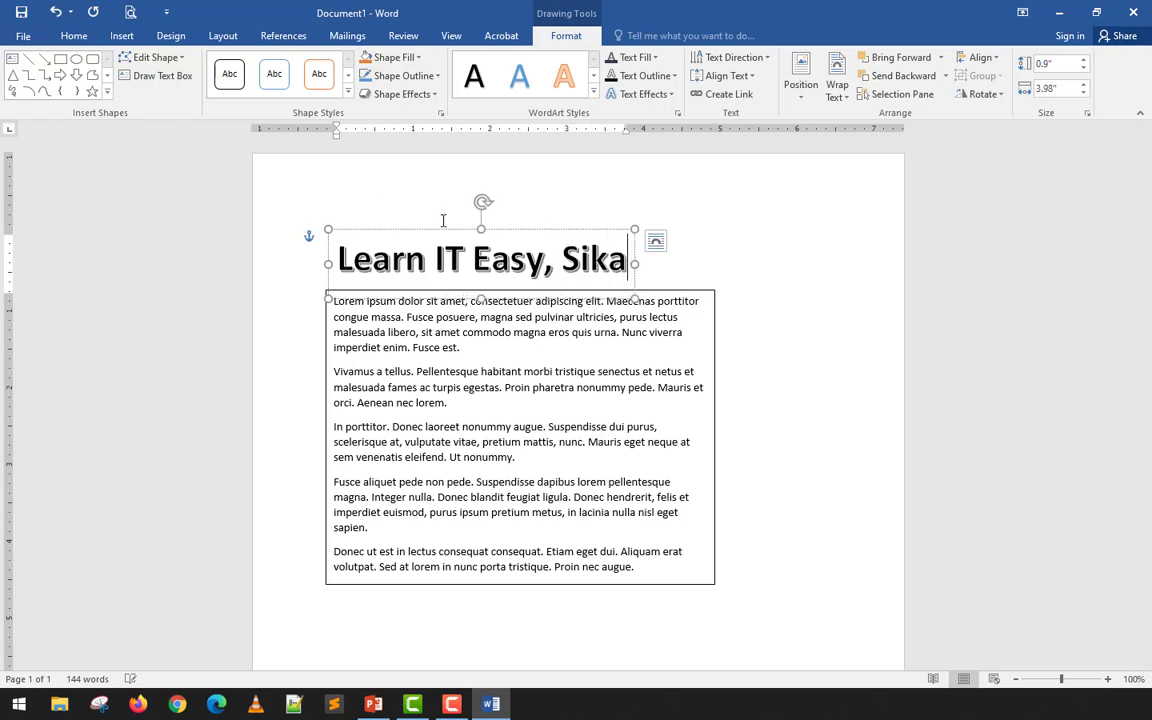
text(t na!)
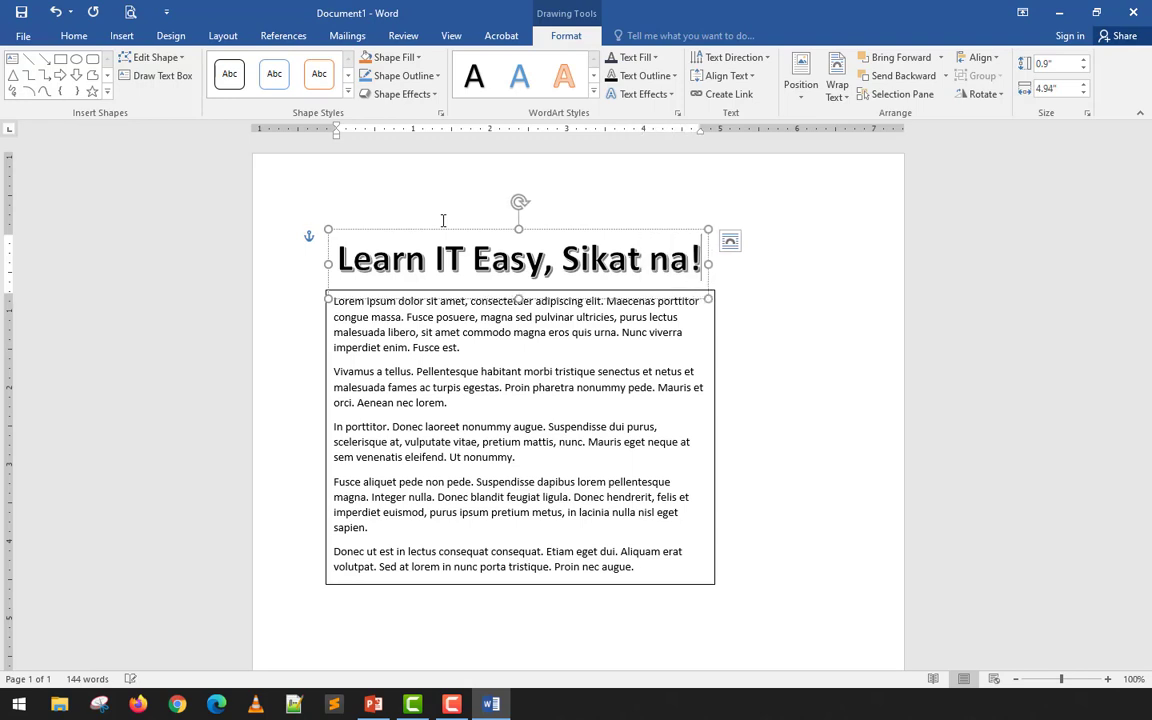
click(780, 288)
click(609, 264)
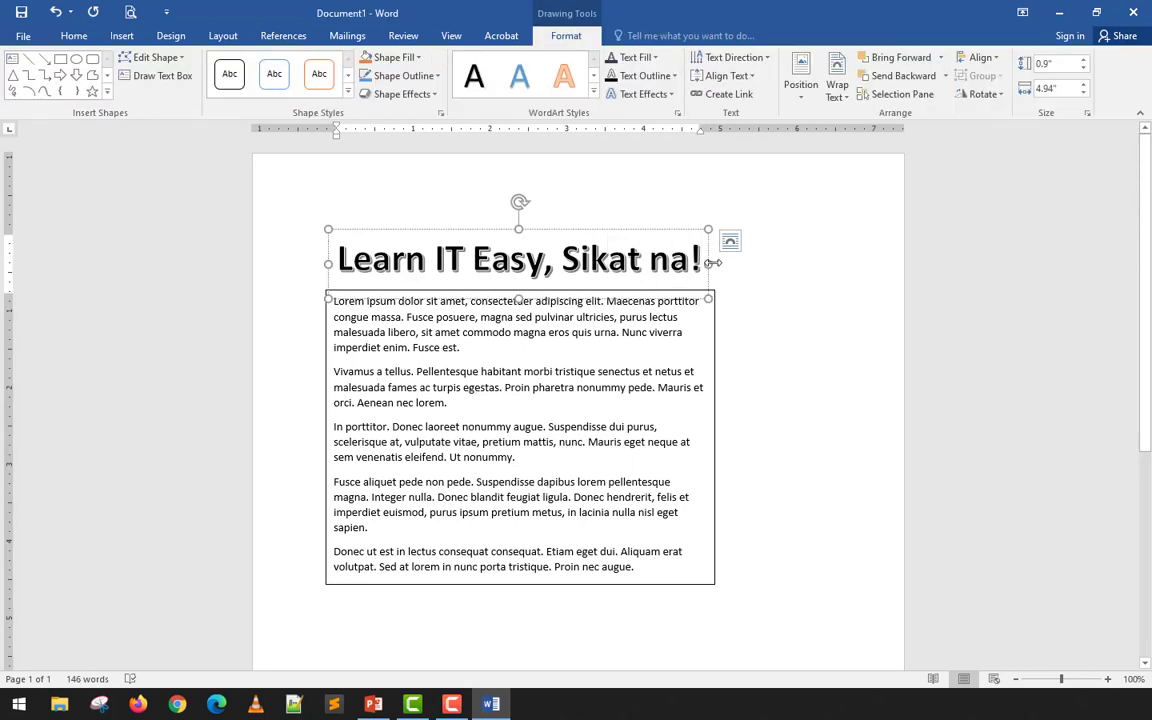
drag(708, 250, 698, 250)
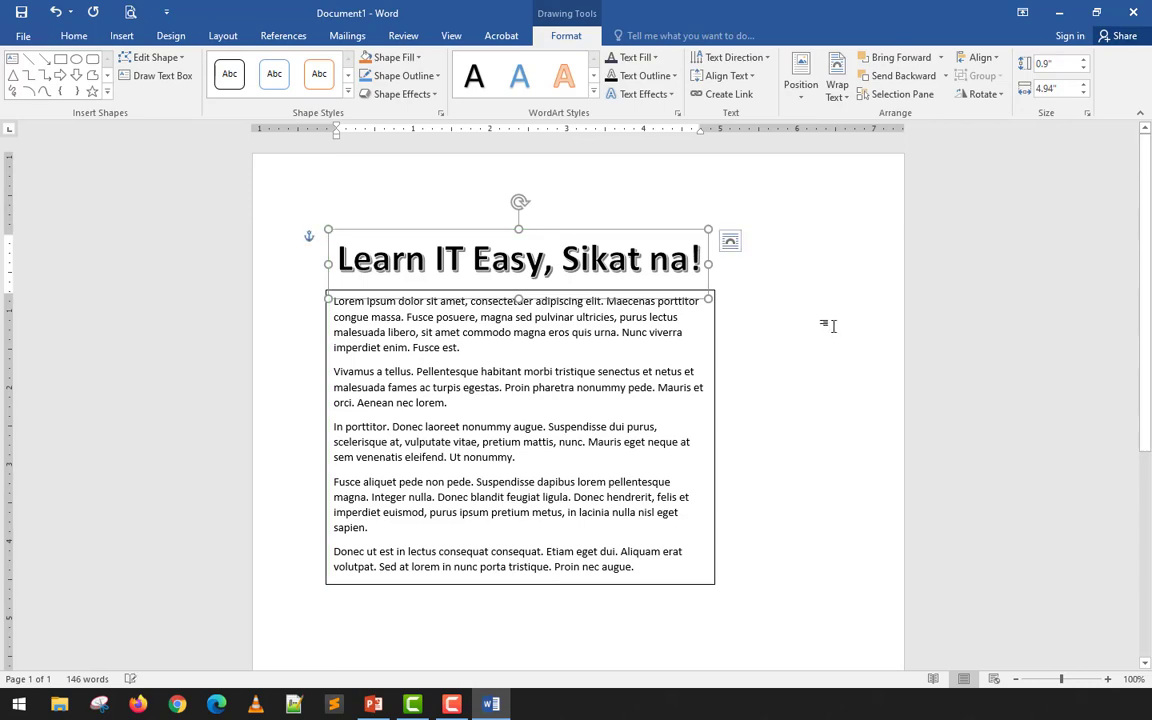
click(830, 327)
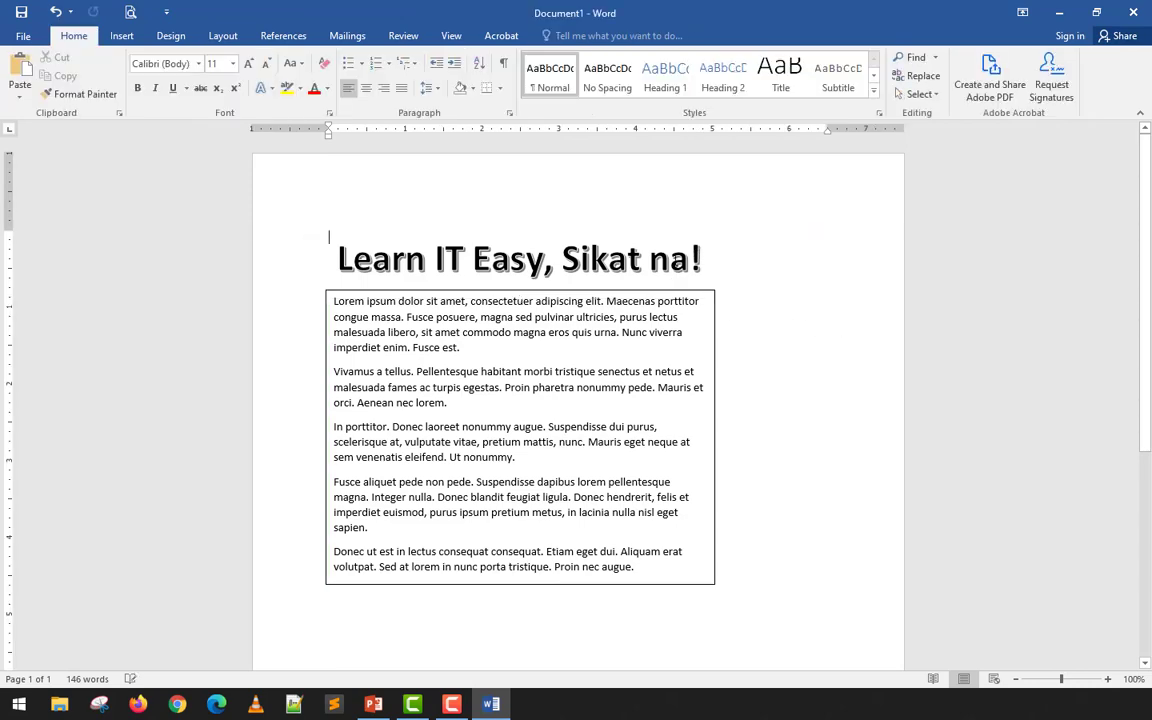
Move the text box up against the WordArt title, narrow it to about half its width, and deselect it.
click(645, 290)
click(720, 313)
mouse_move(716, 319)
mouse_down()
mouse_move(746, 309)
mouse_move(735, 303)
mouse_move(728, 320)
mouse_up()
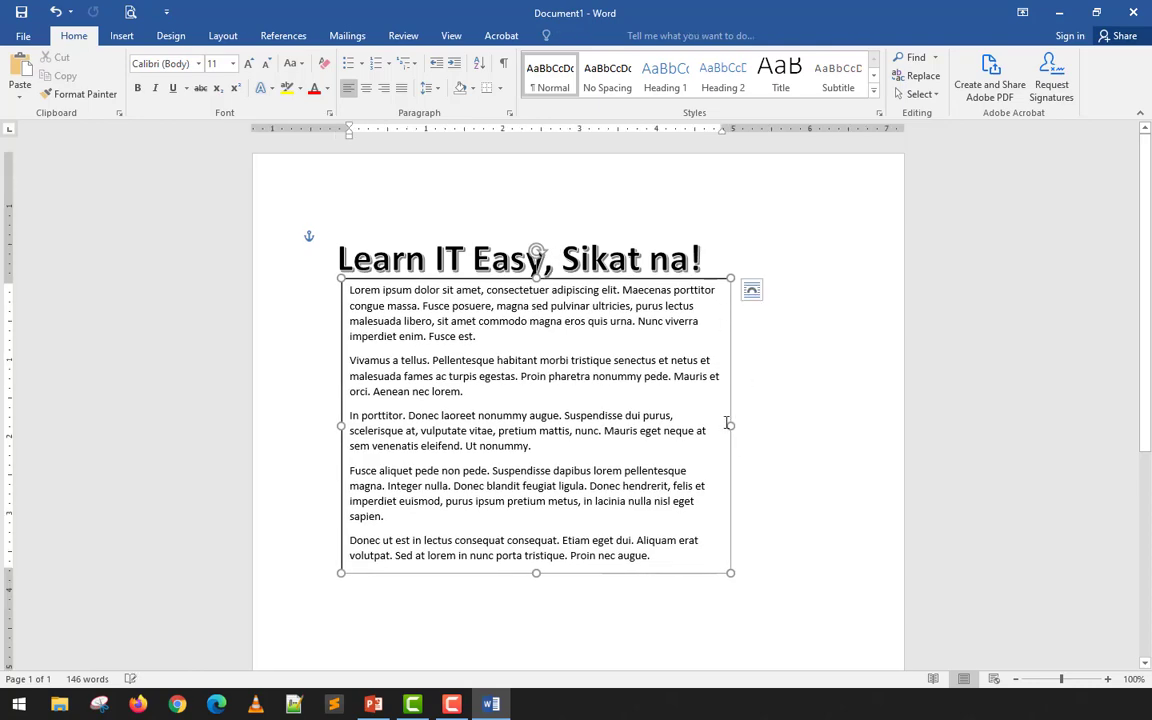
drag(729, 424, 529, 399)
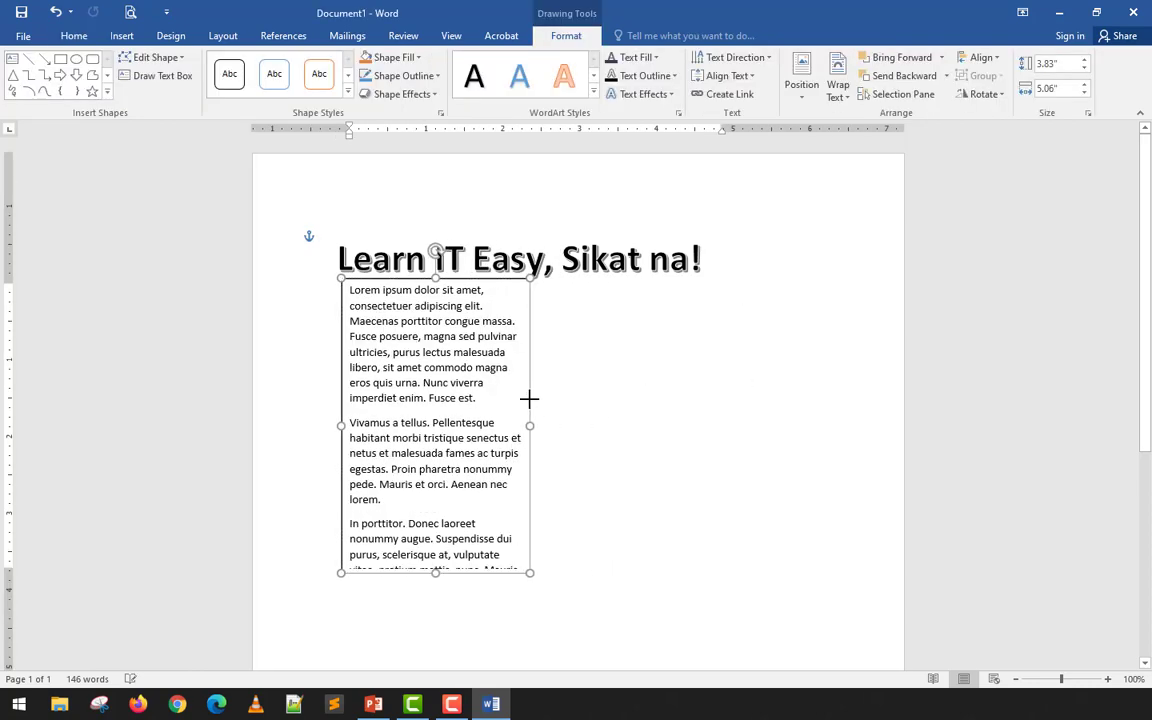
click(625, 386)
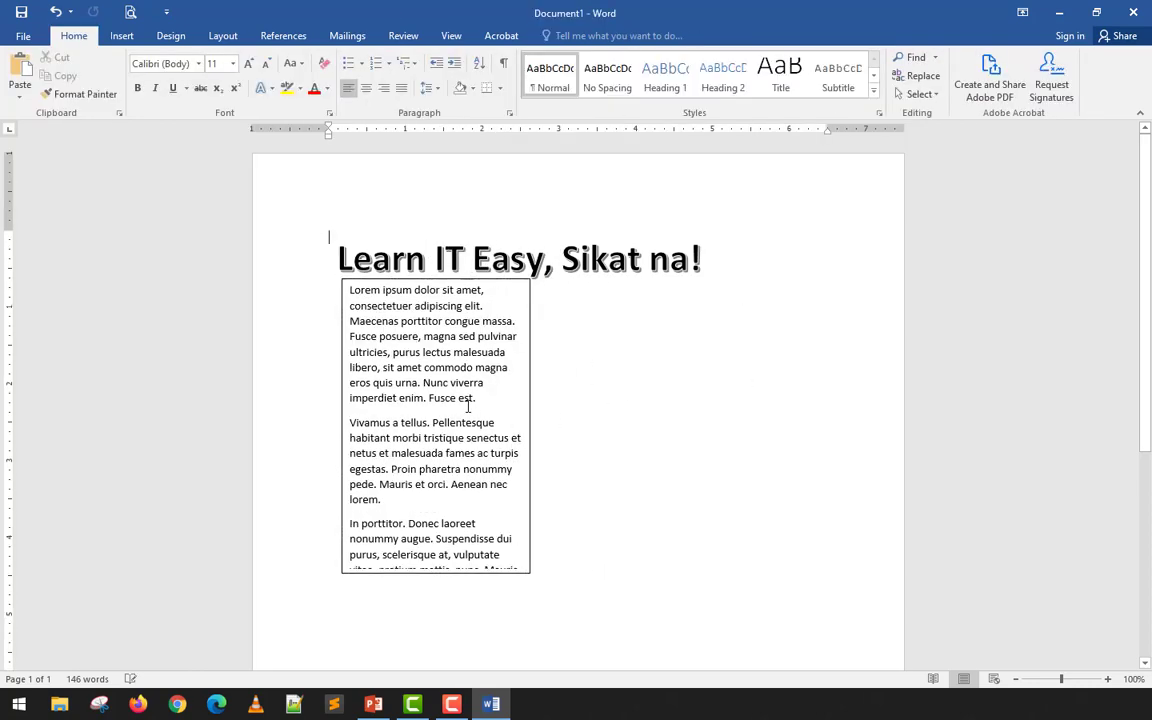
Remove the outline from the text box under the WordArt title and deselect it.
click(532, 378)
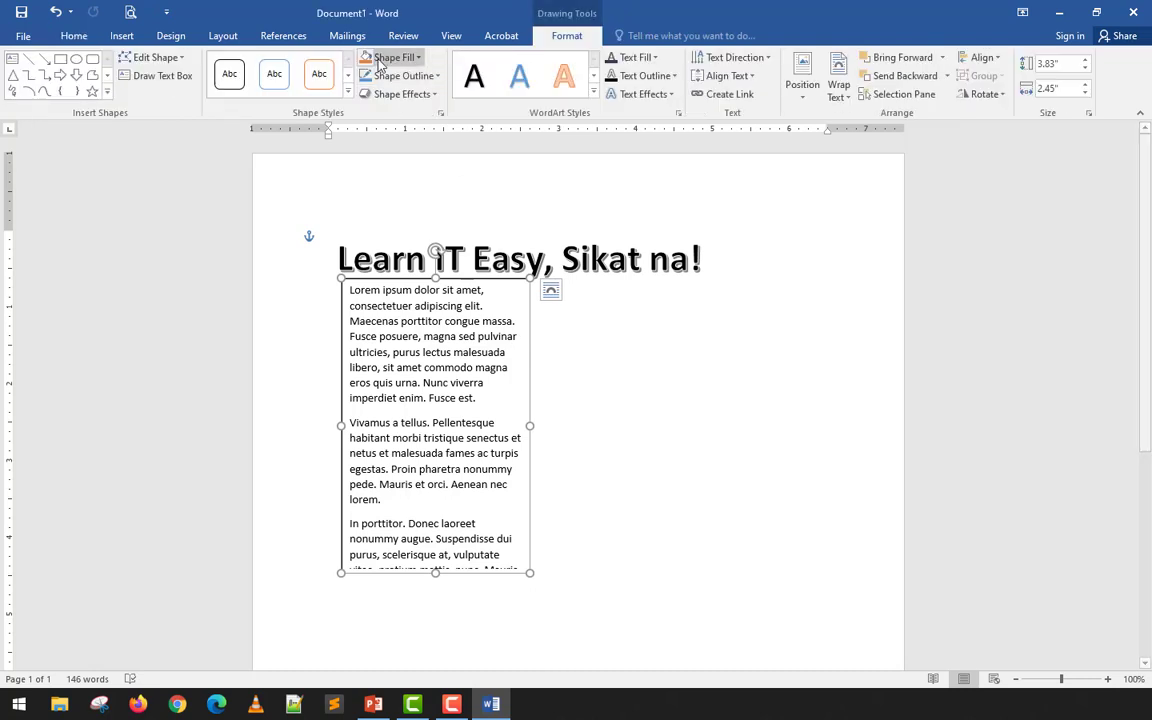
click(436, 80)
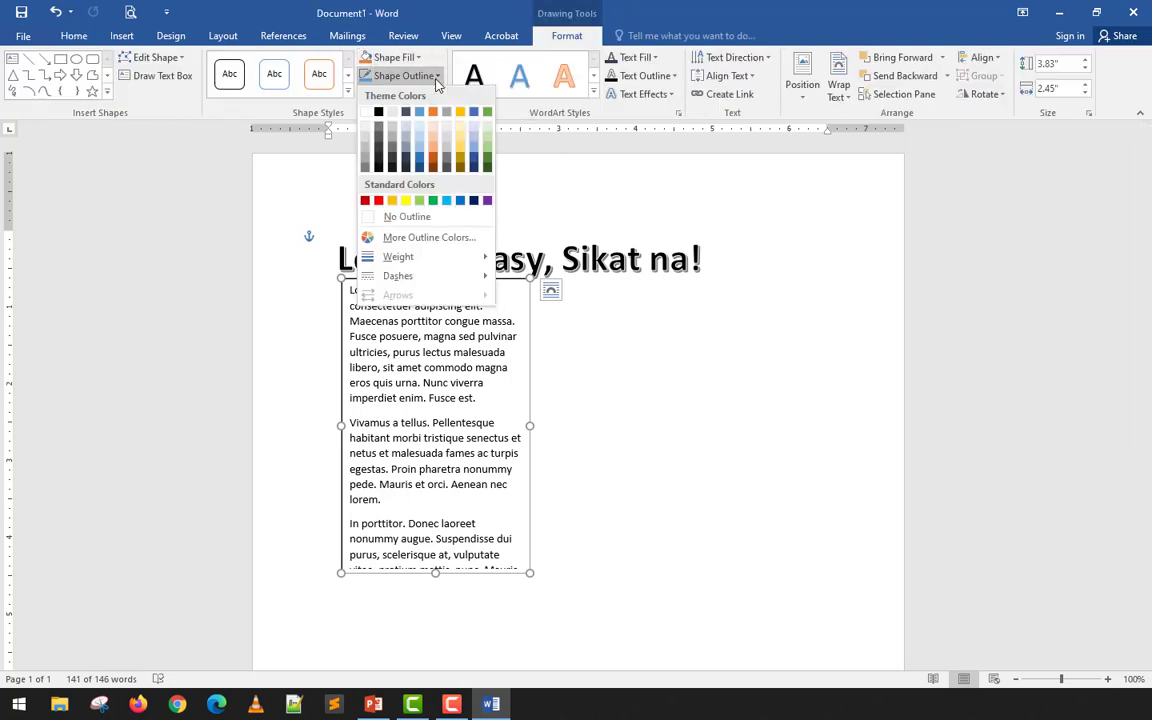
click(386, 218)
click(633, 369)
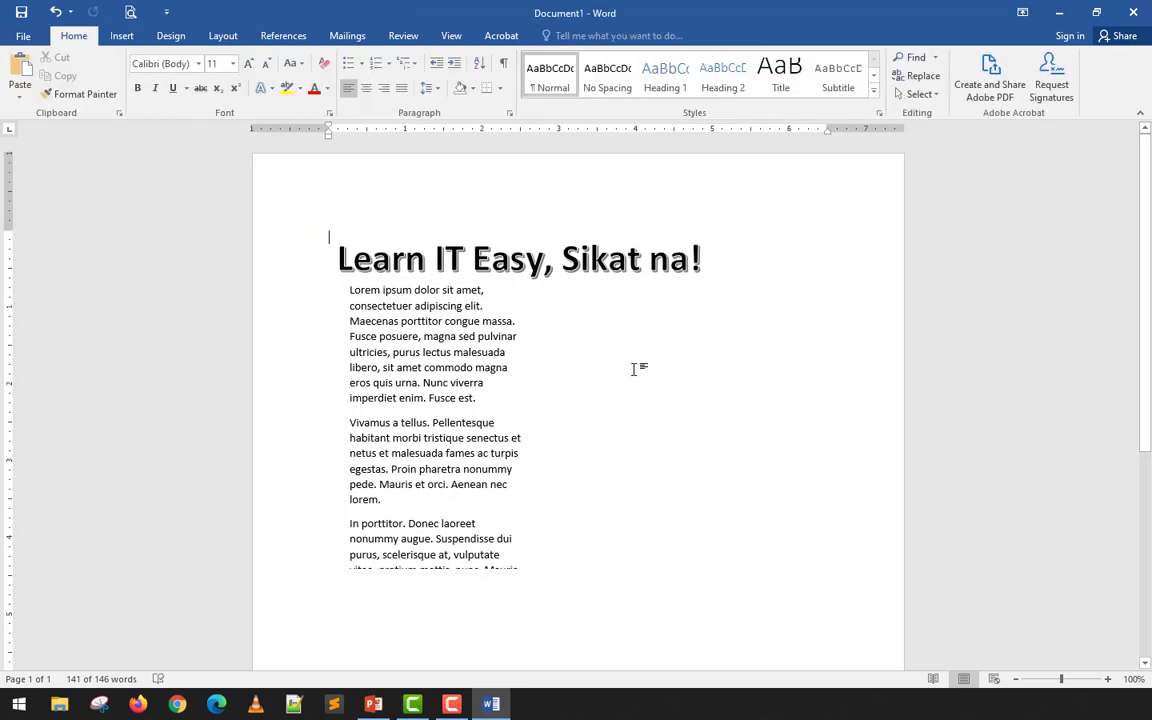
Draw a blue rectangle about 2.04" high and 2.26" wide and move it over the text box.
click(505, 369)
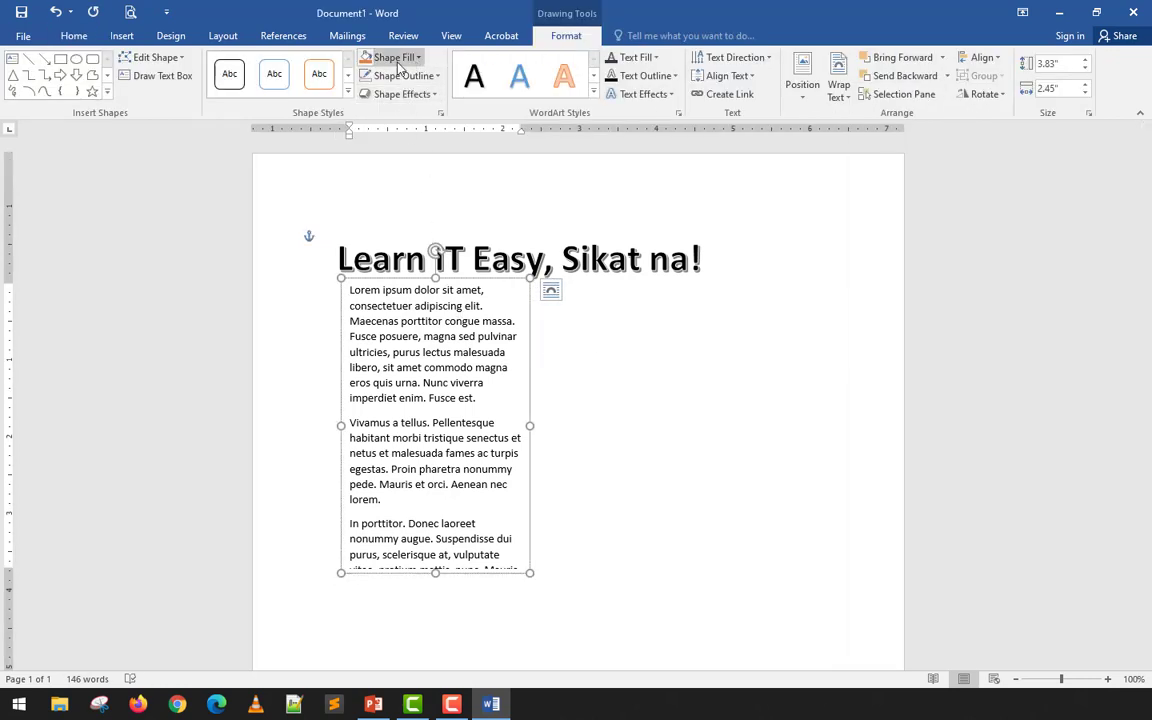
click(121, 35)
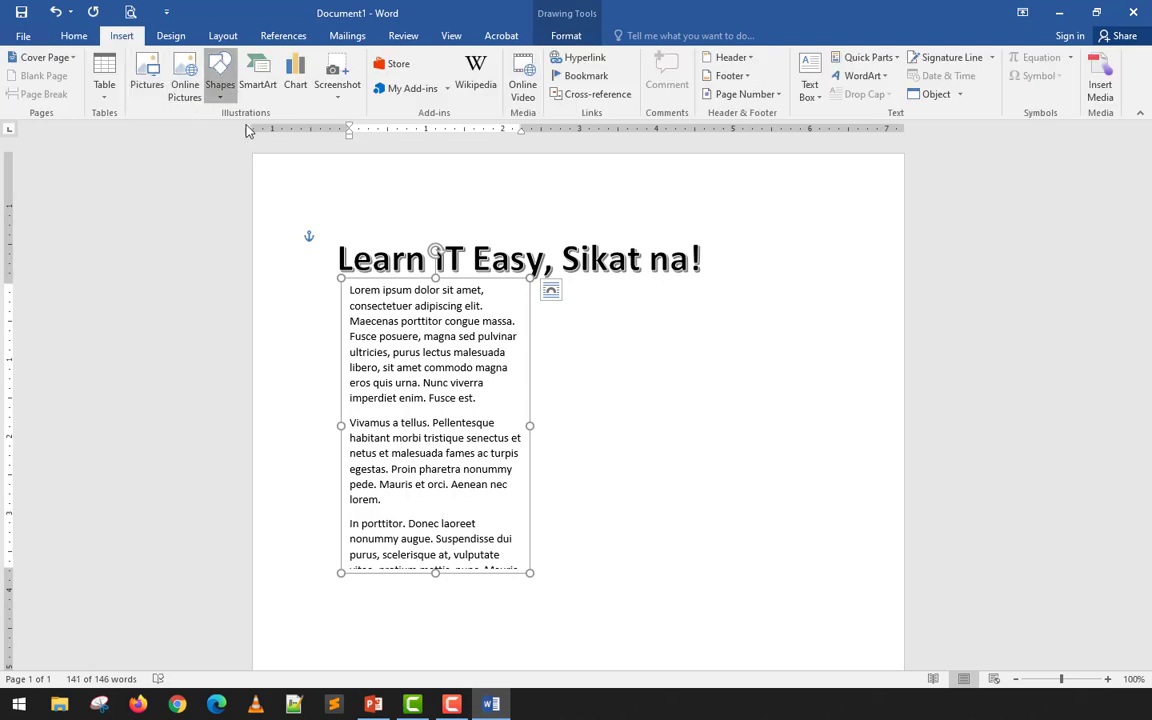
click(238, 126)
drag(635, 421, 808, 572)
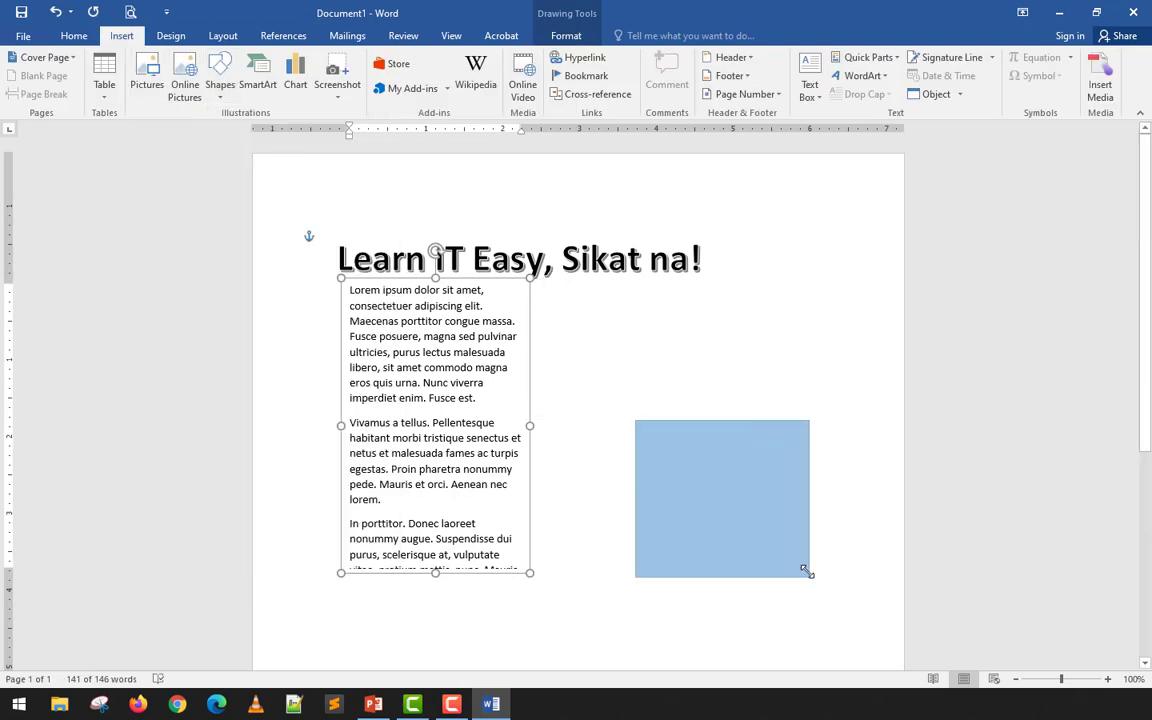
drag(769, 511, 558, 455)
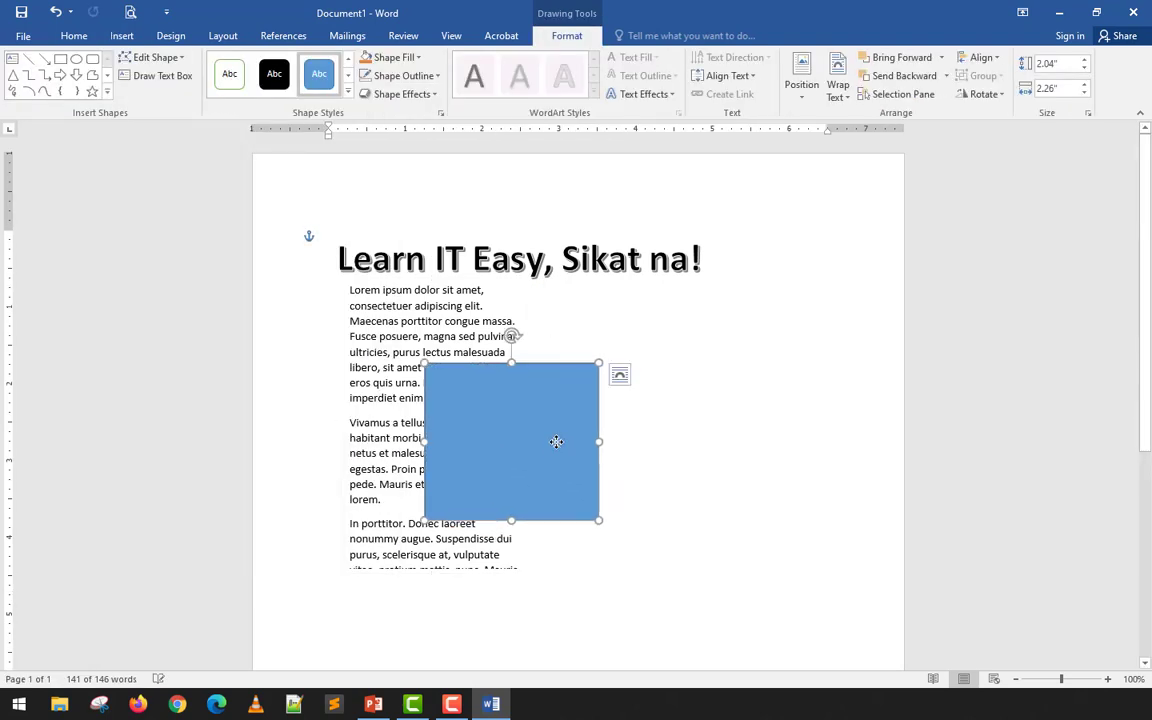
Send the blue rectangle behind the text box and shift it slightly up and to the right.
right_click(556, 441)
click(627, 309)
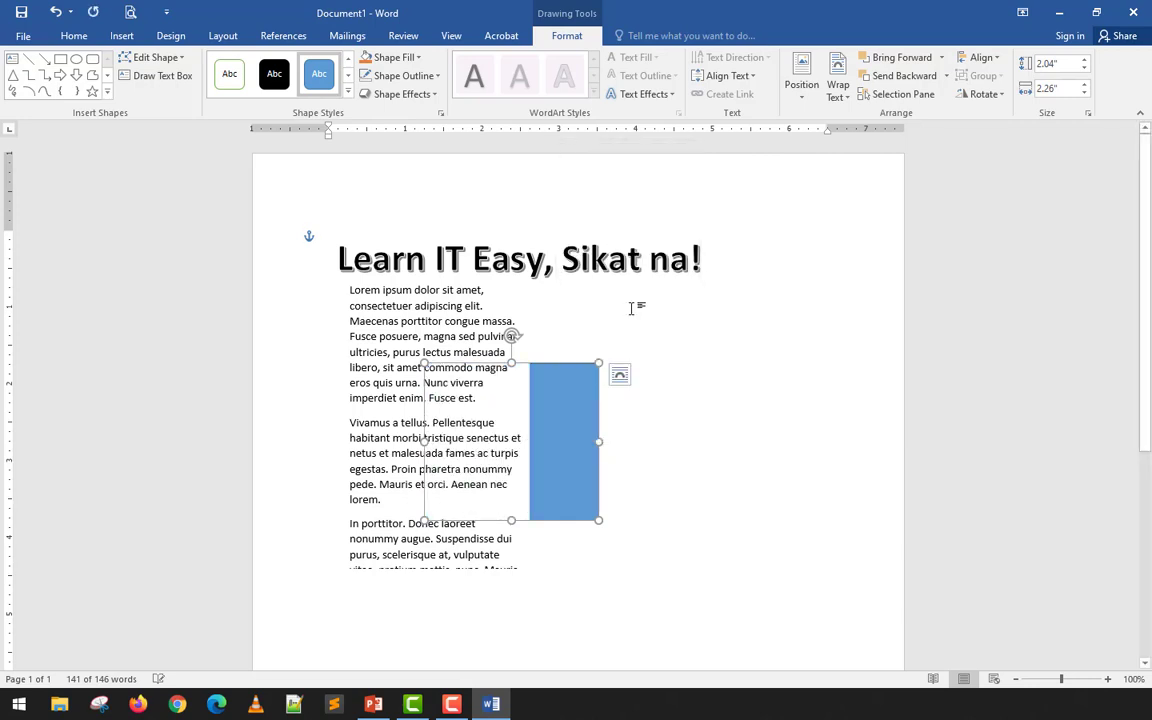
click(759, 399)
drag(568, 462, 598, 439)
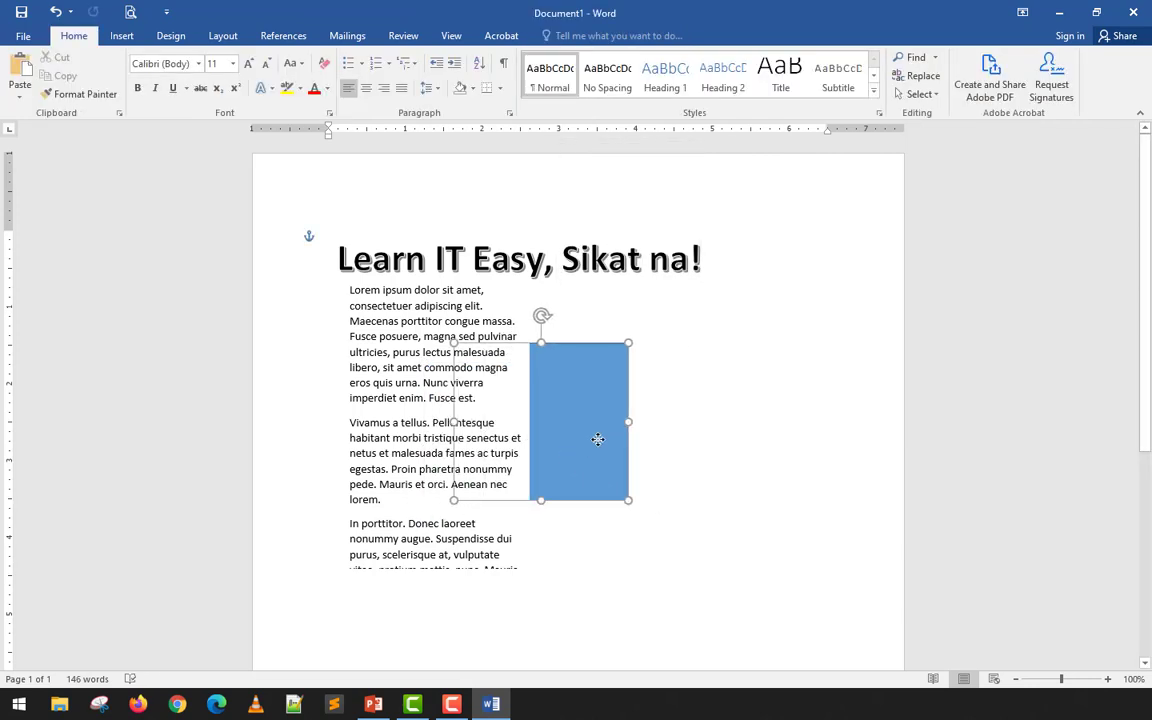
Set the text box to No Fill, then pull the blue rectangle out from behind it and delete it.
click(476, 395)
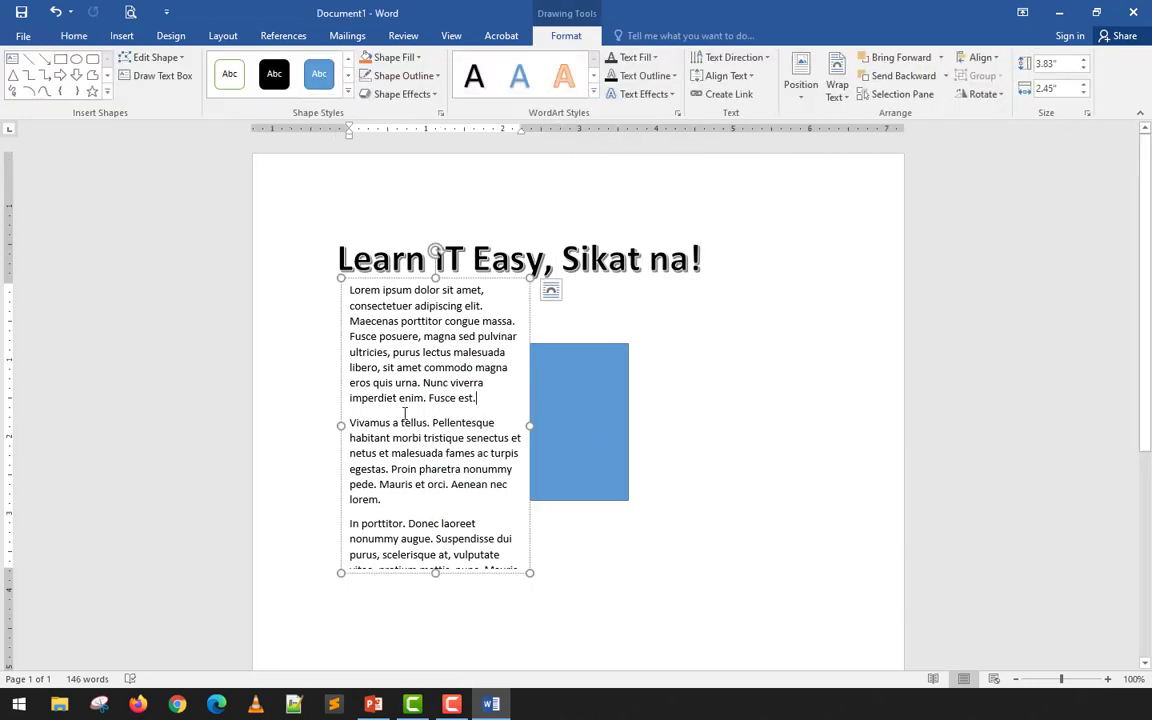
click(531, 313)
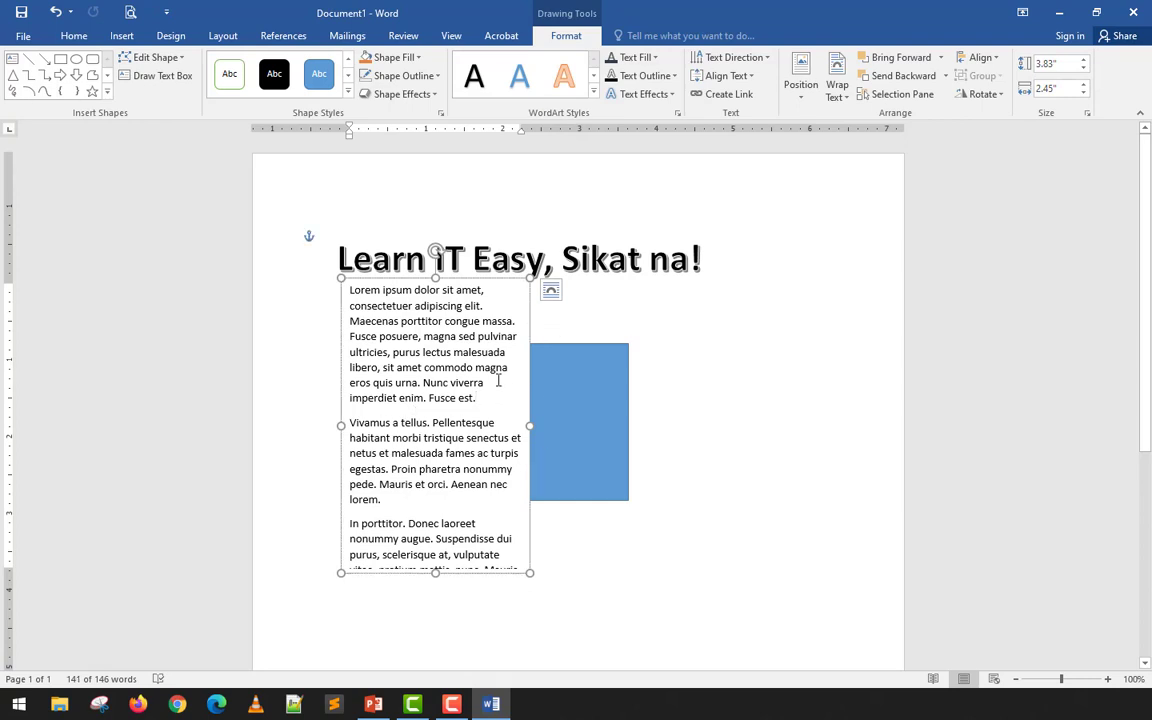
click(386, 57)
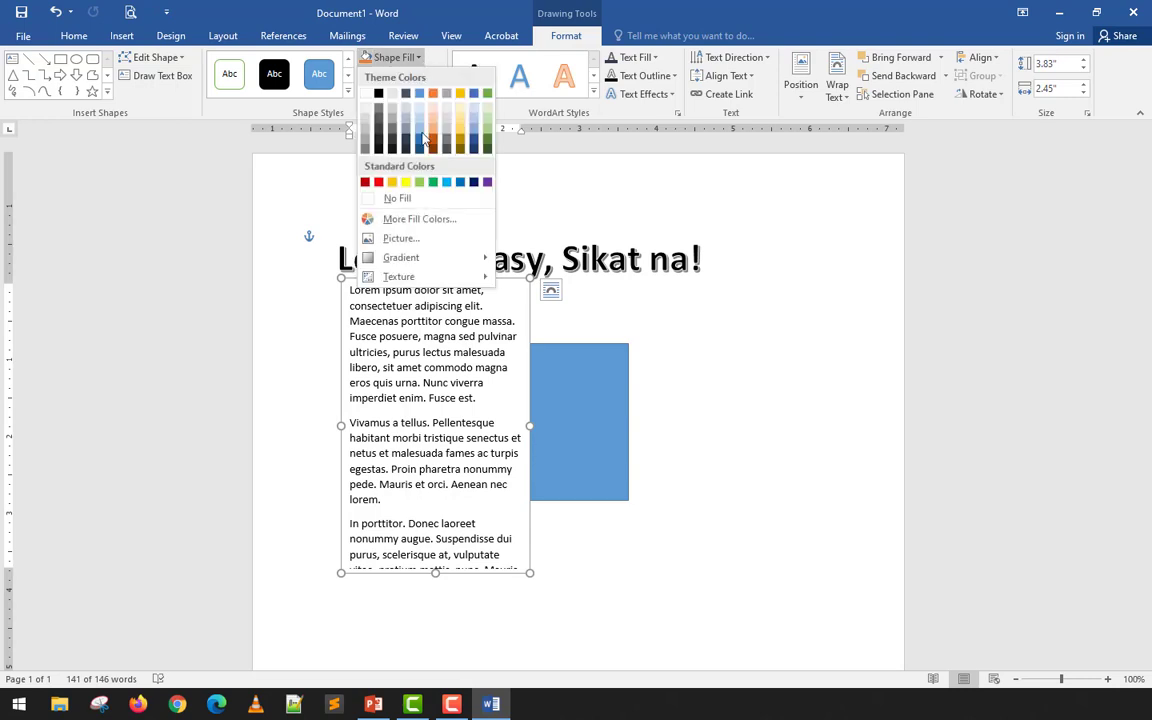
click(420, 200)
drag(598, 424, 697, 401)
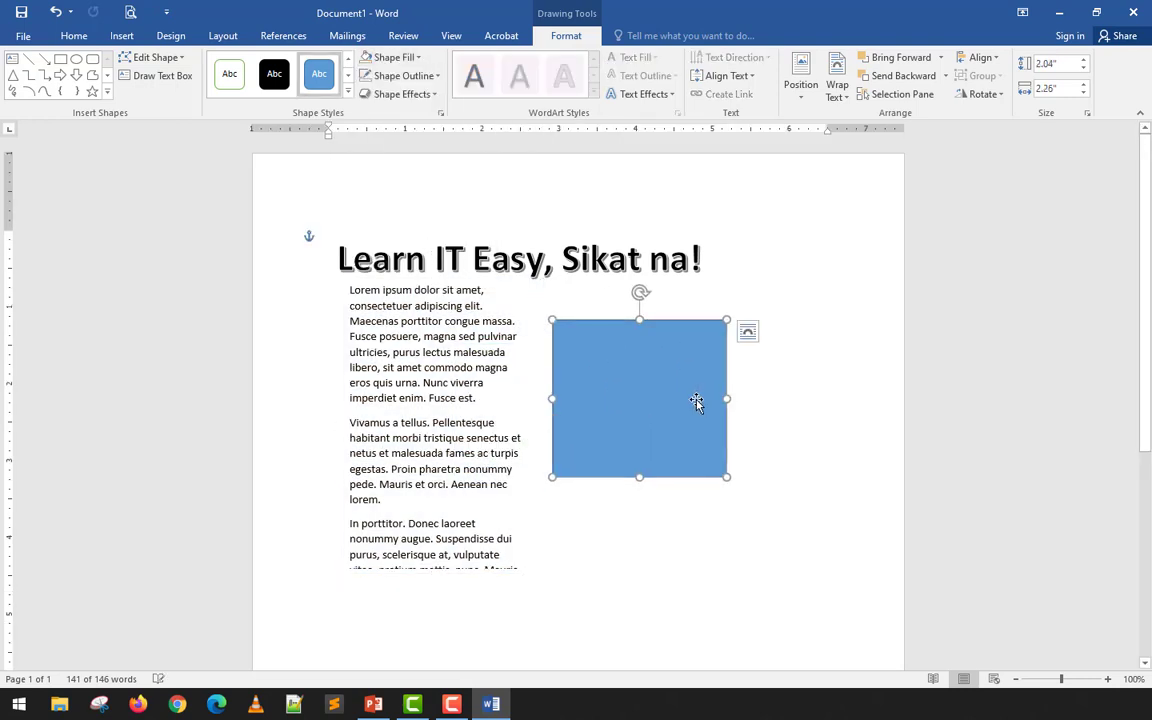
key(Delete)
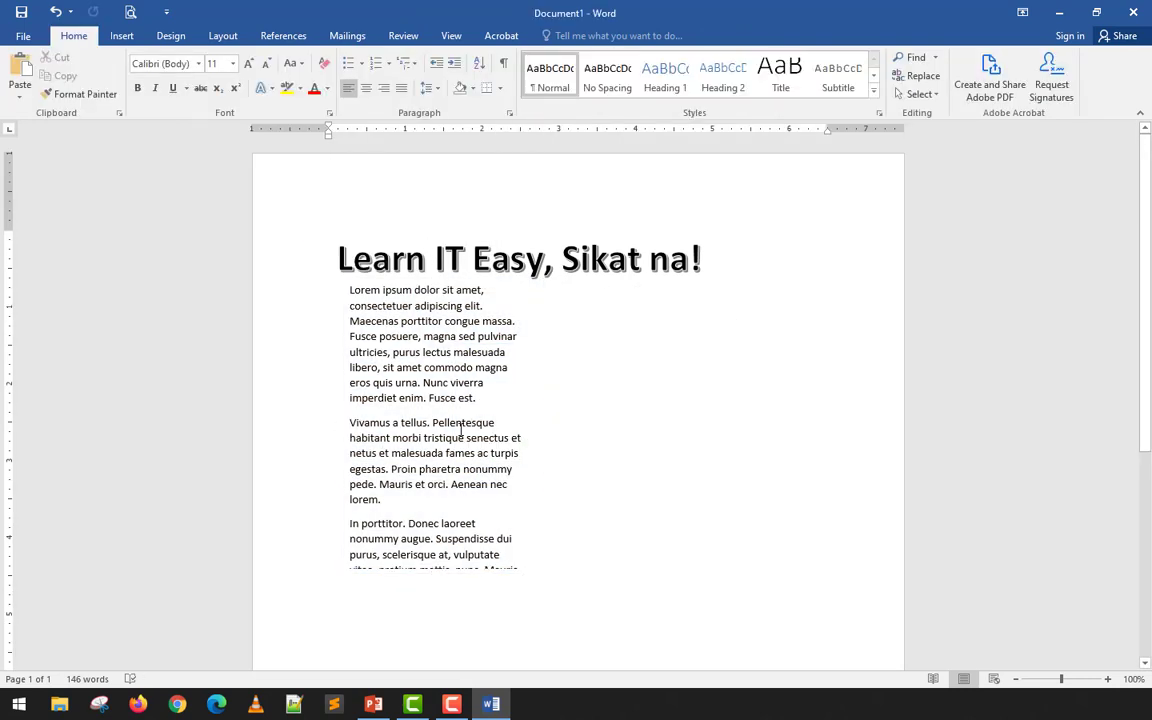
Select the text box and shorten it by raising its bottom edge.
click(460, 440)
click(432, 574)
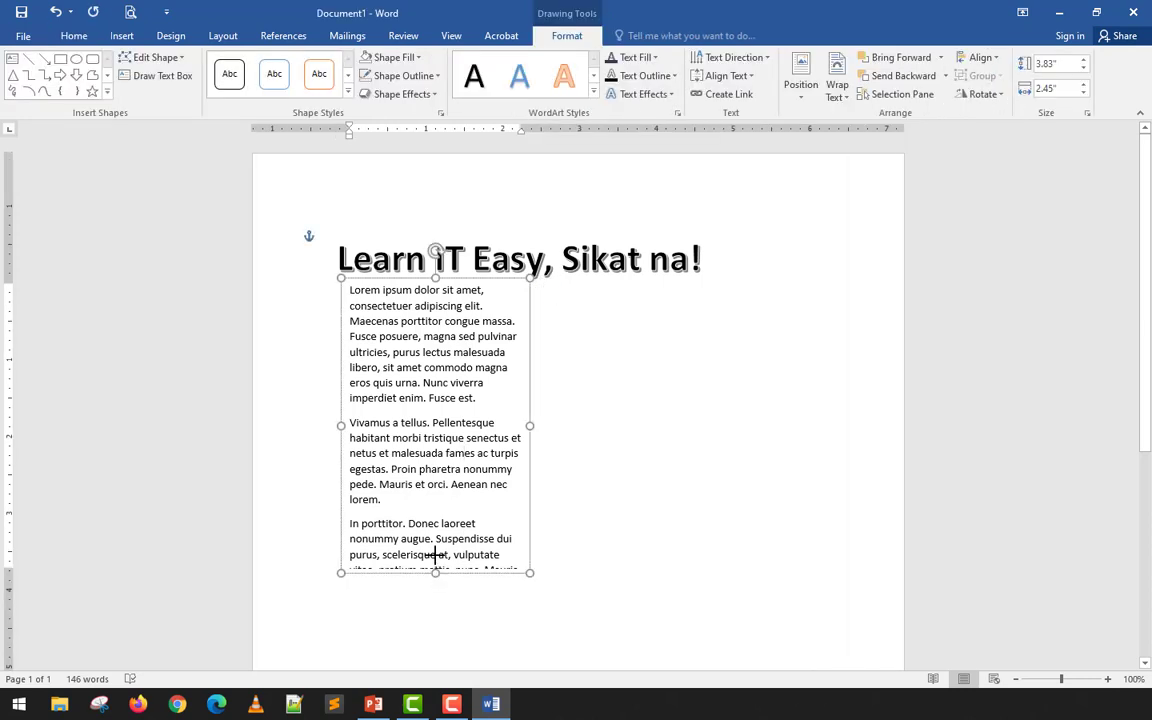
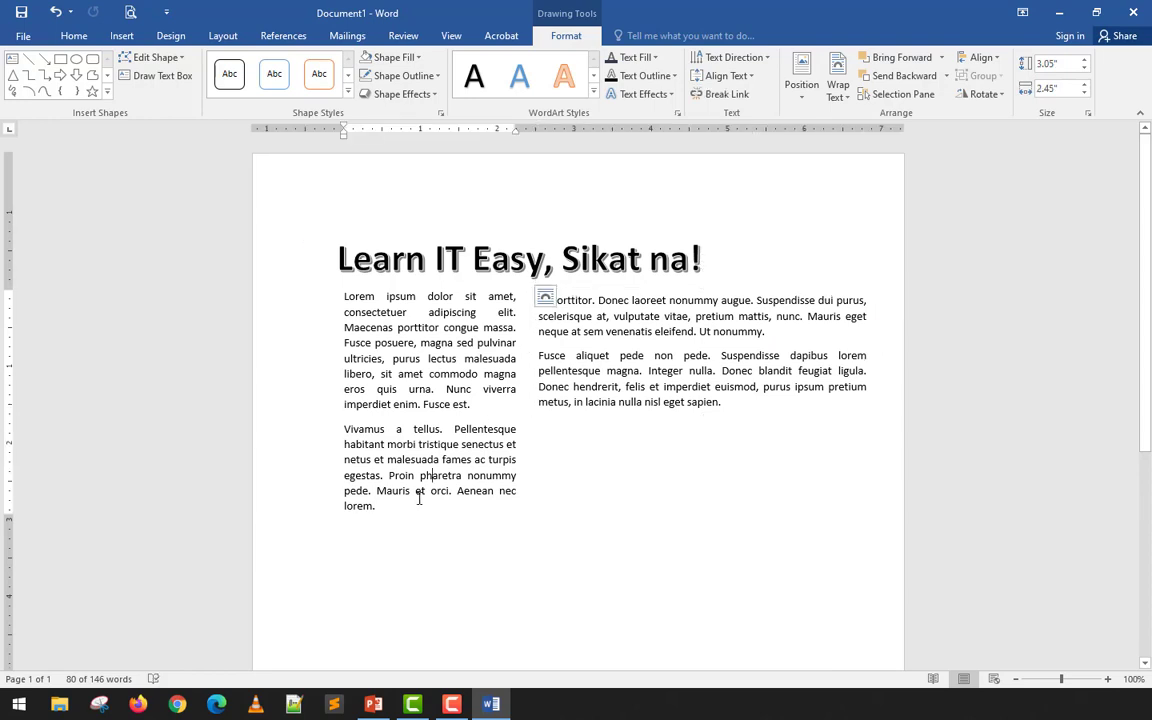
Lengthen the left linked text box to about 4.56" high and the right one to about 2.35" high.
click(362, 512)
drag(429, 519, 408, 637)
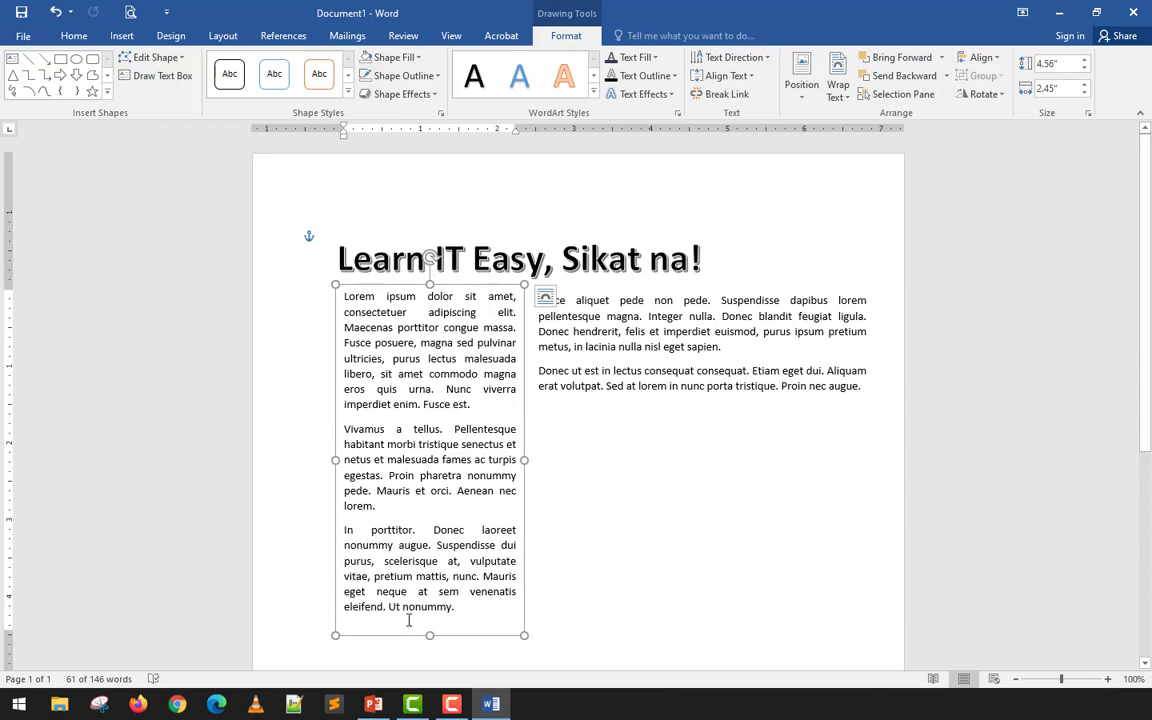
click(601, 497)
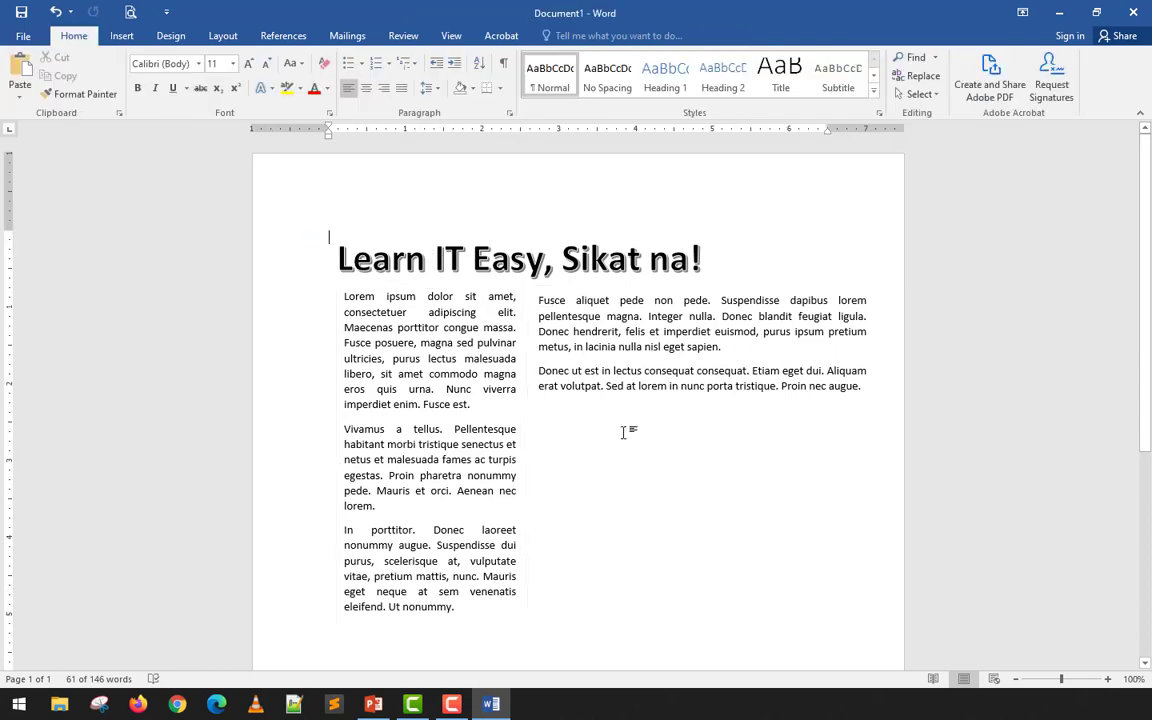
click(637, 322)
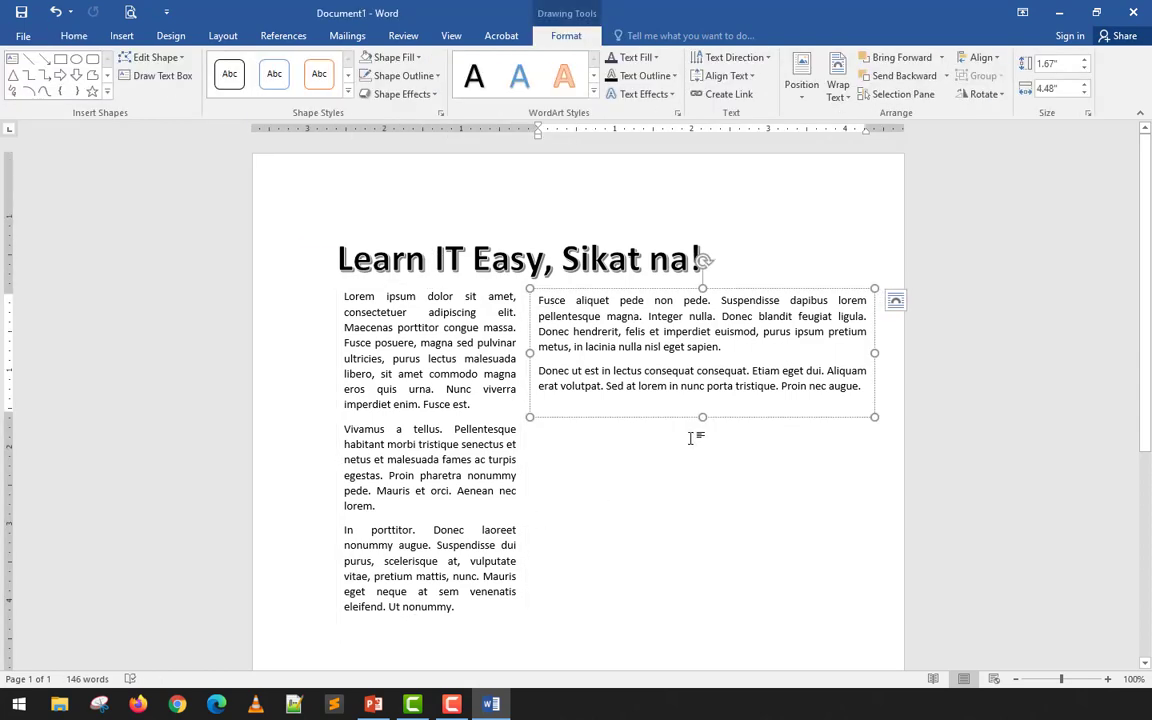
drag(704, 416, 700, 470)
Shorten the left text box to its first two paragraphs so the rest flows into the linked right box.
click(465, 531)
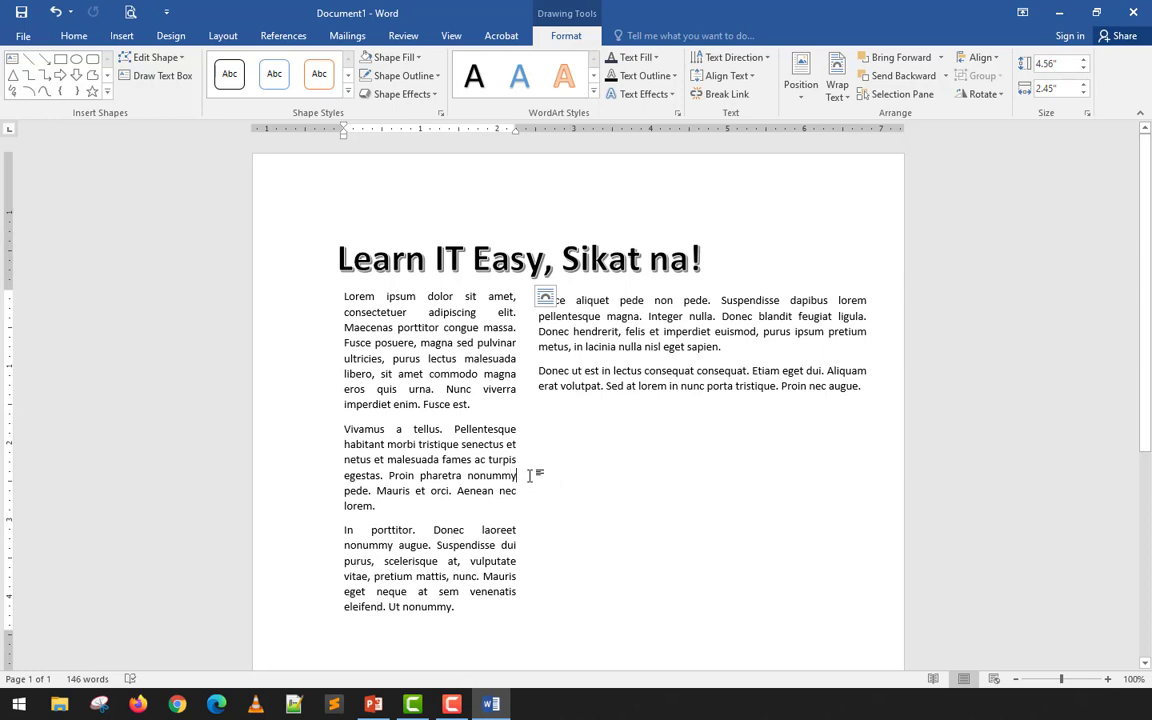
click(491, 260)
click(385, 318)
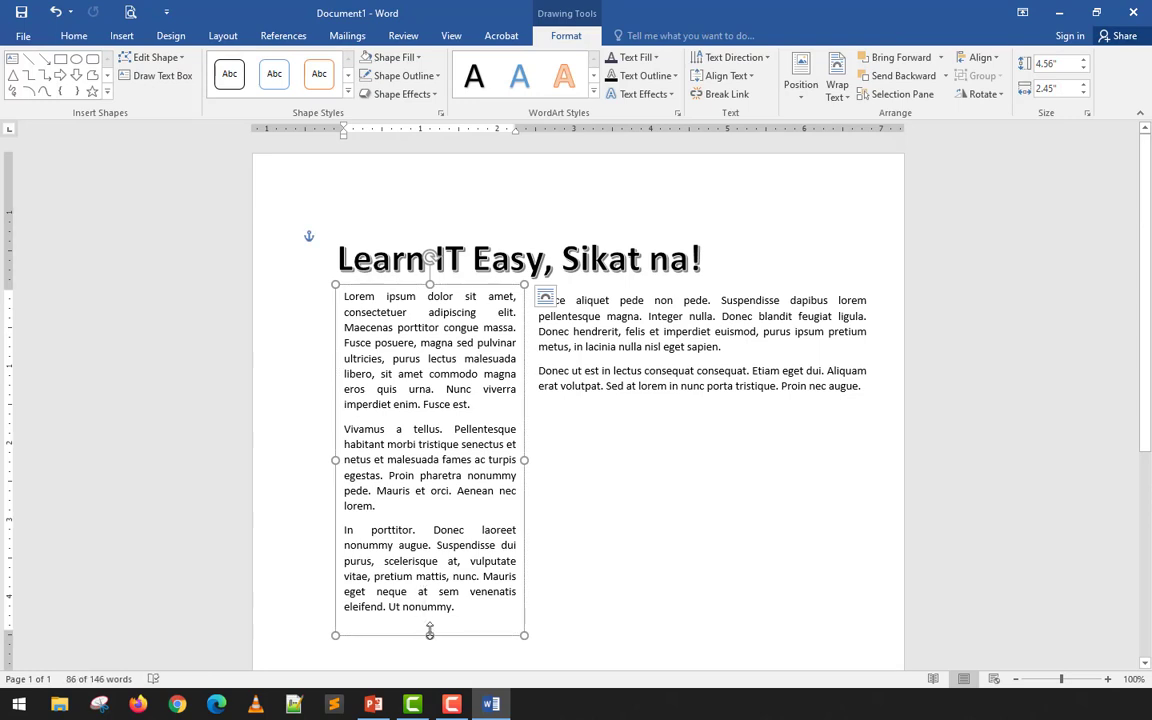
drag(429, 630, 436, 519)
click(631, 332)
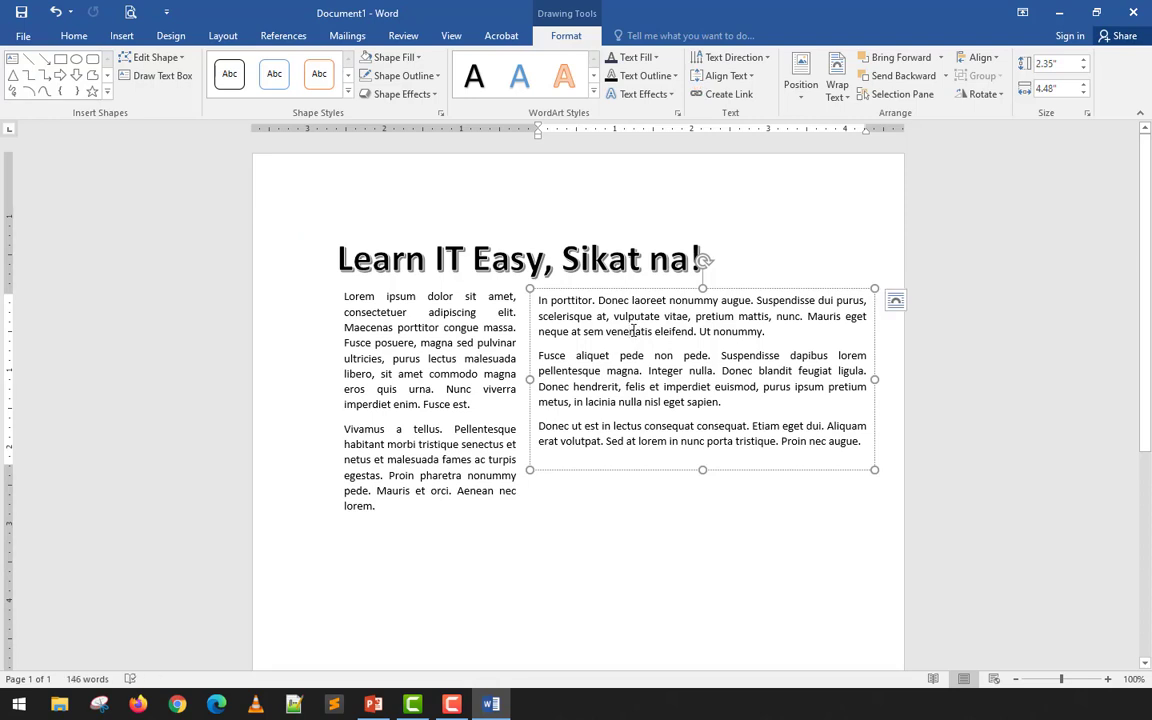
click(705, 522)
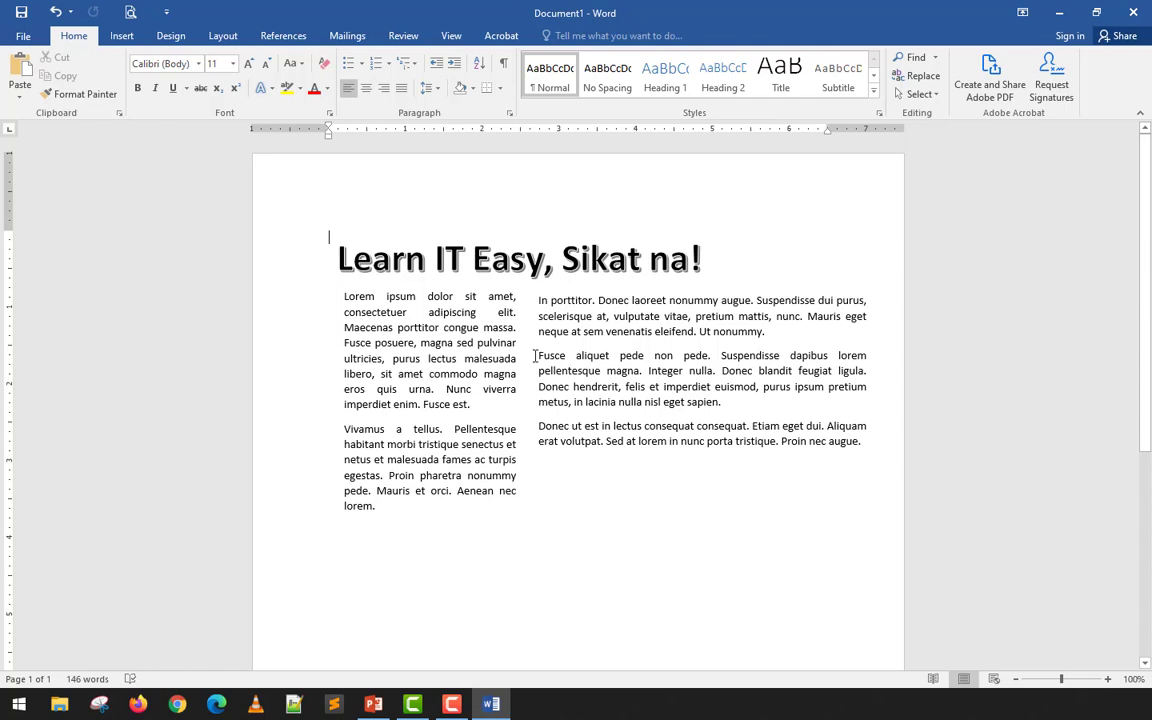
Nudge the right text box slightly down and left, closer to the left column, and deselect it.
click(587, 310)
mouse_move(568, 295)
mouse_down()
mouse_move(542, 309)
mouse_move(592, 328)
mouse_move(560, 302)
mouse_up()
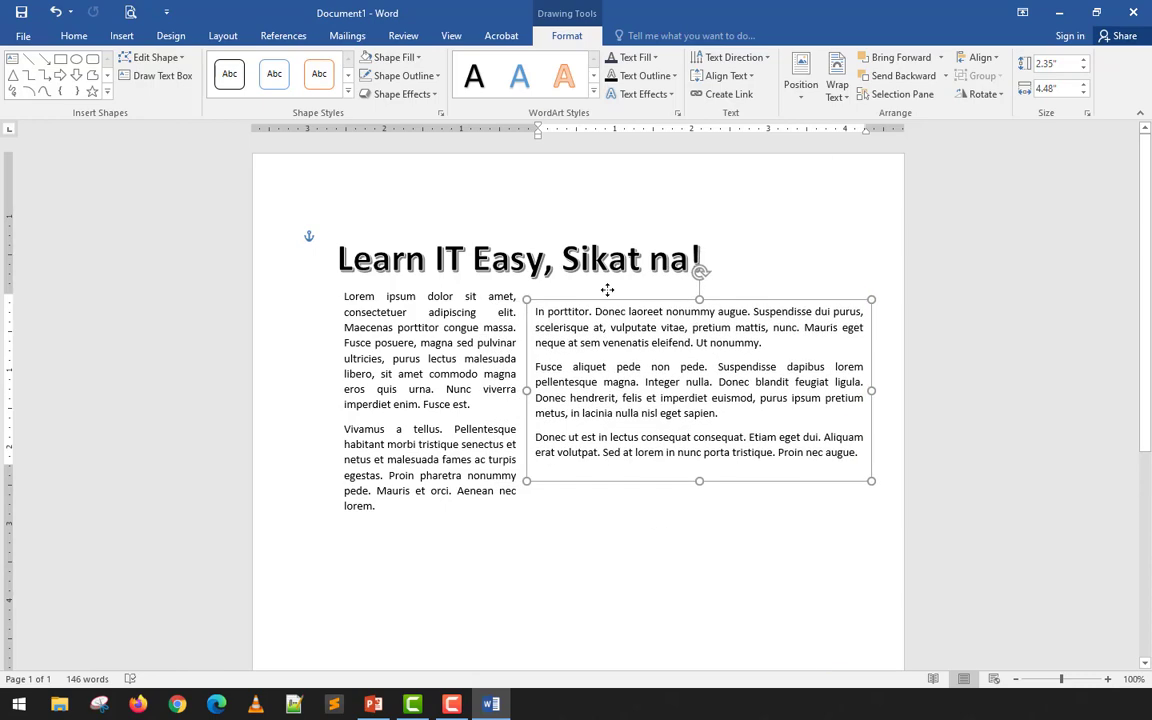
click(843, 548)
Add a blank second page after the page with the linked text boxes.
scroll(820, 545, down, 5)
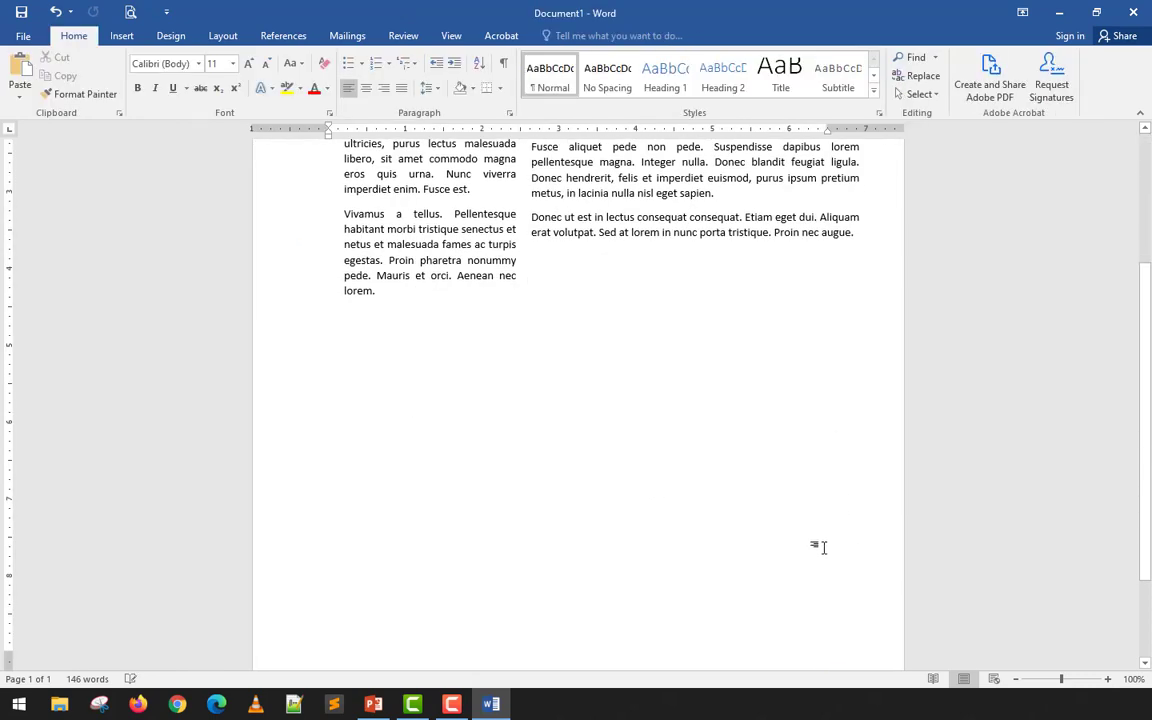
scroll(617, 300, up, 3)
scroll(615, 285, up, 1)
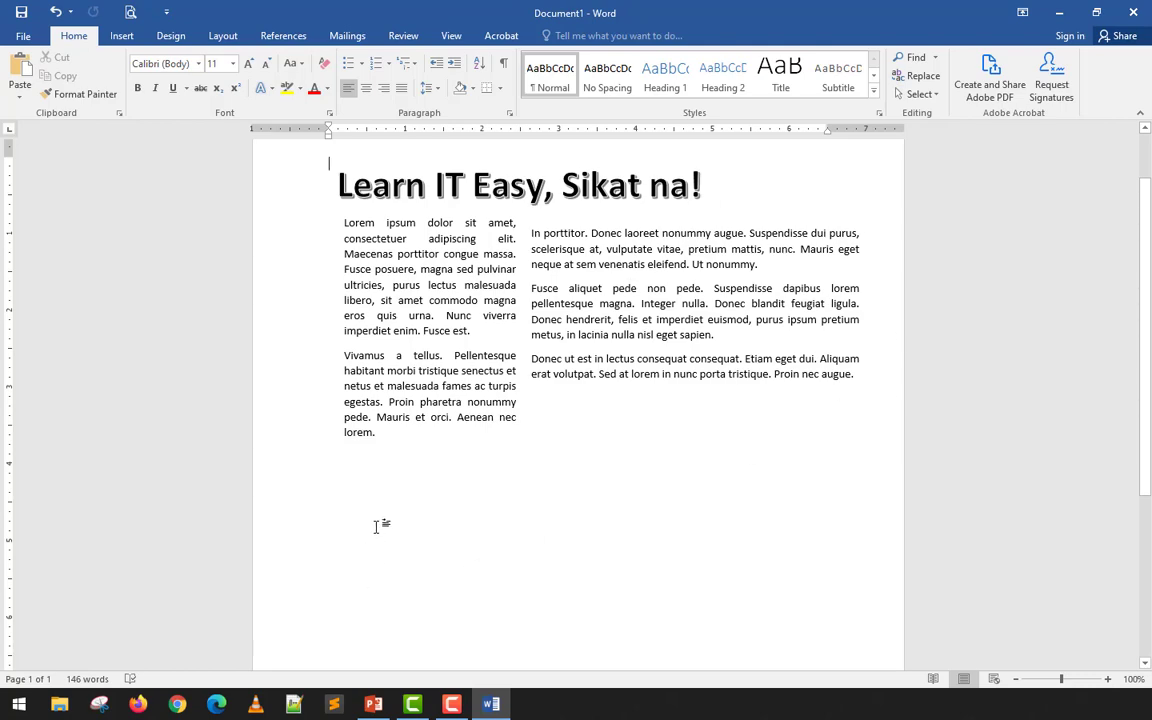
scroll(380, 525, down, 6)
scroll(380, 525, up, 7)
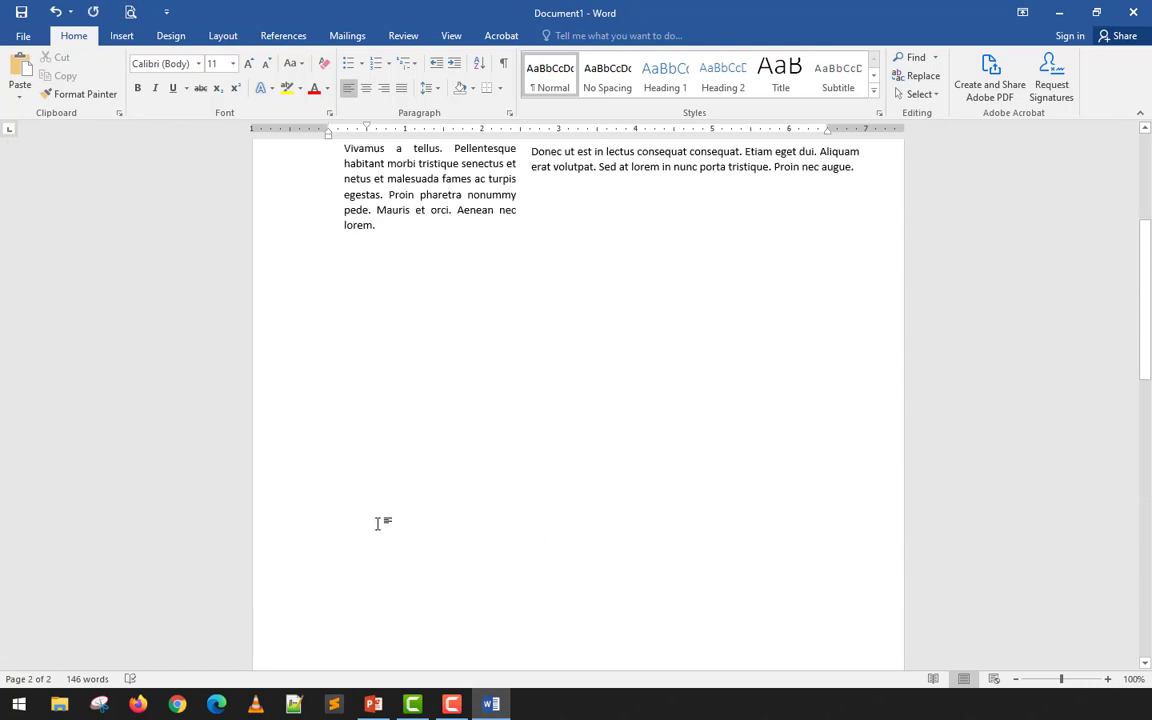
Shorten the right text box to about 0.77" high, keeping only its first paragraph, and deselect it.
click(578, 327)
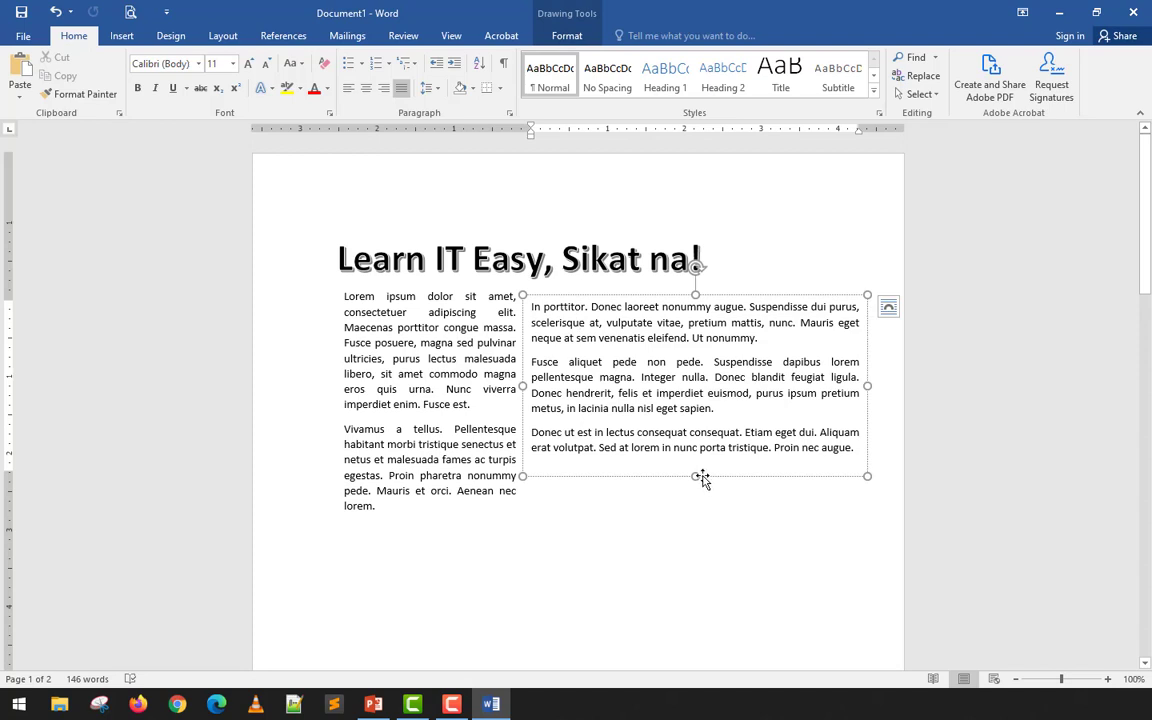
drag(696, 477, 682, 355)
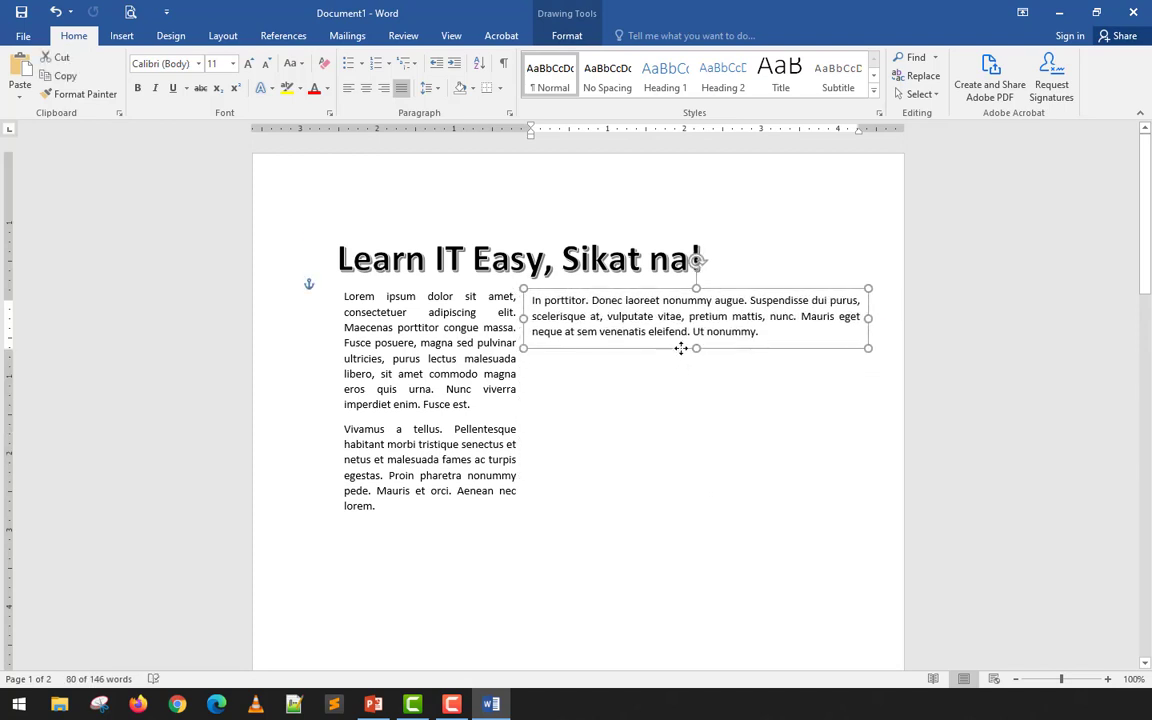
click(669, 430)
Draw a wide custom text box across the upper part of the second page.
scroll(640, 470, down, 12)
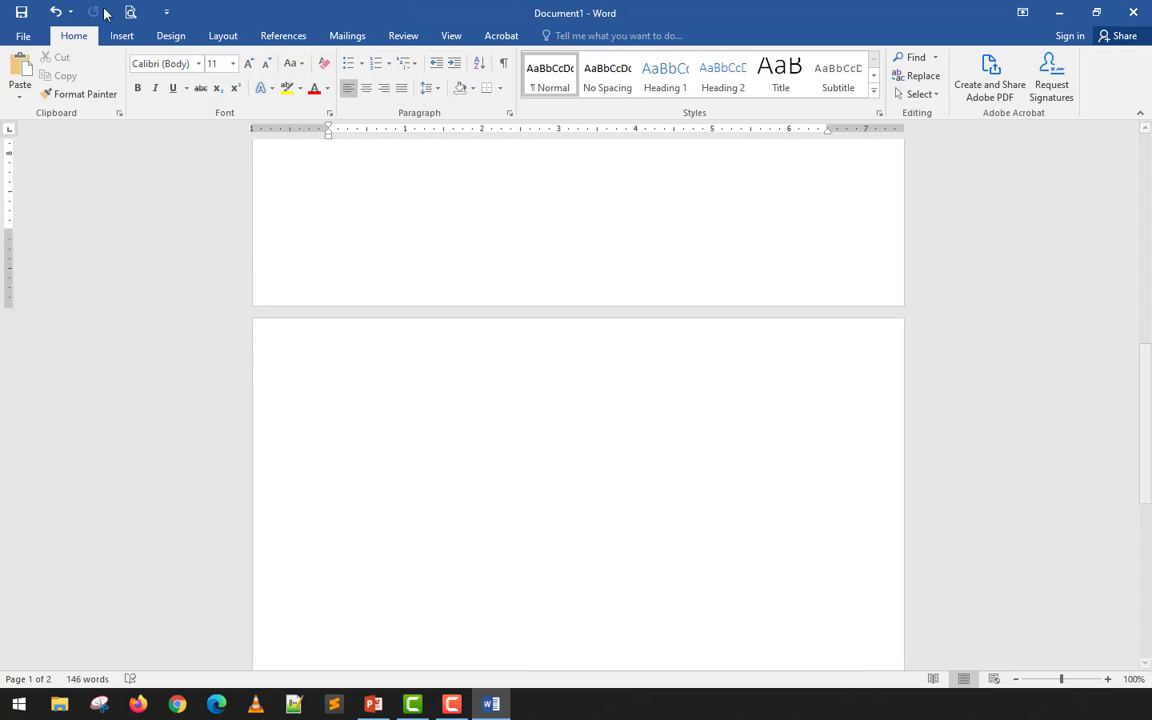
click(121, 35)
click(809, 90)
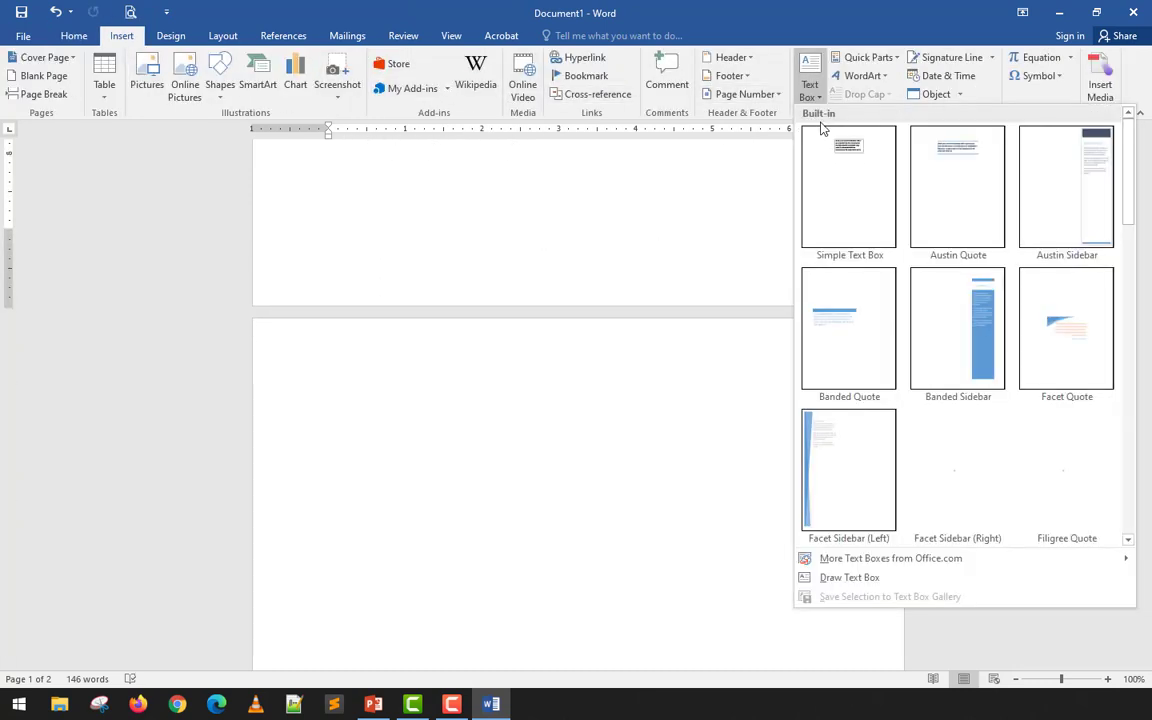
click(818, 578)
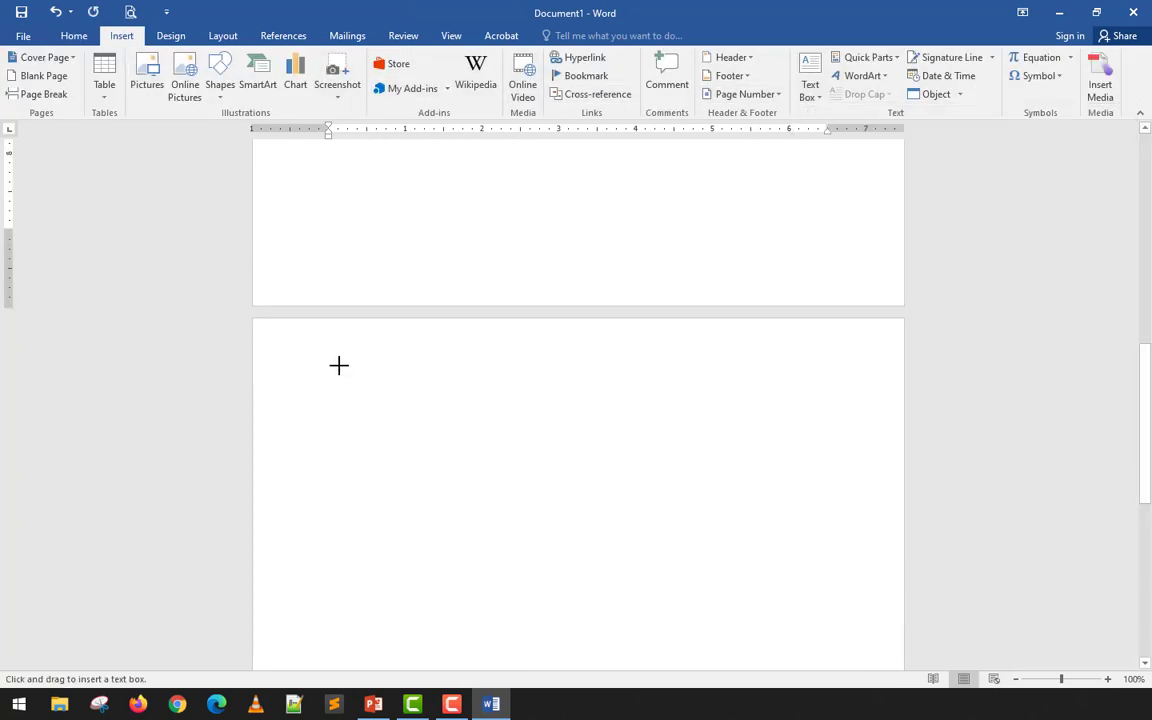
mouse_move(310, 364)
mouse_down()
mouse_move(776, 460)
mouse_move(861, 448)
mouse_up()
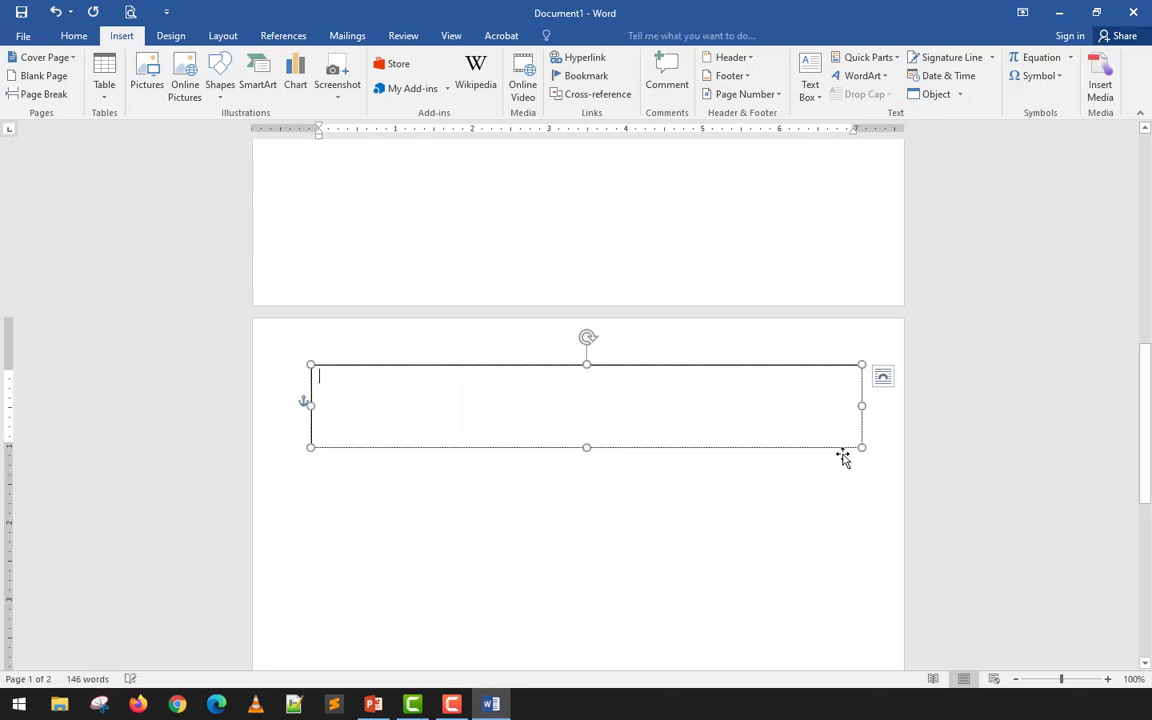
Link the short right text box on page one to the empty text box on page two so its overflow text continues there.
scroll(840, 455, up, 2)
scroll(838, 452, up, 8)
click(720, 320)
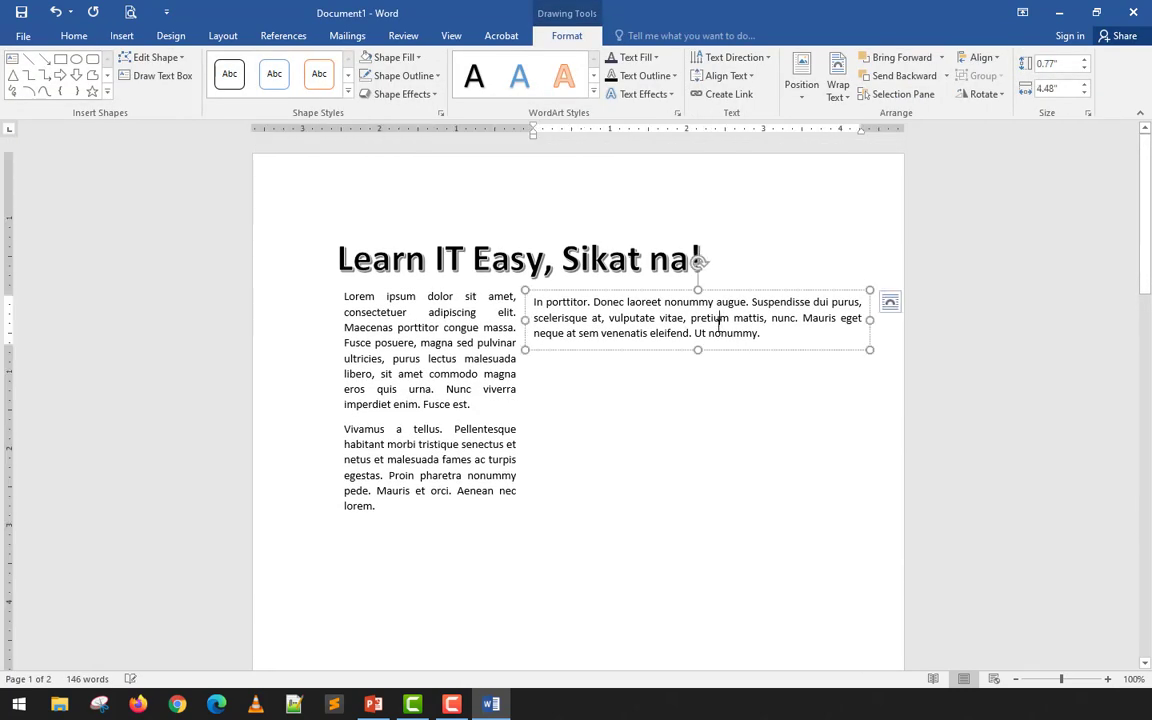
click(724, 94)
scroll(671, 370, down, 10)
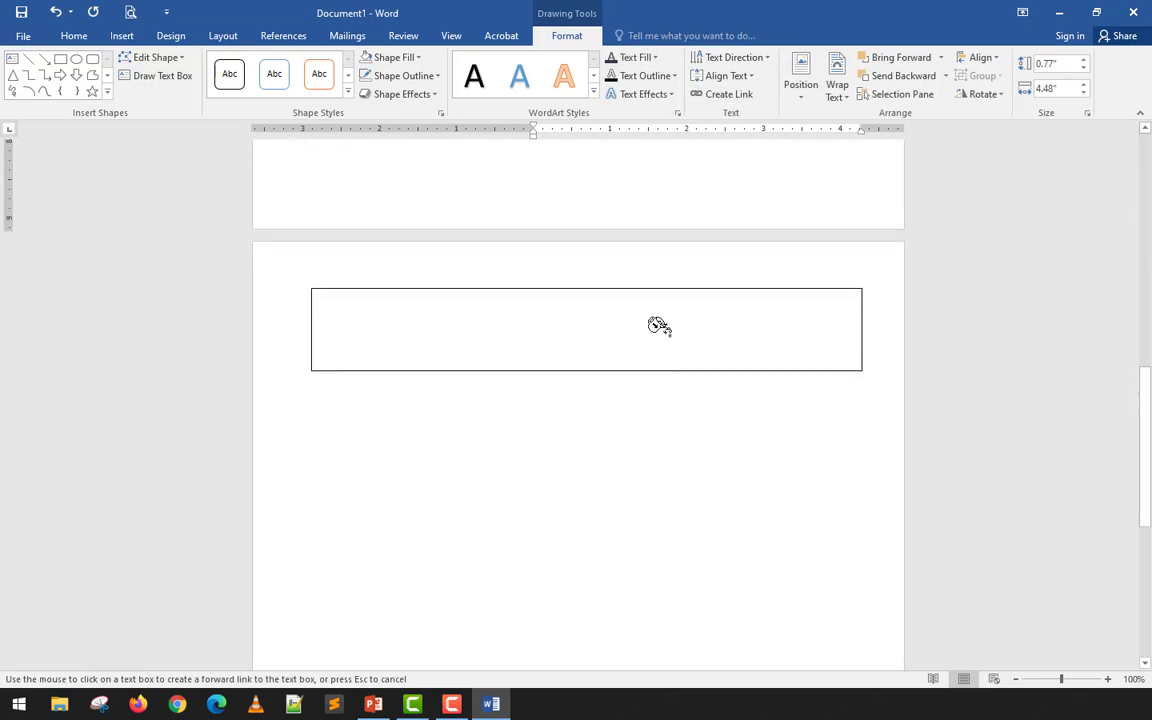
click(658, 326)
Increase the second-page text box's height to about 1.31" to fit its last paragraph, and deselect it.
scroll(620, 448, up, 10)
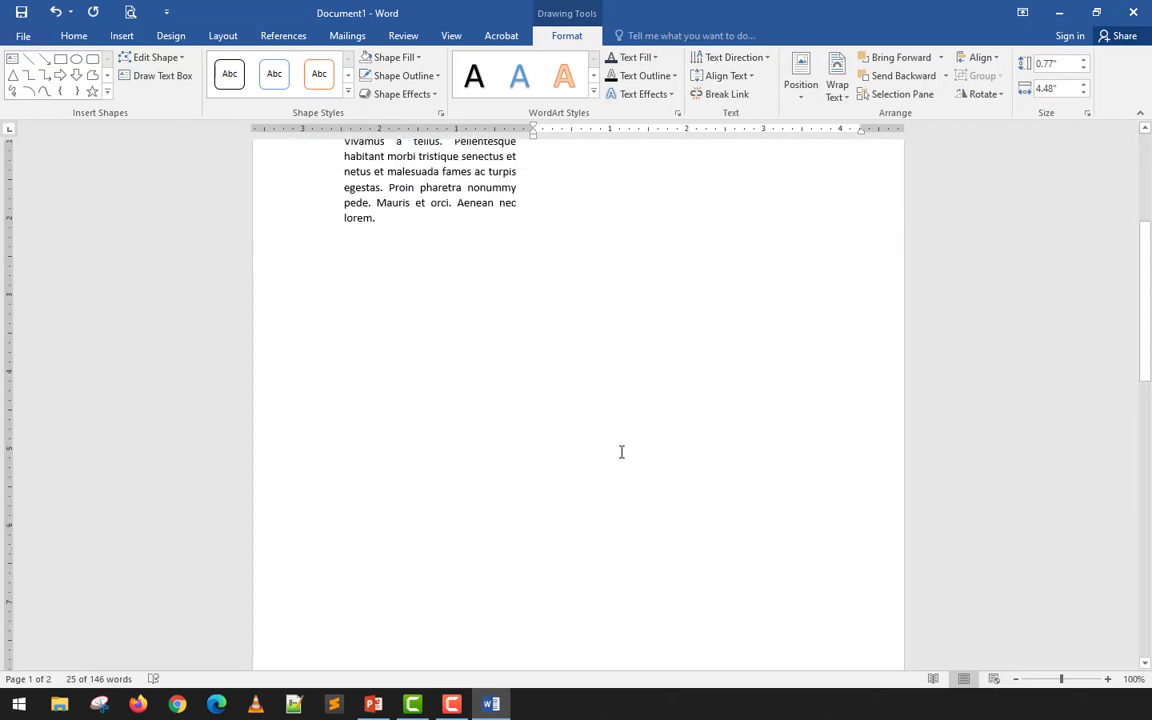
click(707, 318)
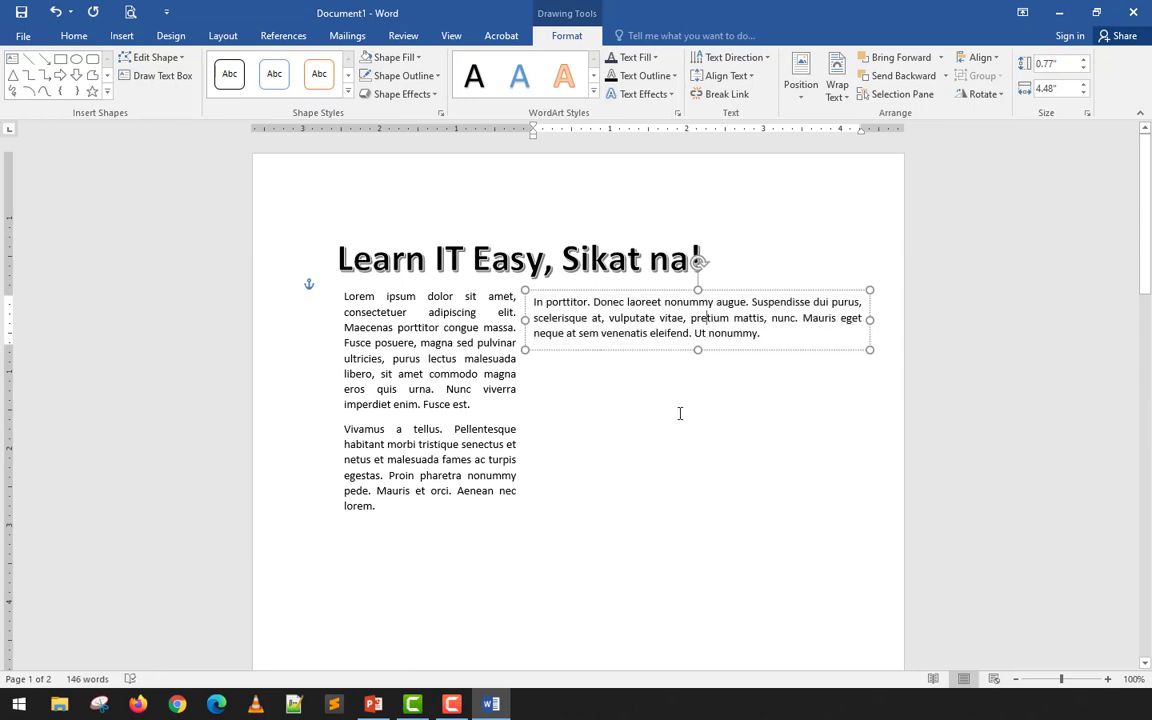
scroll(680, 412, down, 10)
click(590, 393)
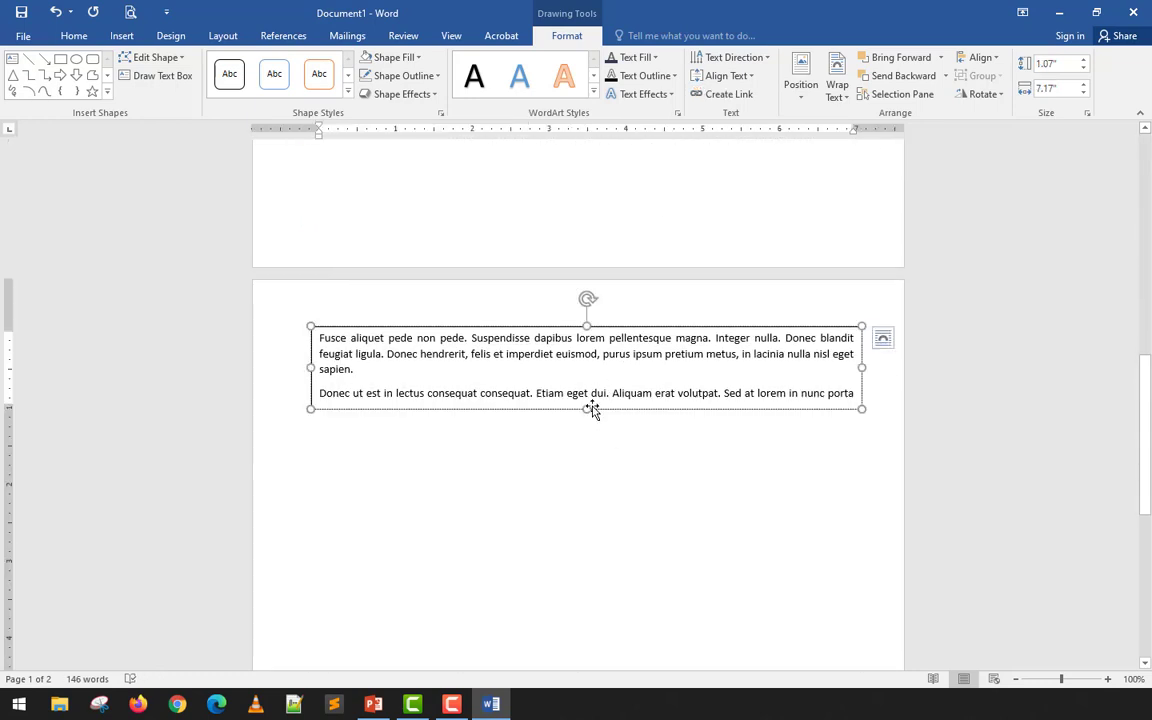
mouse_move(588, 408)
mouse_down()
mouse_move(586, 445)
mouse_move(591, 431)
mouse_up()
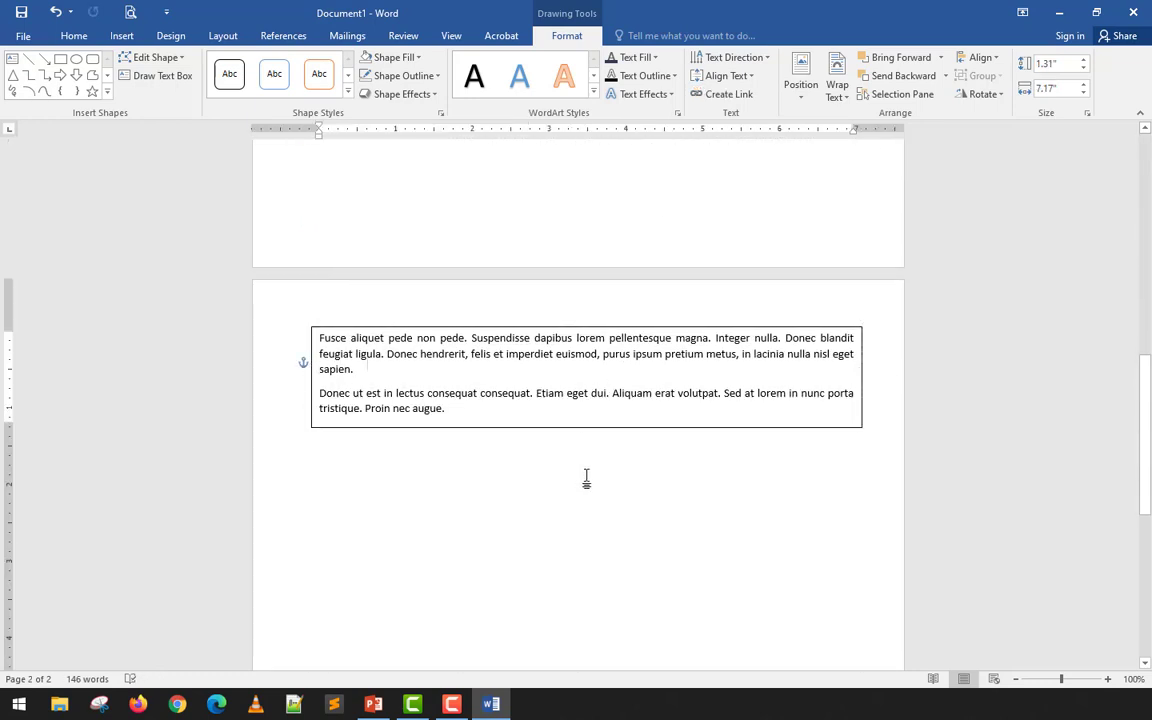
click(584, 476)
Review how the text flows from the left column through the right text box to the second-page box.
scroll(575, 469, up, 10)
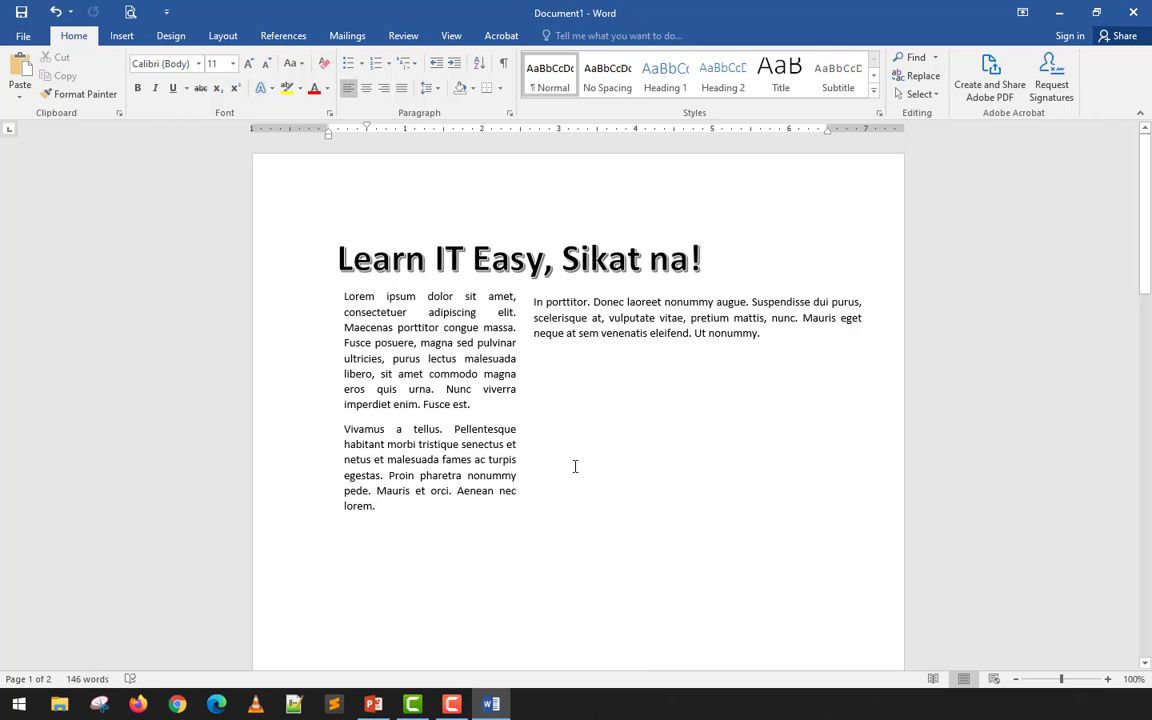
click(581, 333)
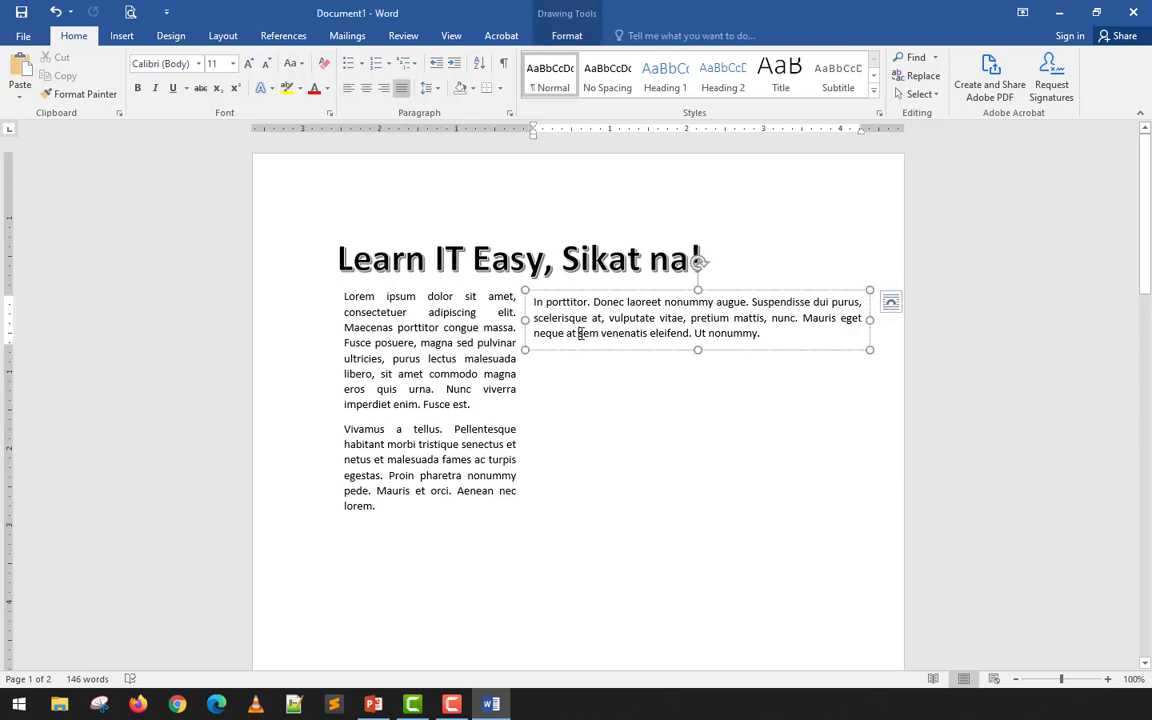
click(561, 392)
scroll(561, 391, down, 7)
scroll(520, 320, up, 4)
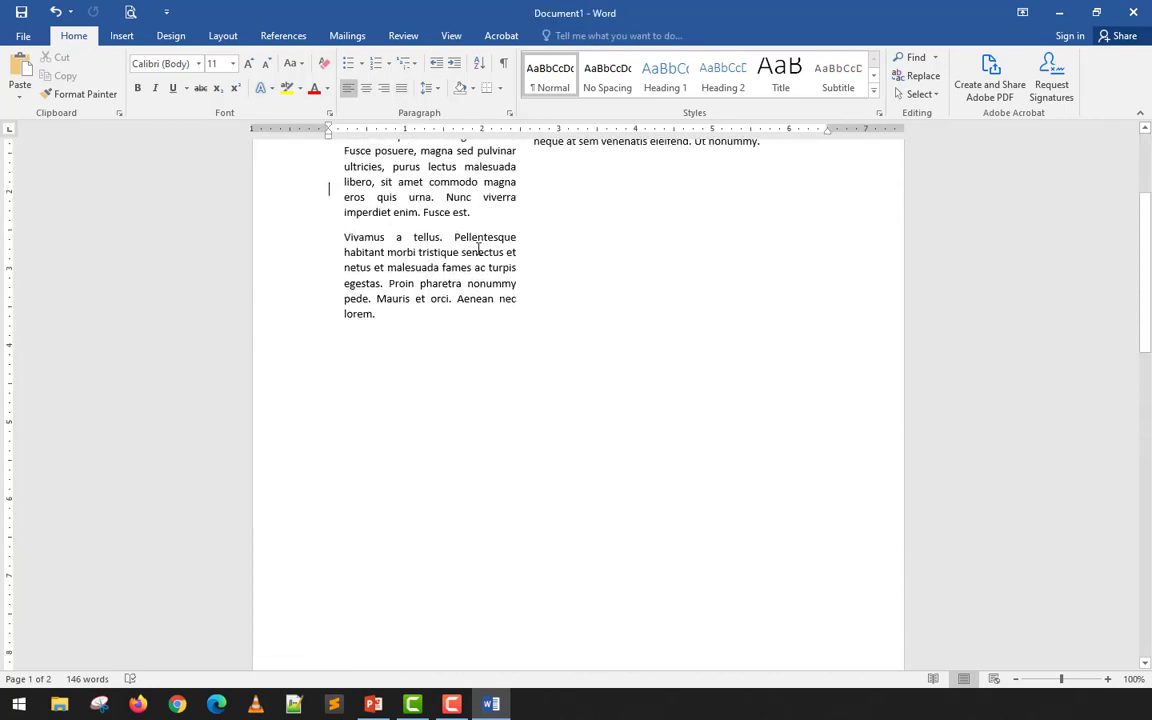
click(478, 252)
click(566, 36)
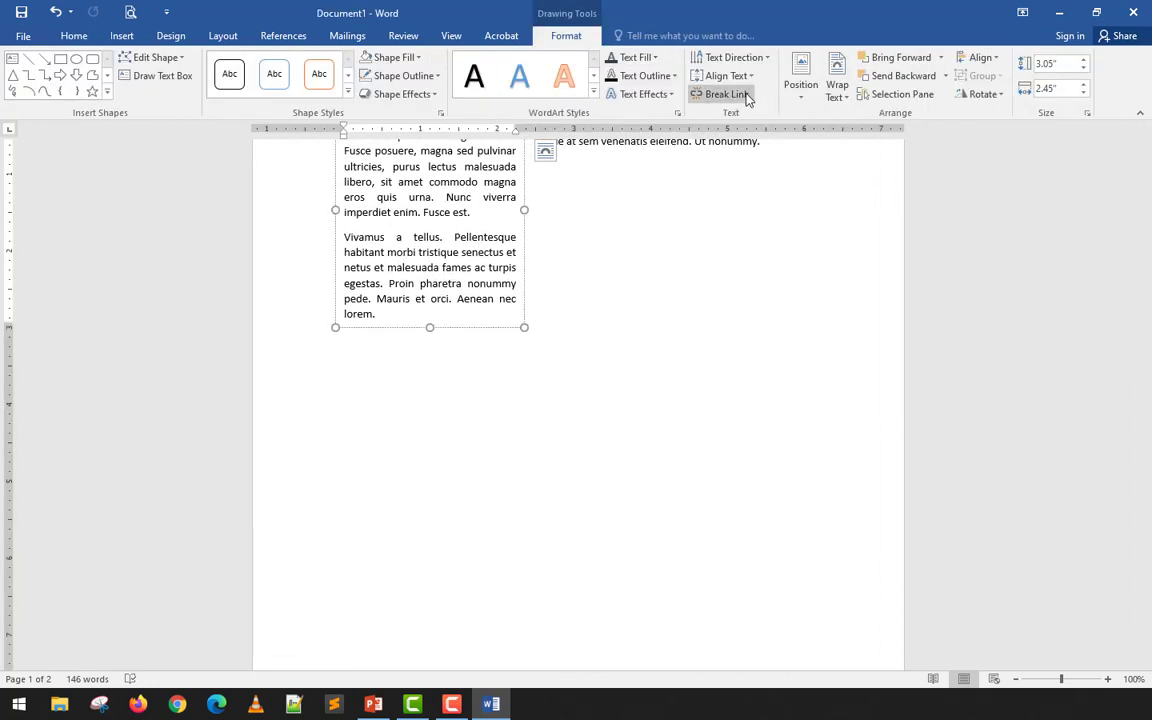
scroll(467, 296, up, 3)
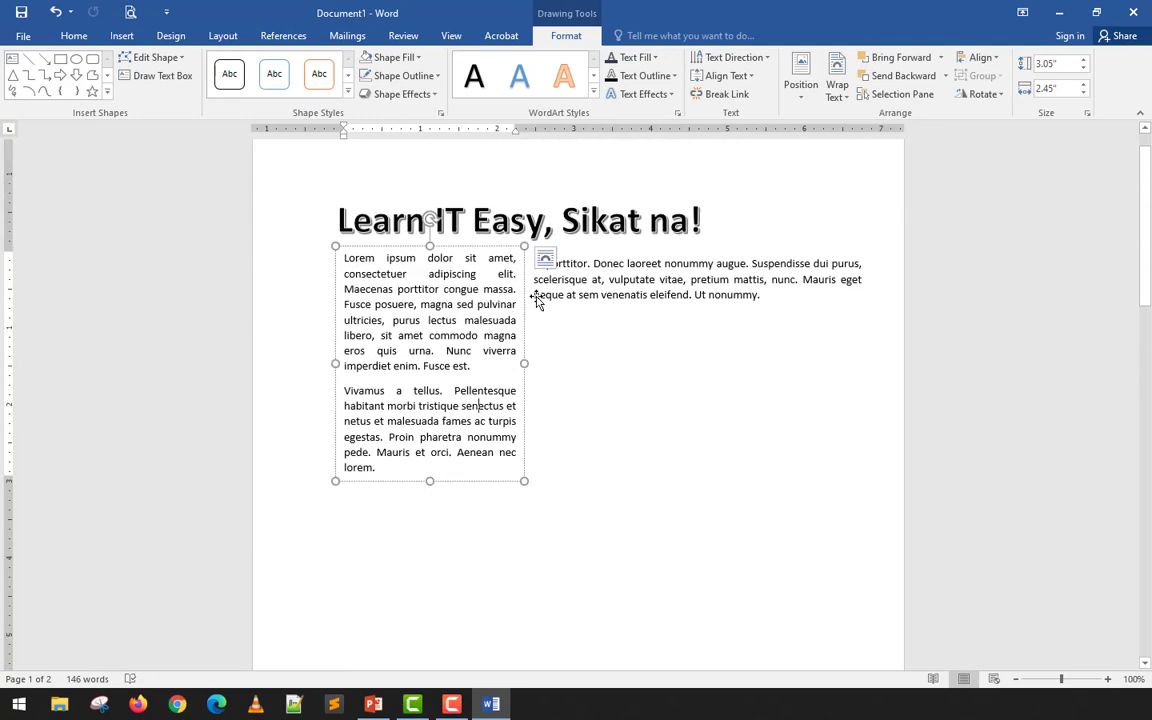
click(709, 384)
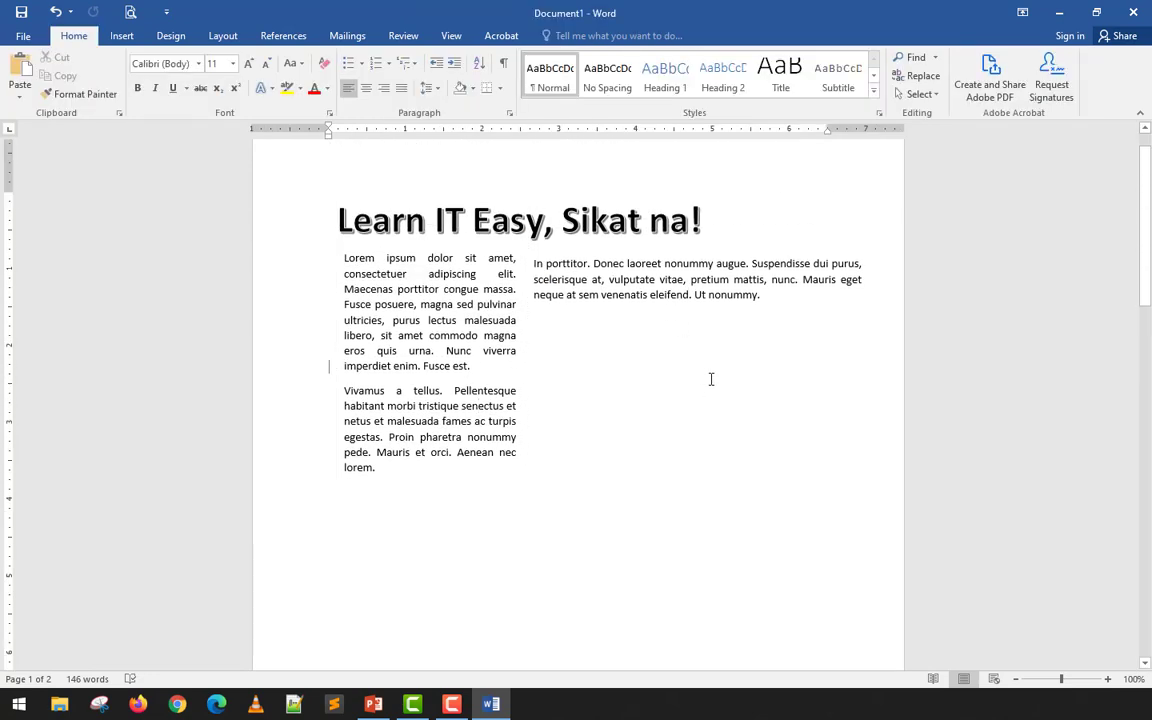
click(710, 298)
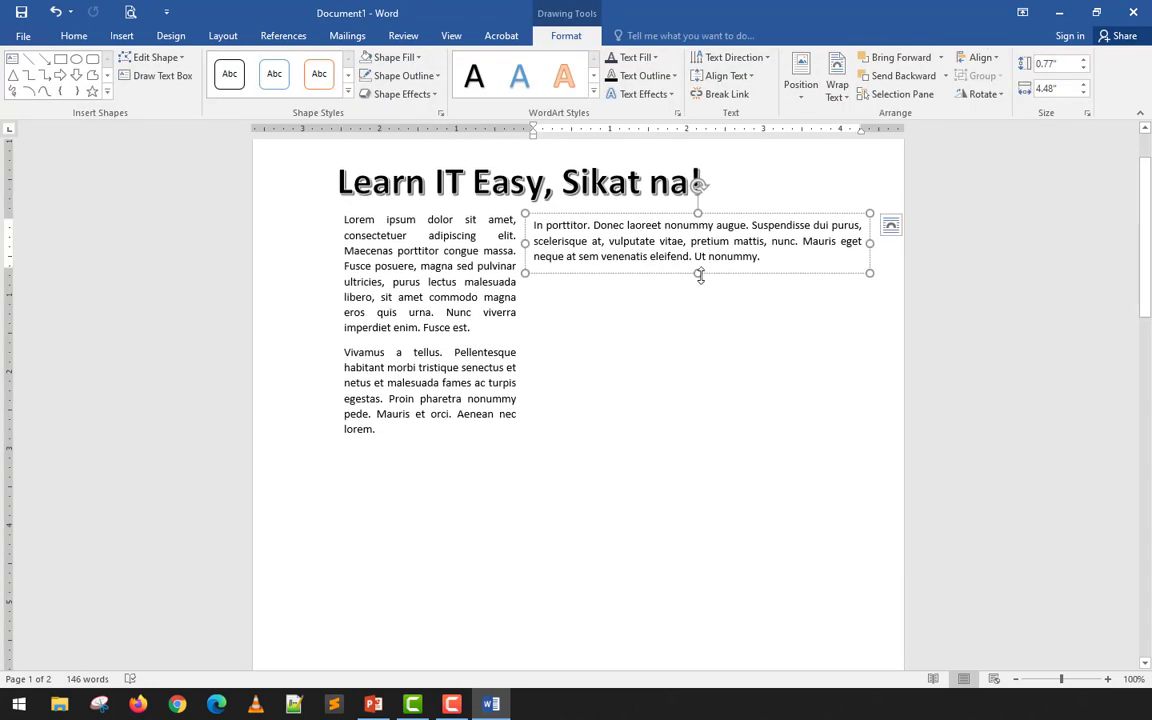
click(695, 342)
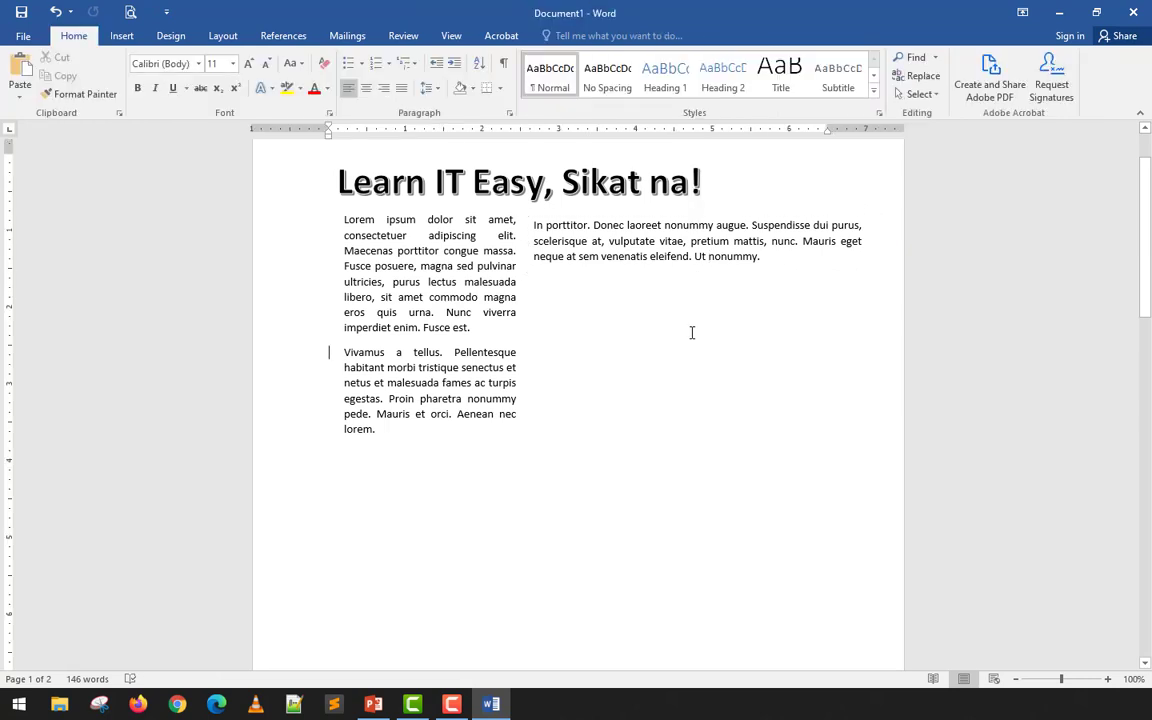
click(661, 241)
scroll(634, 402, down, 10)
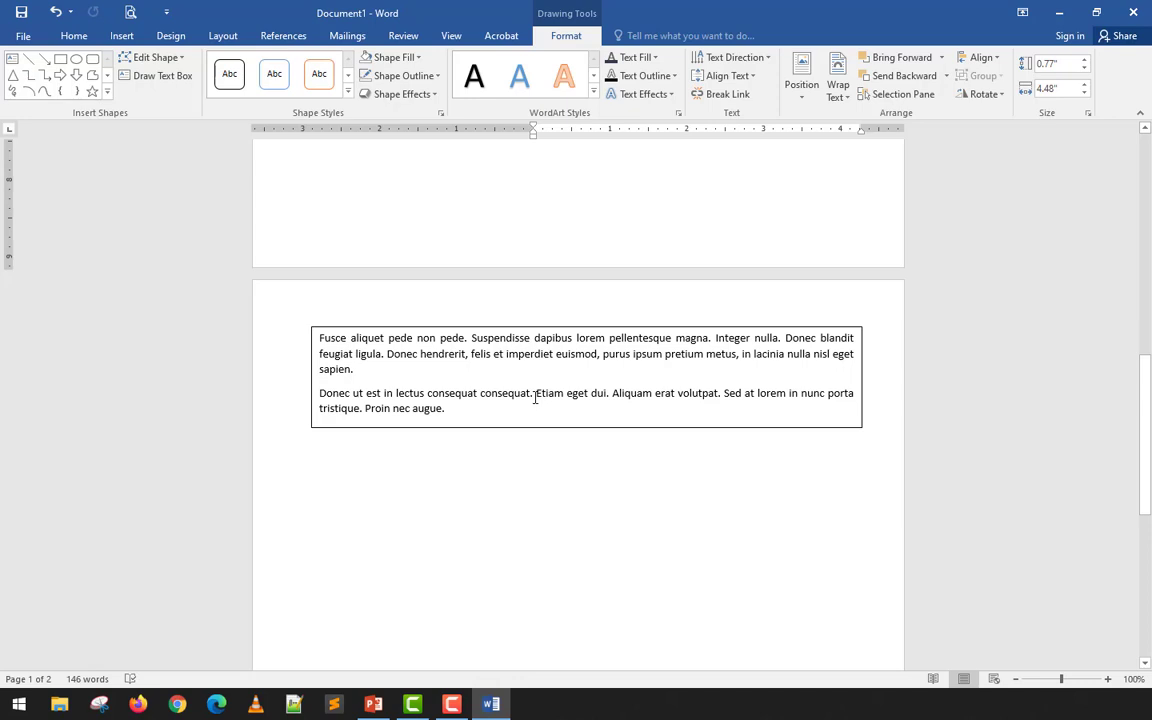
scroll(535, 397, up, 10)
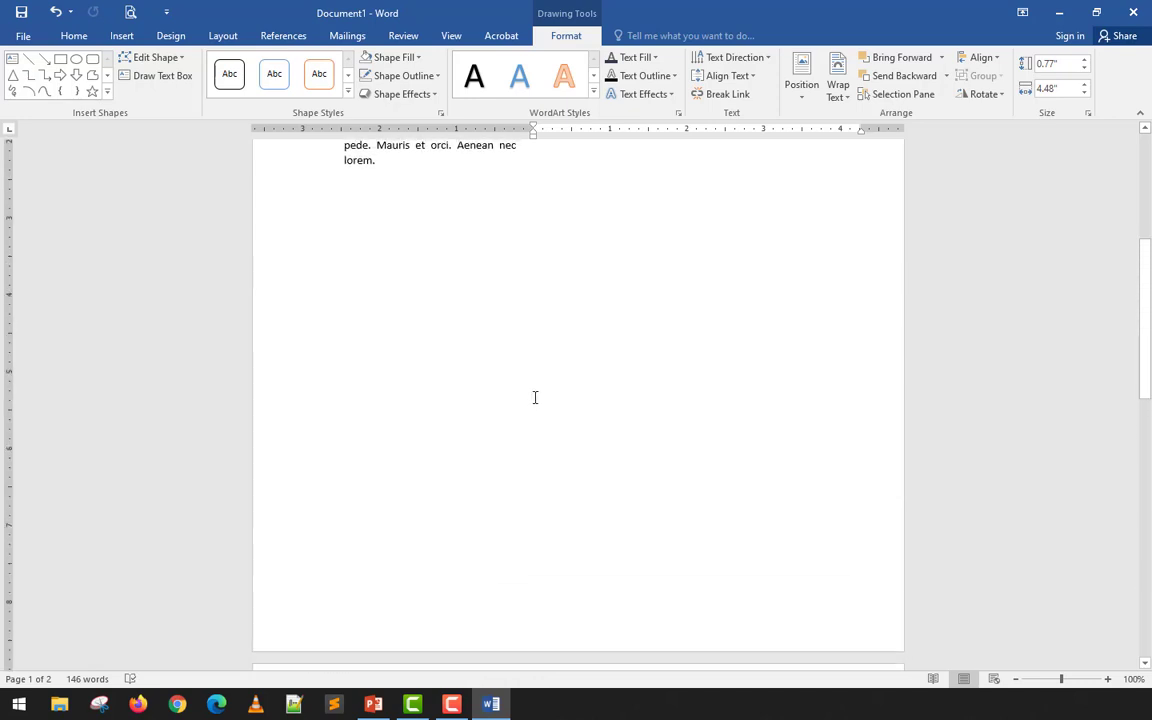
scroll(532, 387, up, 2)
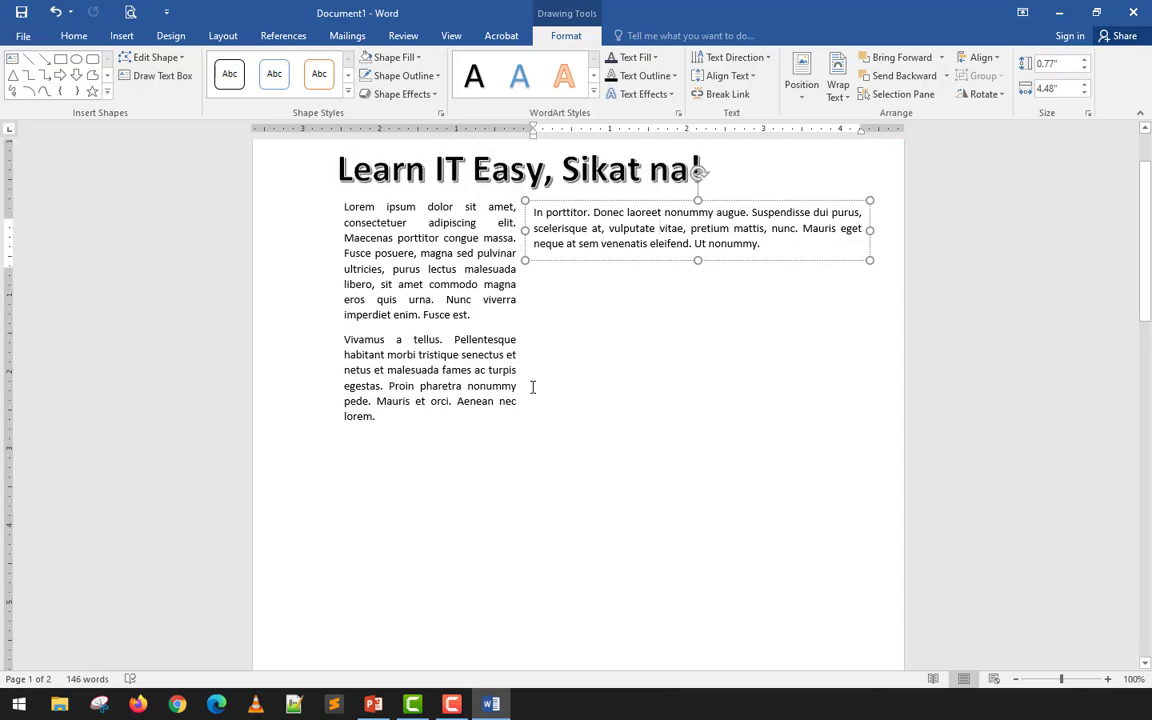
click(736, 469)
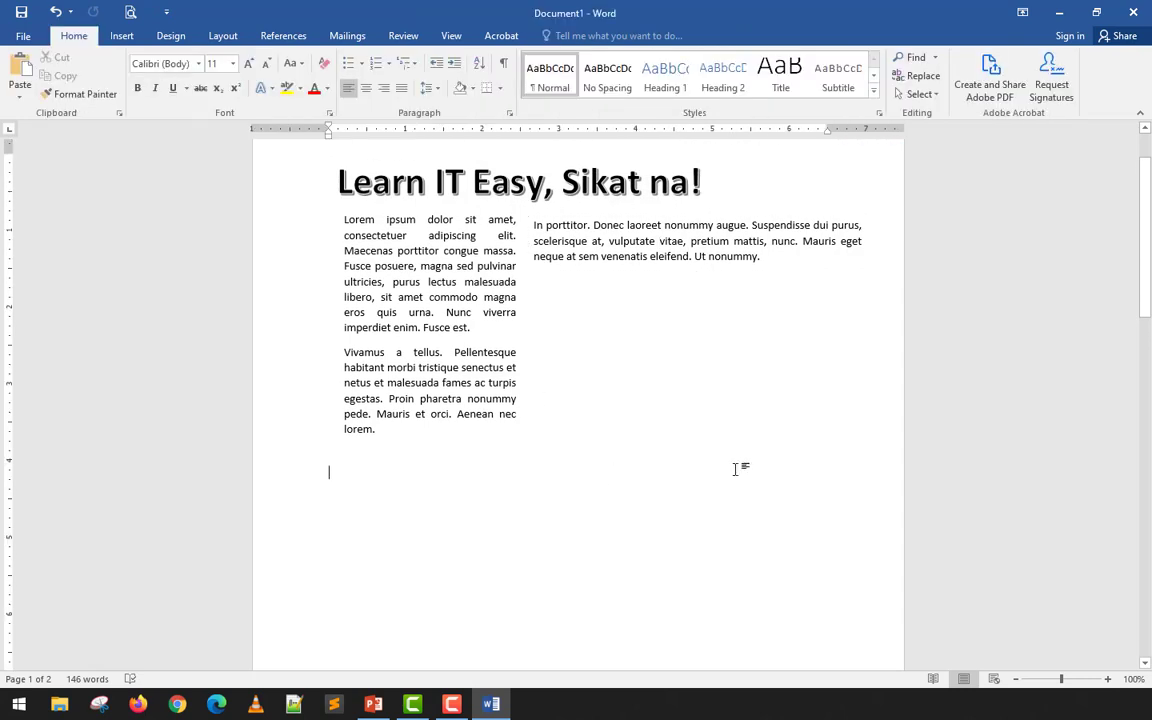
Draw a text box about 2.64" by 4.19" below the right text box and fill it with sample text using =rand().
click(121, 36)
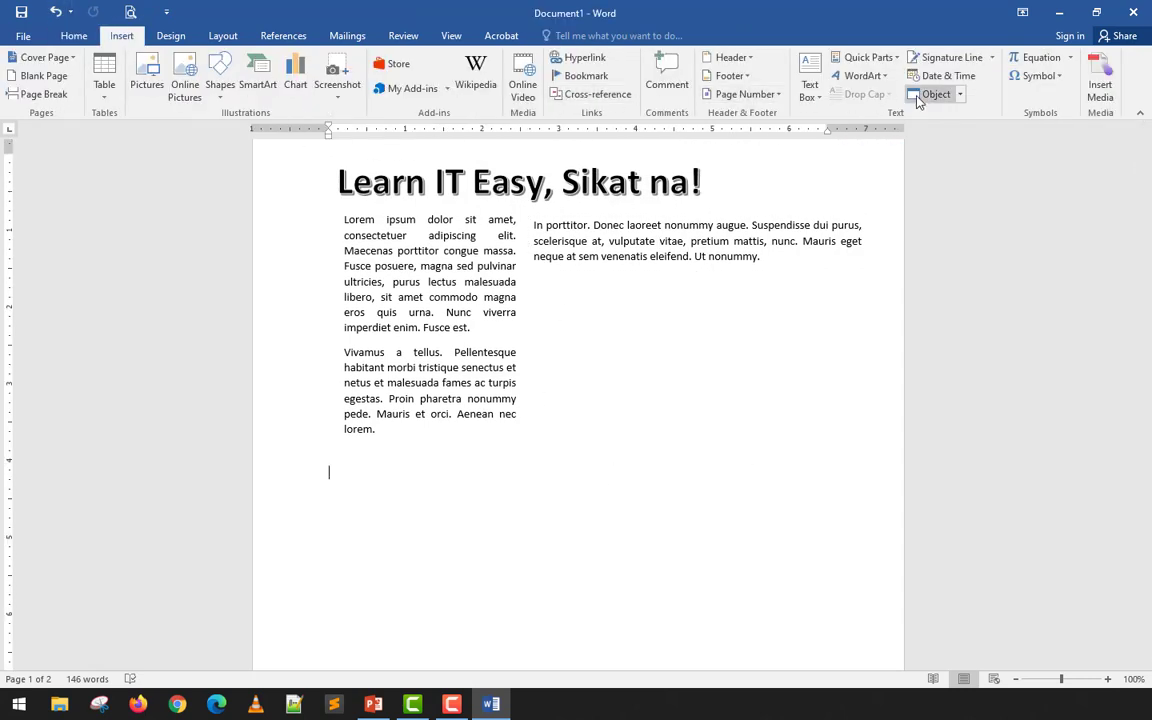
click(810, 90)
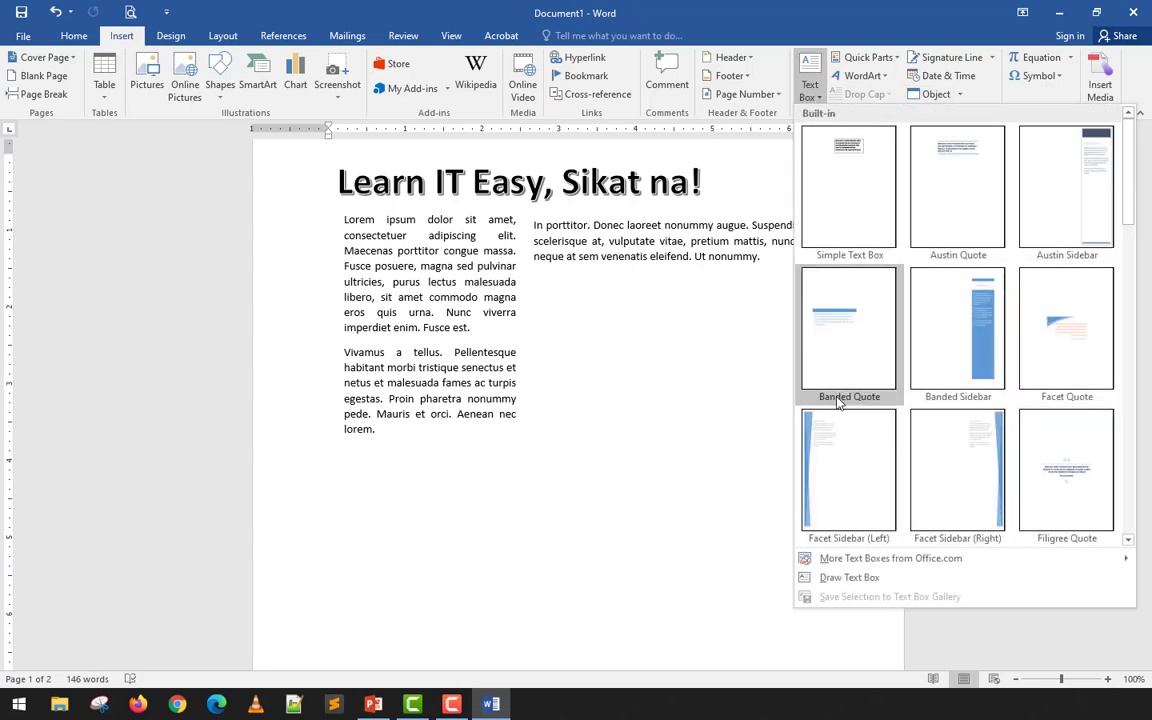
click(858, 576)
drag(545, 276, 864, 478)
text(=ran)
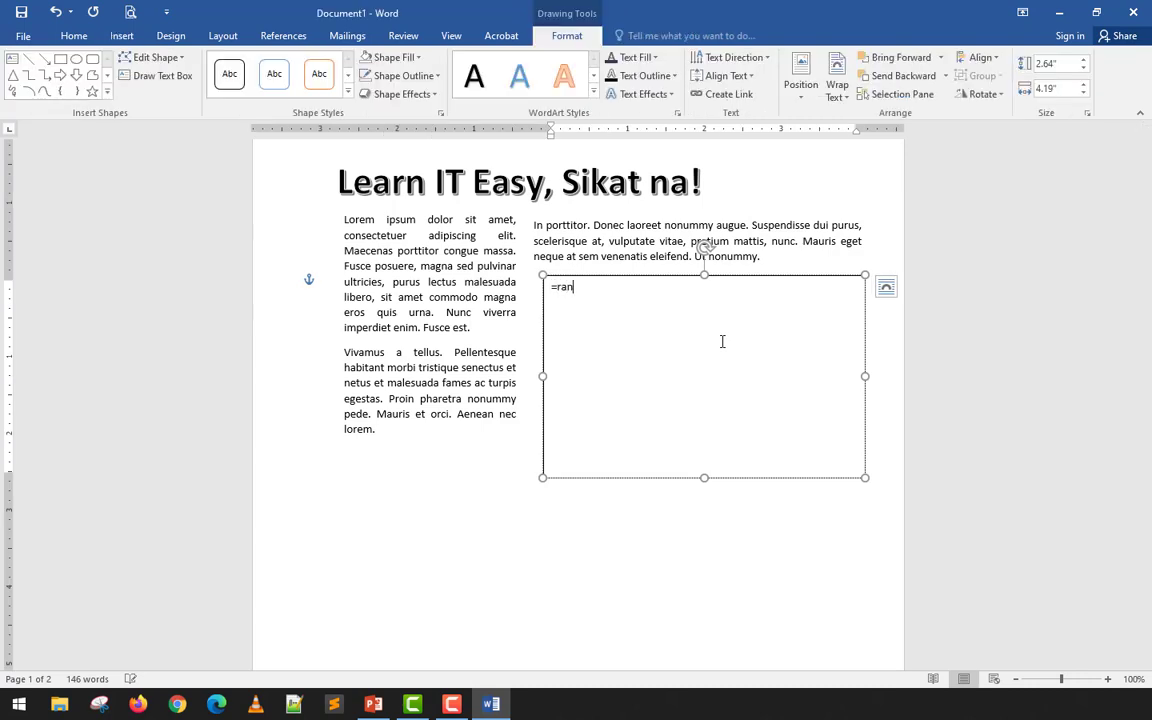
text(d())
key(Return)
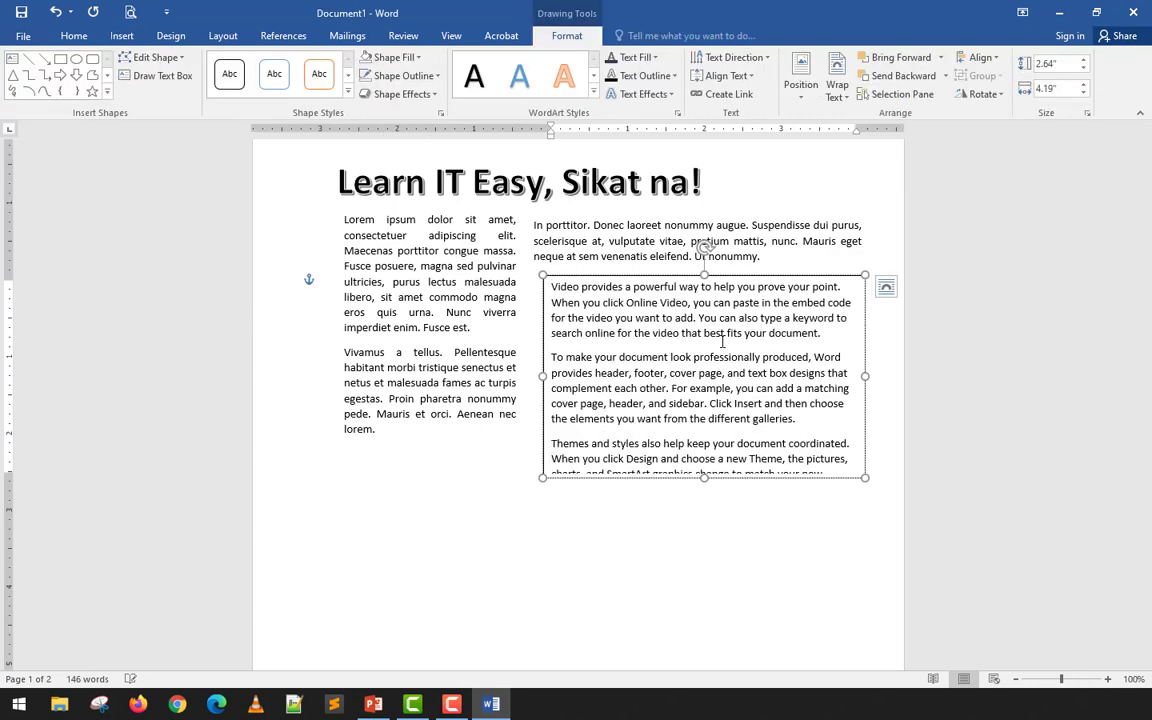
Shorten the sample-text box to about 2.08" high, keeping only its first two paragraphs.
click(681, 512)
click(688, 404)
drag(704, 478, 697, 435)
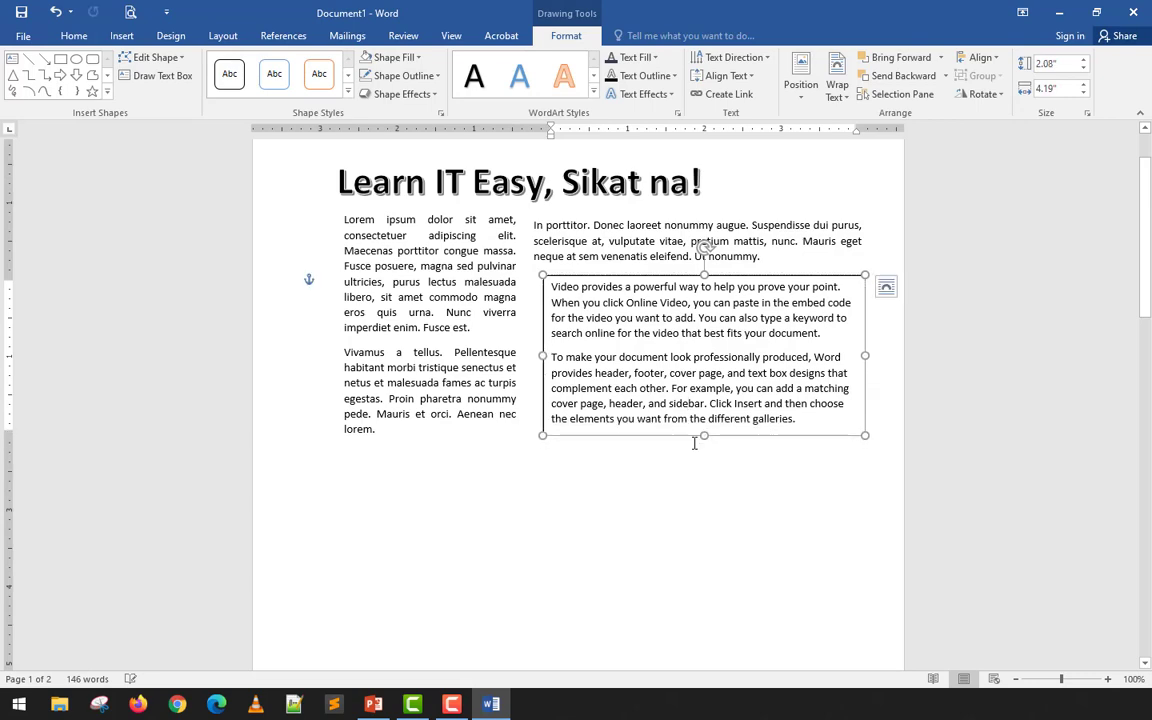
Draw a second wide text box on page two, directly below the existing linked text box.
scroll(694, 450, down, 9)
click(601, 525)
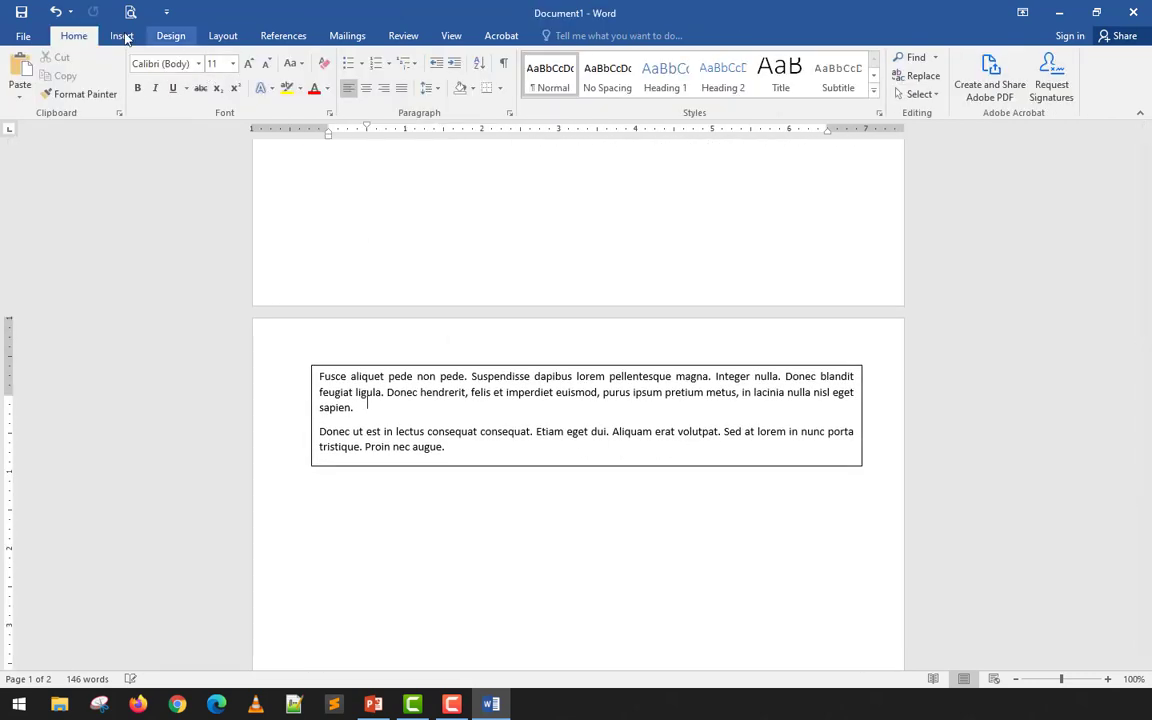
click(122, 36)
click(810, 88)
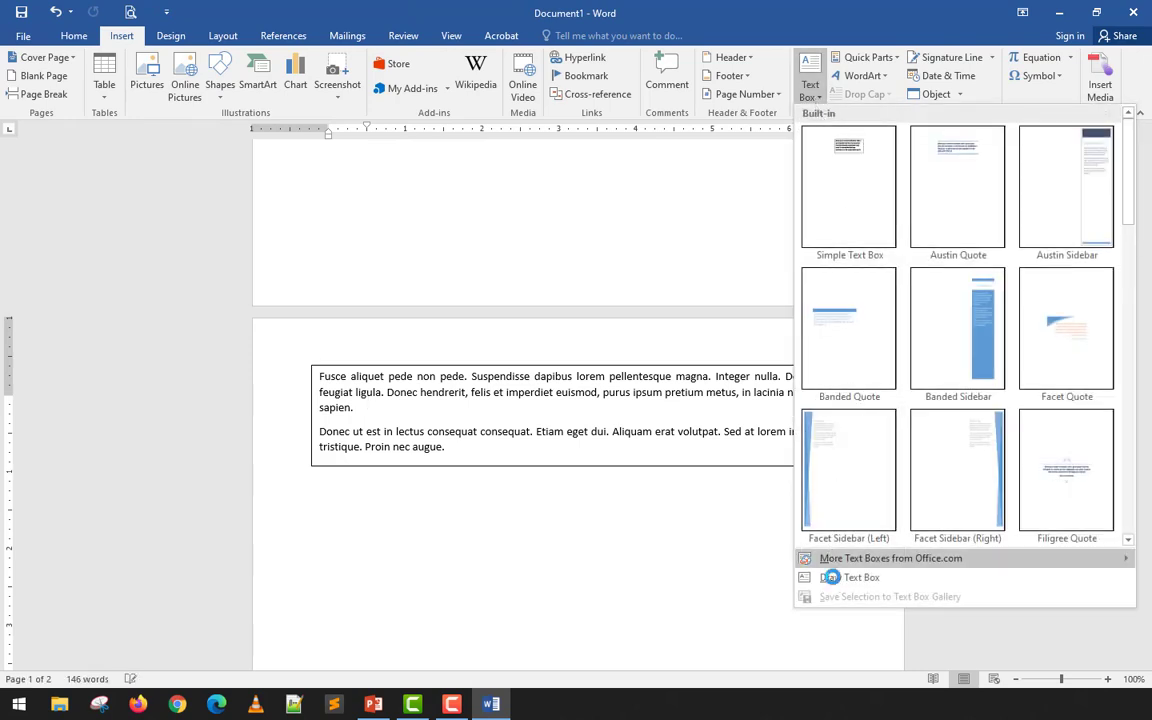
click(831, 577)
drag(310, 483, 865, 613)
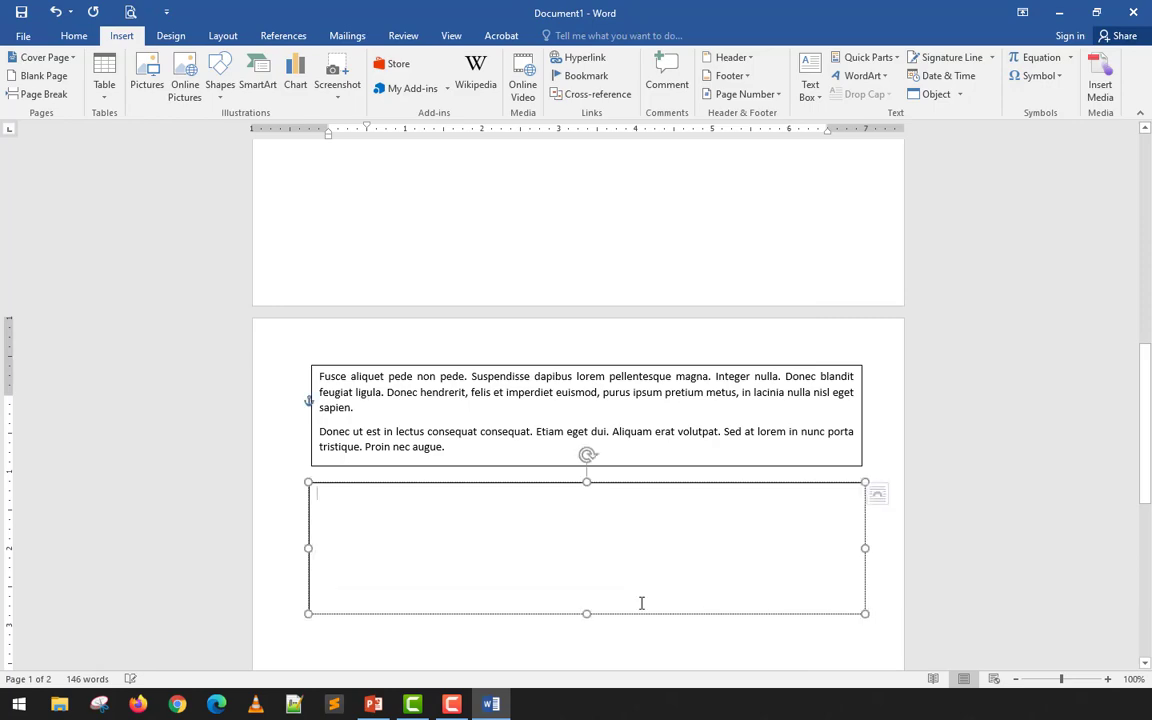
Link the sample-text box on page one to the new empty text box on page two, and deselect it.
scroll(587, 578, up, 10)
click(627, 379)
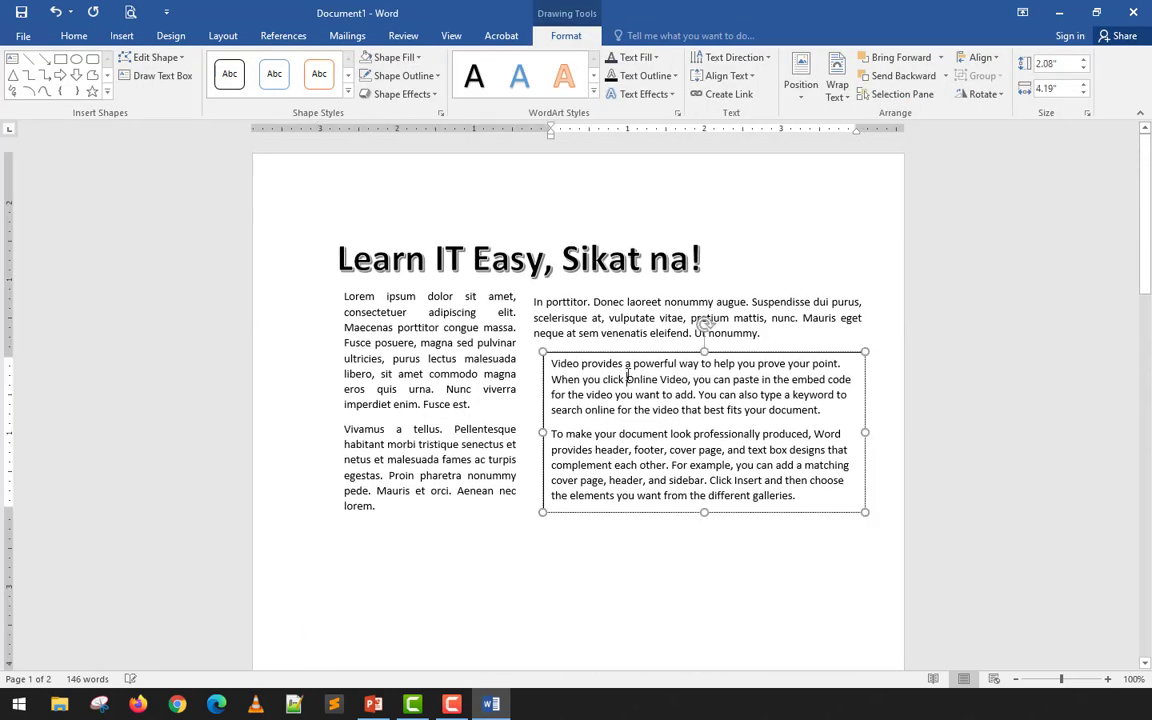
click(631, 353)
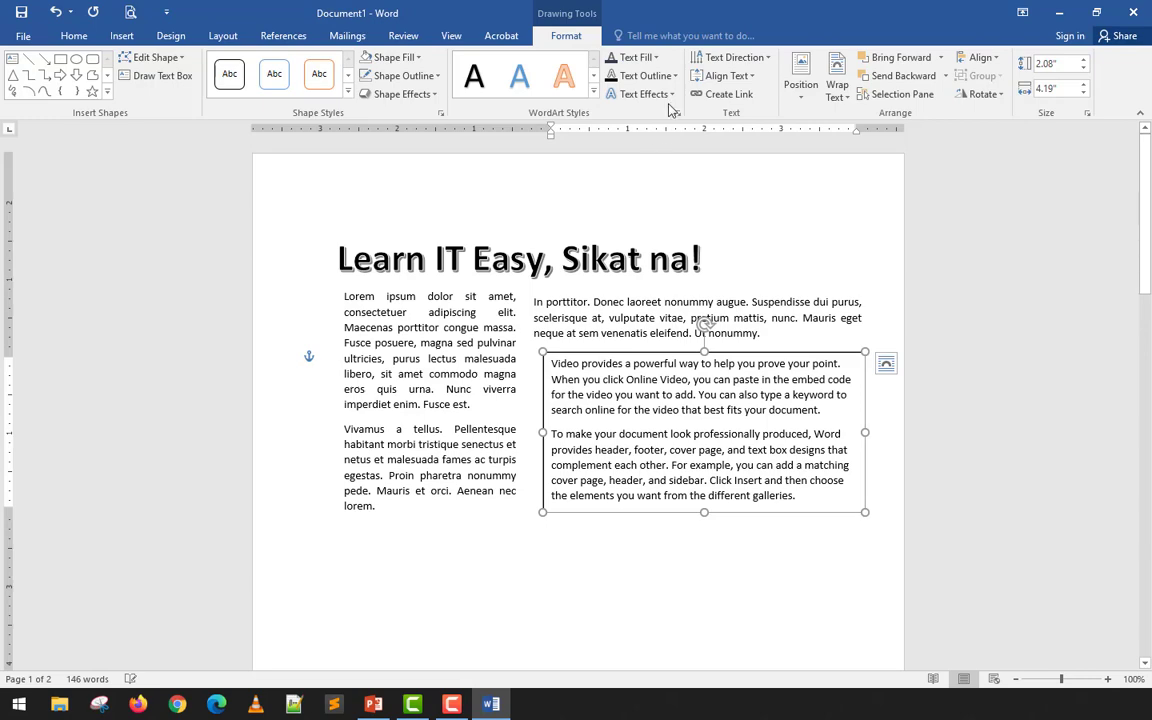
click(718, 94)
scroll(606, 385, down, 10)
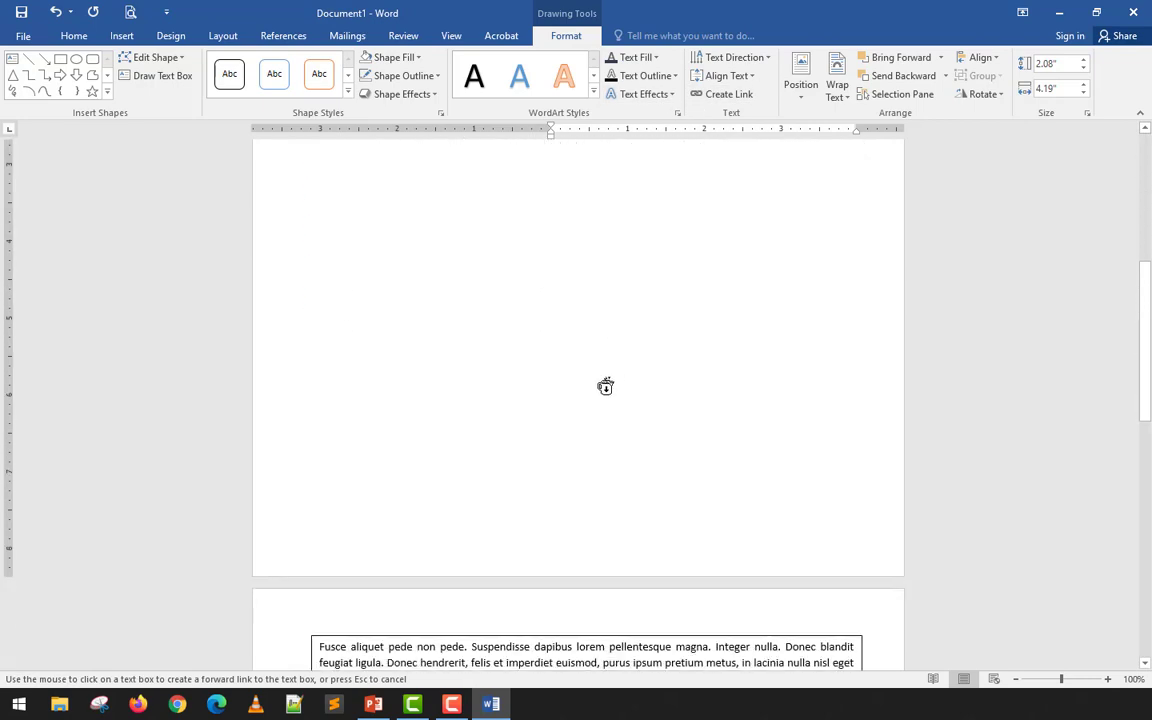
scroll(606, 385, down, 7)
click(594, 377)
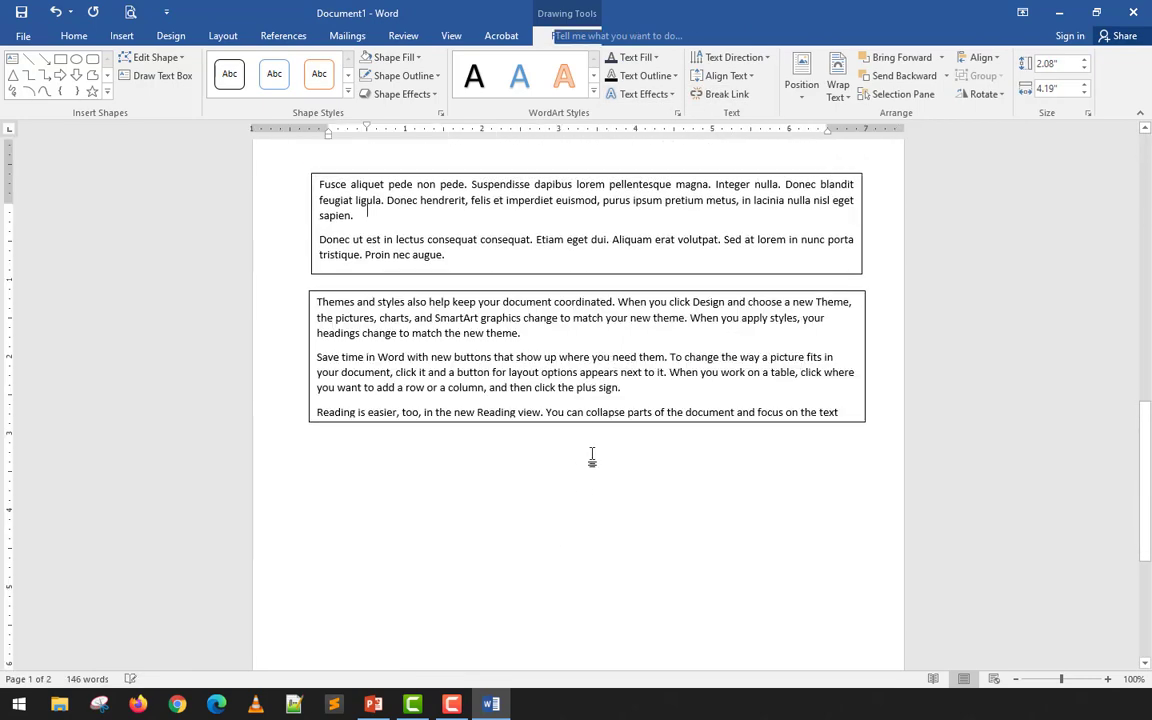
click(586, 483)
Check how the sample text continues from its page-one box into the lower text box on page two.
scroll(520, 420, up, 15)
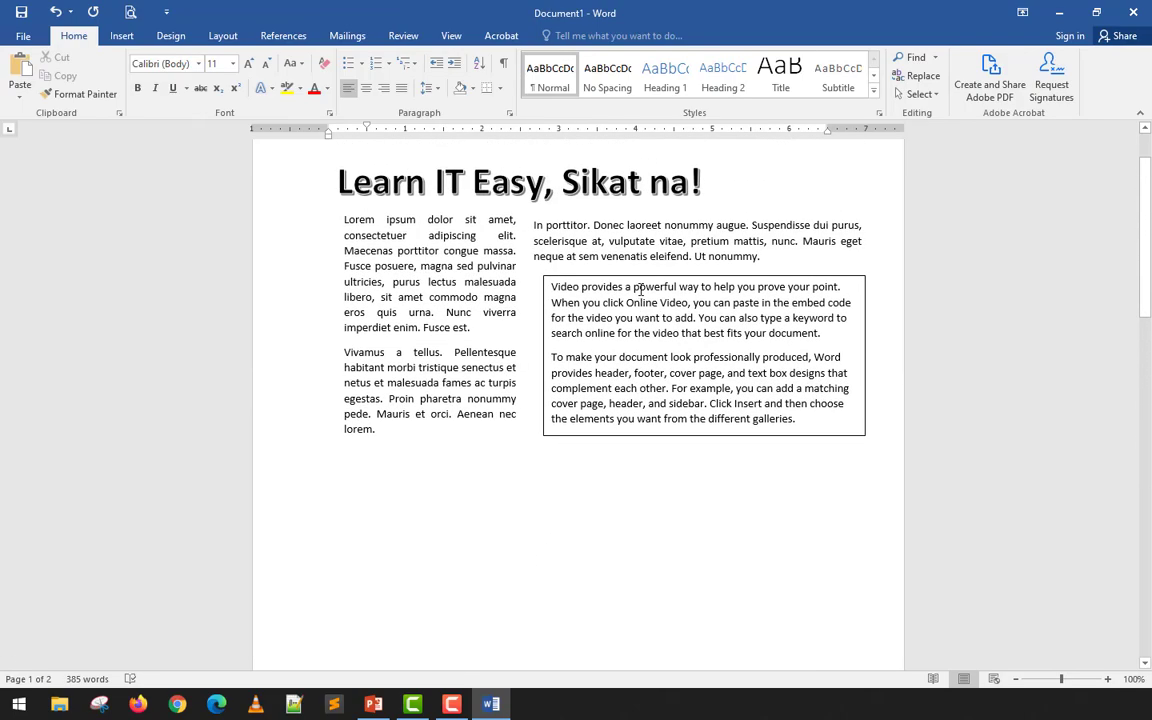
click(641, 290)
scroll(609, 360, down, 12)
click(586, 450)
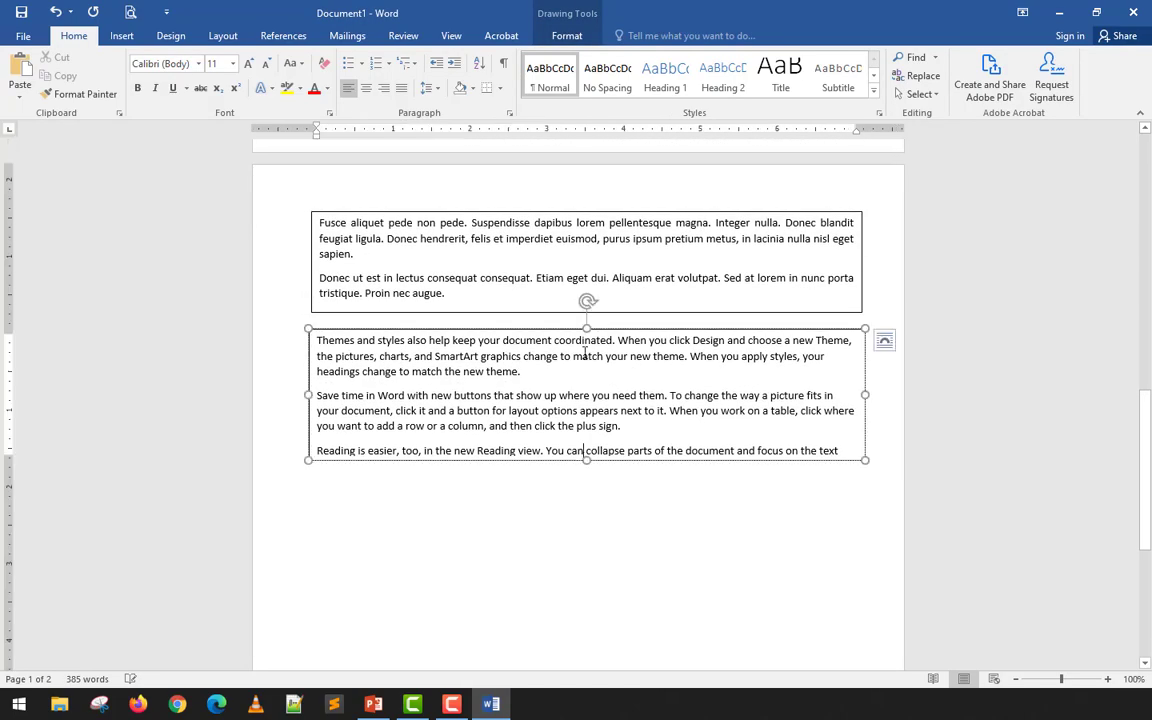
scroll(586, 360, up, 15)
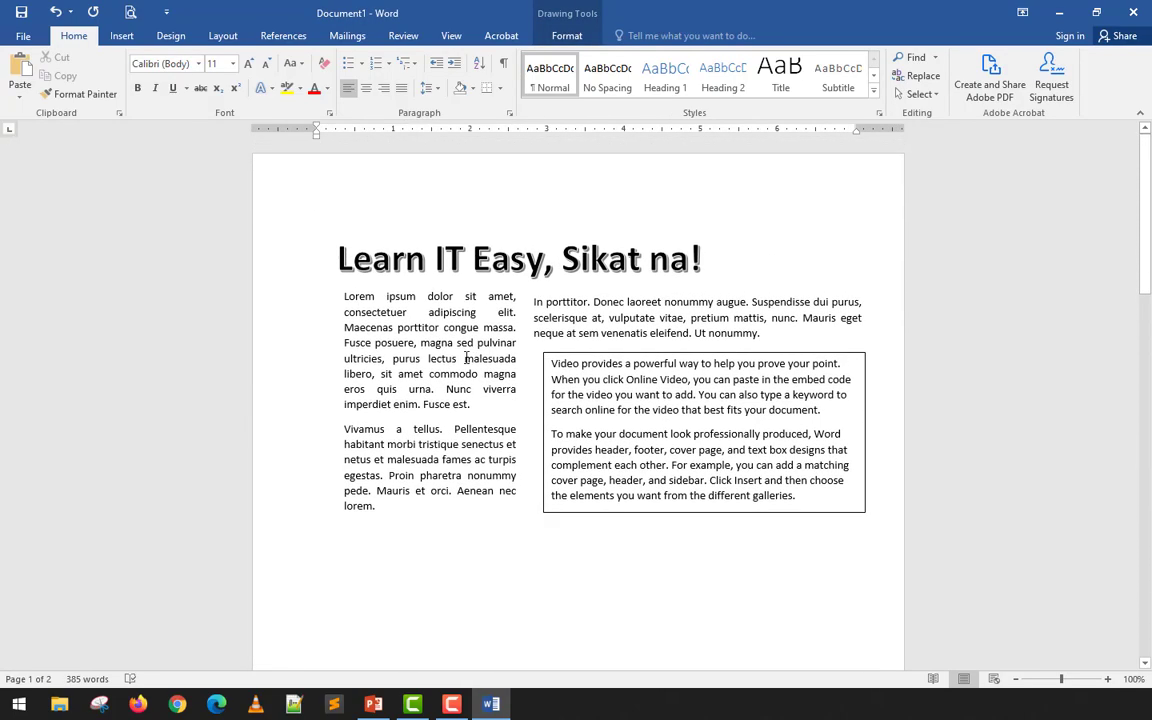
click(643, 431)
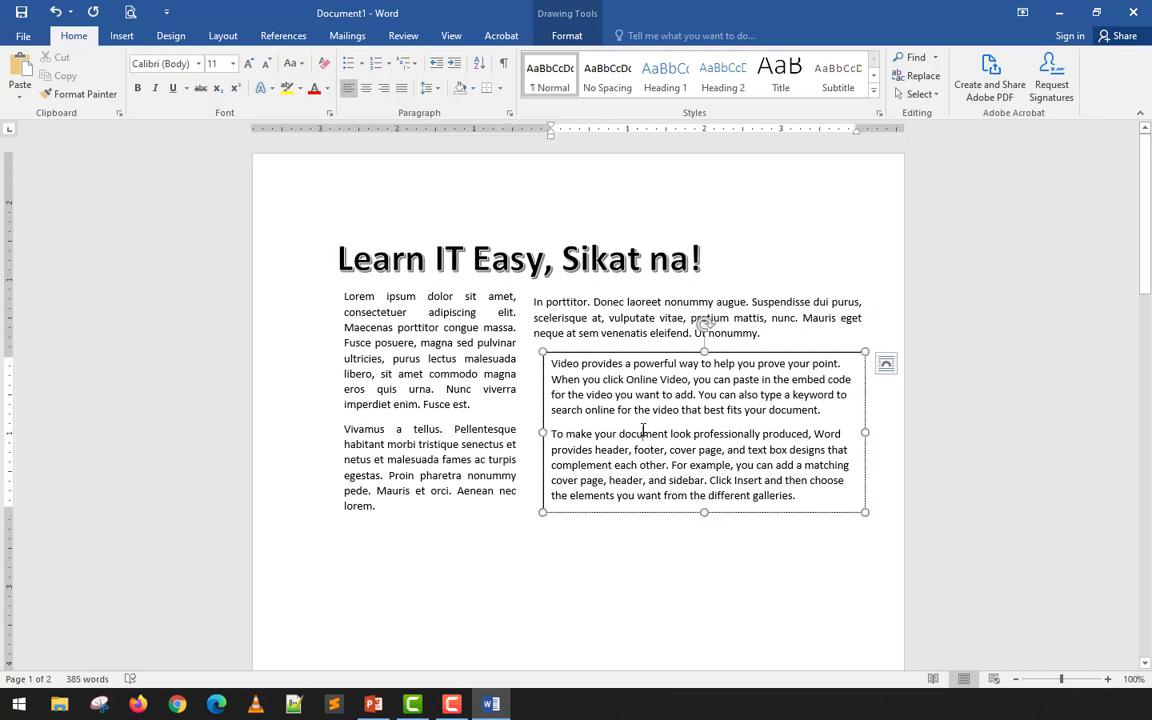
click(668, 562)
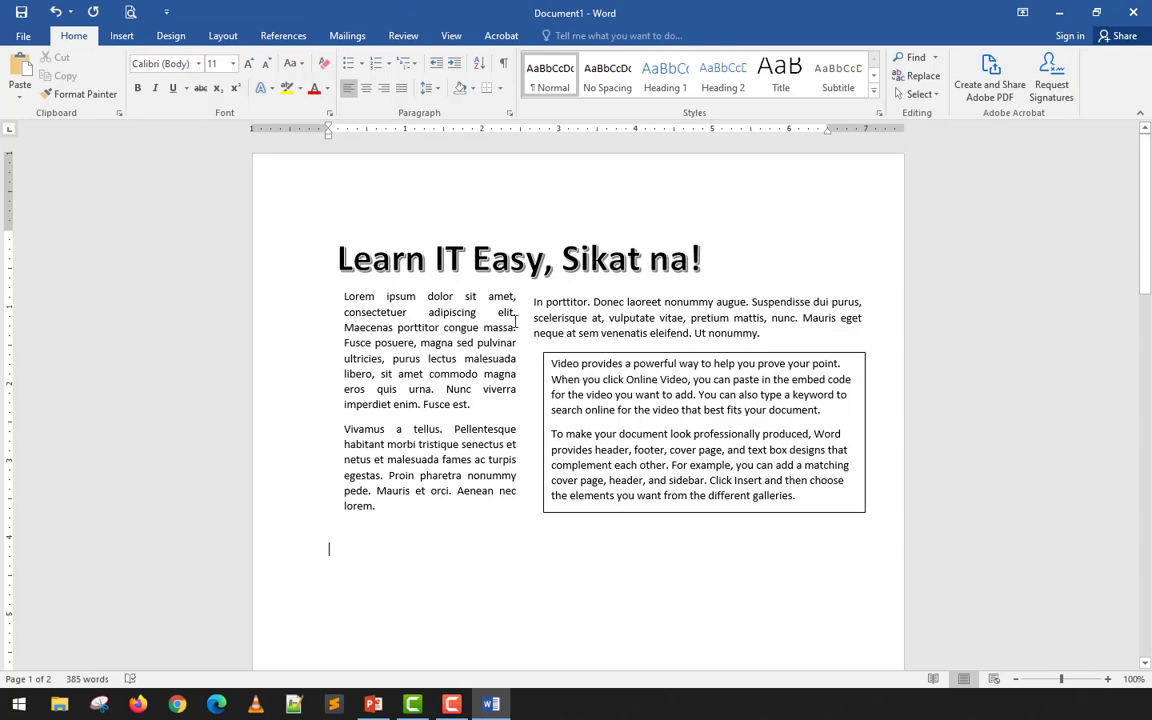
Examine the linked text boxes on both pages, selecting them to compare how each story continues from page one to page two.
click(606, 433)
click(563, 37)
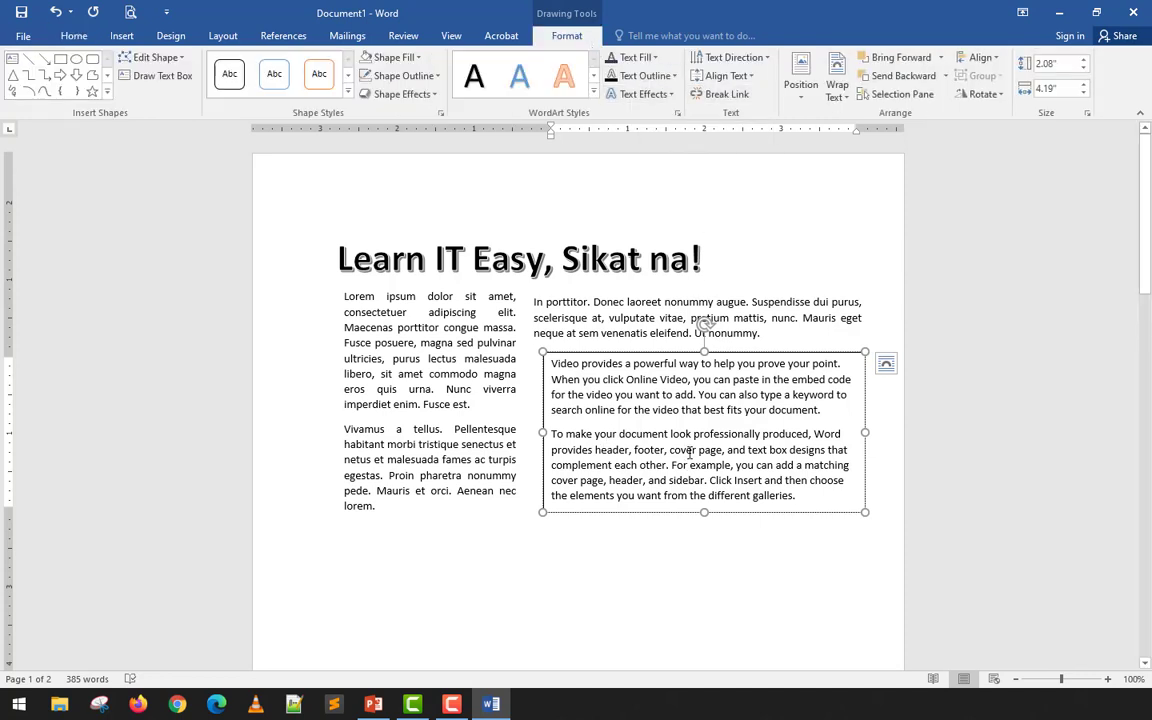
scroll(688, 452, down, 6)
scroll(643, 391, up, 3)
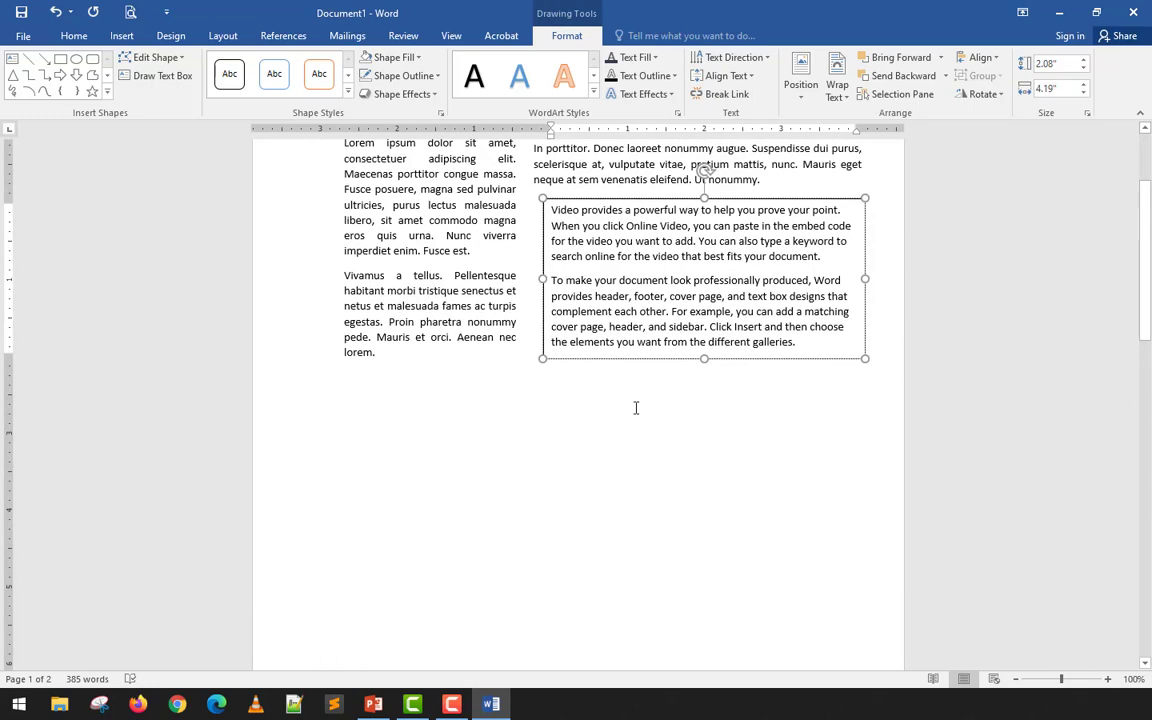
click(466, 298)
click(677, 165)
scroll(648, 400, down, 8)
click(630, 510)
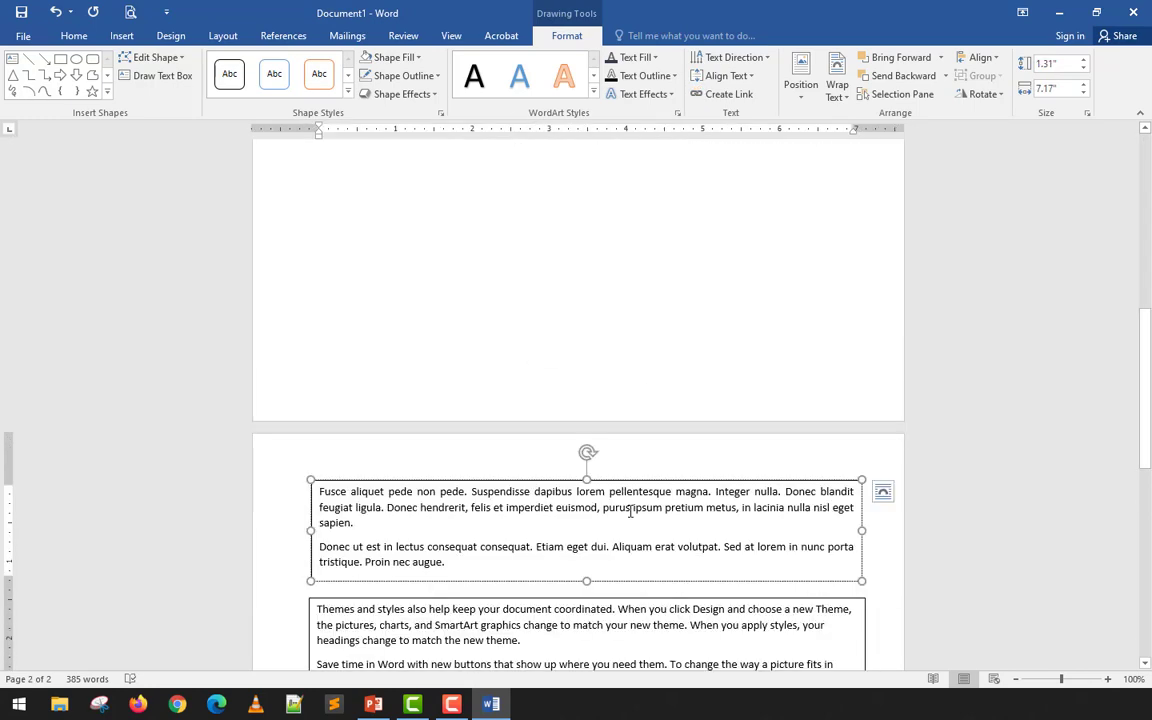
scroll(620, 500, up, 5)
scroll(617, 495, up, 6)
Check the link option of the two Lorem ipsum boxes and the sample-text box, and inspect their continuation boxes on page two.
click(480, 404)
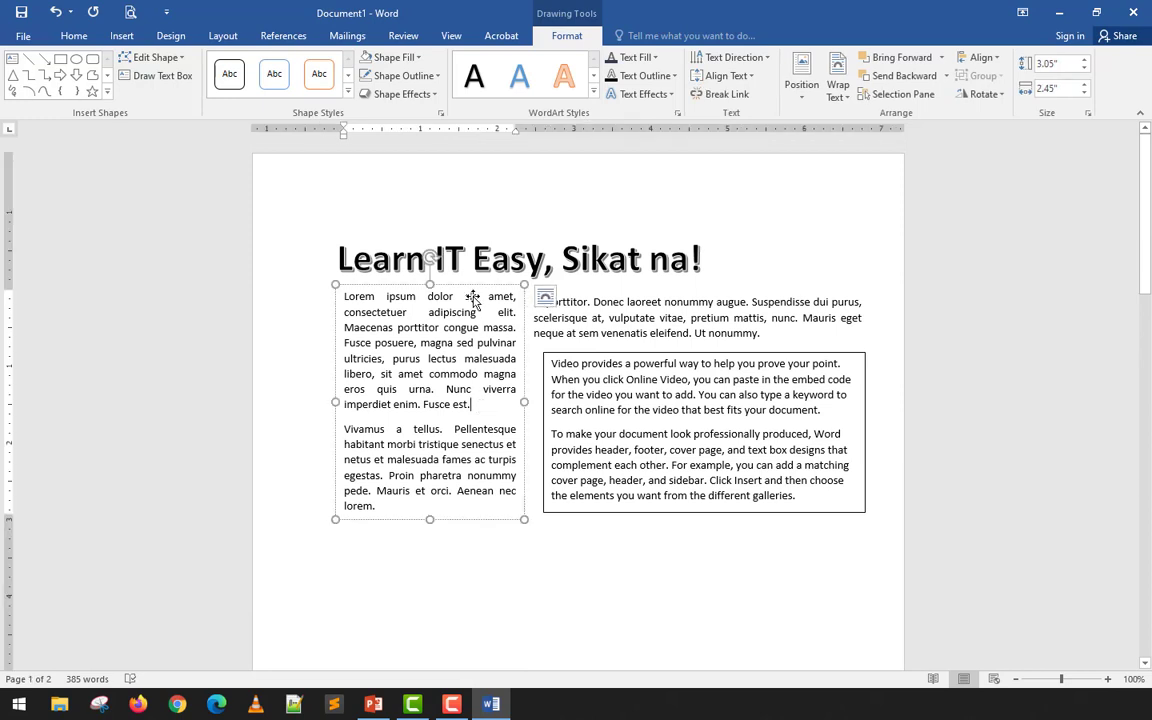
click(523, 560)
click(483, 404)
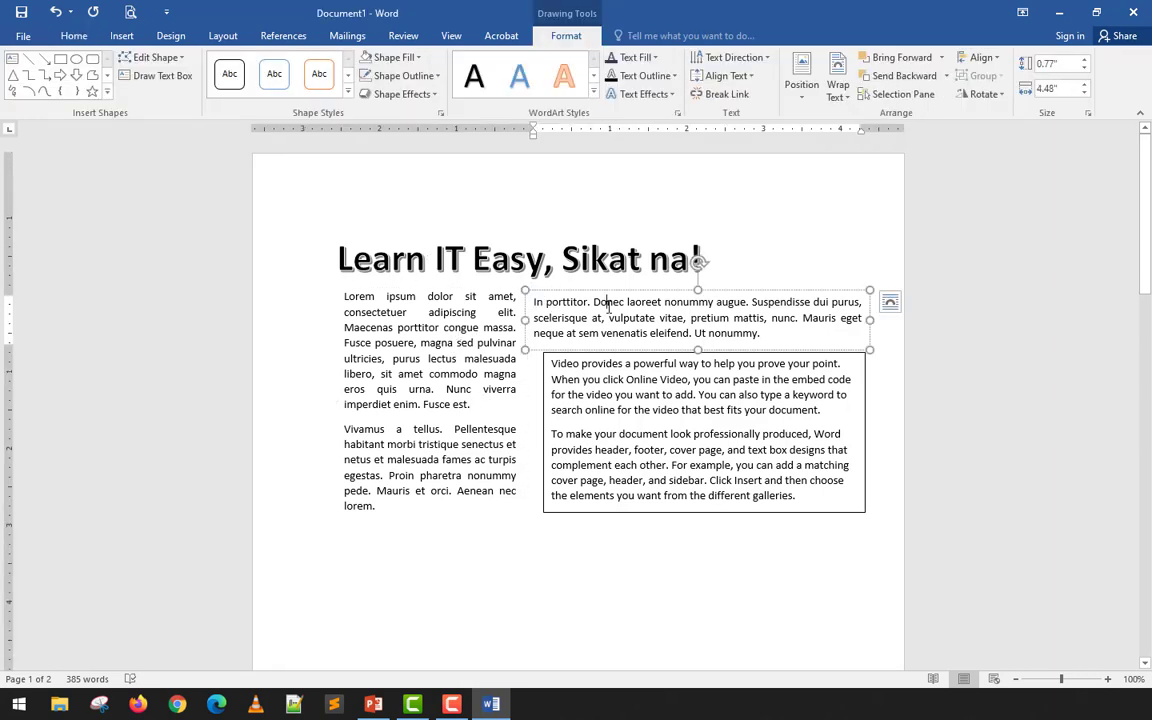
click(712, 95)
click(671, 326)
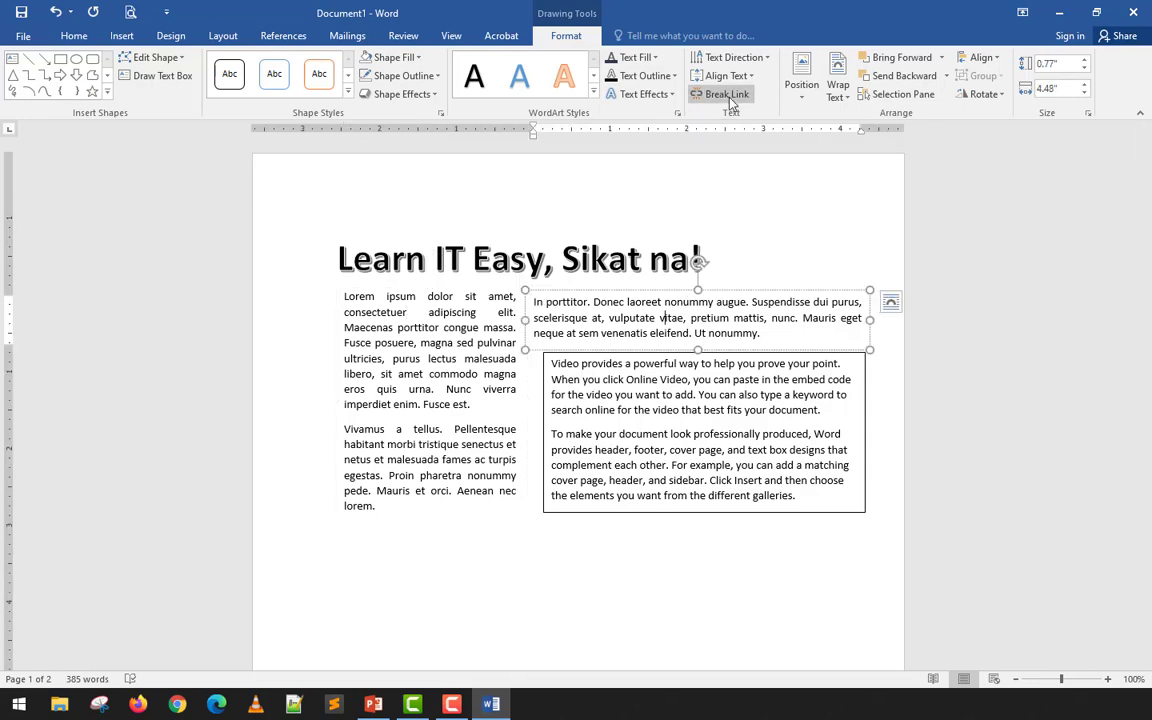
click(692, 436)
scroll(617, 429, down, 12)
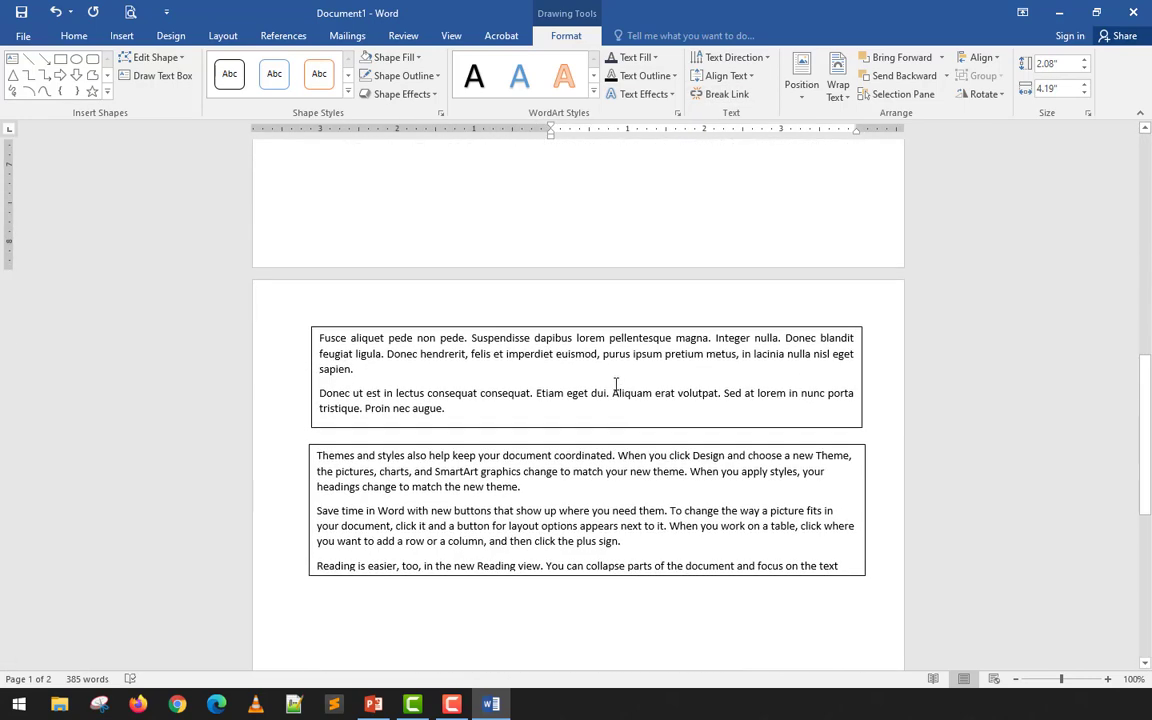
click(612, 393)
click(594, 498)
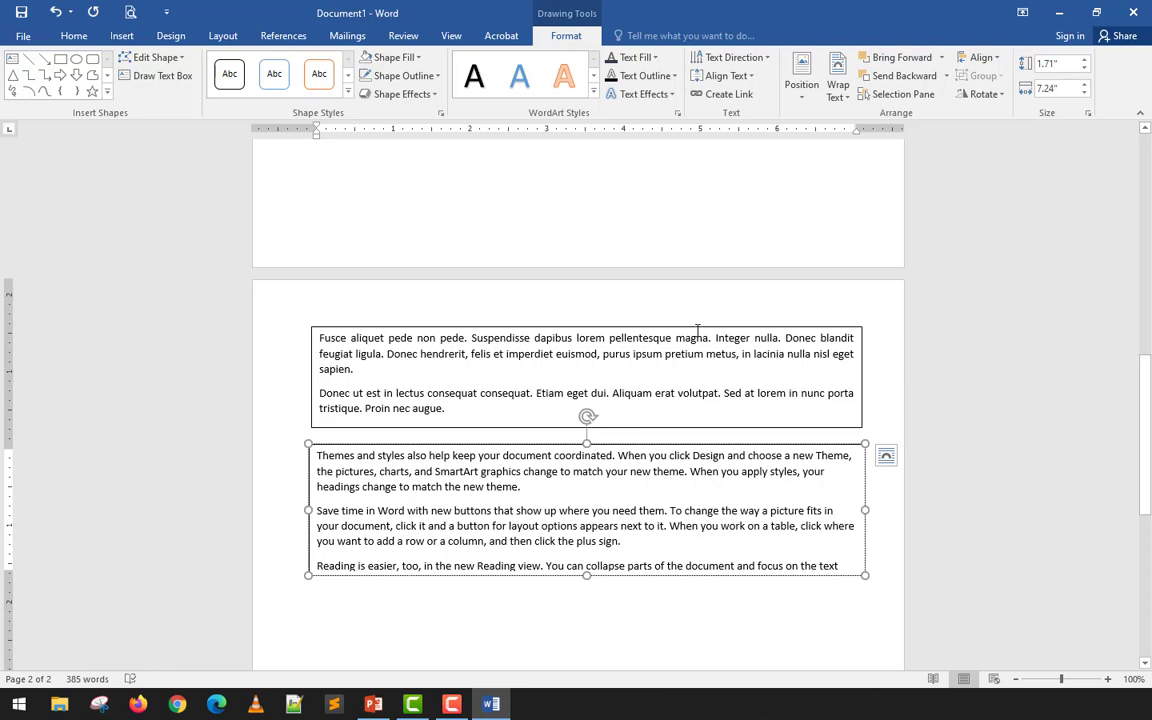
Break the link between the sample-text box on page one and the lower box on page two, check the result, and deselect.
scroll(600, 450, up, 12)
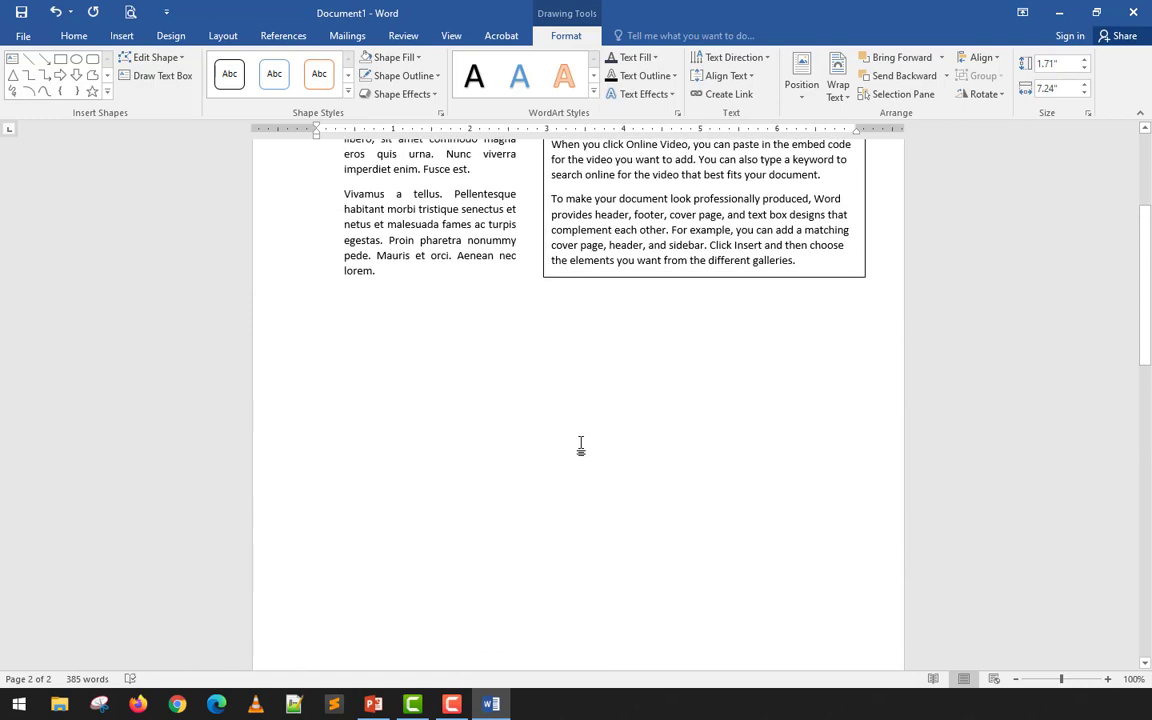
click(586, 440)
click(722, 94)
scroll(648, 378, down, 10)
scroll(645, 384, down, 1)
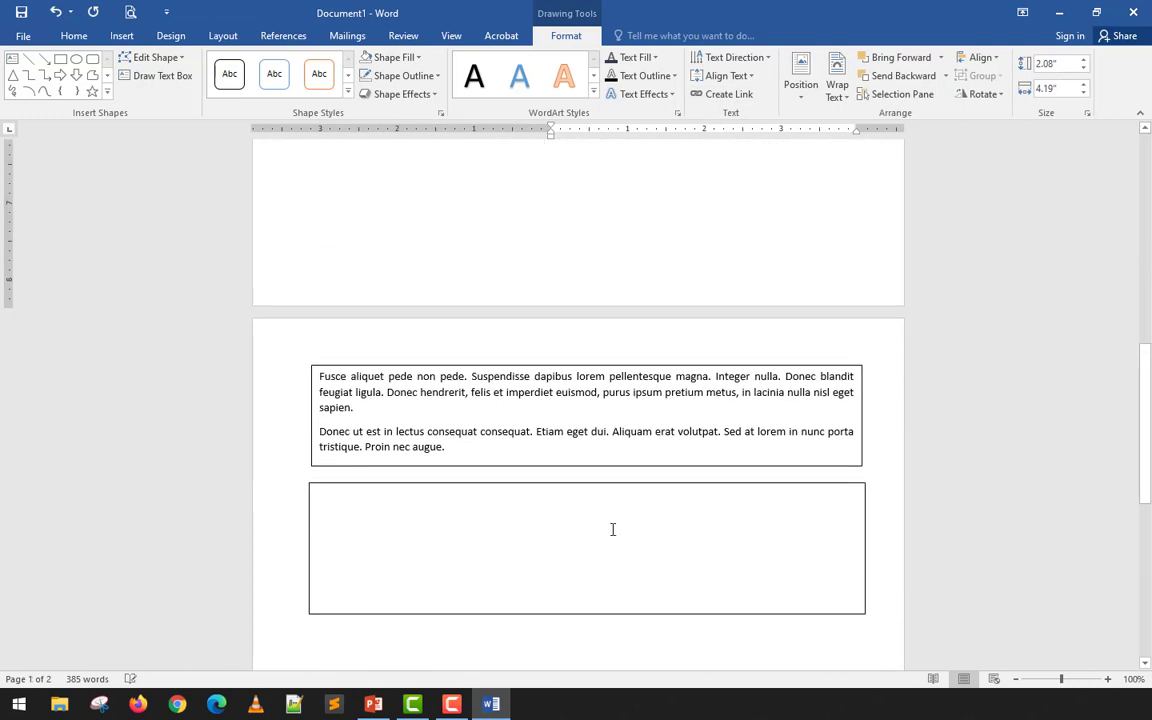
scroll(613, 529, up, 10)
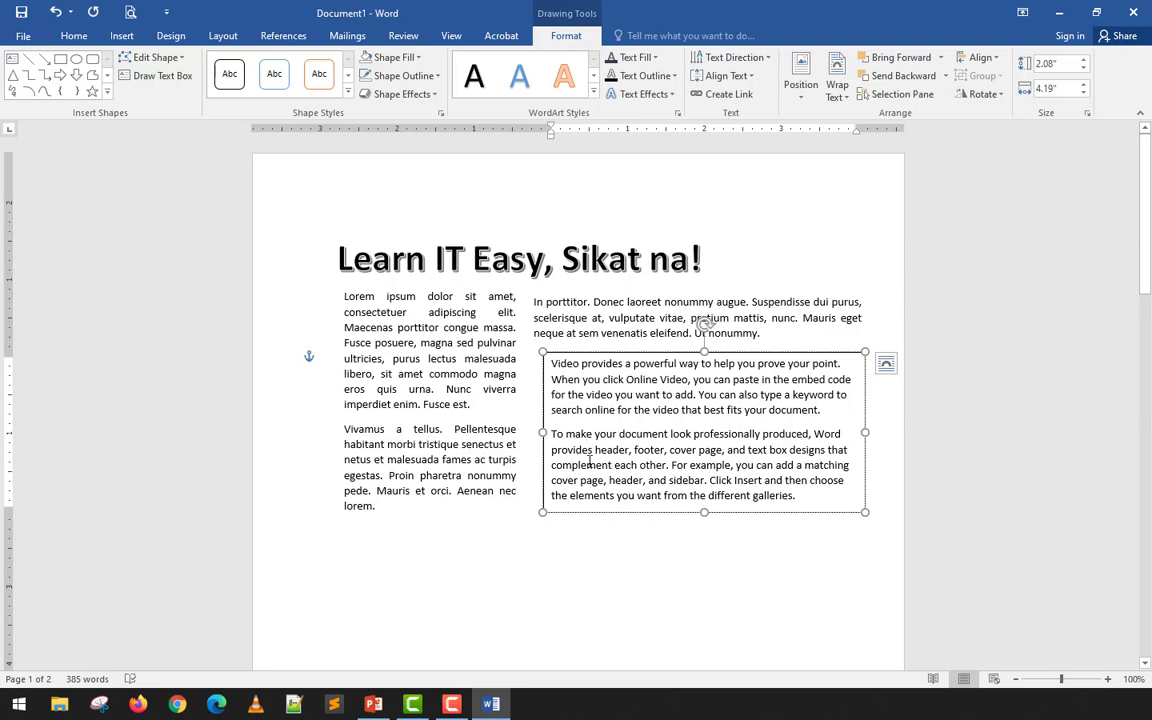
click(837, 231)
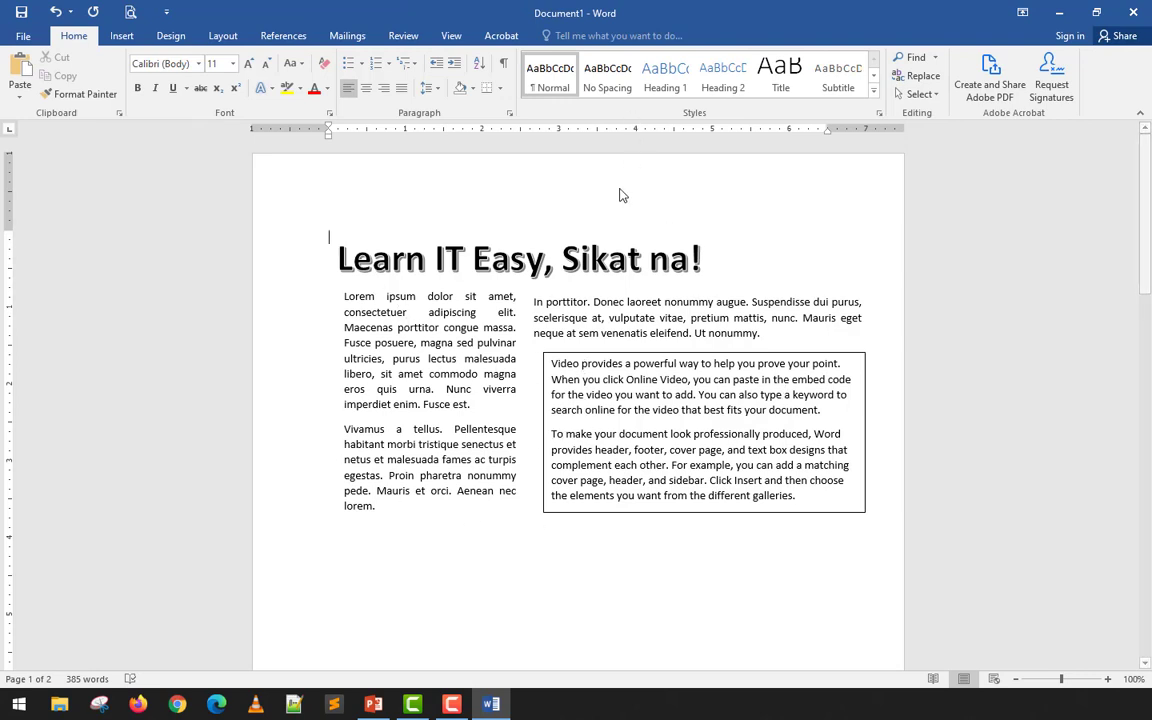
Read what the Break Link command does for the narrow Lorem ipsum text box in the left column.
click(503, 374)
click(566, 36)
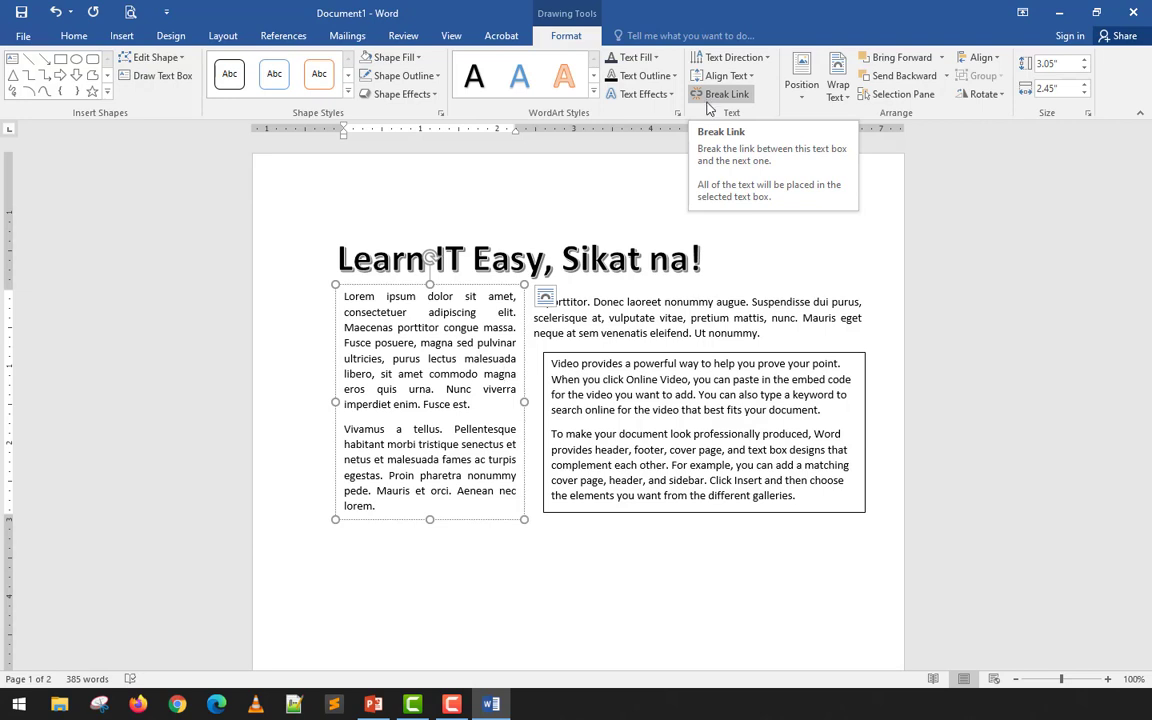
click(609, 581)
click(437, 445)
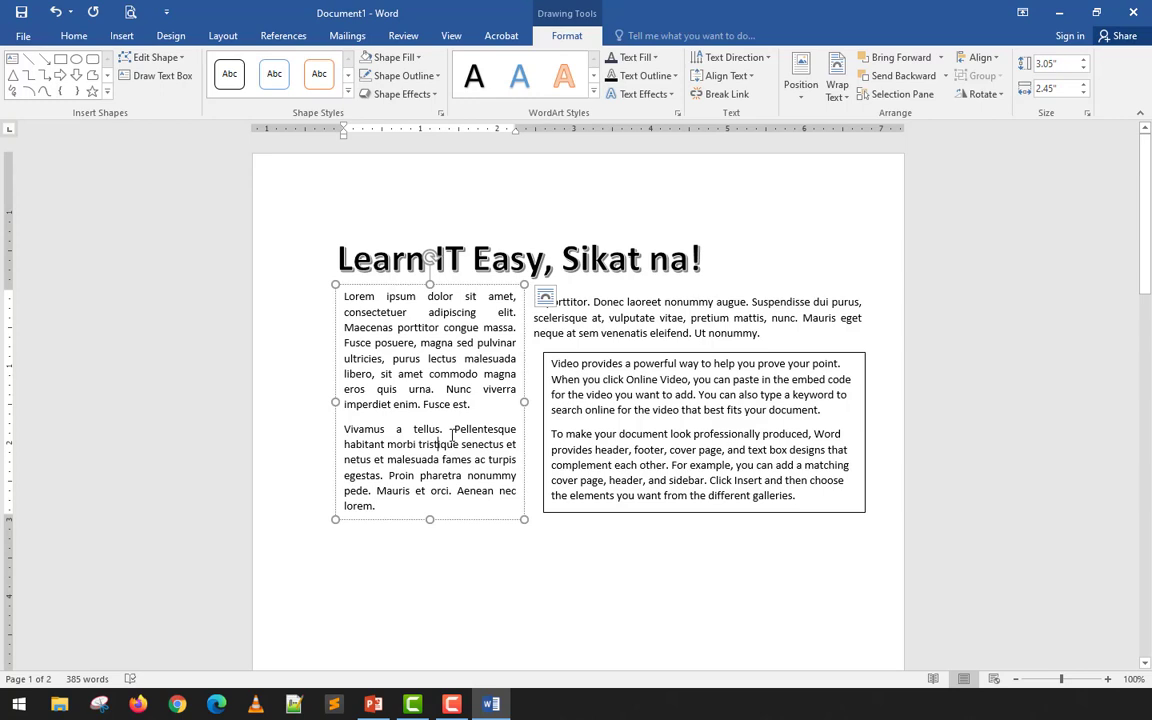
click(481, 597)
click(429, 460)
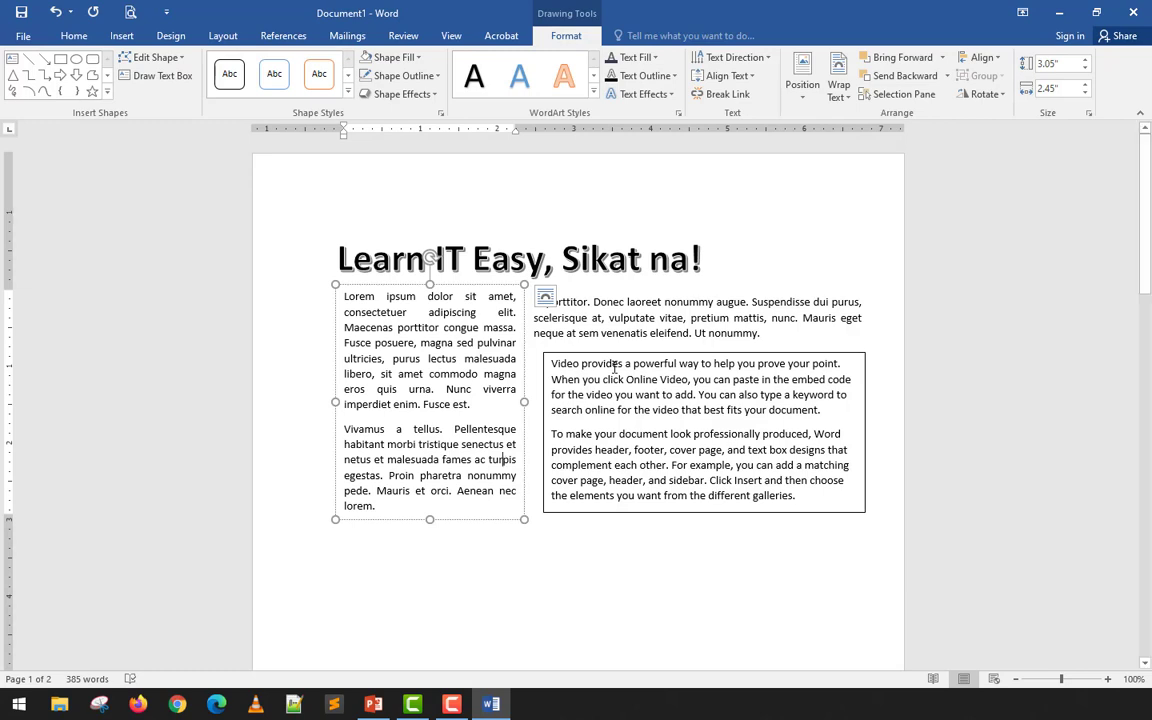
Move the narrow Lorem ipsum text box slightly so its first line aligns with the neighbouring column's first line, and deselect it.
drag(493, 513, 519, 608)
drag(568, 435, 657, 418)
click(489, 426)
click(492, 391)
drag(507, 381, 522, 316)
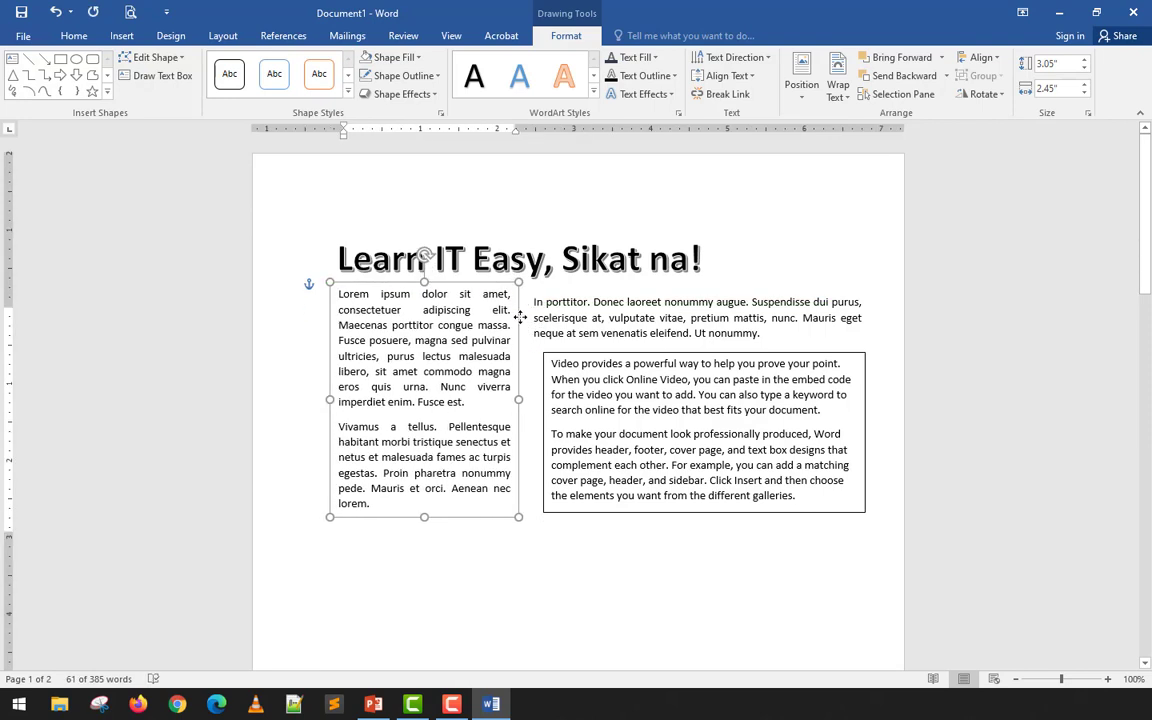
click(466, 204)
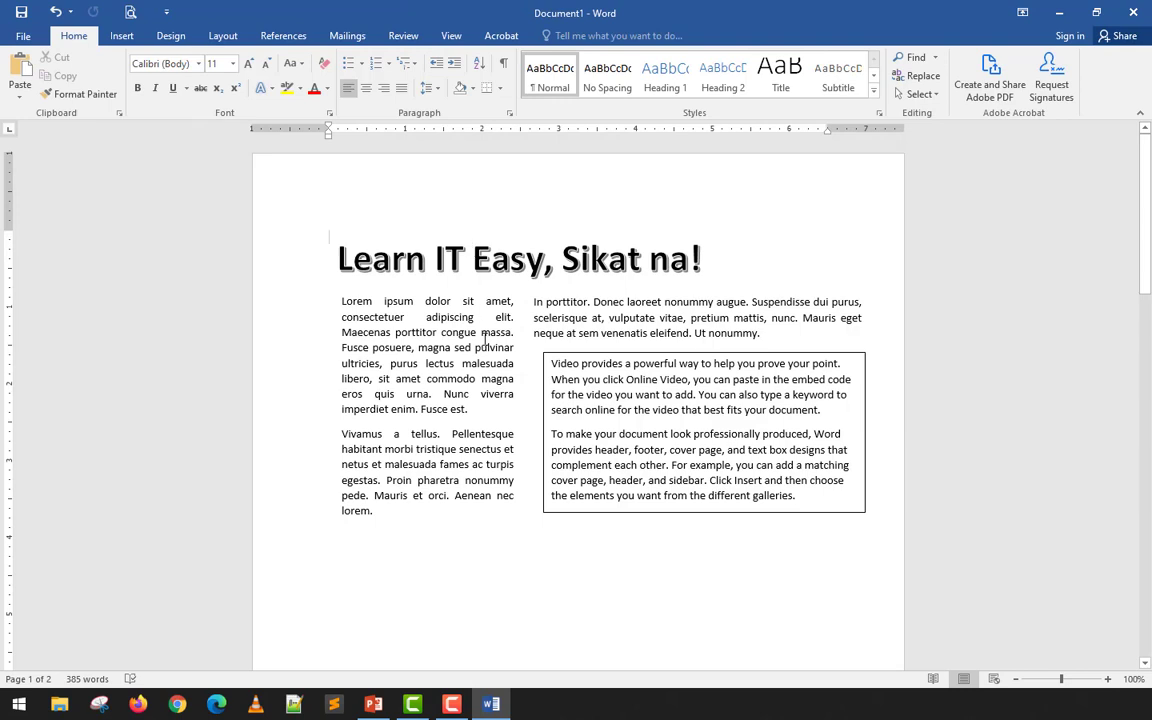